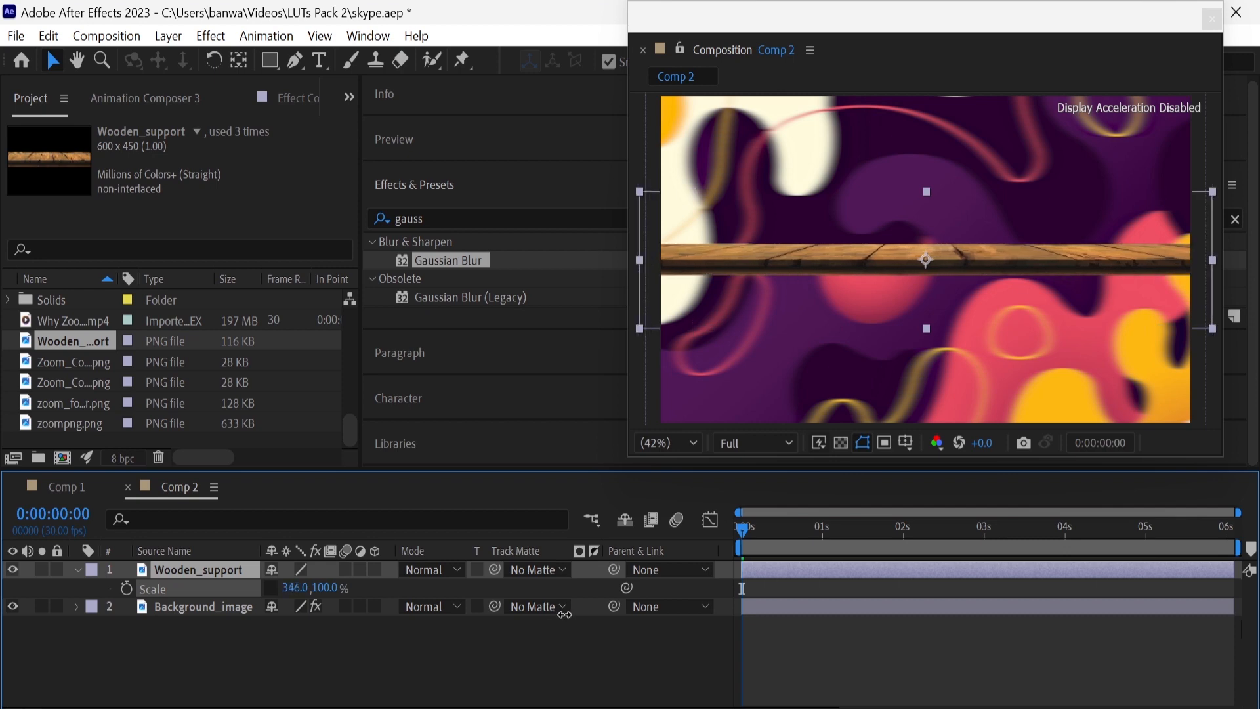
Set the Wooden_support layer's vertical scale to 120% and move the plank down below the middle of the frame
{"action": "left_click", "coordinate": [330, 588]}
{"action": "type", "text": "120"}
{"action": "key", "text": "Return"}
{"action": "key", "text": "p"}
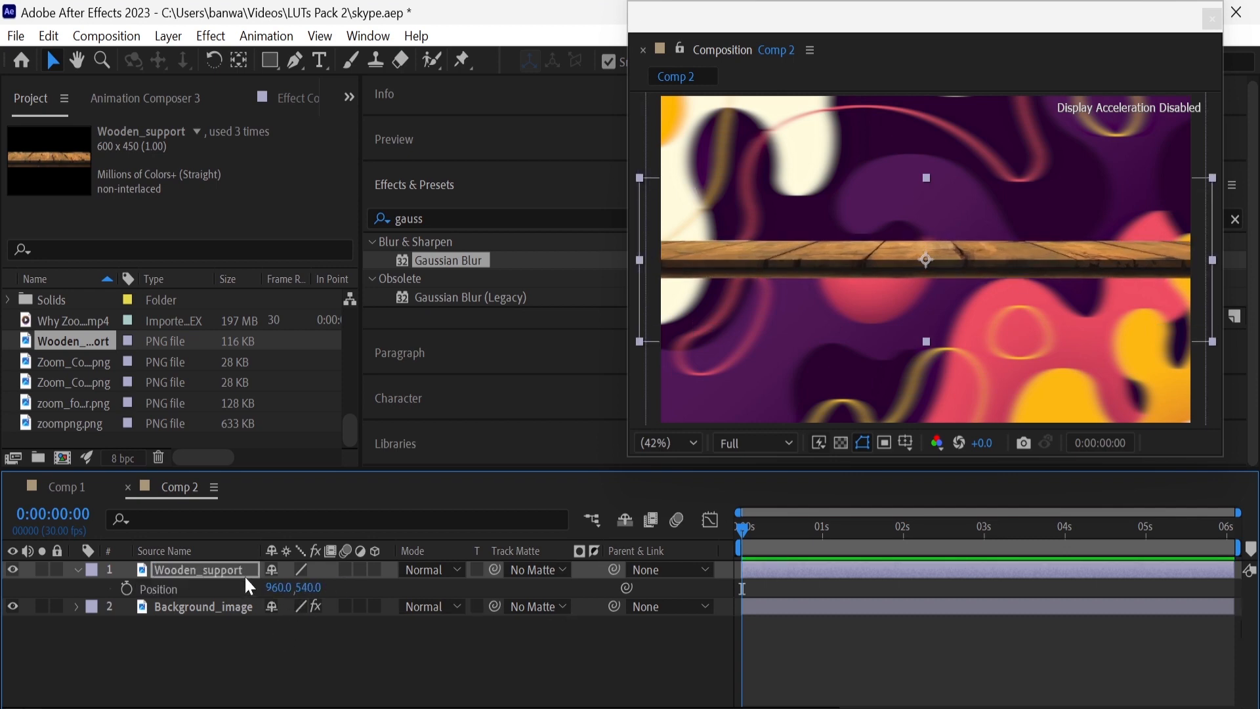
{"action": "left_click_drag", "start_coordinate": [307, 588], "coordinate": [613, 617]}
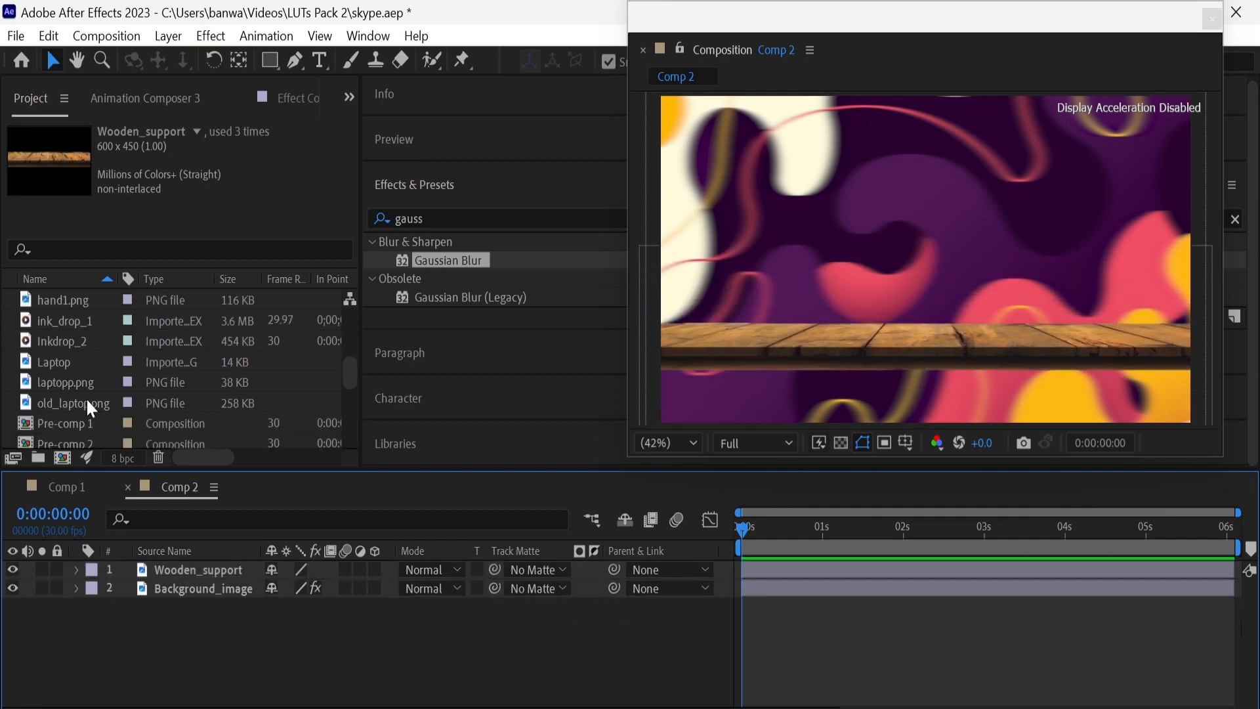
Add old_laptop.png above the plank layer, scale it down and place it at 960, 574, standing on the plank
{"action": "left_click_drag", "start_coordinate": [77, 399], "coordinate": [185, 565]}
{"action": "key", "text": "s"}
{"action": "left_click_drag", "start_coordinate": [297, 588], "coordinate": [259, 598]}
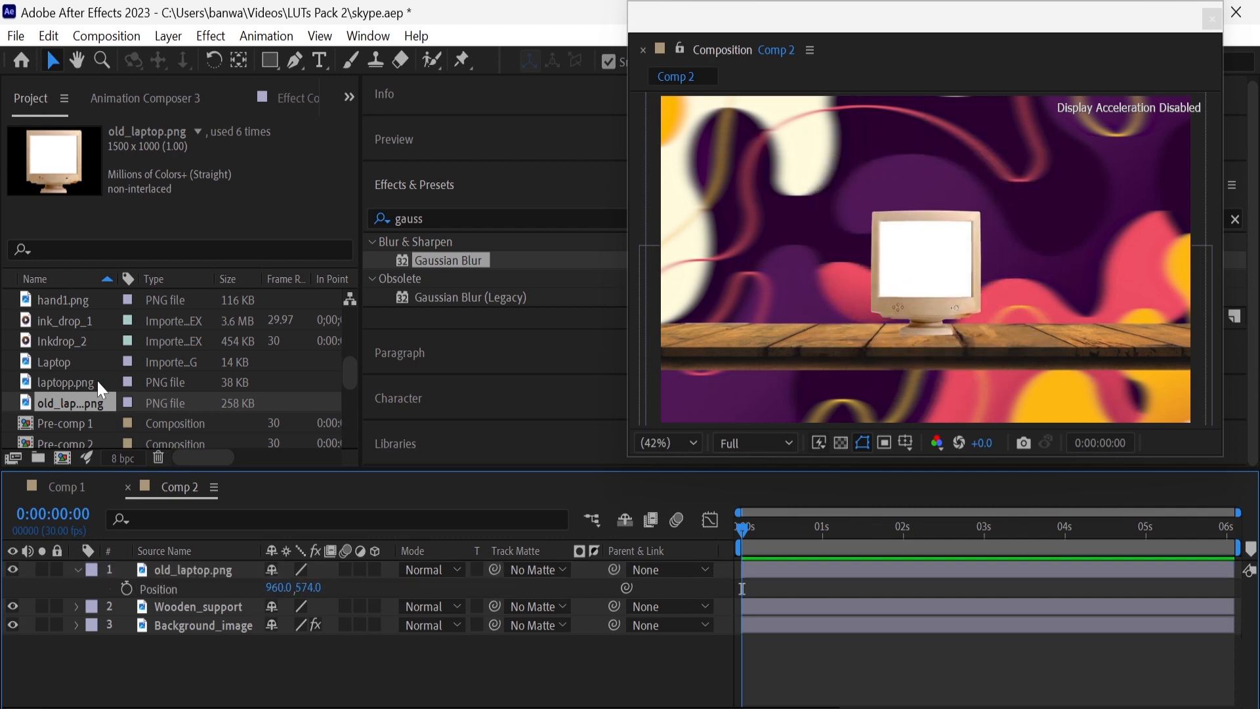
Add Skype-Logo-2004-2005.png to Comp 2 as the top layer
{"action": "scroll", "coordinate": [97, 379], "scroll_direction": "down", "scroll_amount": 3}
{"action": "left_click", "coordinate": [103, 340]}
{"action": "left_click_drag", "start_coordinate": [100, 349], "coordinate": [242, 566]}
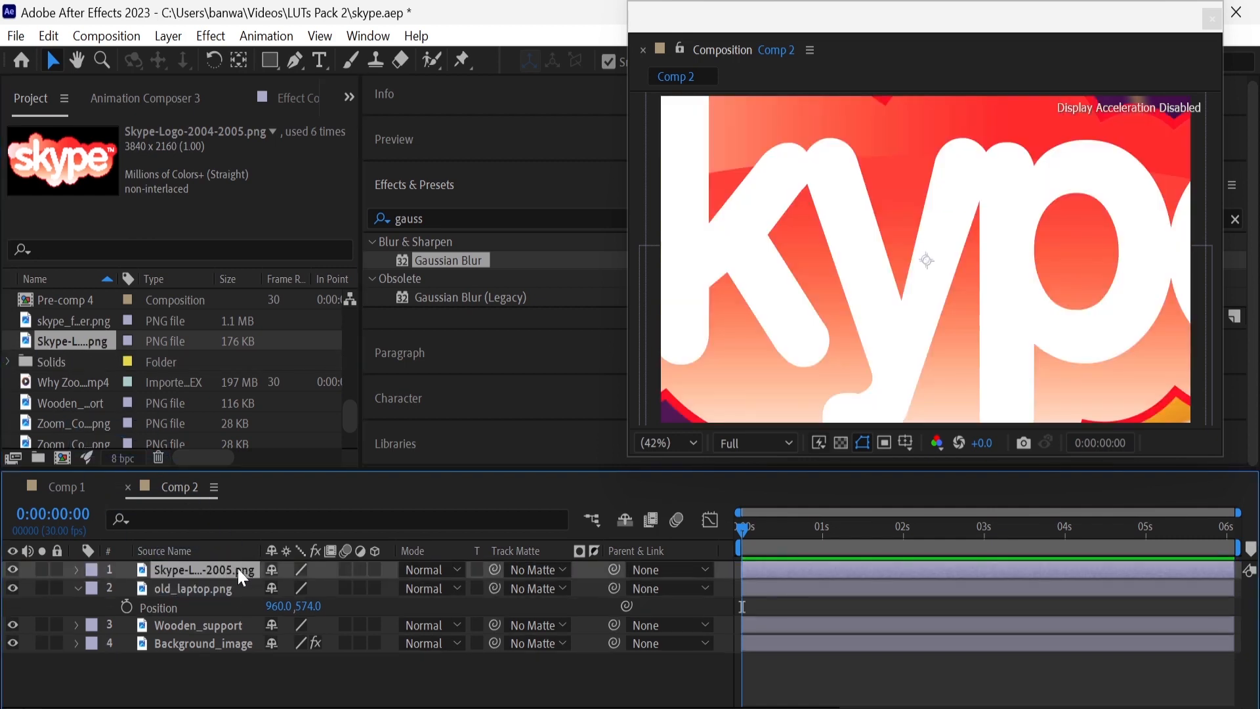
Scale the Skype logo layer to 6% so it fits inside the monitor's screen
{"action": "key", "text": "s"}
{"action": "left_click", "coordinate": [293, 591]}
{"action": "type", "text": "10"}
{"action": "key", "text": "Return"}
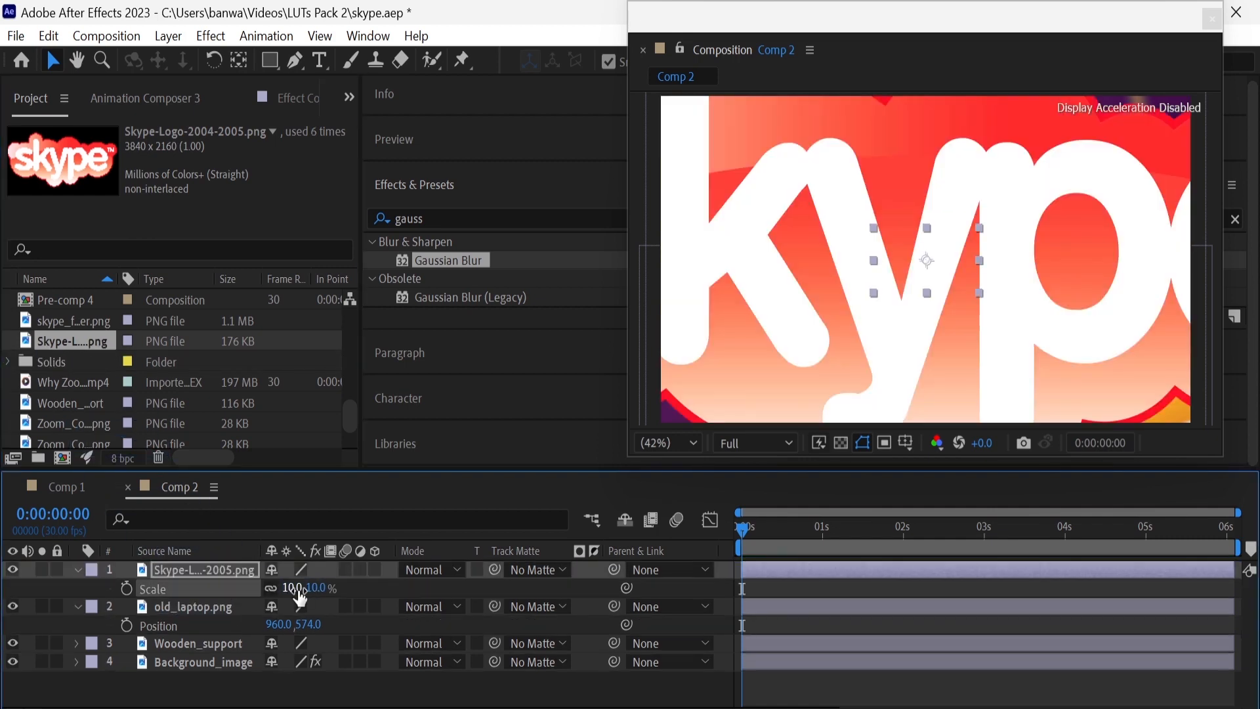
{"action": "left_click", "coordinate": [298, 588]}
{"action": "type", "text": "5"}
{"action": "key", "text": "Return"}
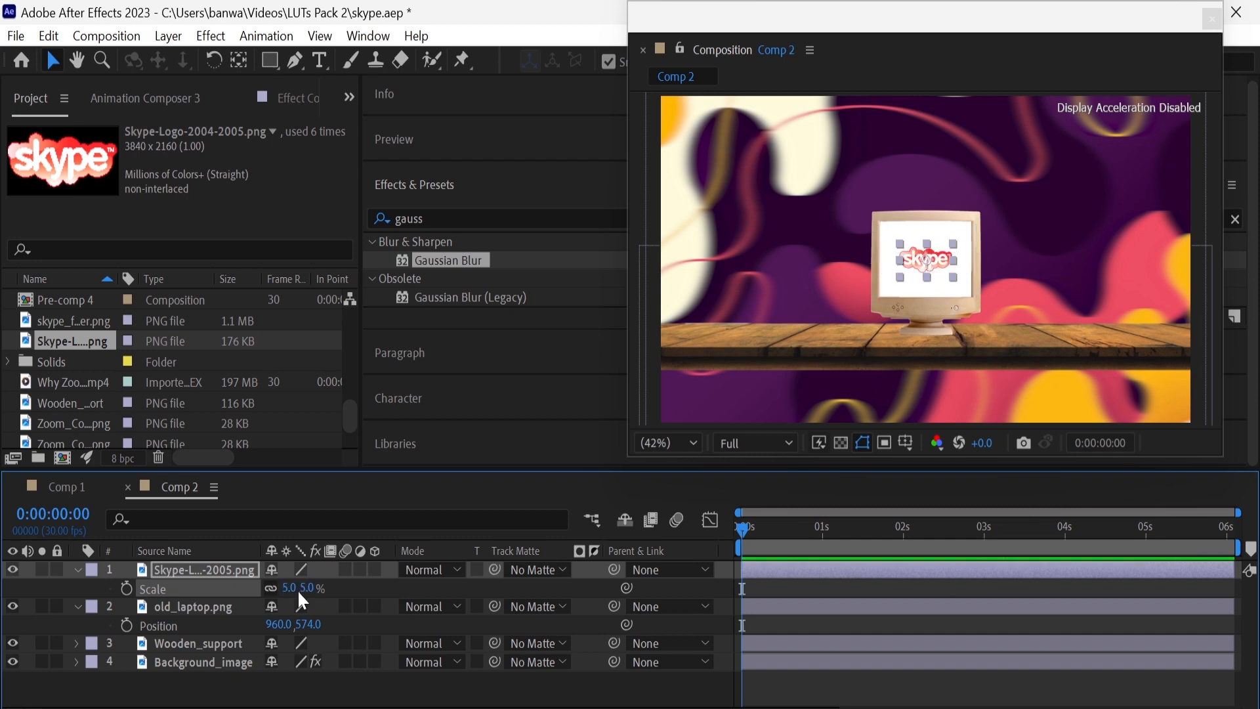
{"action": "left_click", "coordinate": [290, 589]}
{"action": "type", "text": "6"}
{"action": "key", "text": "Return"}
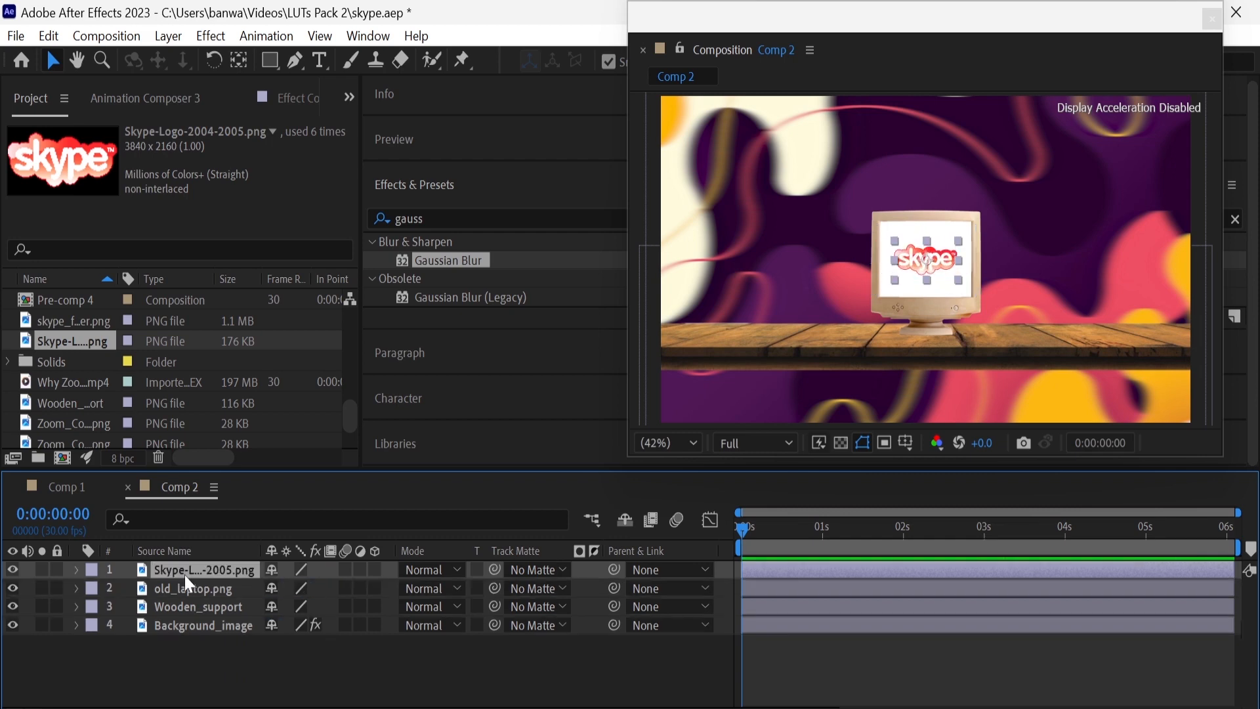
Pre-compose the Skype logo and old_laptop.png layers together as lap_1
{"action": "left_click", "coordinate": [198, 584], "text": "ctrl"}
{"action": "right_click", "coordinate": [199, 584]}
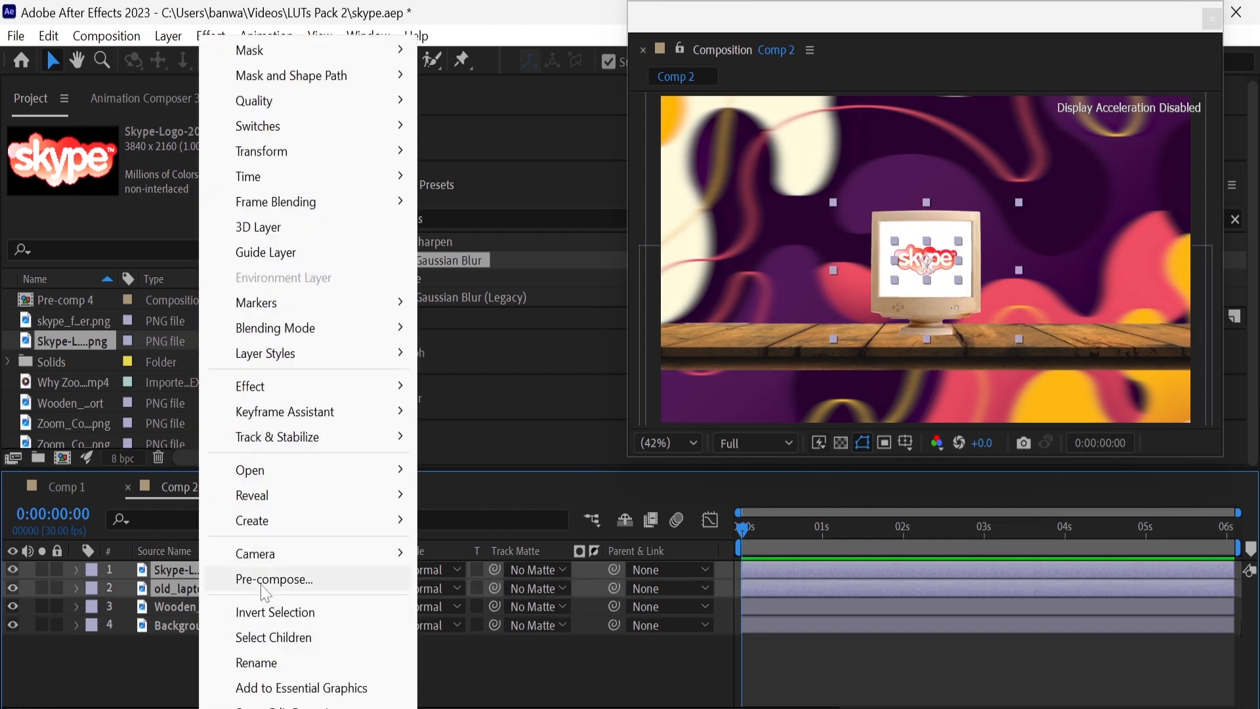
{"action": "left_click", "coordinate": [253, 652]}
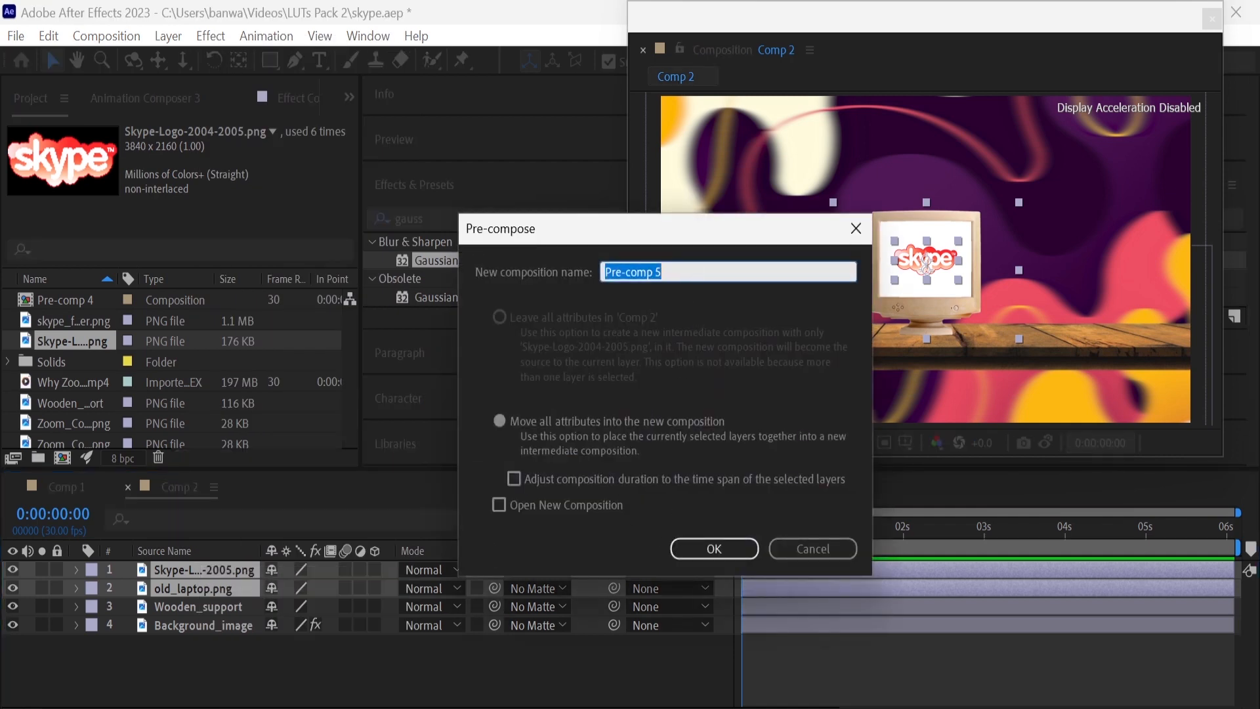
{"action": "type", "text": "lap"}
{"action": "key", "text": "Return"}
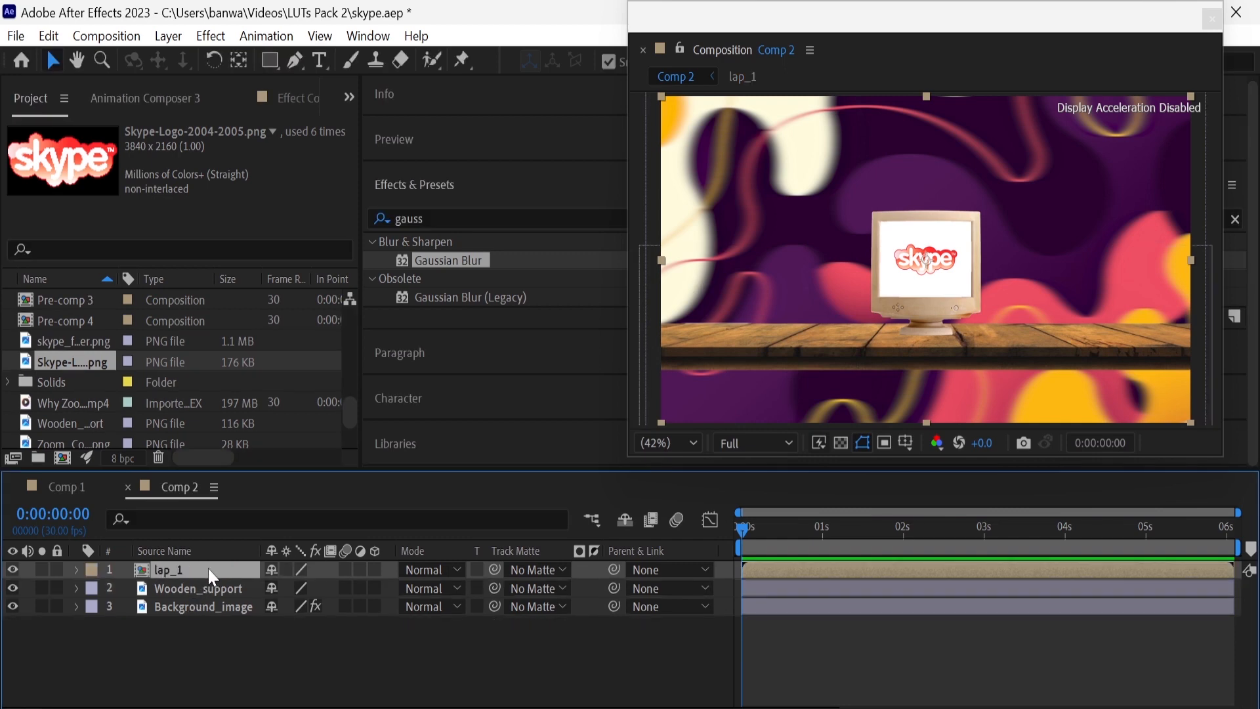
Duplicate the lap_1 layer to make five copies in total
{"action": "key", "text": "ctrl+d"}
{"action": "key", "text": "ctrl+d"}
{"action": "key", "text": "ctrl+d"}
{"action": "key", "text": "ctrl+d"}
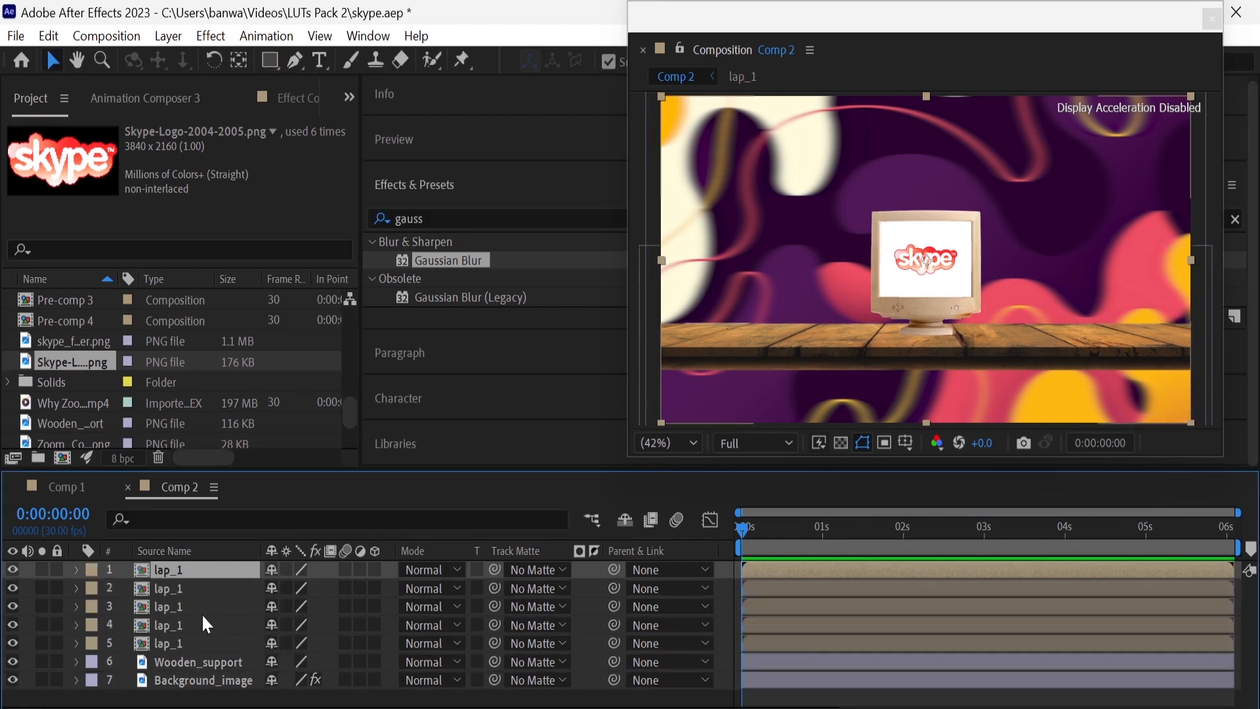
Place two lap_1 copies on either side of the centre monitor, at horizontal positions 1380 and 535
{"action": "left_click", "coordinate": [206, 624]}
{"action": "key", "text": "p"}
{"action": "left_click_drag", "start_coordinate": [284, 653], "coordinate": [706, 671]}
{"action": "left_click", "coordinate": [200, 606]}
{"action": "key", "text": "p"}
{"action": "left_click_drag", "start_coordinate": [280, 624], "coordinate": [219, 635]}
Place the remaining two lap_1 copies at the row's outer ends, the right one at about 1800 horizontally, the other mirrored left
{"action": "left_click", "coordinate": [200, 588]}
{"action": "key", "text": "p"}
{"action": "left_click_drag", "start_coordinate": [321, 607], "coordinate": [852, 613]}
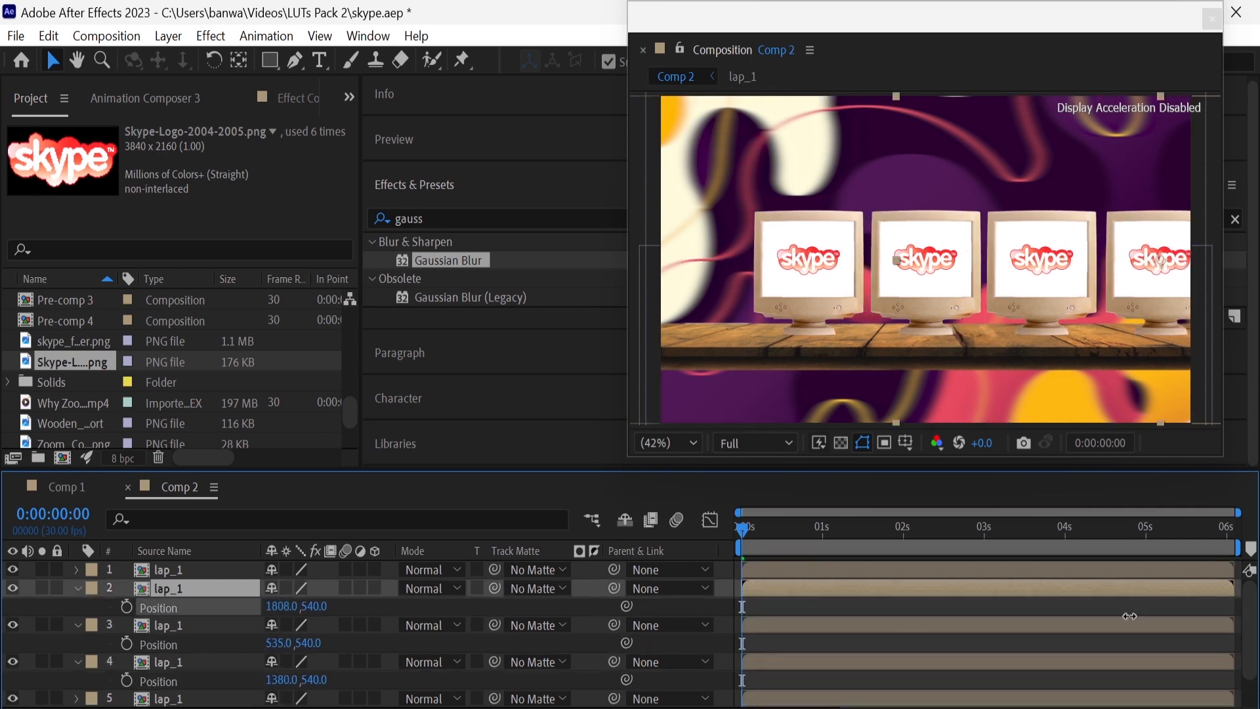
{"action": "left_click", "coordinate": [197, 570]}
{"action": "key", "text": "p"}
{"action": "left_click_drag", "start_coordinate": [281, 587], "coordinate": [80, 706]}
{"action": "left_click", "coordinate": [119, 696]}
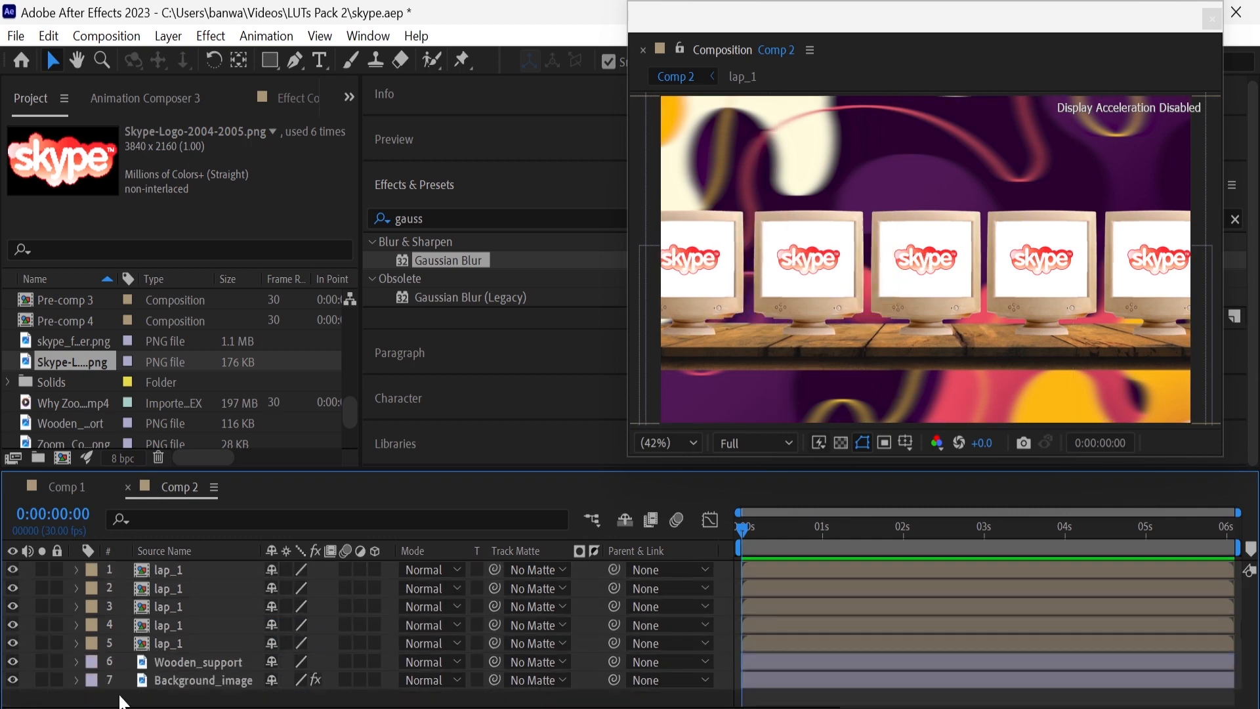
Add the Fog clip to the composition between the Wooden_support and Background_image layers
{"action": "scroll", "coordinate": [59, 412], "scroll_direction": "up", "scroll_amount": 5}
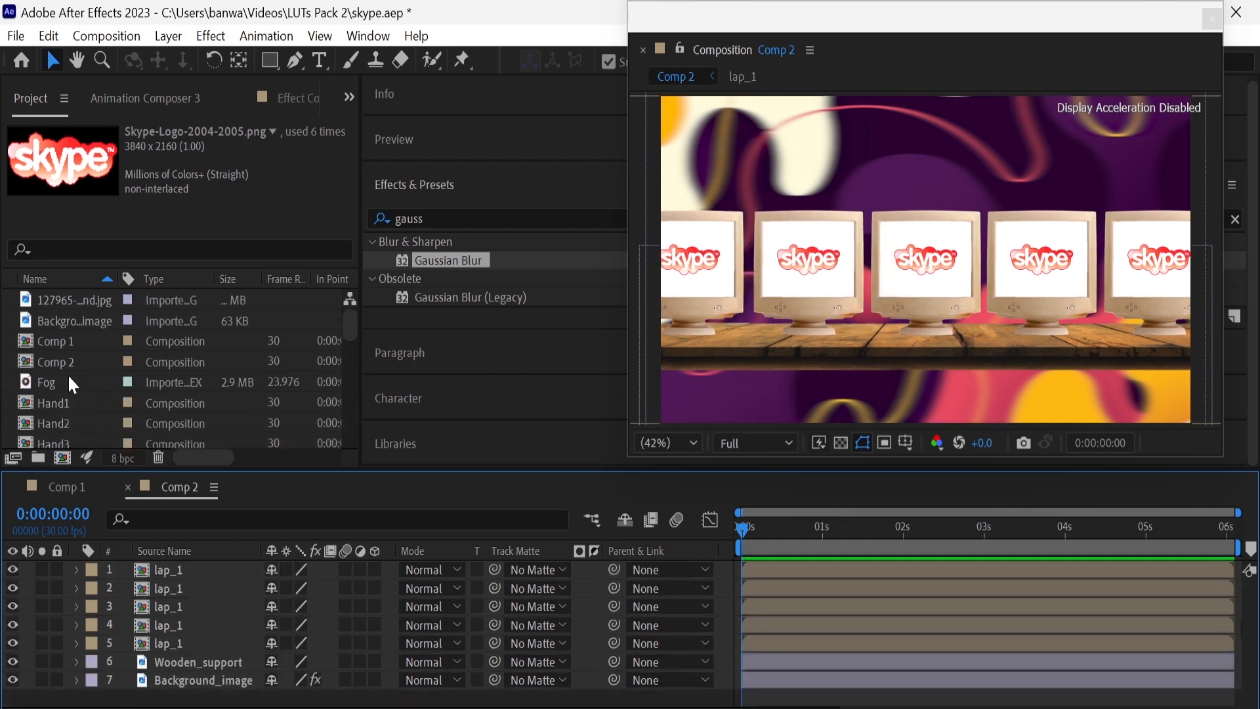
{"action": "left_click", "coordinate": [71, 382]}
{"action": "left_click_drag", "start_coordinate": [71, 380], "coordinate": [191, 668]}
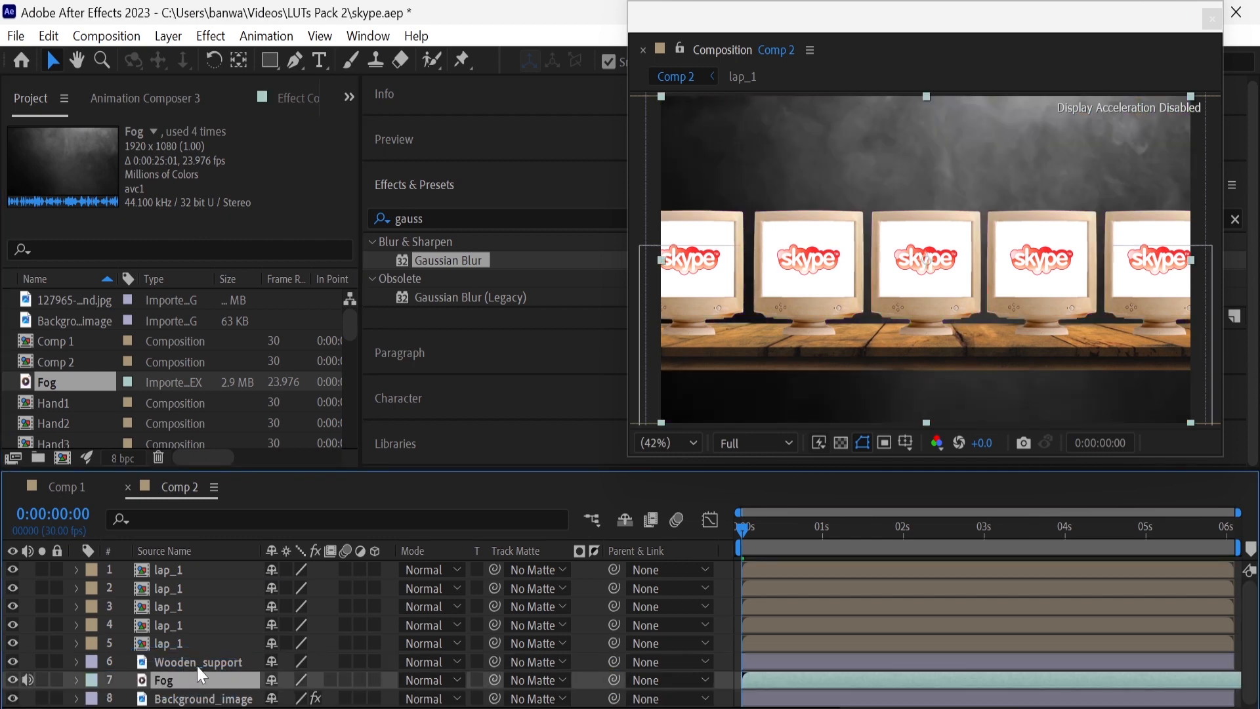
Set the Fog layer's blending mode to Overlay and its scale to 125%
{"action": "left_click", "coordinate": [420, 680]}
{"action": "left_click", "coordinate": [453, 385]}
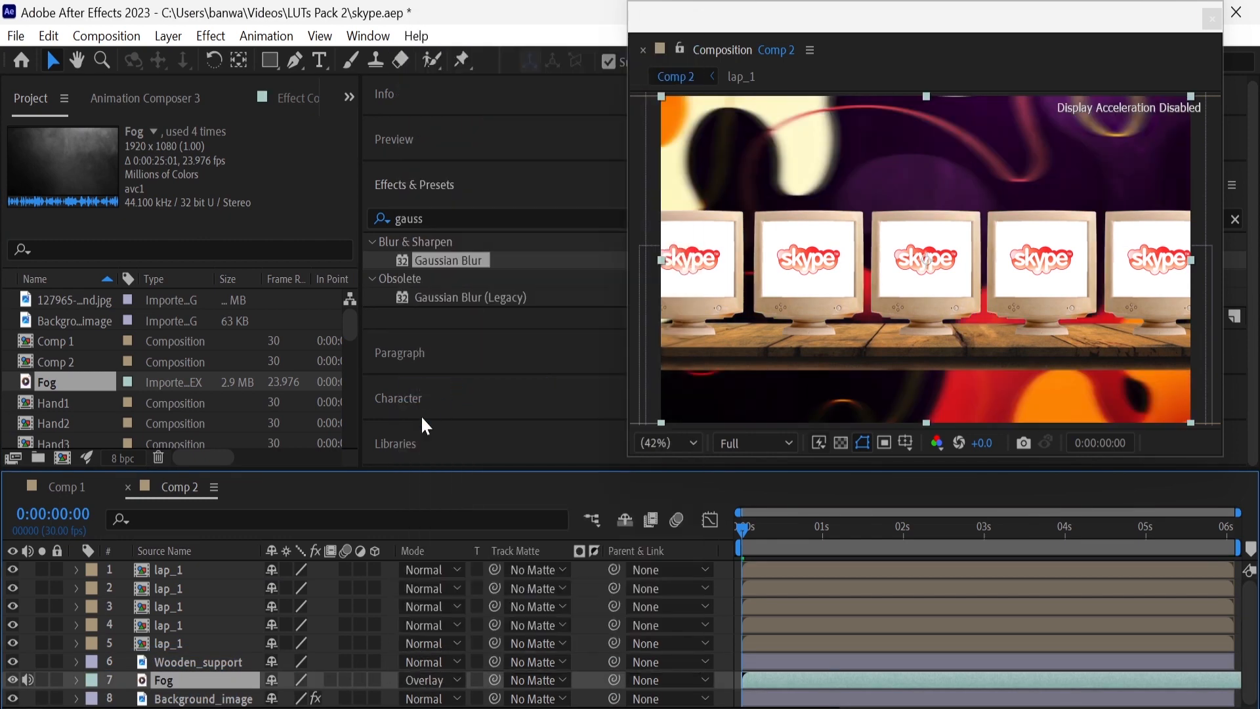
{"action": "key", "text": "s"}
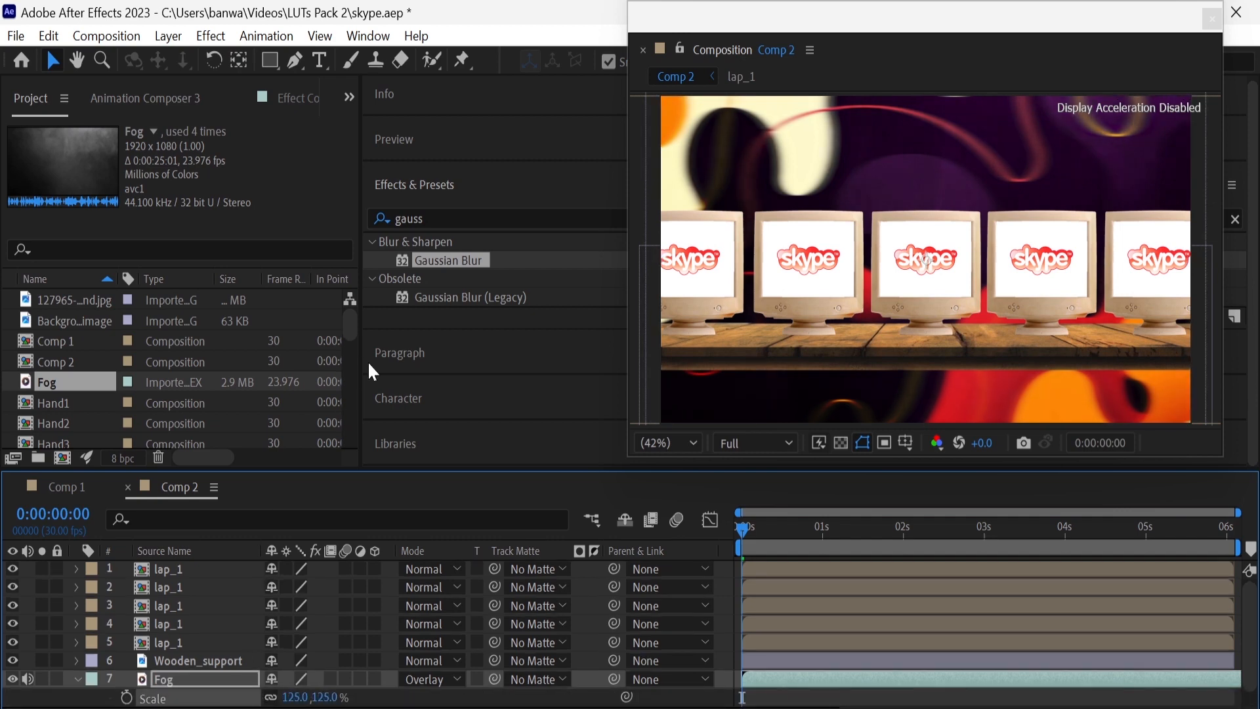
Apply the Tint effect to the Fog layer and map black to a very dark red
{"action": "left_click", "coordinate": [424, 219]}
{"action": "type", "text": "tint"}
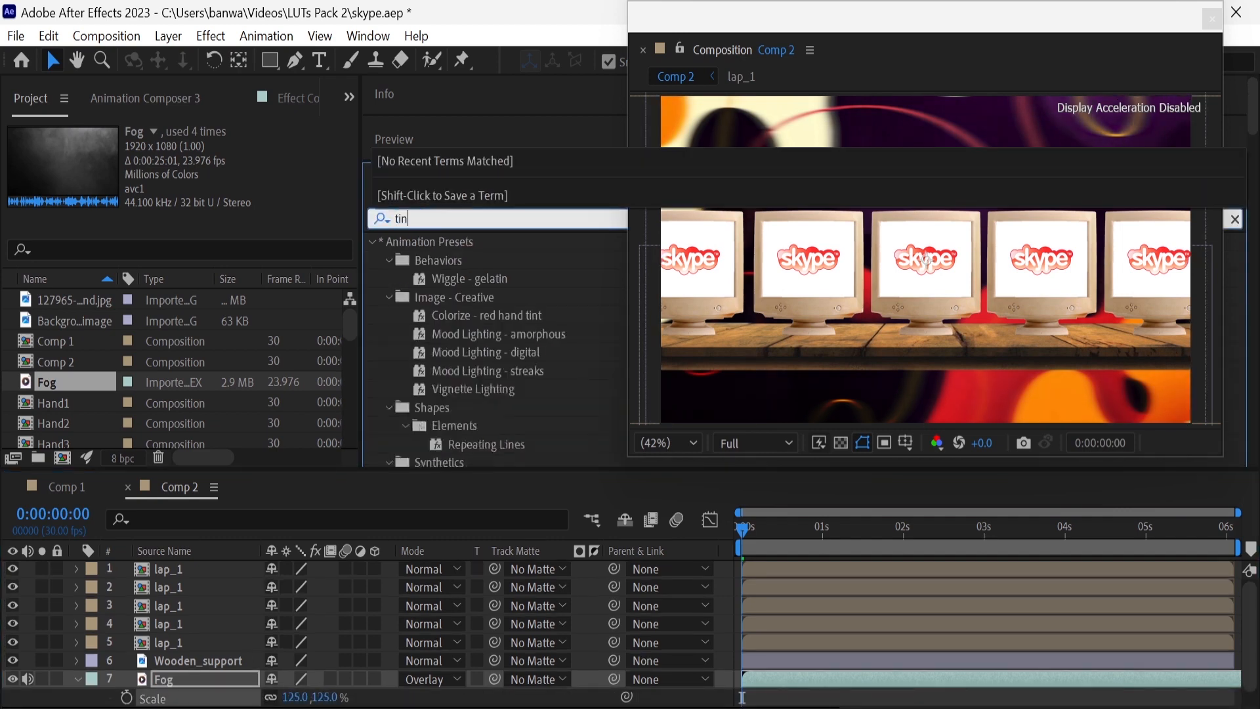
{"action": "left_click_drag", "start_coordinate": [454, 319], "coordinate": [247, 679]}
{"action": "left_click", "coordinate": [206, 168]}
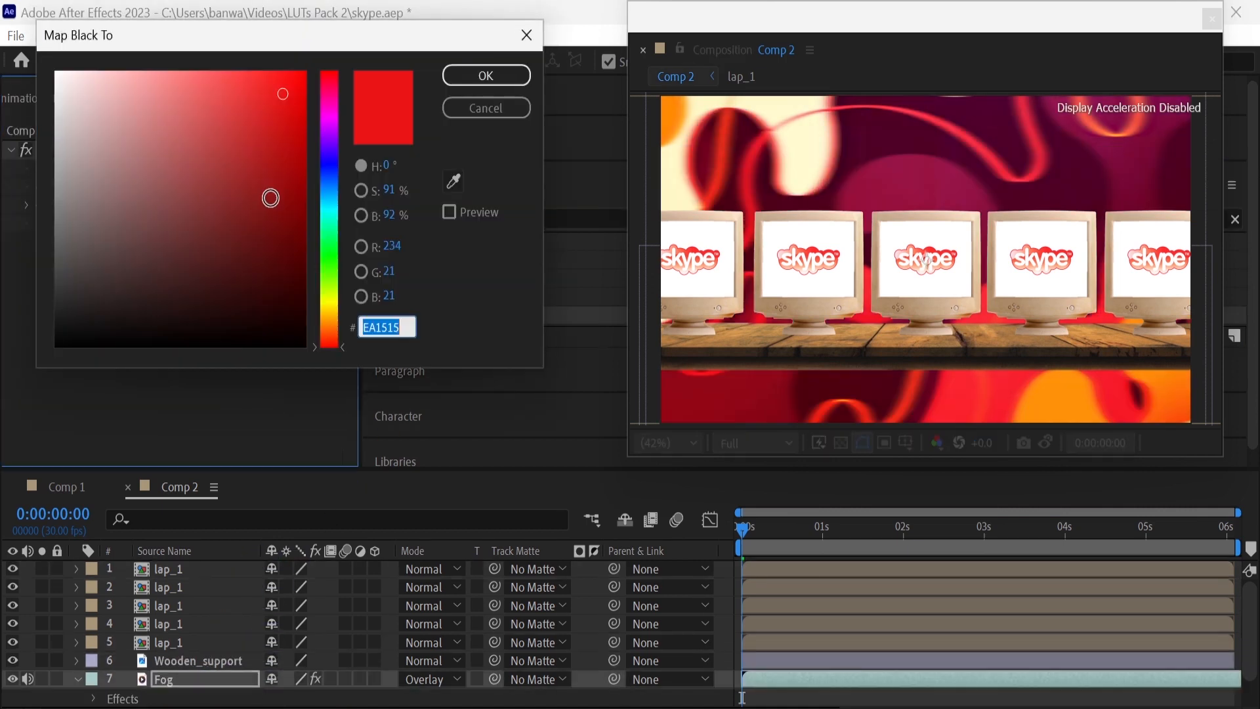
{"action": "left_click", "coordinate": [299, 280]}
{"action": "left_click", "coordinate": [486, 75]}
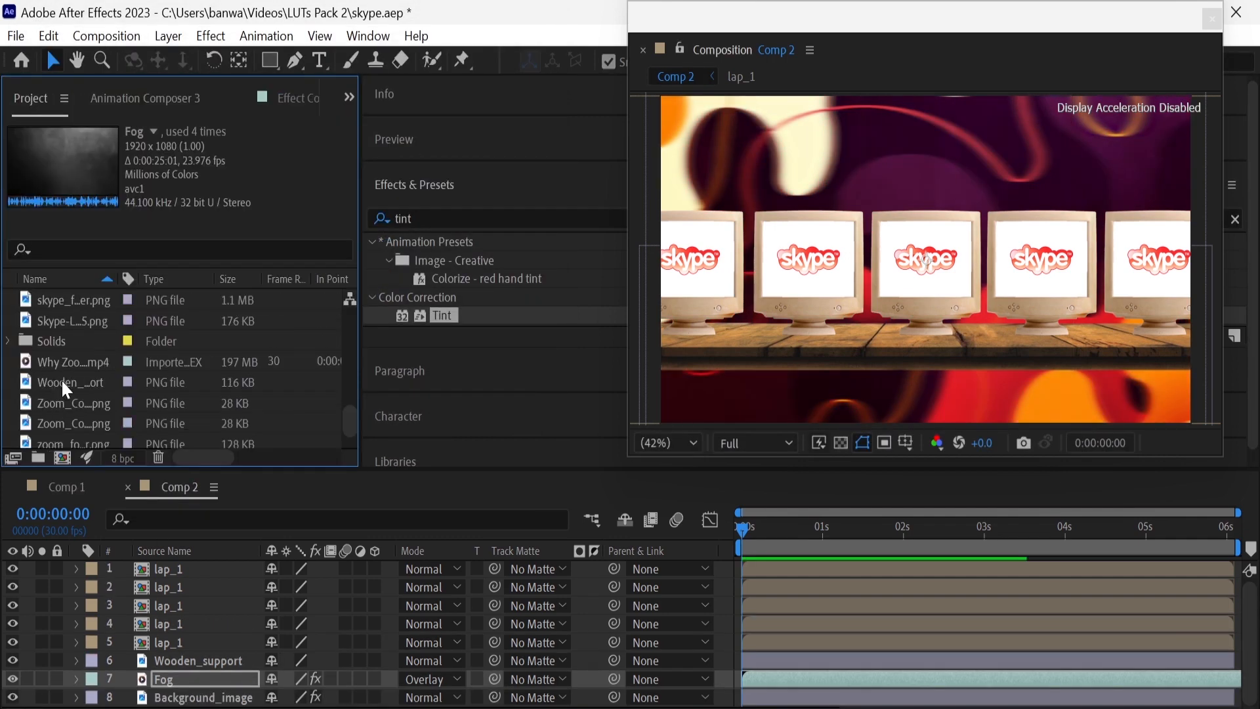
Add skype_founder.png directly beneath the Wooden_support layer and scale it to 70%
{"action": "left_click_drag", "start_coordinate": [88, 299], "coordinate": [202, 660]}
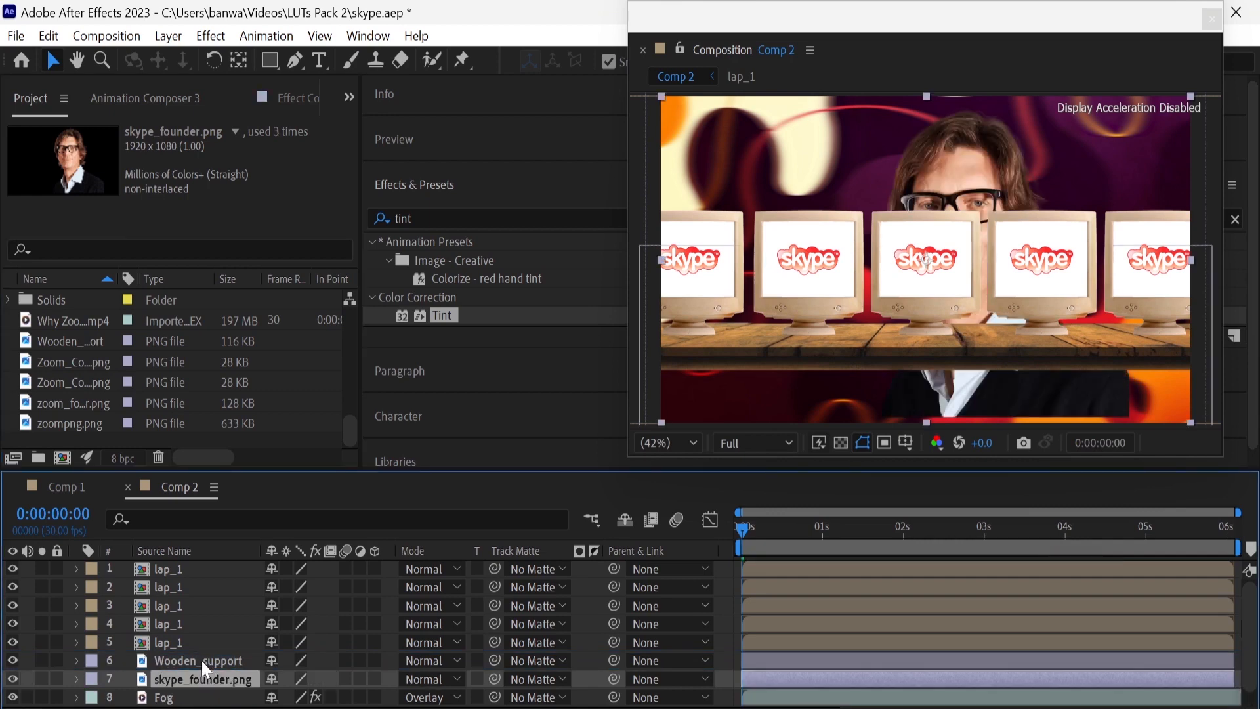
{"action": "key", "text": "s"}
{"action": "left_click", "coordinate": [297, 697]}
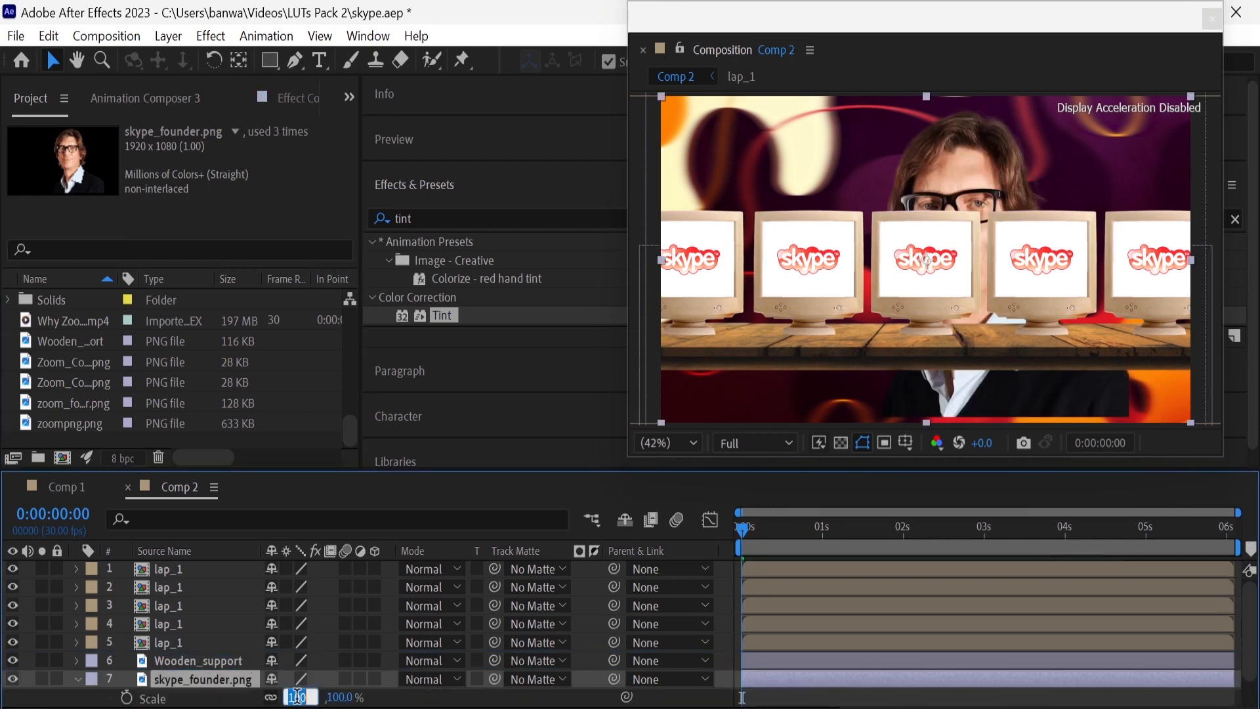
{"action": "type", "text": "70"}
{"action": "key", "text": "Return"}
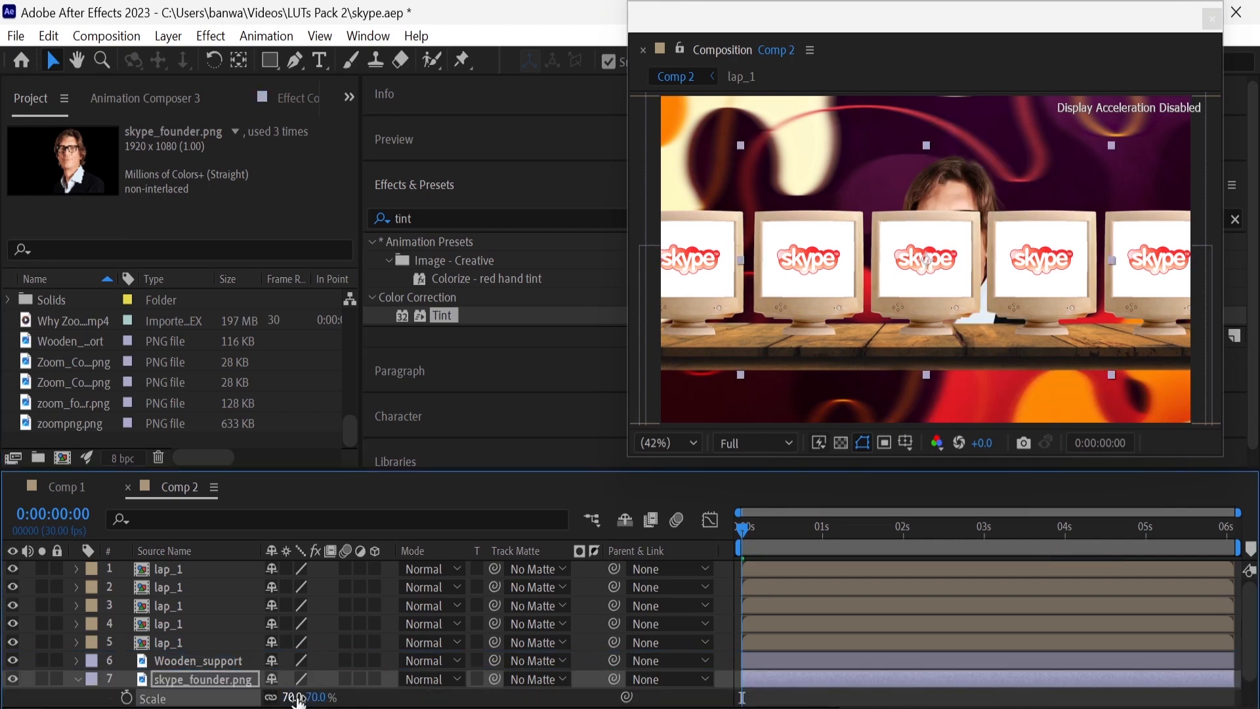
Reposition skype_founder.png so the face shows above the centre monitor, with its layer beneath Fog
{"action": "left_click", "coordinate": [232, 680]}
{"action": "key", "text": "p"}
{"action": "left_click_drag", "start_coordinate": [312, 696], "coordinate": [166, 698]}
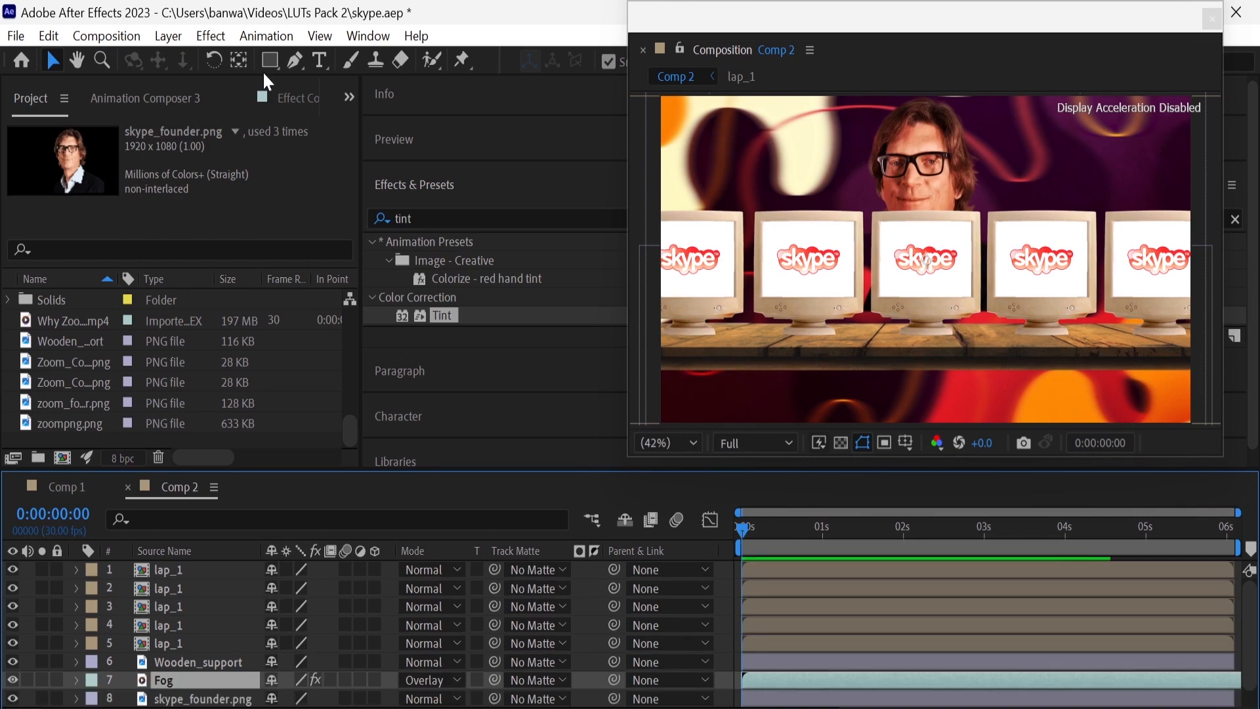
Create a text layer reading 2011 over the founder image
{"action": "left_click", "coordinate": [319, 63]}
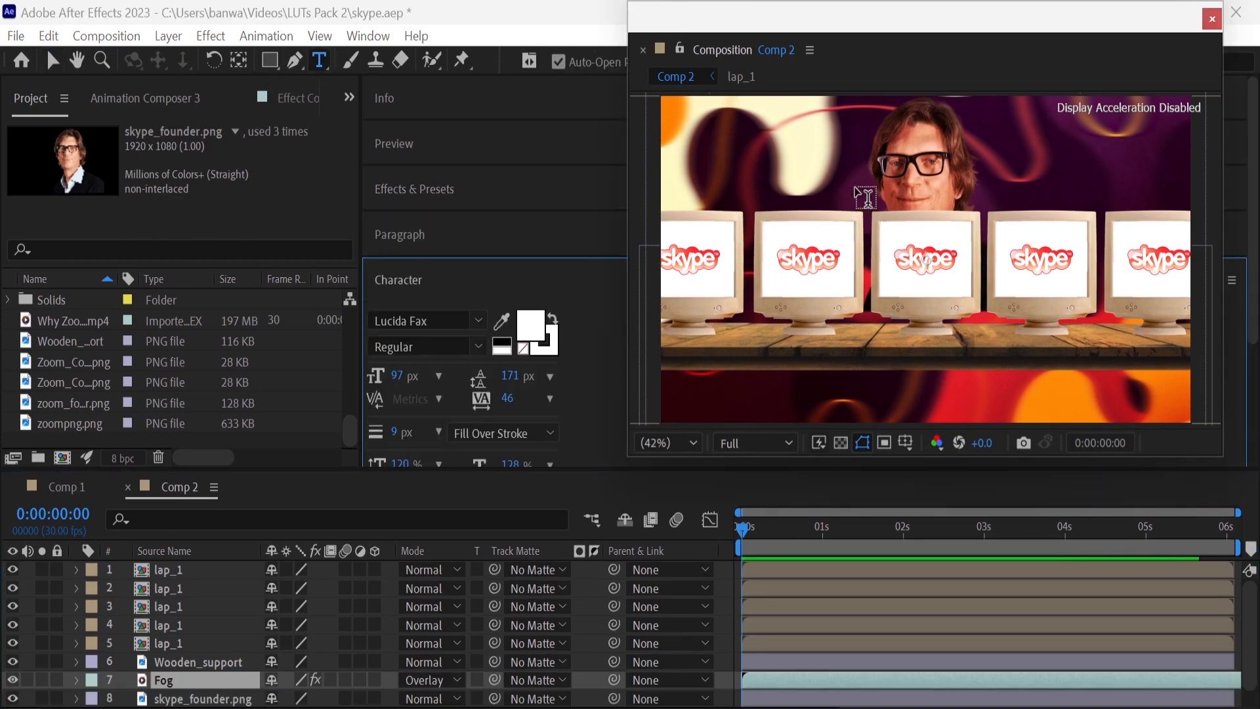
{"action": "left_click", "coordinate": [855, 185]}
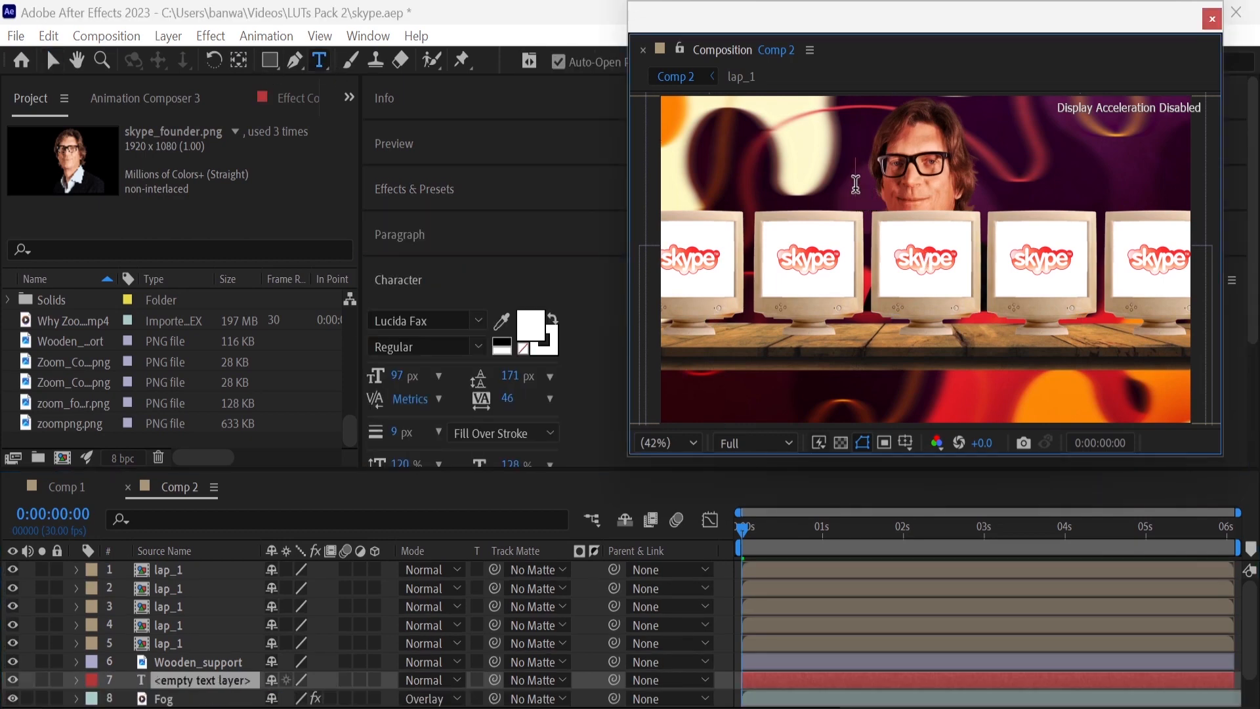
{"action": "type", "text": "2011"}
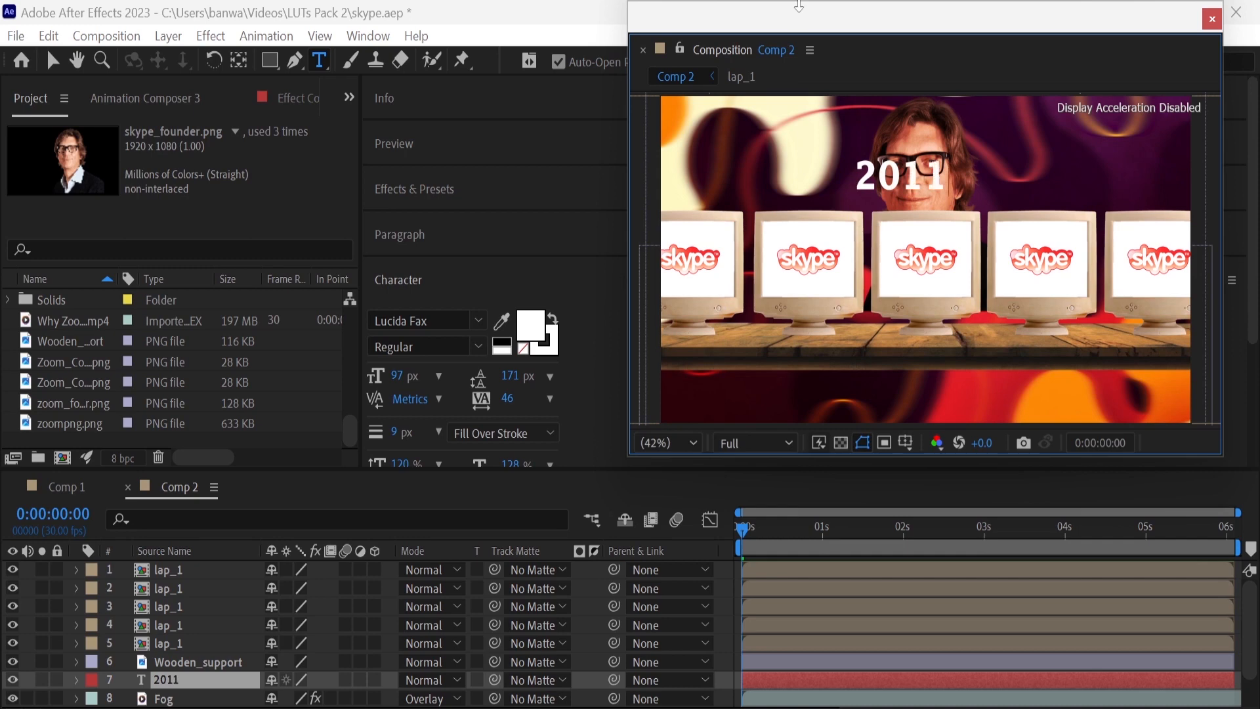
Find the Slider Control effect and apply it to the 2011 text layer
{"action": "left_click", "coordinate": [442, 188]}
{"action": "left_click", "coordinate": [438, 223]}
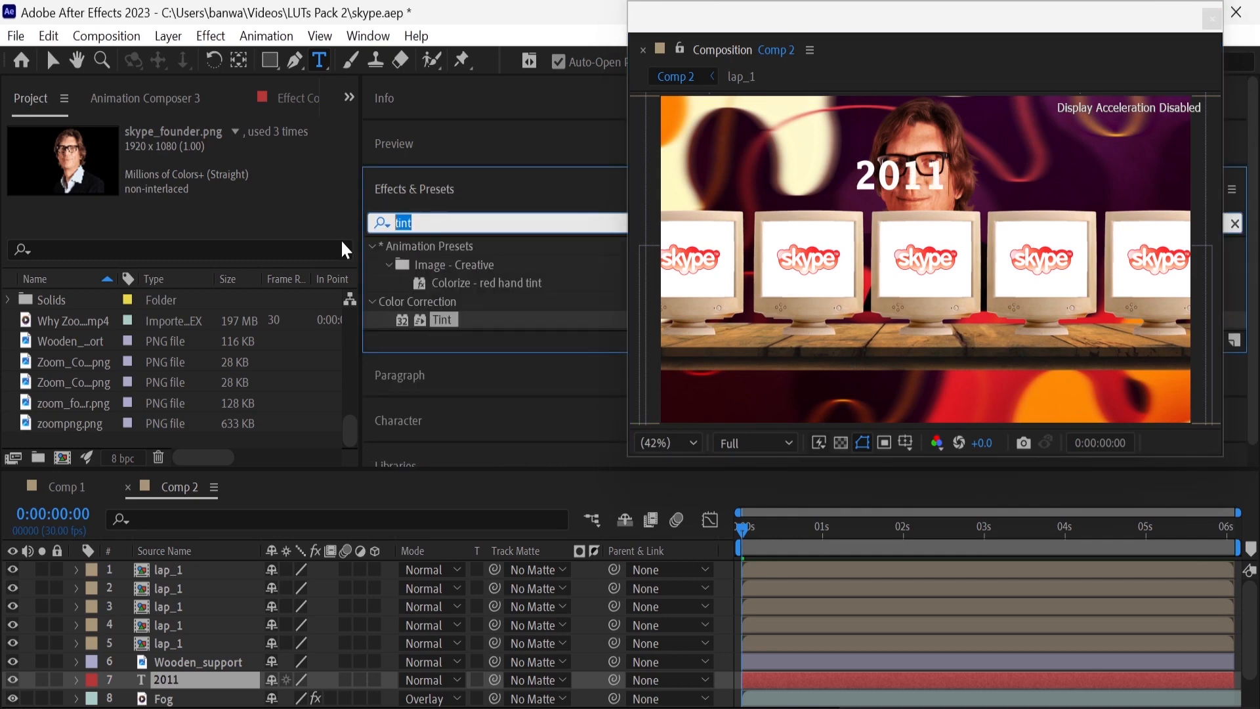
{"action": "type", "text": "slider"}
{"action": "left_click_drag", "start_coordinate": [453, 264], "coordinate": [199, 685]}
Link the 2011 layer's Source Text property to the Slider Control's Slider value
{"action": "key", "text": "v"}
{"action": "left_click", "coordinate": [76, 683]}
{"action": "left_click", "coordinate": [76, 680]}
{"action": "left_click", "coordinate": [92, 605]}
{"action": "scroll", "coordinate": [89, 615], "scroll_direction": "down", "scroll_amount": 1}
{"action": "scroll", "coordinate": [328, 623], "scroll_direction": "up", "scroll_amount": 1}
{"action": "left_click_drag", "start_coordinate": [626, 623], "coordinate": [80, 168]}
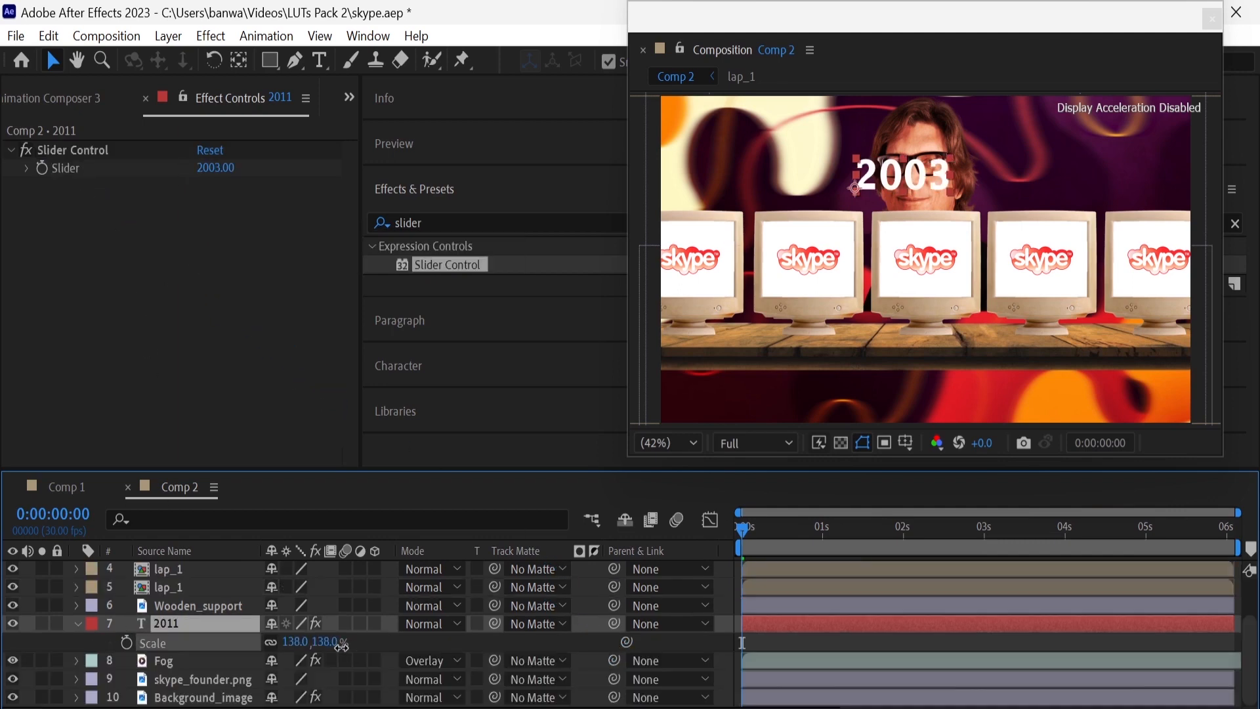
Set the 2011 layer's Slider to 2003 and reposition the year text
{"action": "left_click_drag", "start_coordinate": [335, 648], "coordinate": [472, 654]}
{"action": "key", "text": "p"}
{"action": "left_click_drag", "start_coordinate": [277, 642], "coordinate": [79, 664]}
Scale the year text to 400% and position it at 268.1, 585.5, behind the row of monitors
{"action": "key", "text": "s"}
{"action": "left_click", "coordinate": [298, 642]}
{"action": "type", "text": "300"}
{"action": "key", "text": "Return"}
{"action": "key", "text": "p"}
{"action": "mouse_move", "coordinate": [327, 642]}
{"action": "left_mouse_down"}
{"action": "mouse_move", "coordinate": [483, 664]}
{"action": "mouse_move", "coordinate": [234, 633]}
{"action": "mouse_move", "coordinate": [190, 668]}
{"action": "mouse_move", "coordinate": [343, 644]}
{"action": "left_mouse_up"}
{"action": "key", "text": "s"}
{"action": "left_click", "coordinate": [293, 642]}
{"action": "type", "text": "400"}
{"action": "key", "text": "Return"}
{"action": "key", "text": "p"}
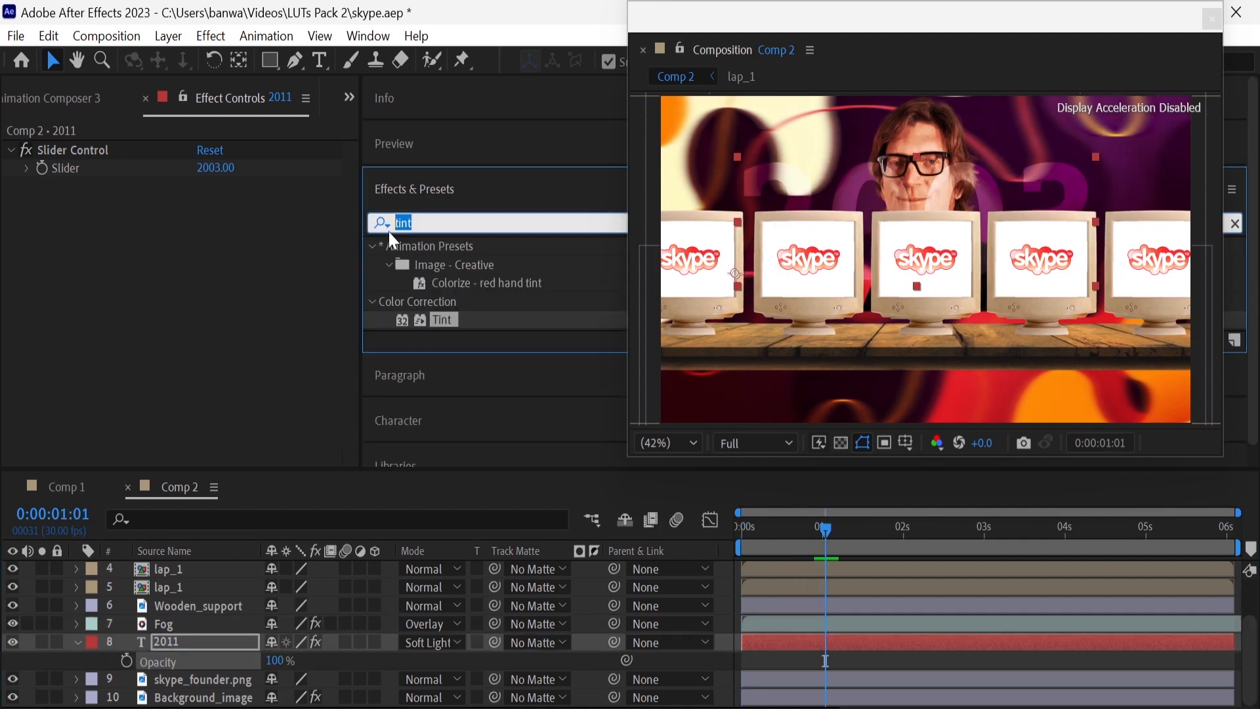
Apply Gaussian Blur to the 2011 text layer with Horizontal blur dimensions and a blurriness of 20
{"action": "type", "text": "ga"}
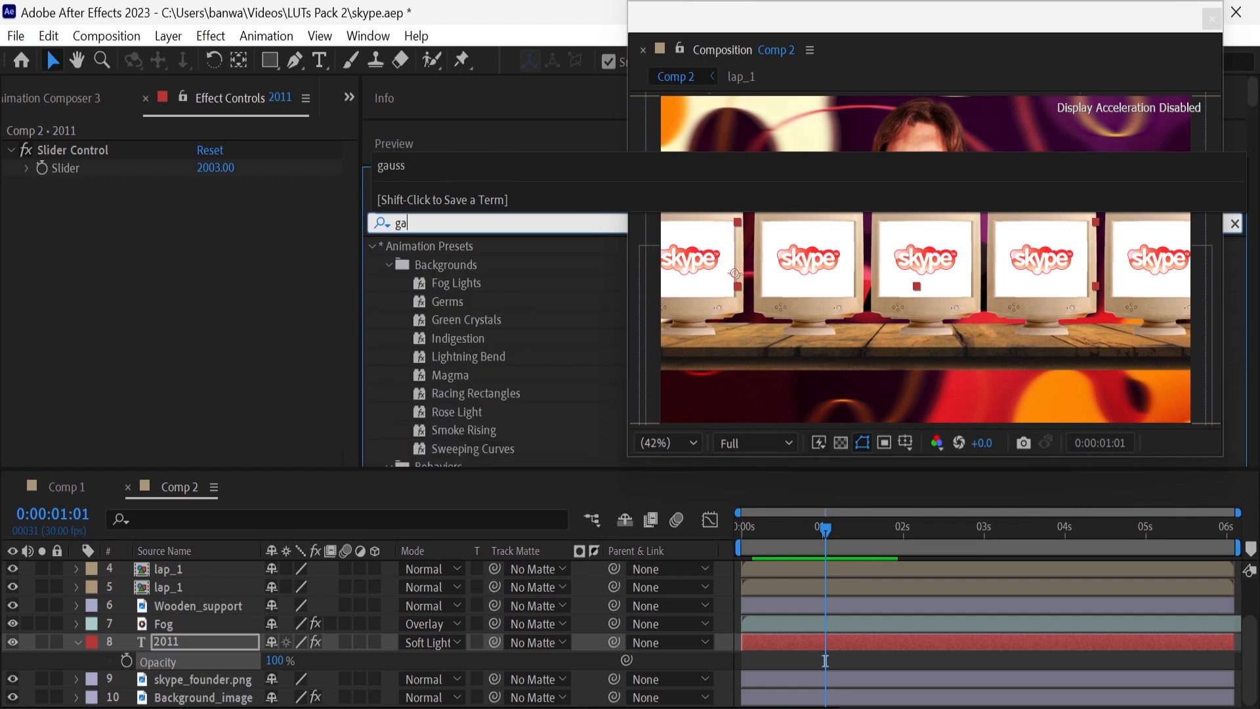
{"action": "type", "text": "u"}
{"action": "left_click_drag", "start_coordinate": [417, 267], "coordinate": [217, 643]}
{"action": "left_click", "coordinate": [217, 227]}
{"action": "left_click", "coordinate": [226, 269]}
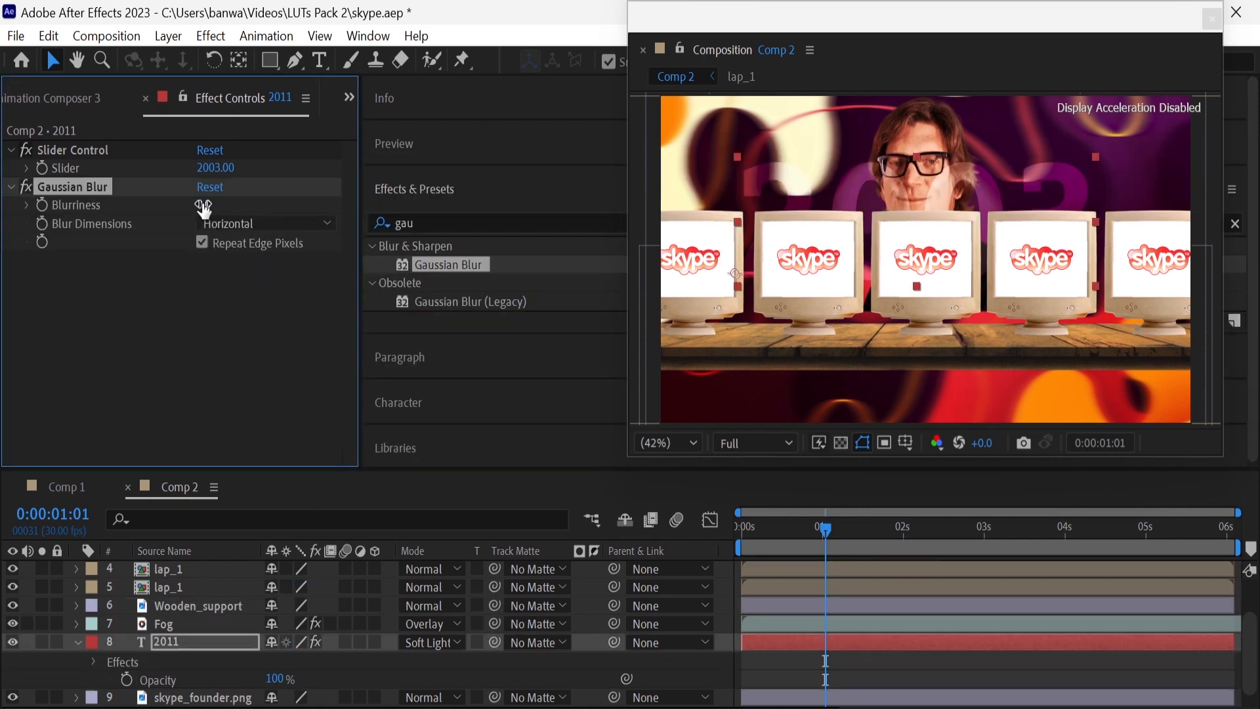
{"action": "type", "text": "20"}
{"action": "key", "text": "Return"}
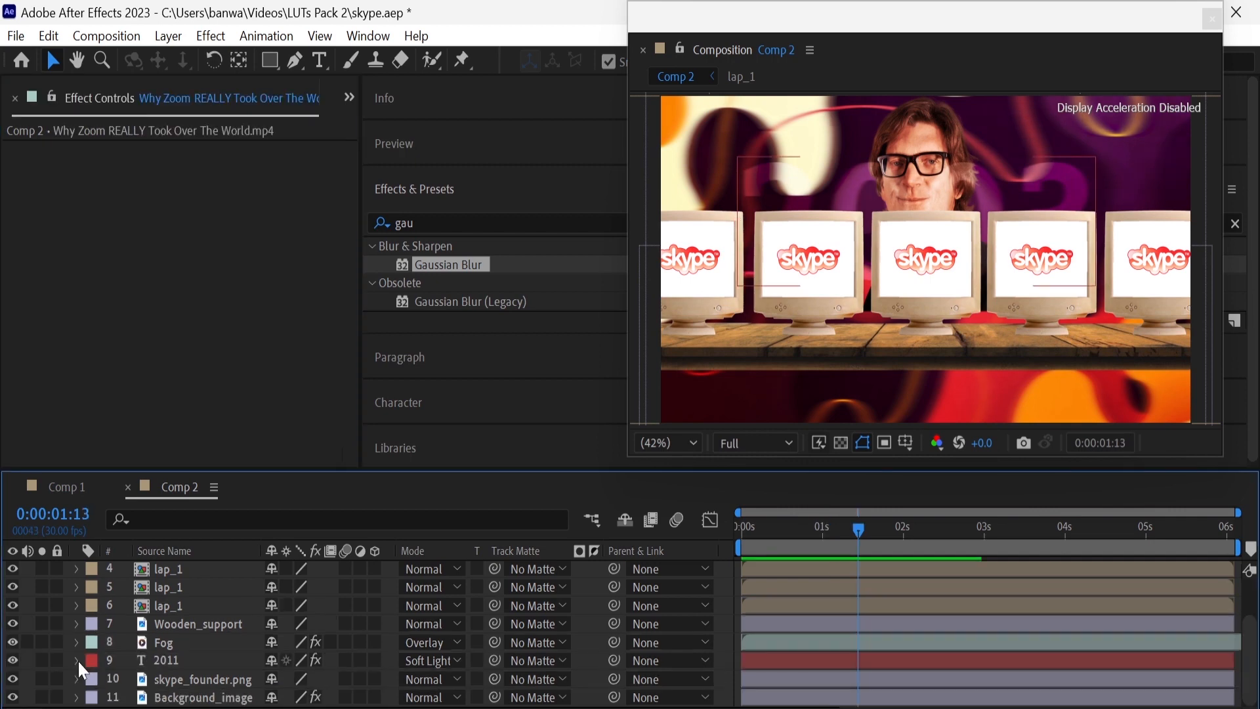
Keyframe the Slider of the 2011 layer's Slider Control at 0:00:01:13 with the value 2003
{"action": "left_click", "coordinate": [78, 659]}
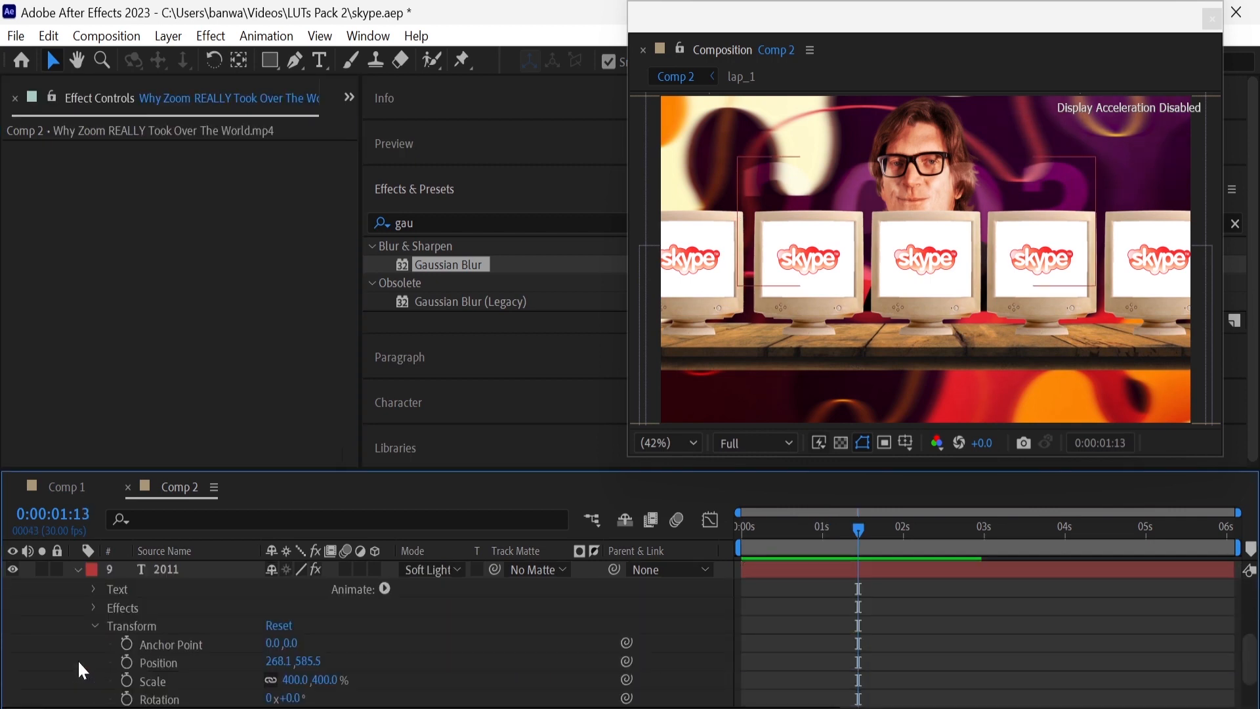
{"action": "left_click", "coordinate": [94, 607]}
{"action": "left_click", "coordinate": [111, 625]}
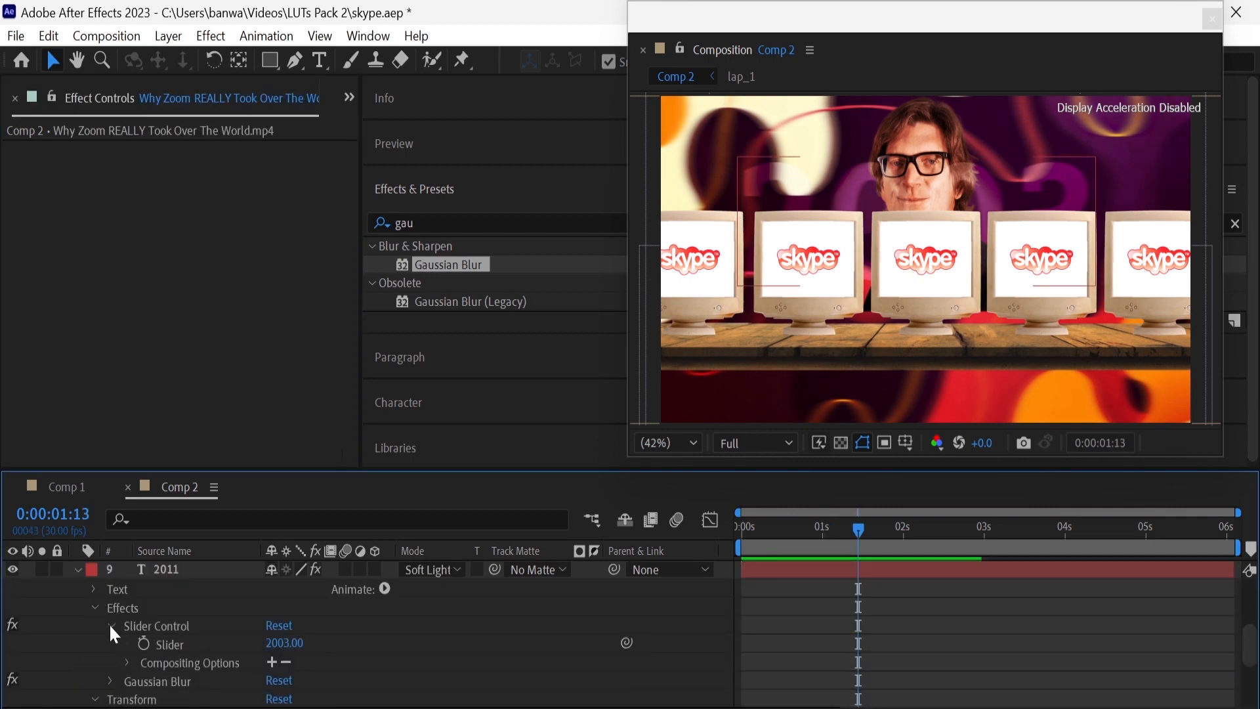
{"action": "left_click", "coordinate": [144, 643]}
Add a second Slider keyframe with the value 2011 at 0:00:02:03 on the year text layer
{"action": "left_click", "coordinate": [910, 542]}
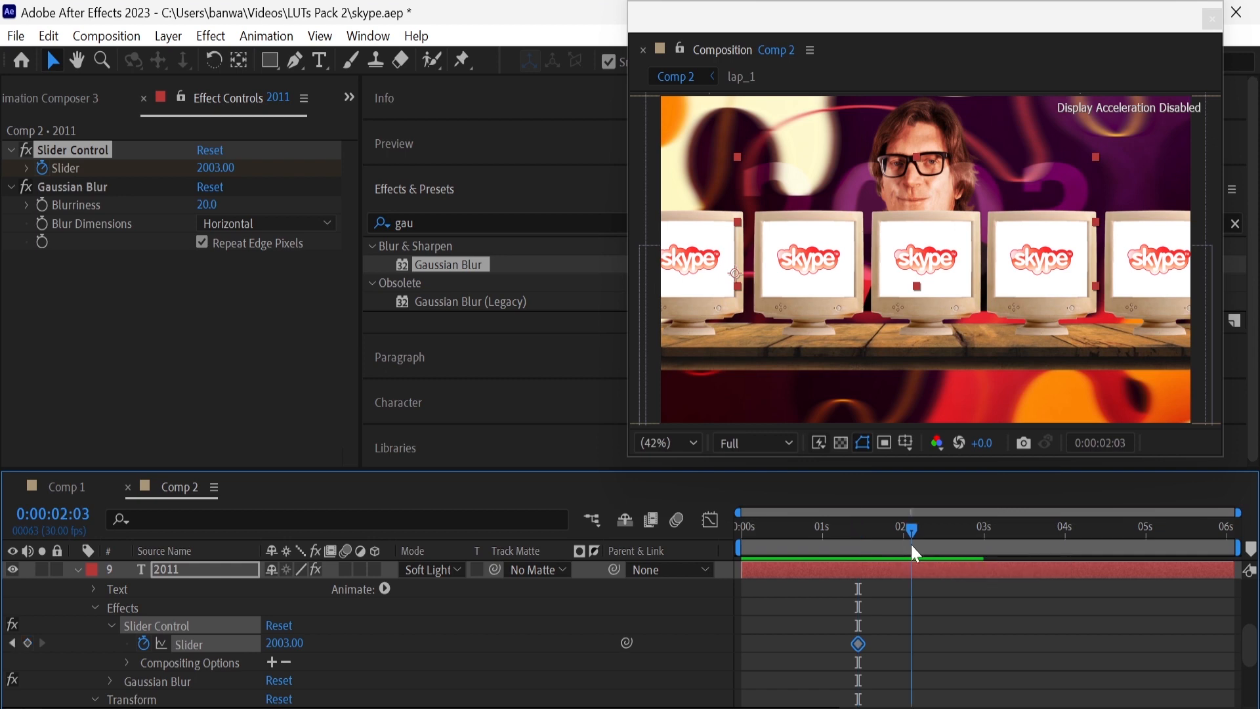
{"action": "scroll", "coordinate": [675, 608], "scroll_direction": "up", "scroll_amount": 3}
{"action": "scroll", "coordinate": [678, 618], "scroll_direction": "down", "scroll_amount": 5}
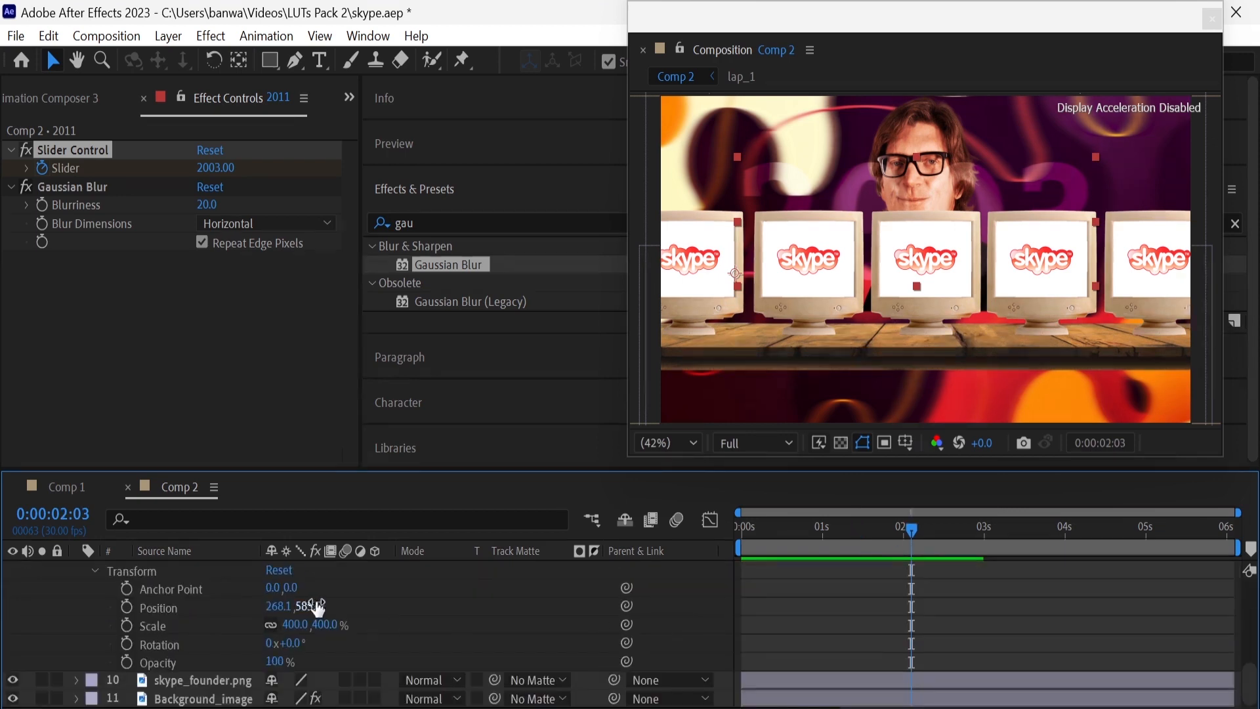
{"action": "scroll", "coordinate": [286, 620], "scroll_direction": "up", "scroll_amount": 2}
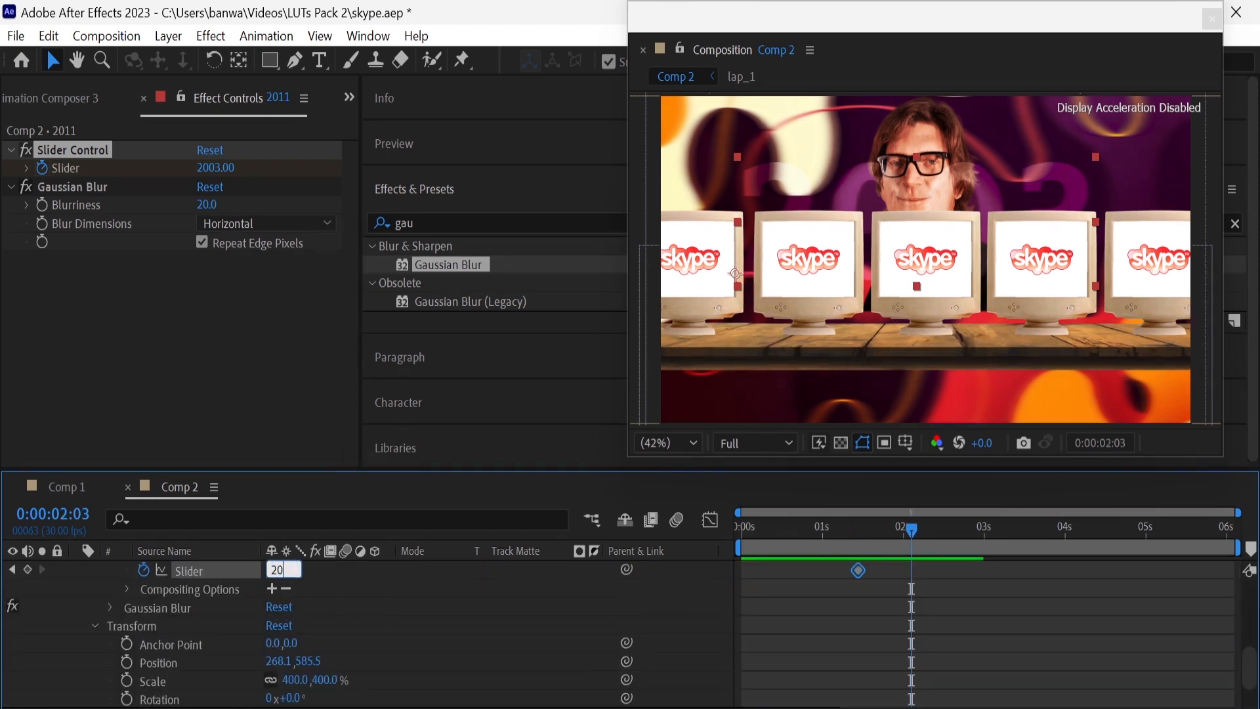
{"action": "key", "text": "Return"}
Give the Slider the expression Math.round(effect("Slider Control")(1)) and preview the counter between its keyframes
{"action": "scroll", "coordinate": [415, 619], "scroll_direction": "up", "scroll_amount": 1}
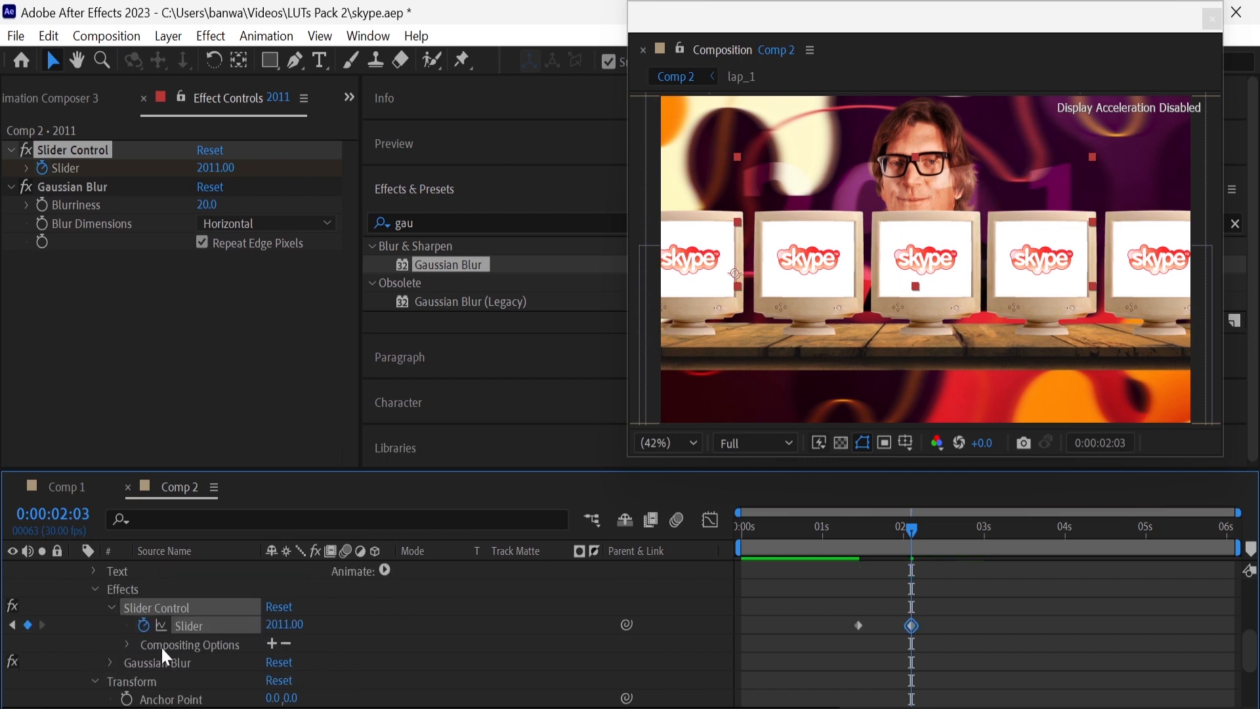
{"action": "left_click", "coordinate": [143, 624], "text": "alt"}
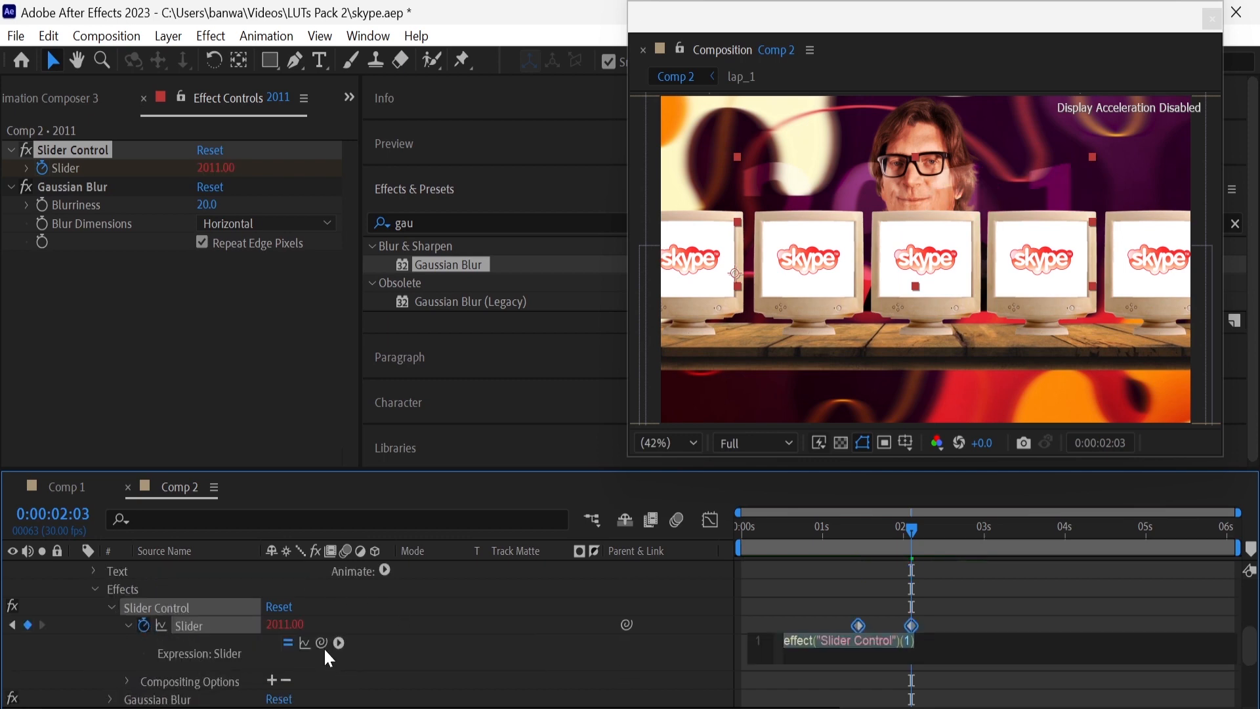
{"action": "left_click", "coordinate": [786, 646]}
{"action": "type", "text": "("}
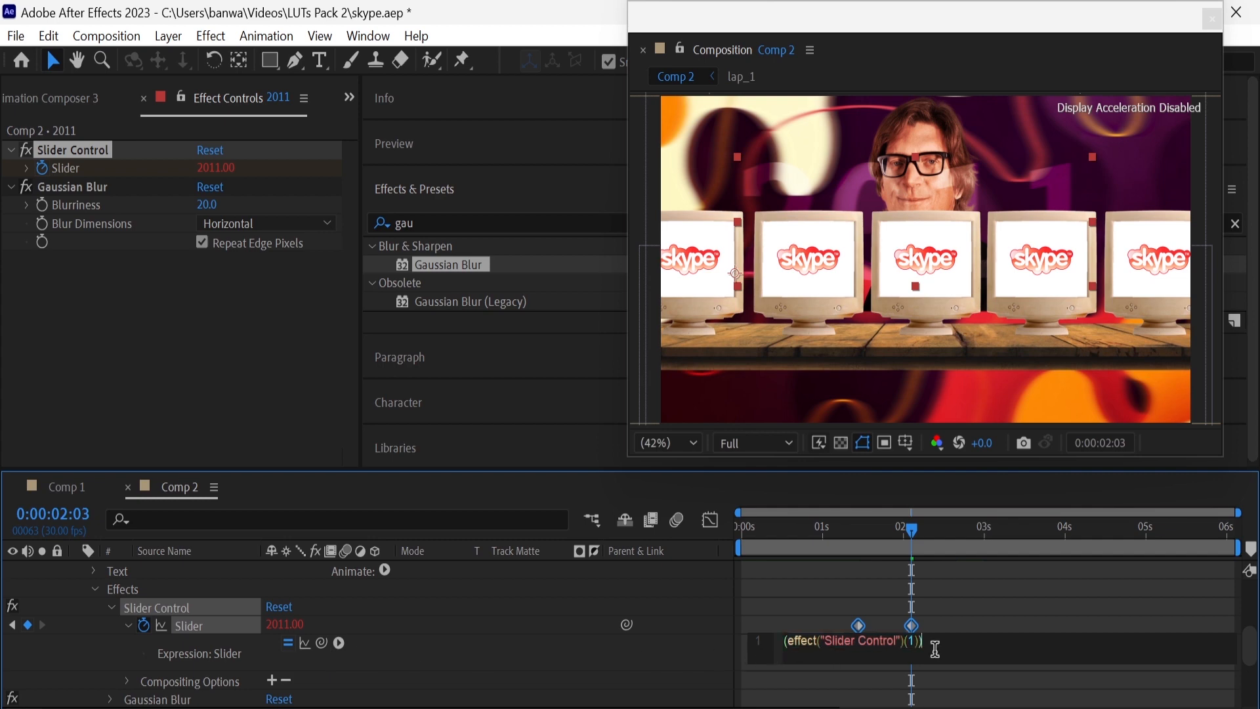
{"action": "type", "text": "Math.round"}
{"action": "left_click", "coordinate": [109, 606]}
{"action": "left_click_drag", "start_coordinate": [903, 535], "coordinate": [894, 534]}
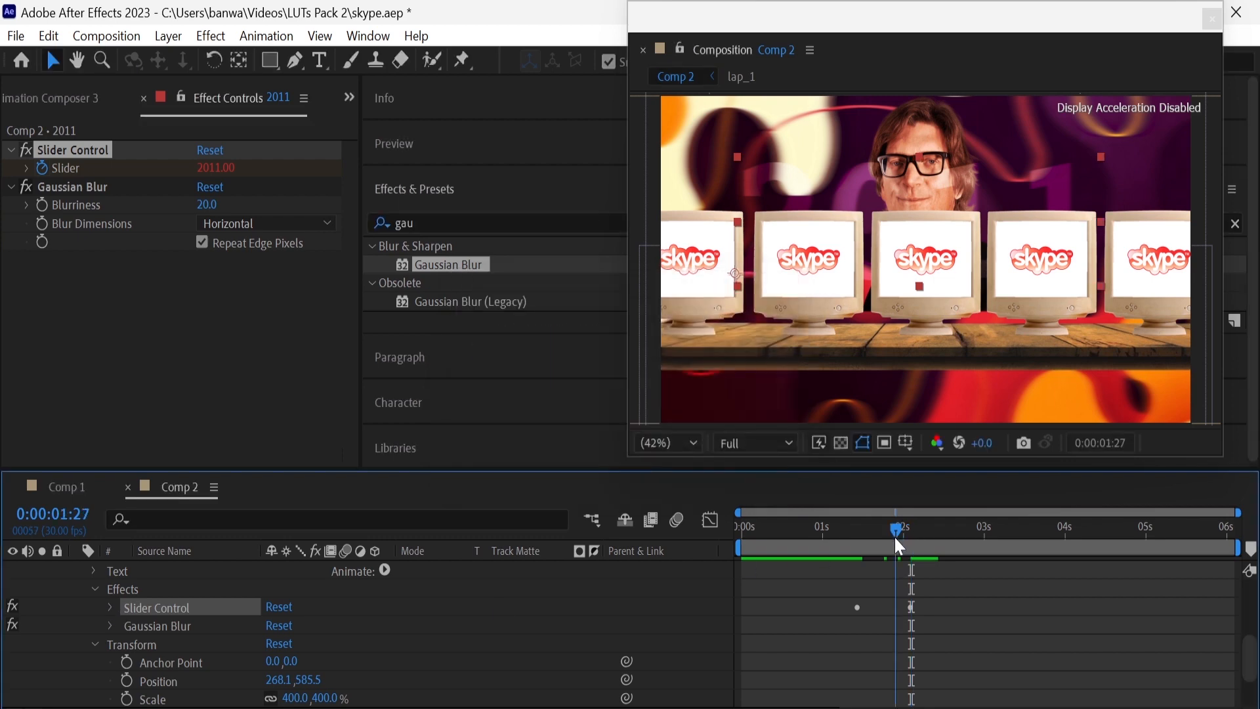
Apply Easy Ease to both Slider keyframes of the 2011 layer
{"action": "scroll", "coordinate": [892, 589], "scroll_direction": "up", "scroll_amount": 1}
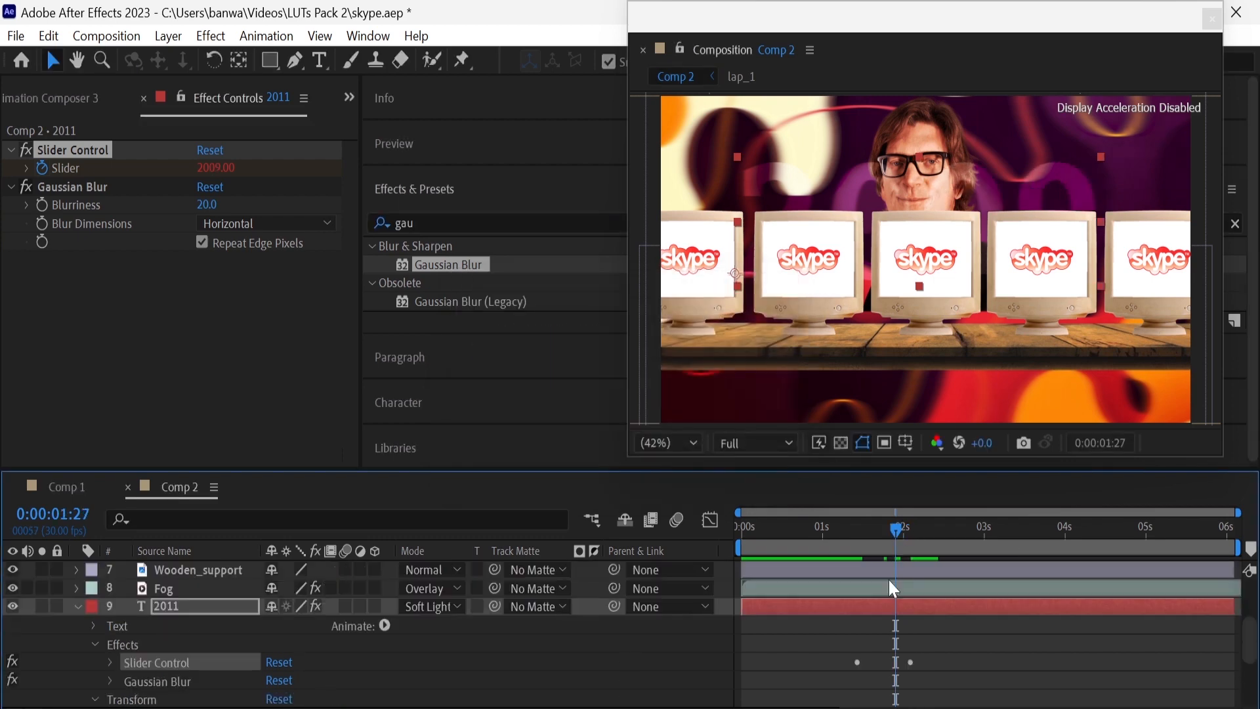
{"action": "left_click", "coordinate": [108, 662]}
{"action": "scroll", "coordinate": [131, 664], "scroll_direction": "down", "scroll_amount": 1}
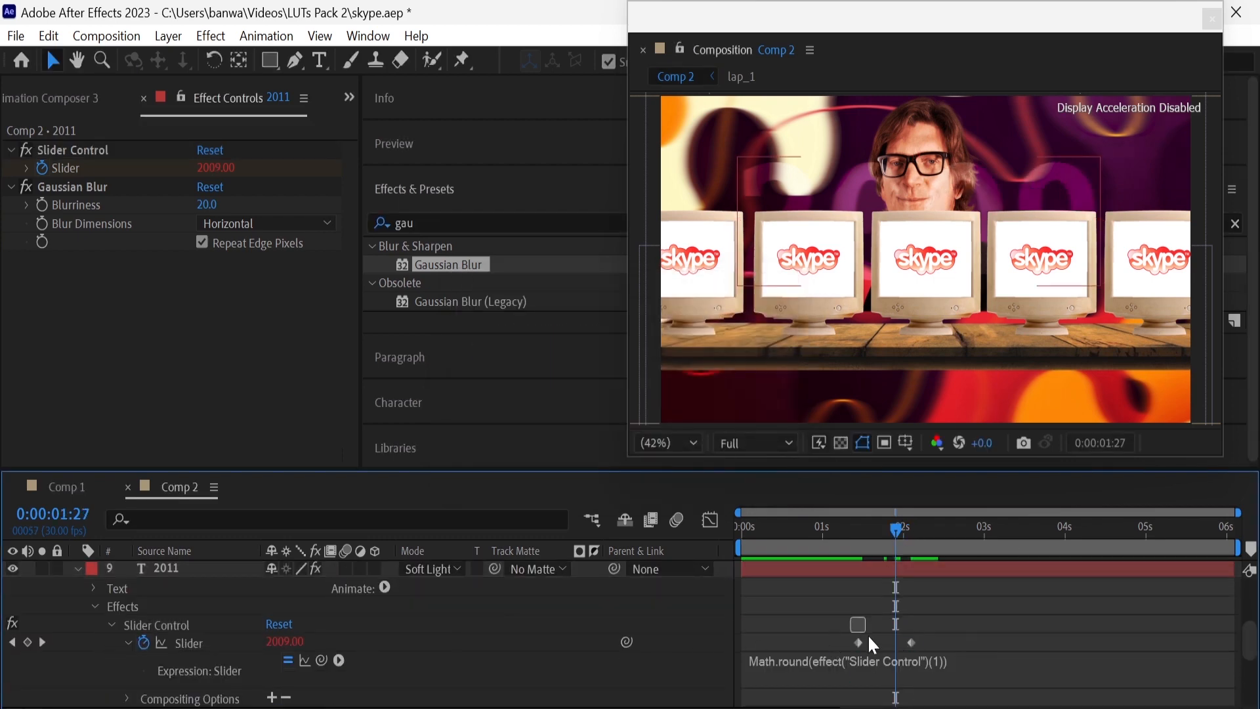
{"action": "right_click", "coordinate": [912, 641]}
{"action": "mouse_move", "coordinate": [945, 627]}
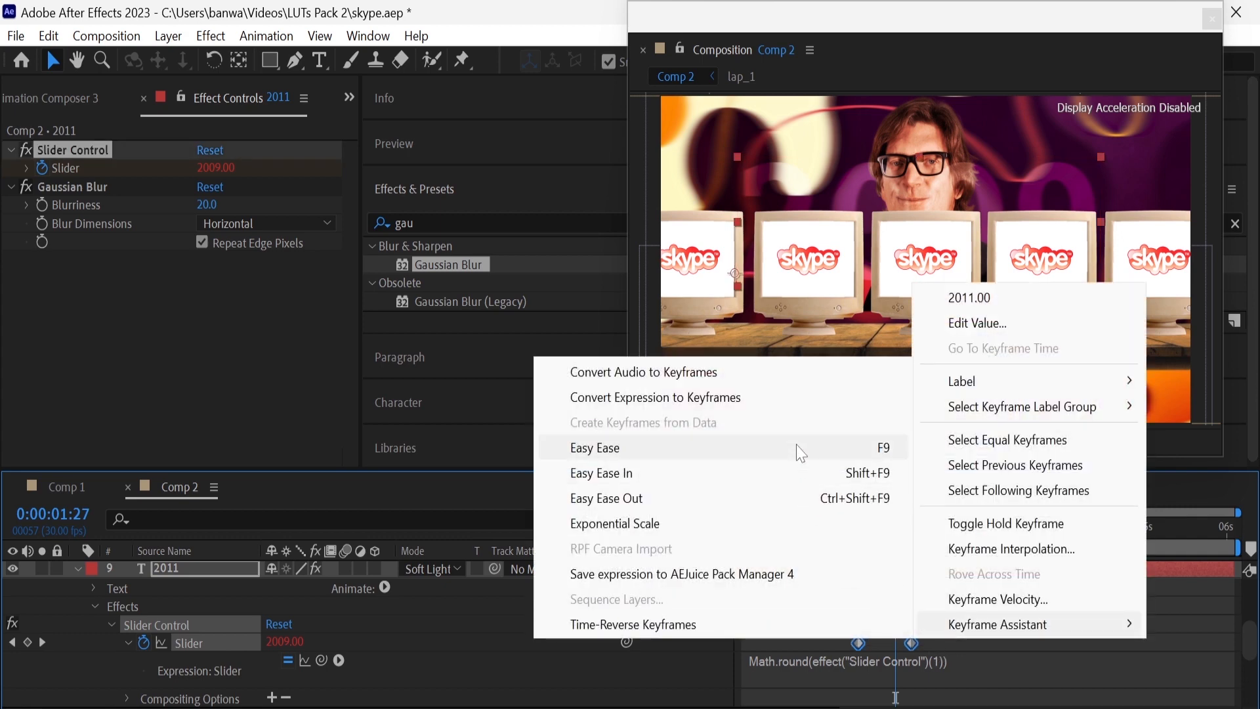
{"action": "left_click", "coordinate": [578, 449]}
Lengthen the last Slider keyframe's incoming ease in the speed graph so the count slows down gradually
{"action": "key", "text": "shift+F3"}
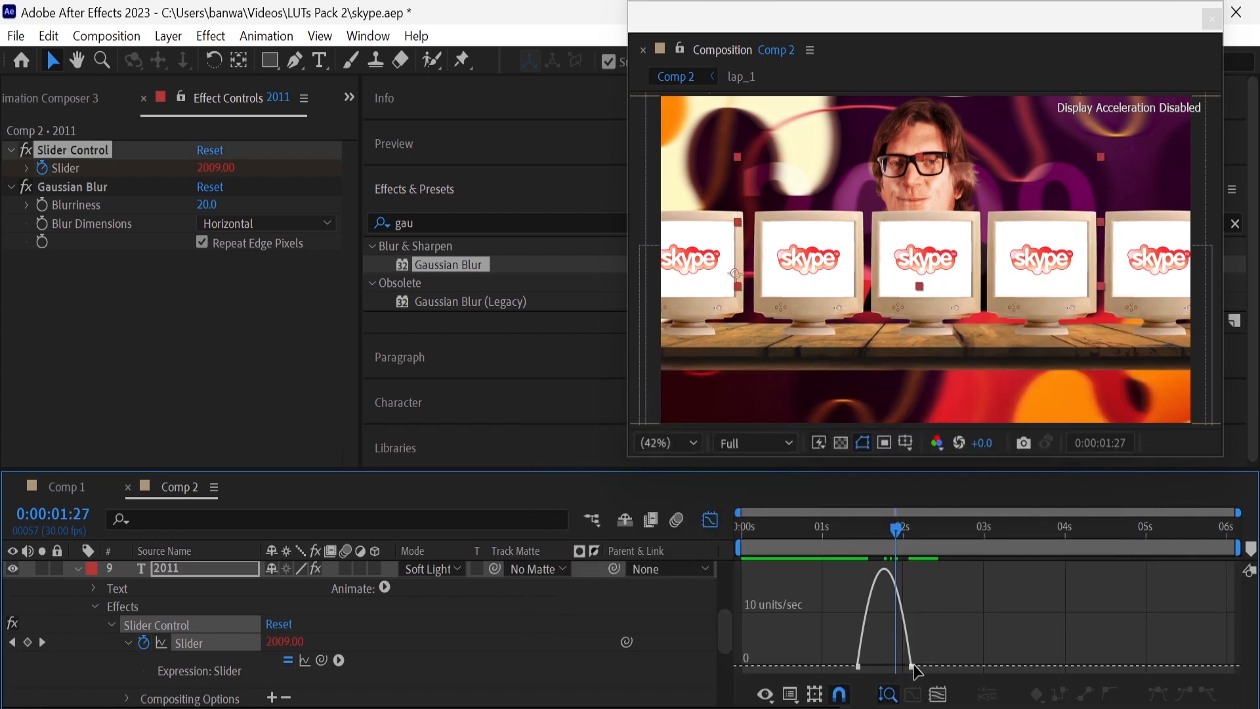
{"action": "left_click", "coordinate": [912, 666]}
{"action": "left_click_drag", "start_coordinate": [897, 665], "coordinate": [851, 651]}
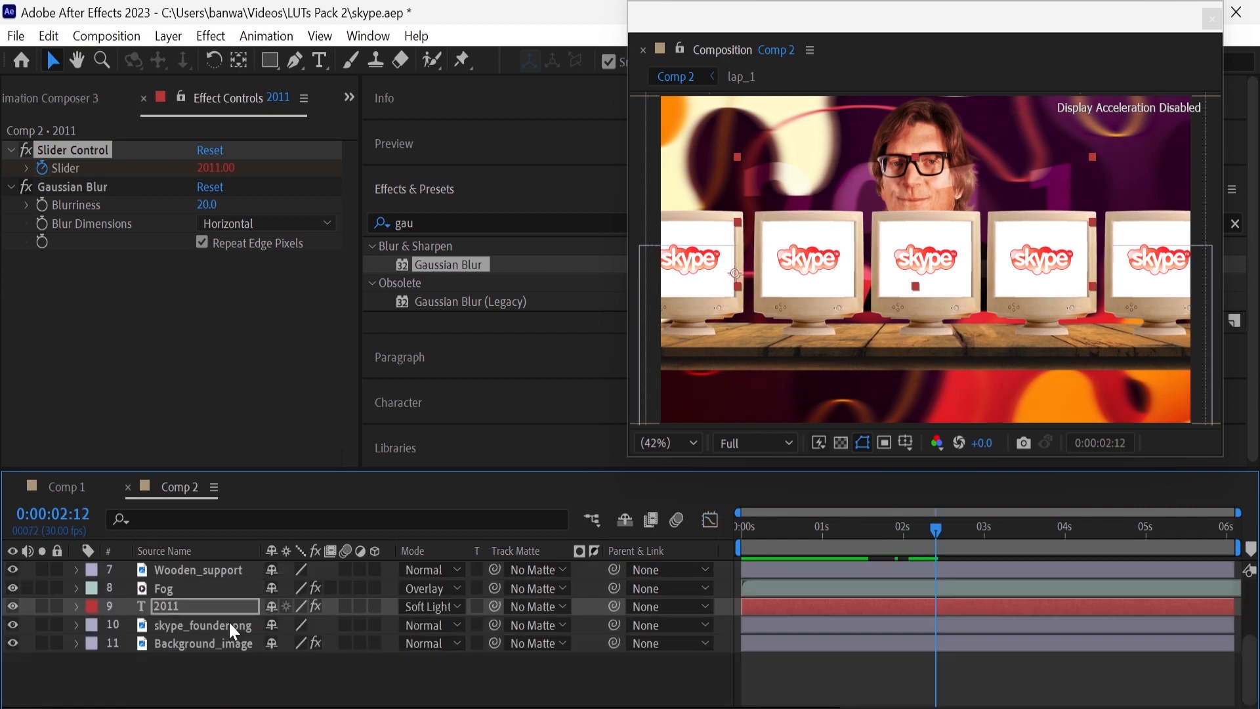
Create a null object in Comp 2 and place it directly above the lap_1 layers
{"action": "scroll", "coordinate": [59, 598], "scroll_direction": "up", "scroll_amount": 3}
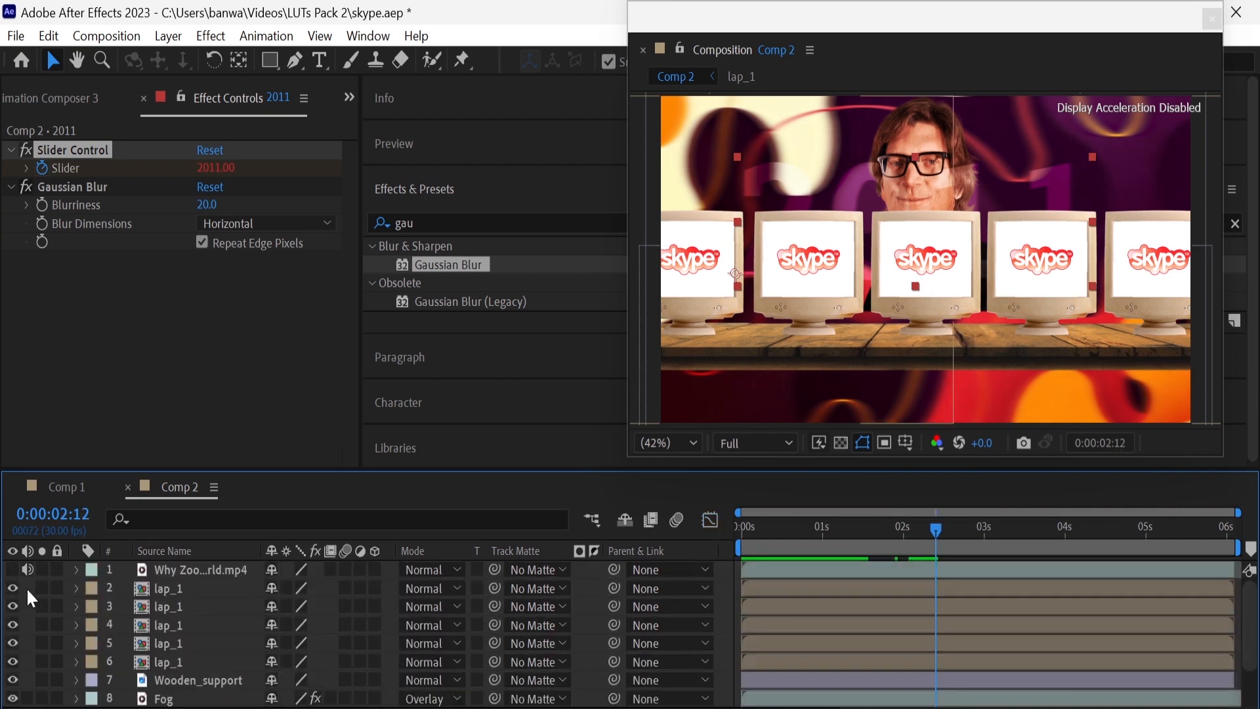
{"action": "right_click", "coordinate": [27, 589]}
{"action": "mouse_move", "coordinate": [107, 332]}
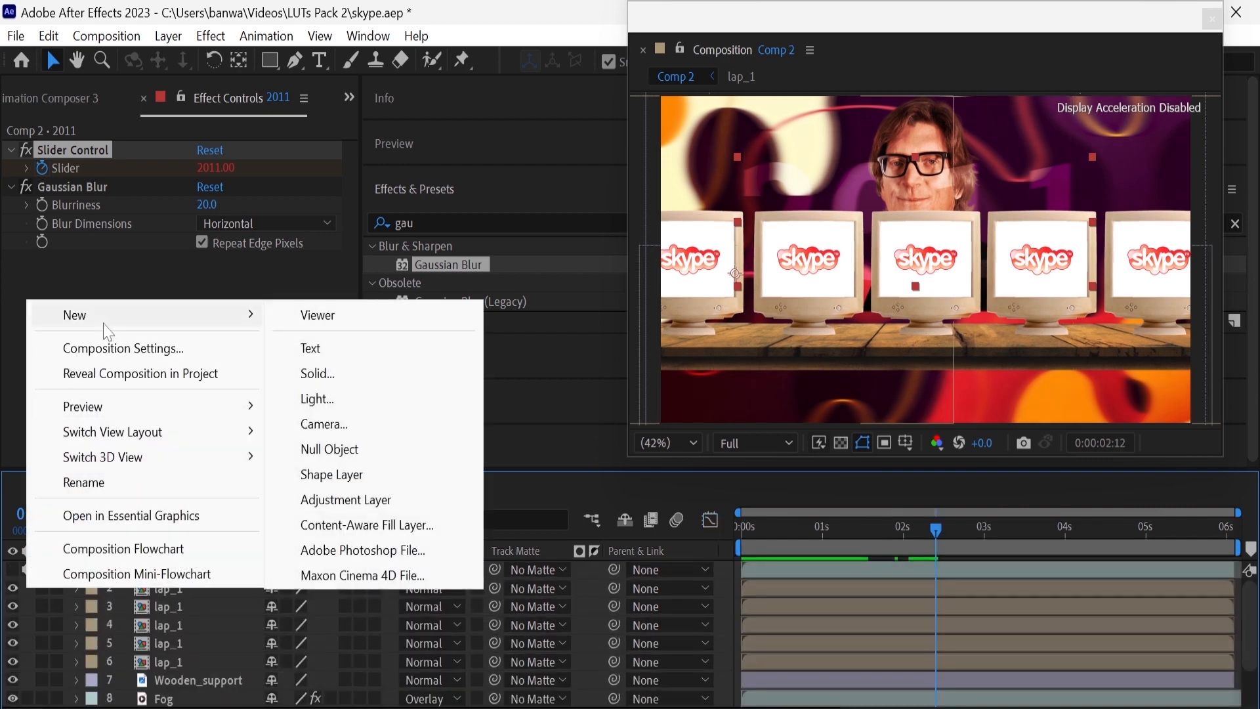
{"action": "left_click", "coordinate": [331, 449]}
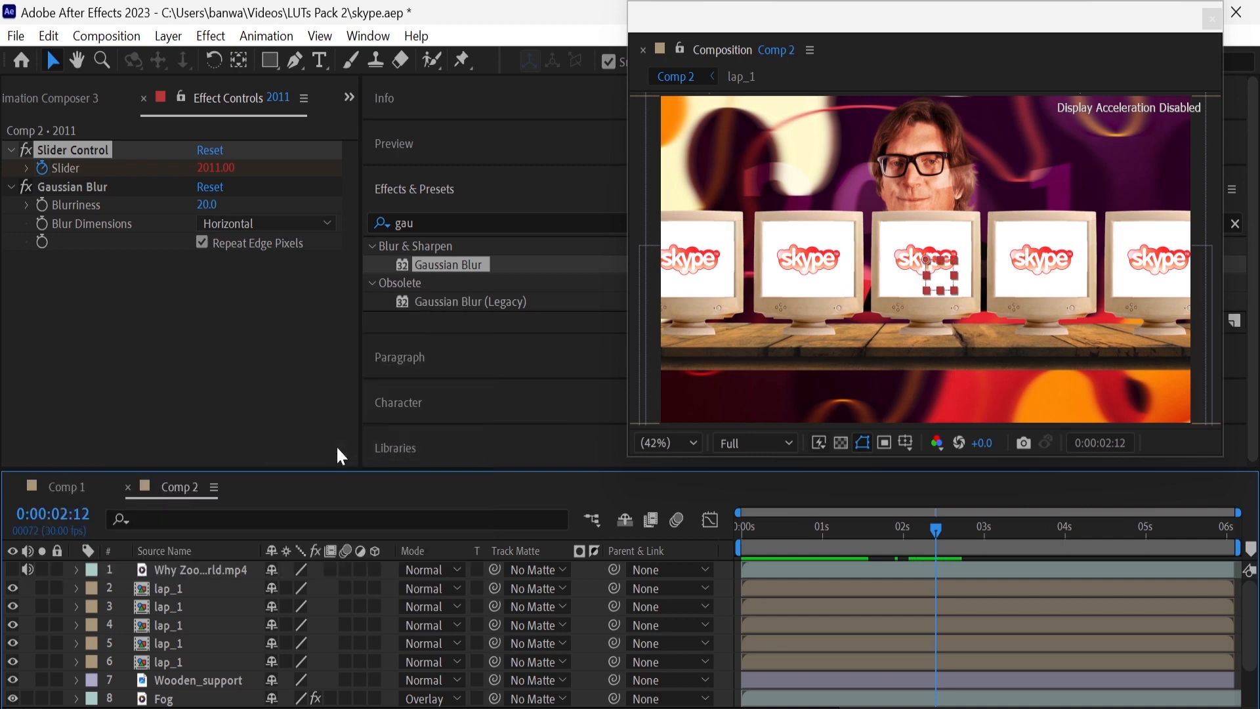
{"action": "left_click_drag", "start_coordinate": [238, 687], "coordinate": [223, 580]}
Parent the five lap_1 layers and Wooden_support to Null 4 and shift the null slightly down
{"action": "left_click_drag", "start_coordinate": [613, 605], "coordinate": [242, 589]}
{"action": "left_click_drag", "start_coordinate": [613, 624], "coordinate": [217, 589]}
{"action": "left_click_drag", "start_coordinate": [614, 662], "coordinate": [243, 589]}
{"action": "left_click_drag", "start_coordinate": [624, 682], "coordinate": [270, 589]}
{"action": "left_click_drag", "start_coordinate": [614, 698], "coordinate": [349, 605]}
{"action": "key", "text": "p"}
{"action": "left_click", "coordinate": [76, 585]}
Apply Brightness & Contrast to the uppermost lap_1 layer with Brightness set to -100
{"action": "left_click", "coordinate": [414, 223]}
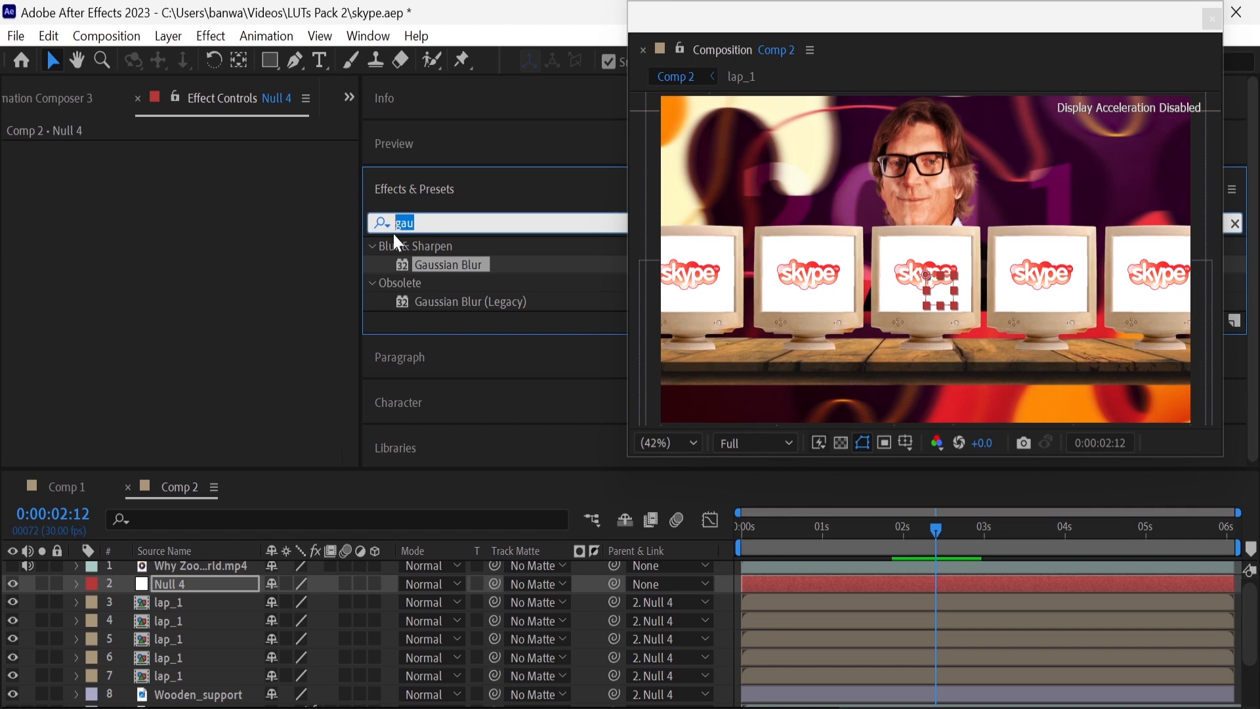
{"action": "type", "text": "bright"}
{"action": "left_click_drag", "start_coordinate": [446, 333], "coordinate": [222, 602]}
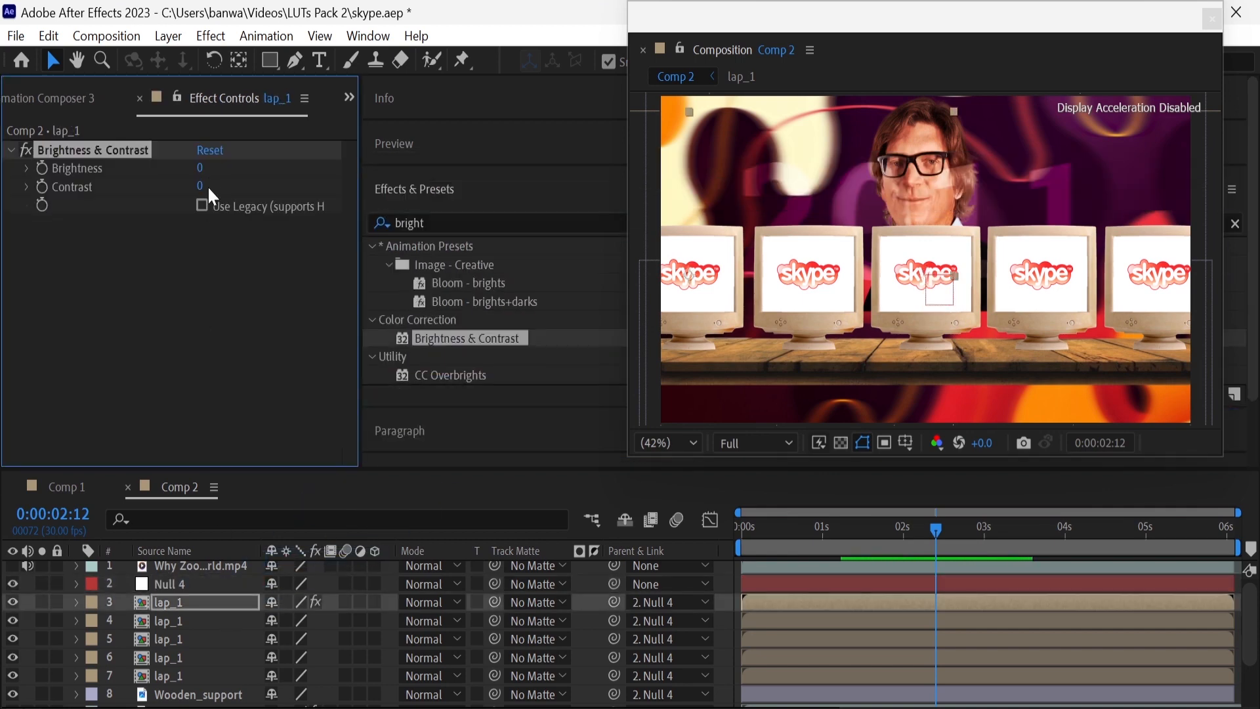
{"action": "type", "text": "-100"}
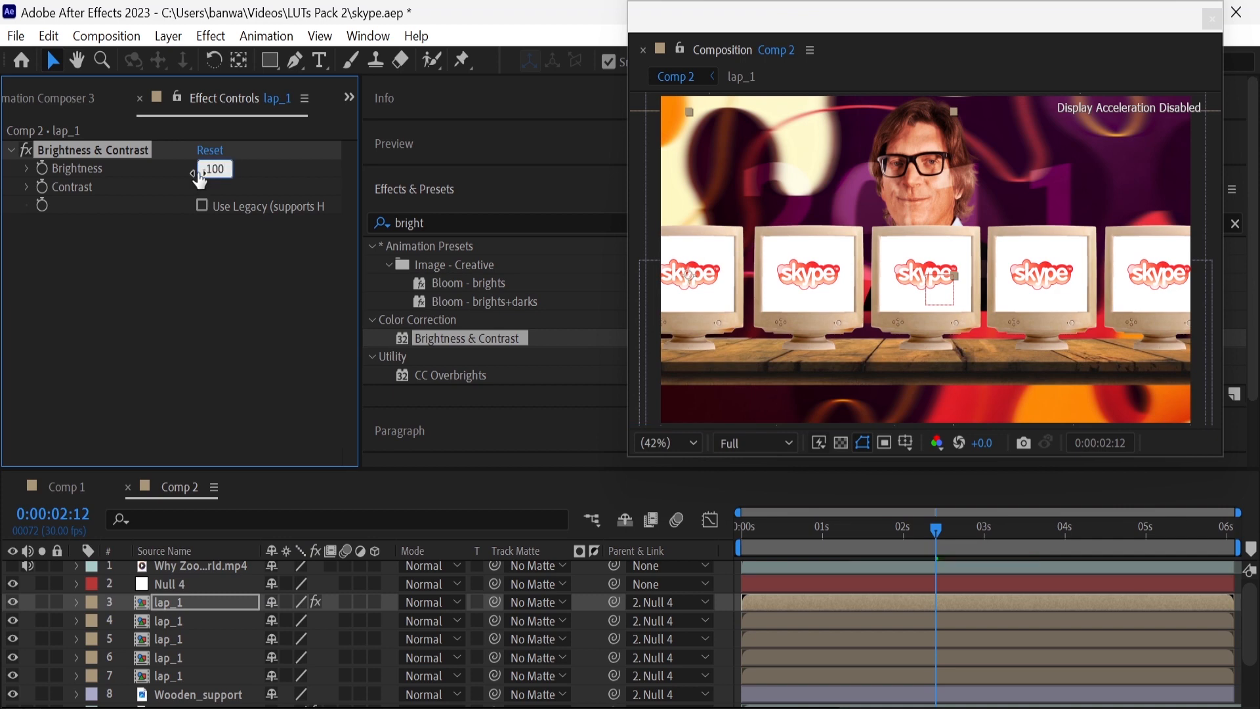
{"action": "key", "text": "Return"}
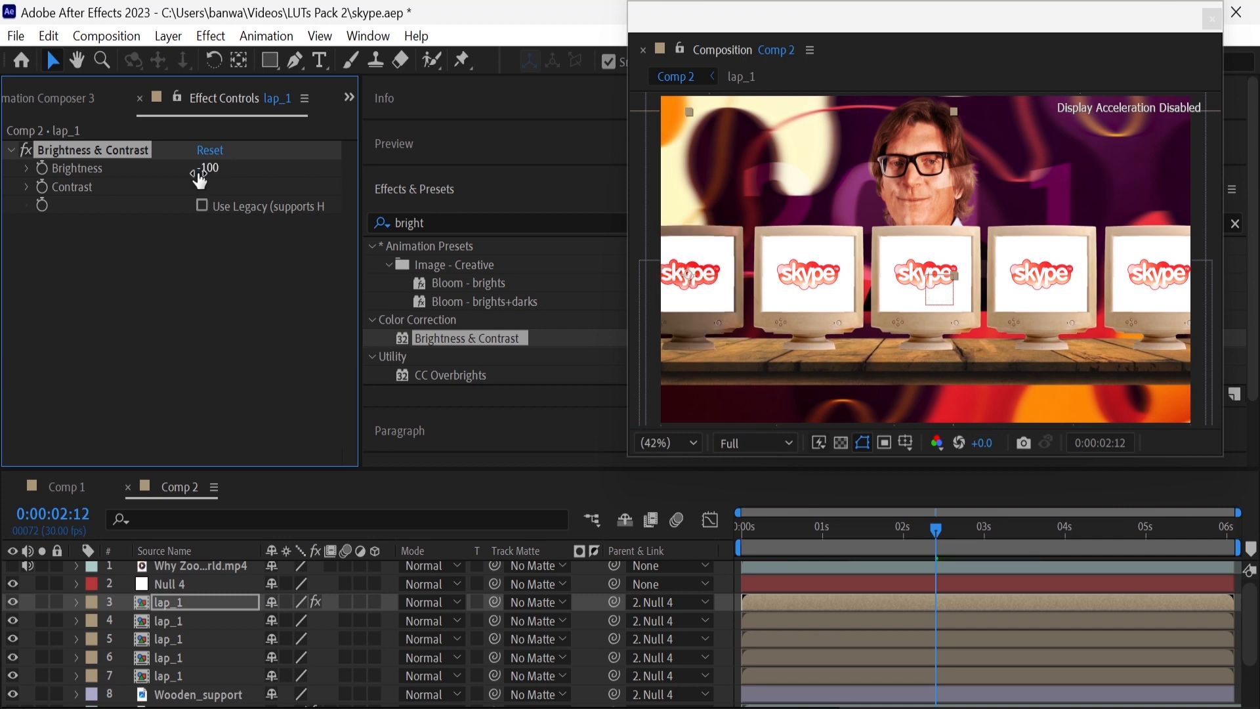
Paste the Brightness & Contrast effect onto the other four lap_1 layers and Wooden_support
{"action": "left_click", "coordinate": [208, 618]}
{"action": "key", "text": "ctrl+v"}
{"action": "left_click", "coordinate": [224, 639]}
{"action": "key", "text": "ctrl+v"}
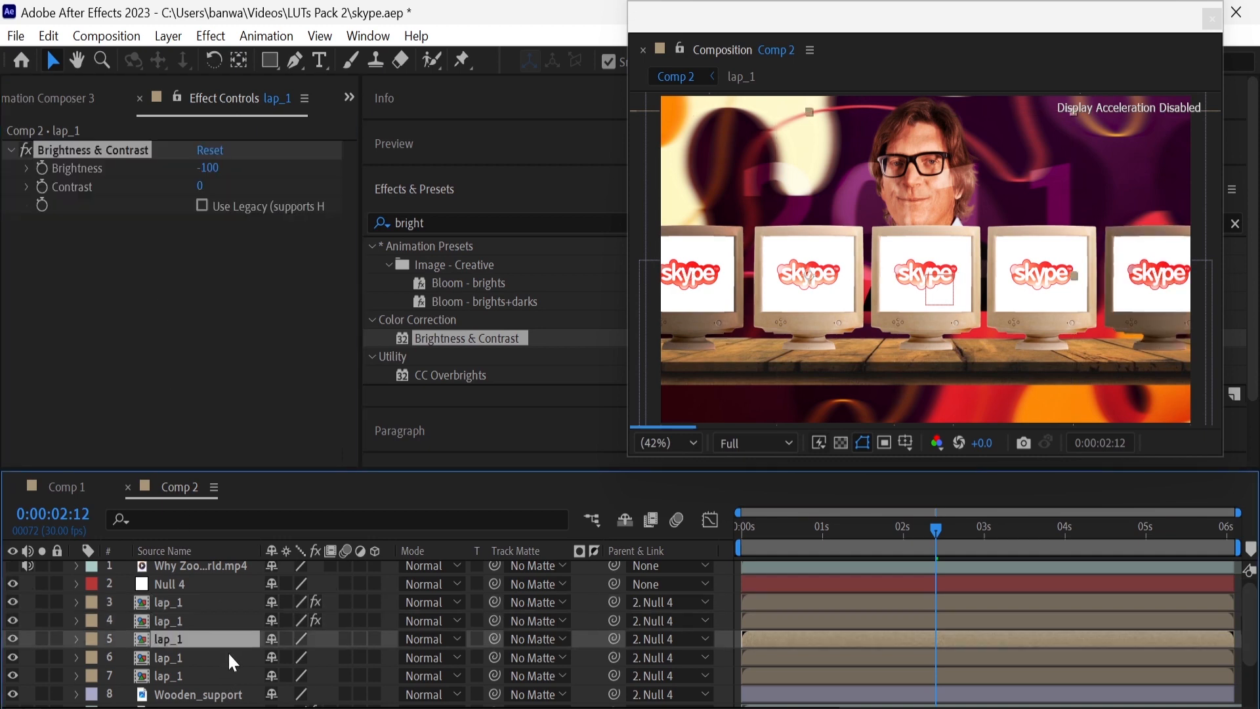
{"action": "left_click", "coordinate": [230, 655]}
{"action": "key", "text": "ctrl+v"}
{"action": "left_click", "coordinate": [231, 677]}
{"action": "key", "text": "ctrl+v"}
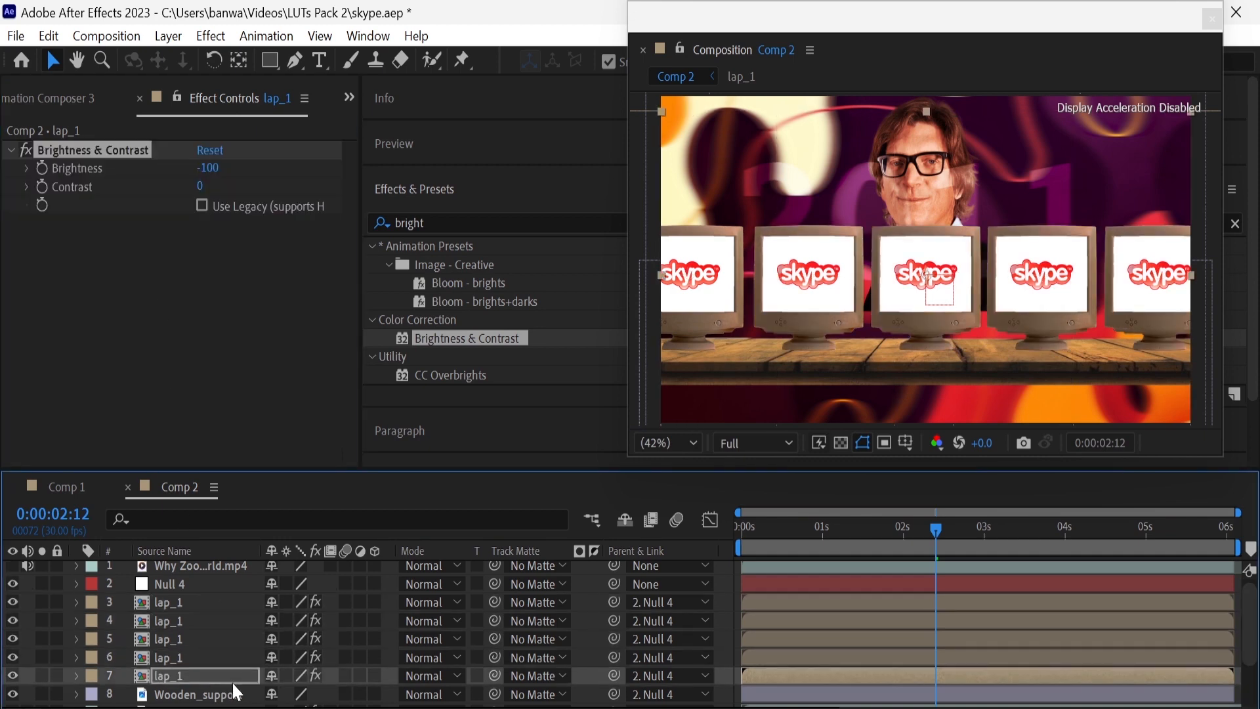
{"action": "left_click", "coordinate": [233, 689]}
{"action": "key", "text": "ctrl+v"}
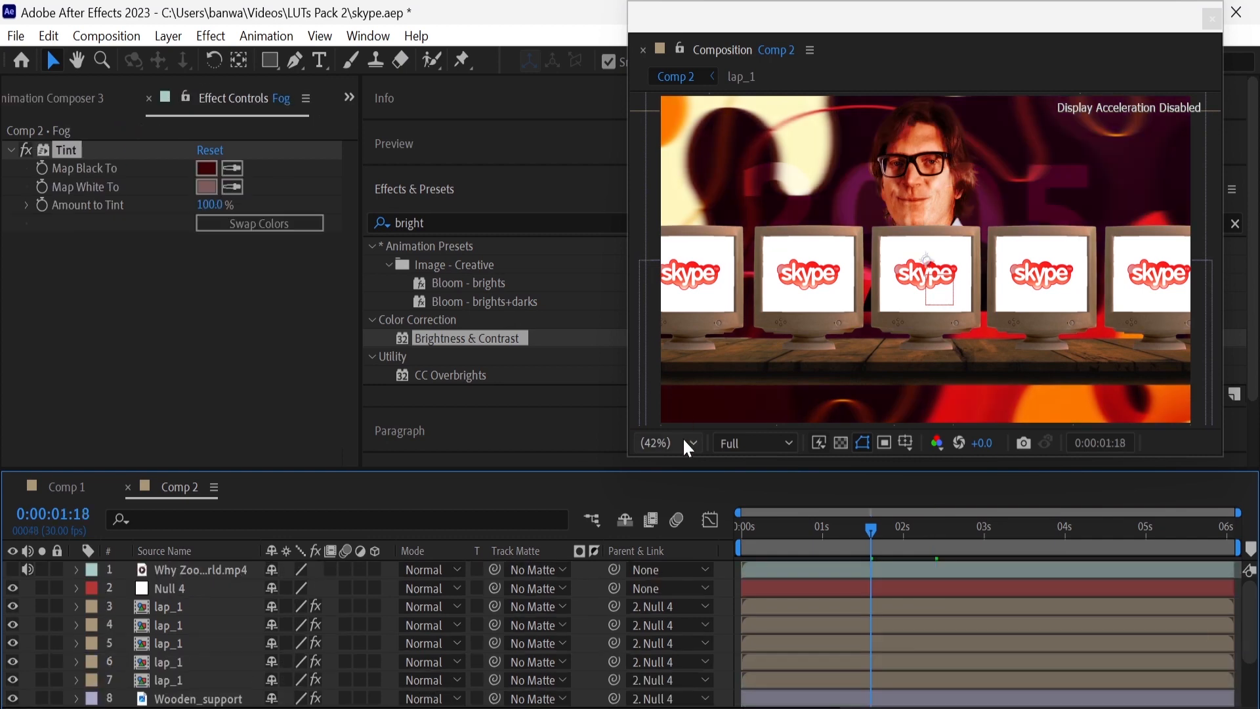
Draw a long horizontal line with the Pen tool just below the wooden plank, extending far beyond both frame edges
{"action": "left_click", "coordinate": [685, 442]}
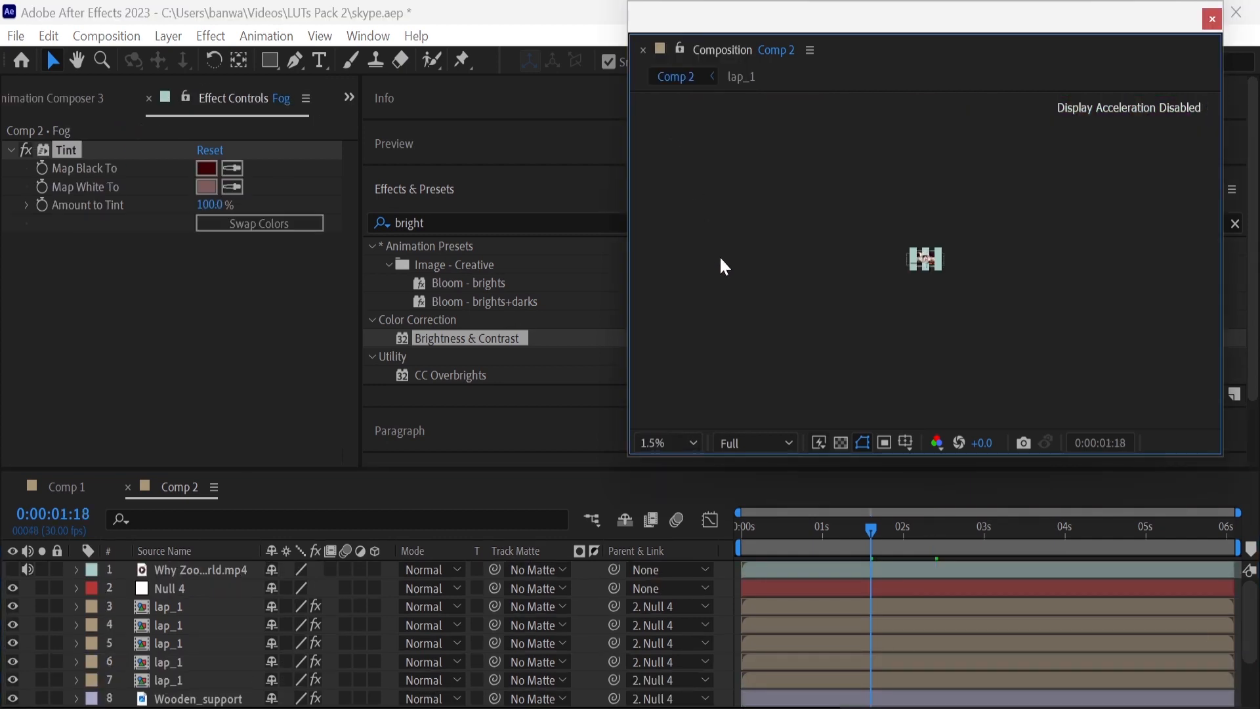
{"action": "left_click", "coordinate": [674, 445]}
{"action": "left_click", "coordinate": [678, 137]}
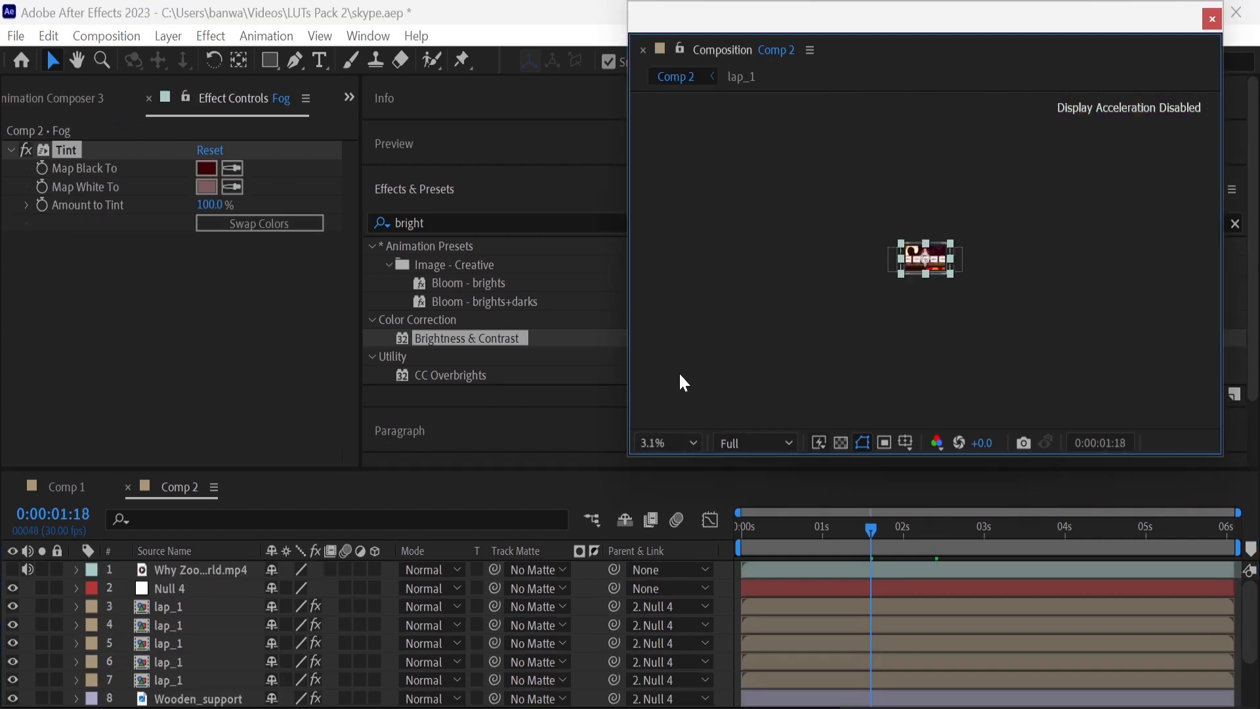
{"action": "left_click", "coordinate": [683, 440]}
{"action": "left_click", "coordinate": [698, 159]}
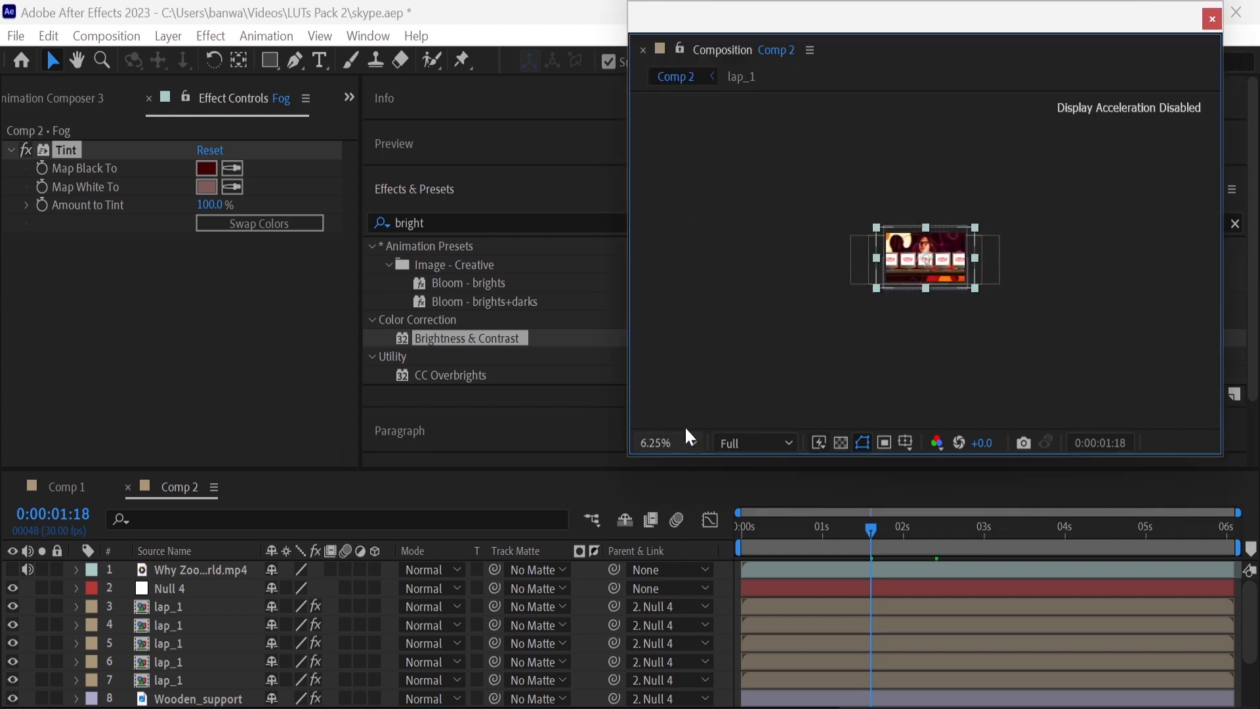
{"action": "left_click", "coordinate": [726, 298]}
{"action": "left_click", "coordinate": [296, 61]}
{"action": "left_click", "coordinate": [681, 276]}
{"action": "left_click", "coordinate": [1214, 275]}
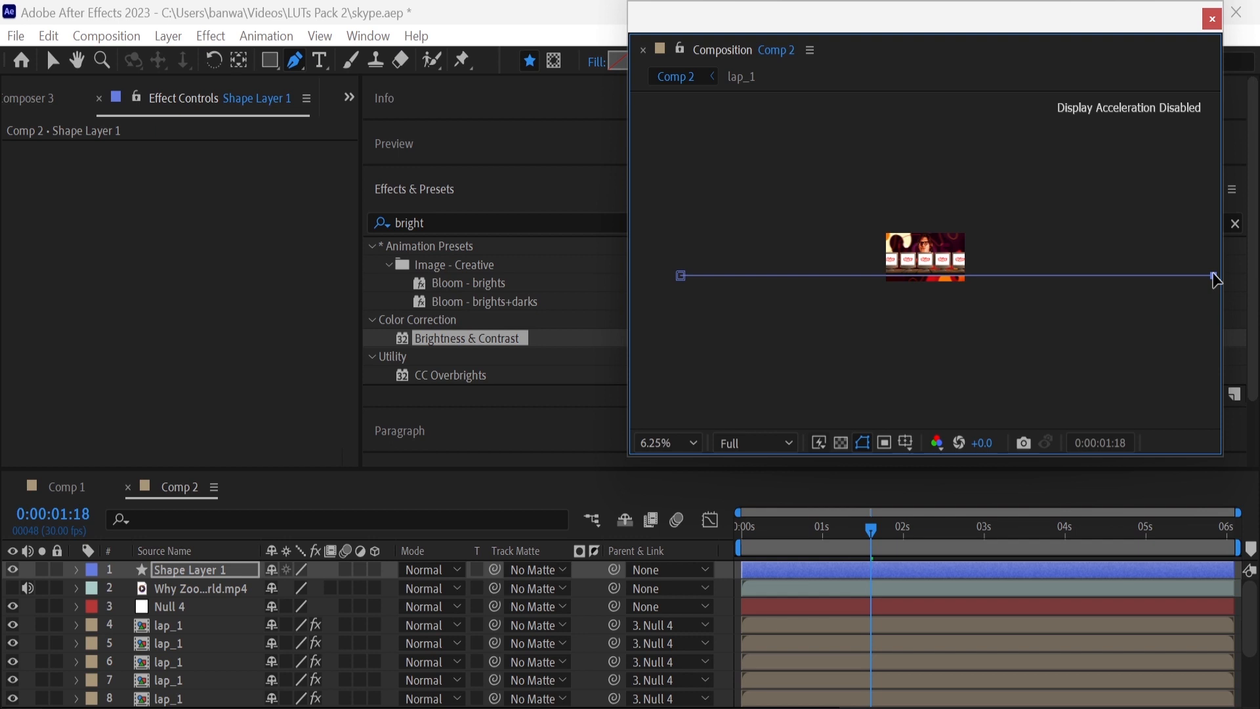
{"action": "left_click_drag", "start_coordinate": [936, 36], "coordinate": [936, 61]}
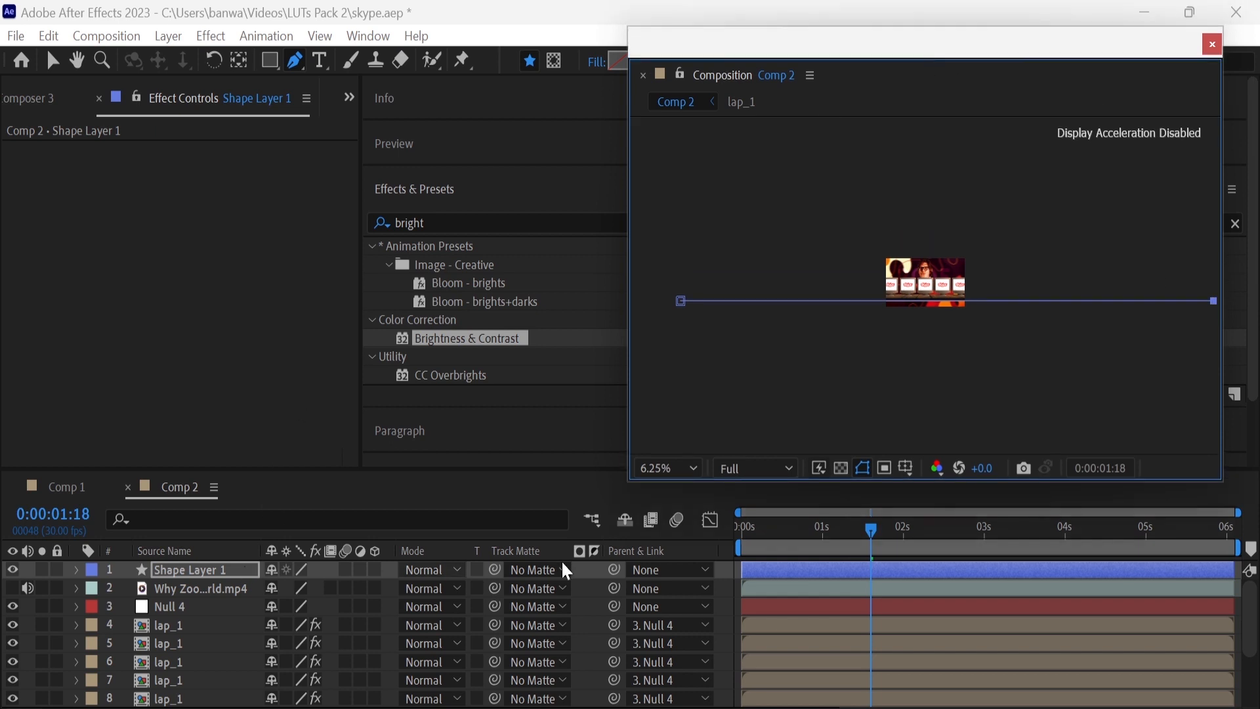
{"action": "left_click", "coordinate": [682, 470]}
{"action": "left_click", "coordinate": [676, 85]}
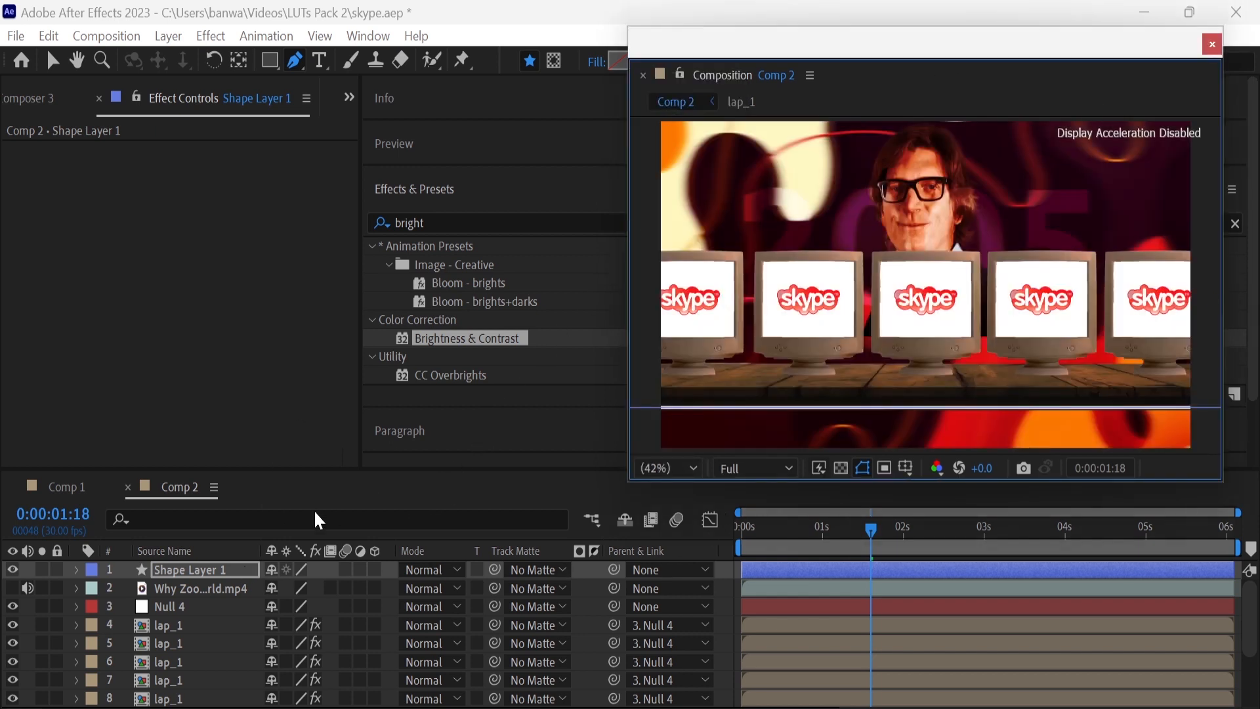
Draw a short vertical line crossing the middle of the horizontal line on a separate shape layer, with a 5 px stroke
{"action": "left_click", "coordinate": [211, 569]}
{"action": "left_click", "coordinate": [211, 584]}
{"action": "left_click", "coordinate": [213, 569]}
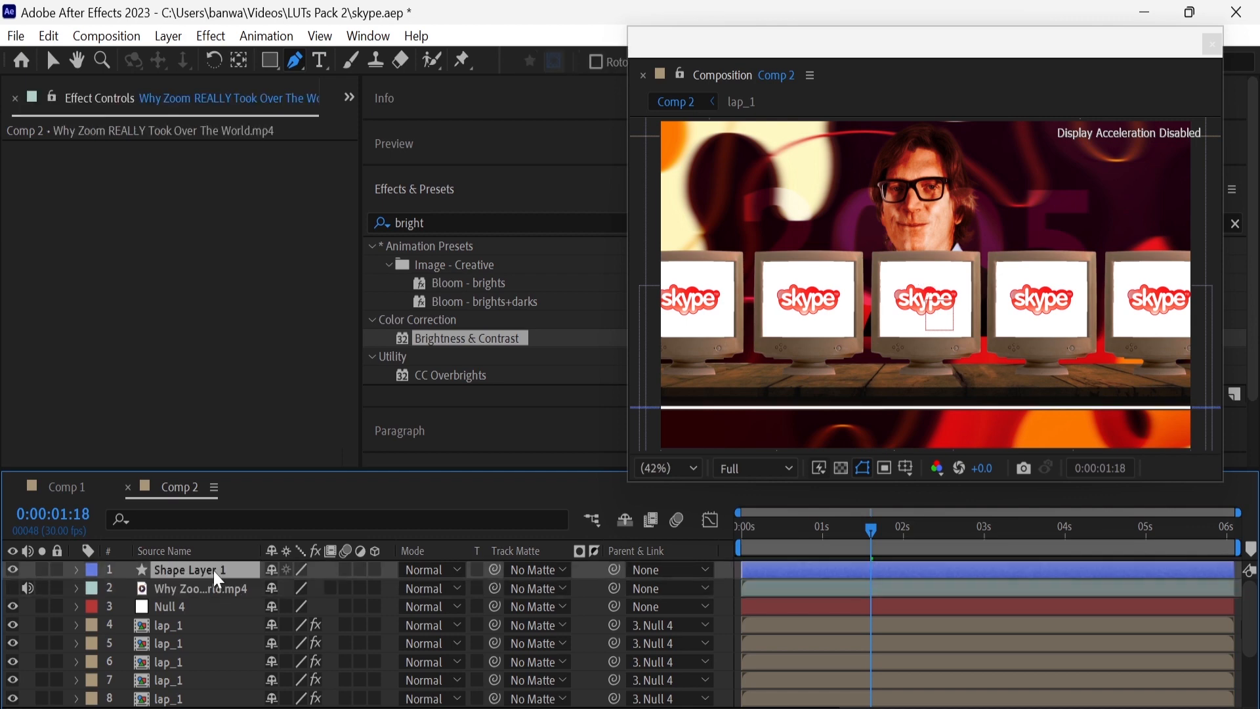
{"action": "left_click", "coordinate": [24, 610]}
{"action": "left_click", "coordinate": [924, 385]}
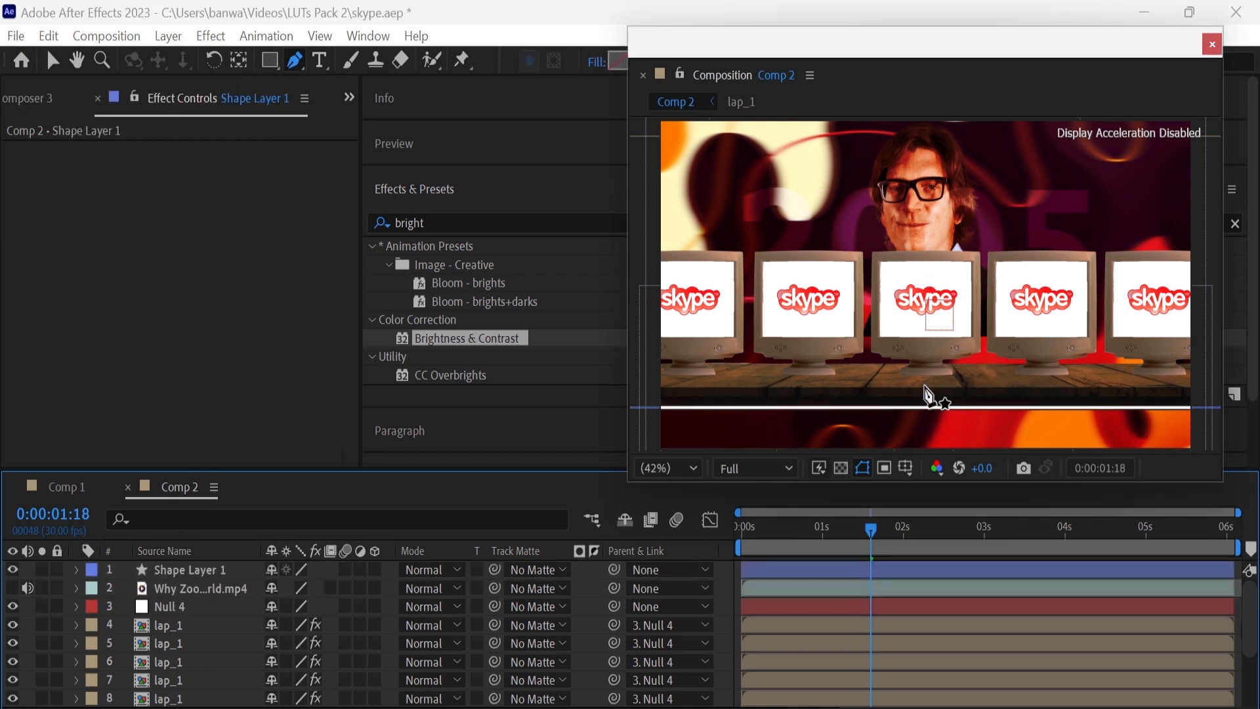
{"action": "left_click", "coordinate": [924, 426]}
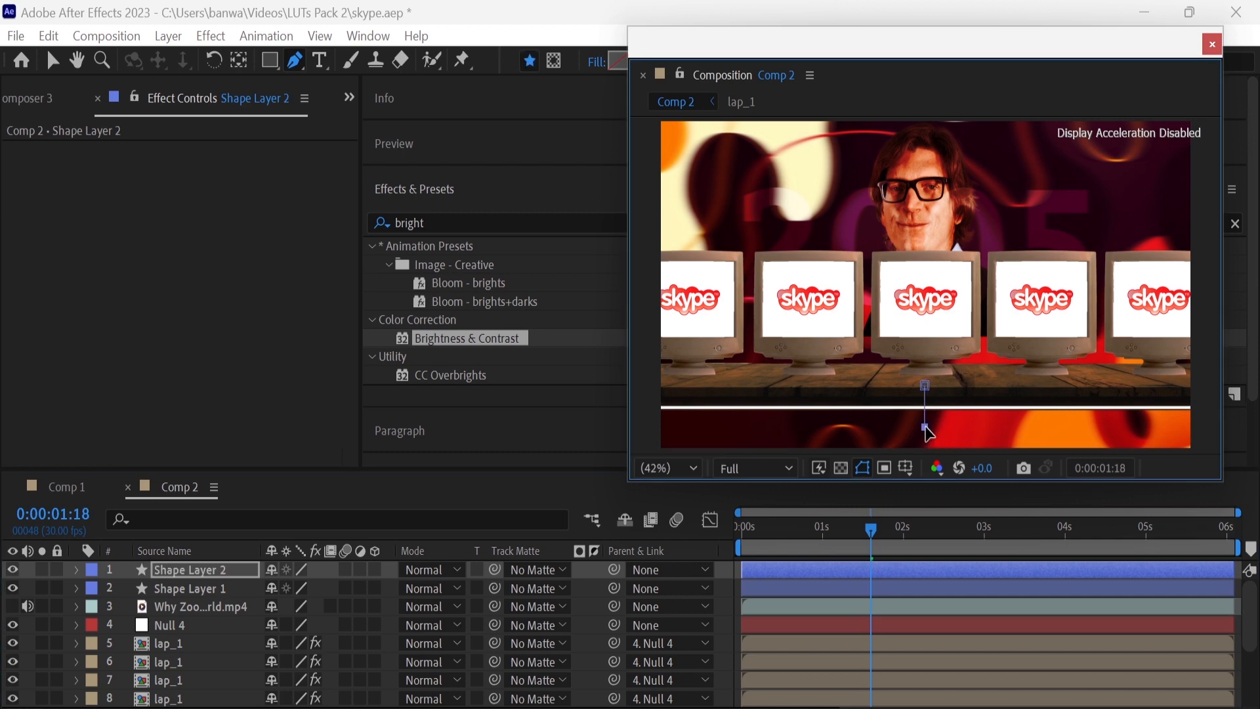
{"action": "left_click_drag", "start_coordinate": [919, 60], "coordinate": [926, 131]}
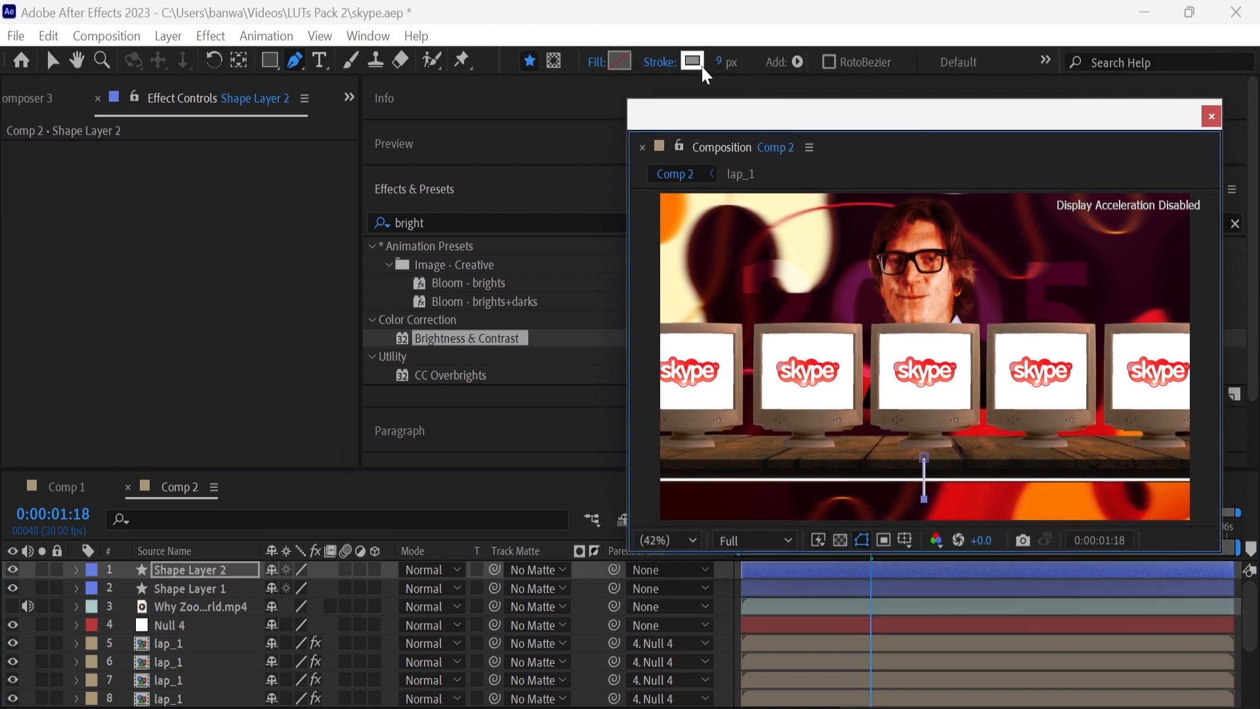
{"action": "type", "text": "5"}
{"action": "key", "text": "Return"}
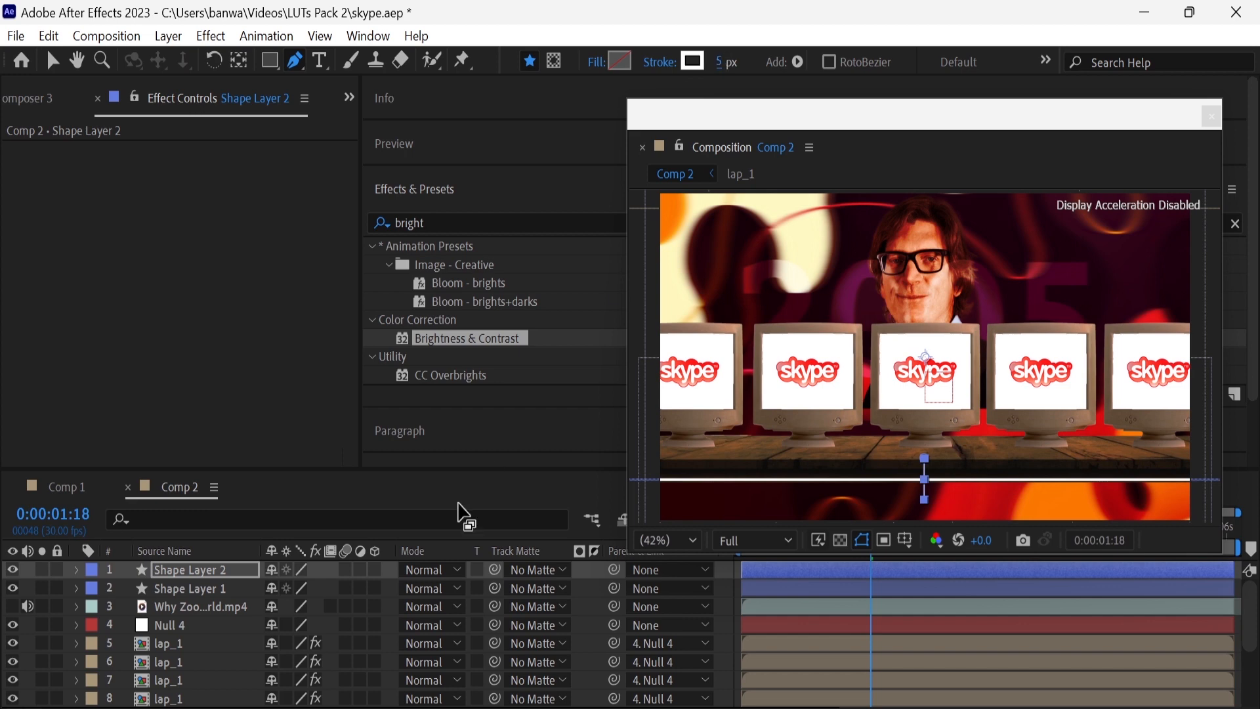
Find the Repeating Lines animation preset and apply it to Shape Layer 2
{"action": "double_click", "coordinate": [397, 226]}
{"action": "type", "text": "repe"}
{"action": "left_click_drag", "start_coordinate": [479, 301], "coordinate": [215, 576]}
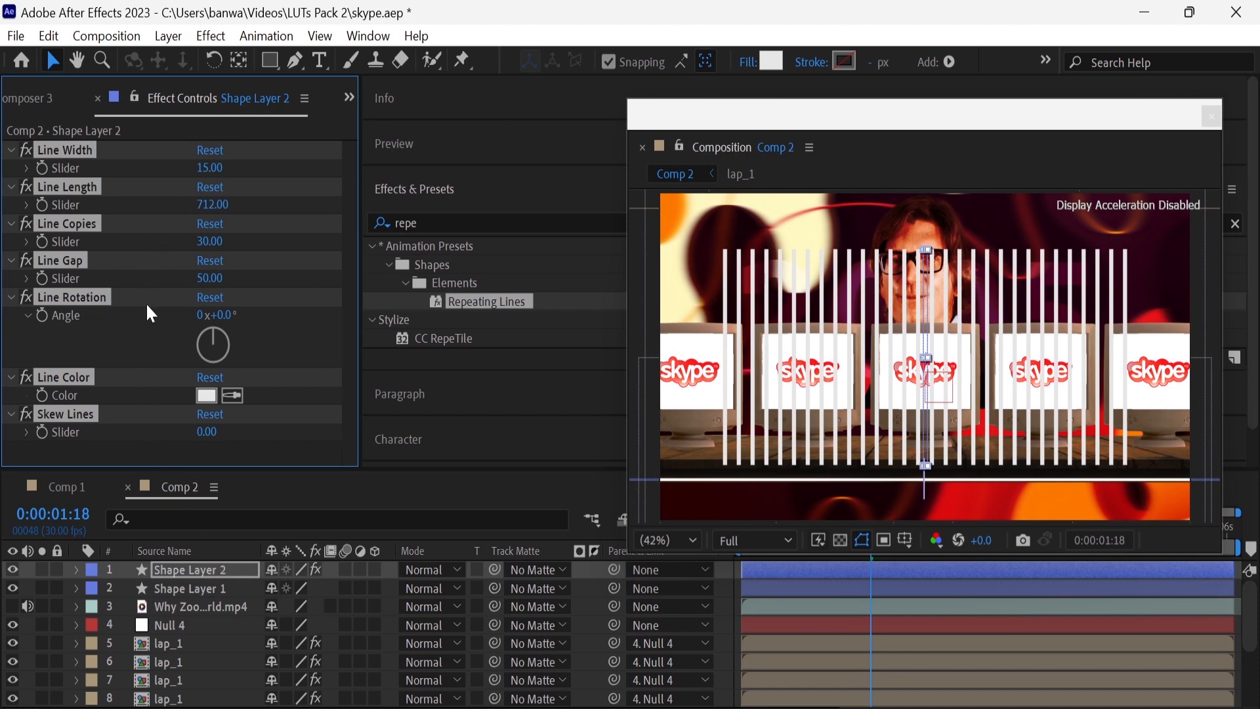
Delete the original Shape 1 path from Shape Layer 2's contents, keeping only the Repeating Lines group
{"action": "left_click", "coordinate": [32, 581]}
{"action": "left_click", "coordinate": [152, 571]}
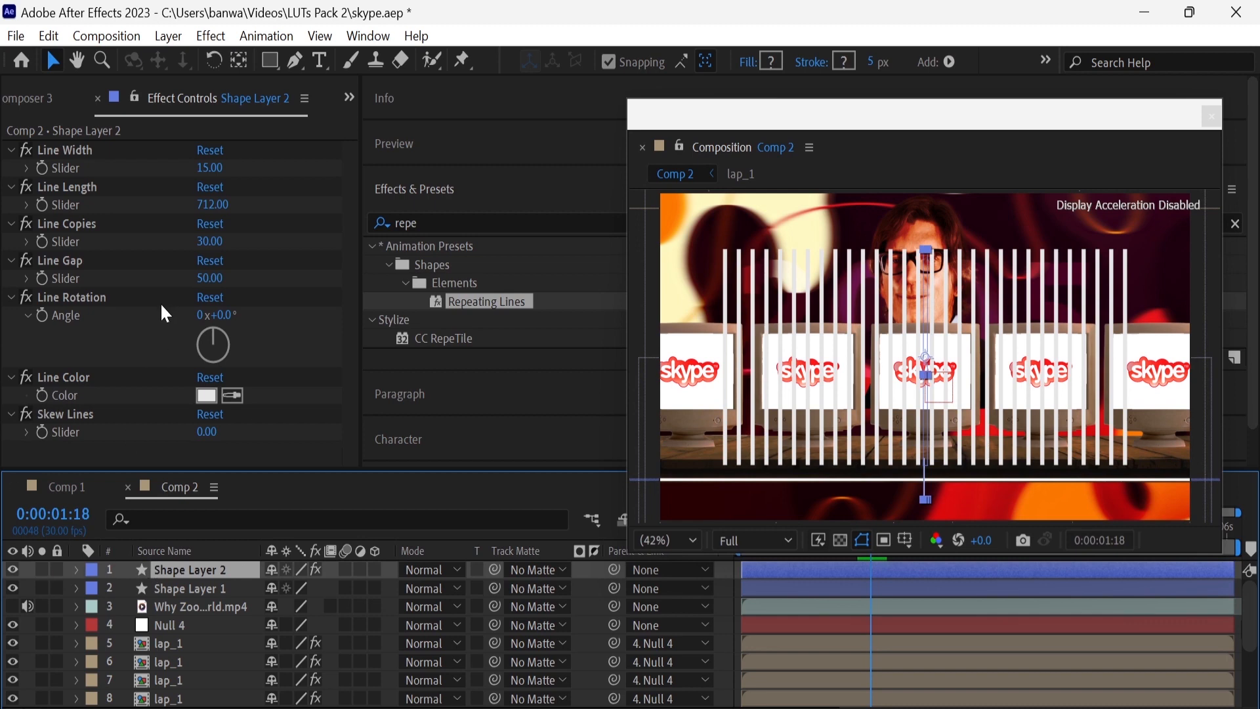
{"action": "left_click", "coordinate": [75, 569]}
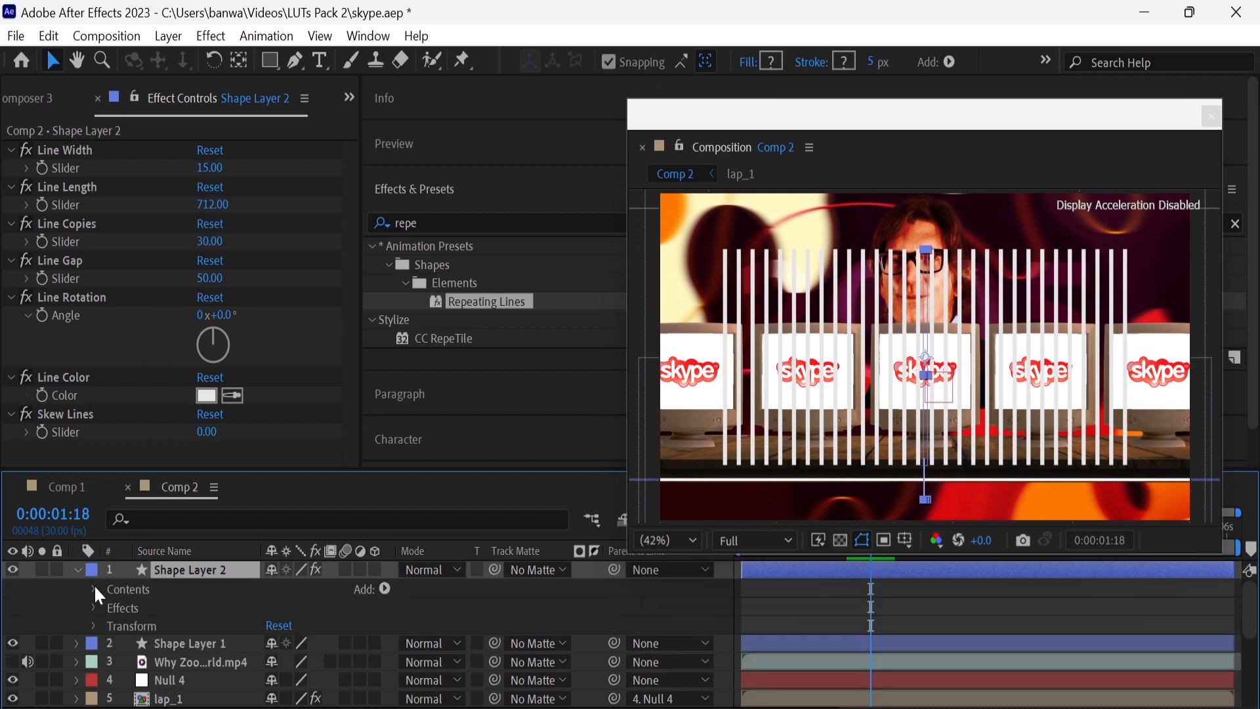
{"action": "left_click", "coordinate": [94, 589]}
{"action": "left_click", "coordinate": [149, 607]}
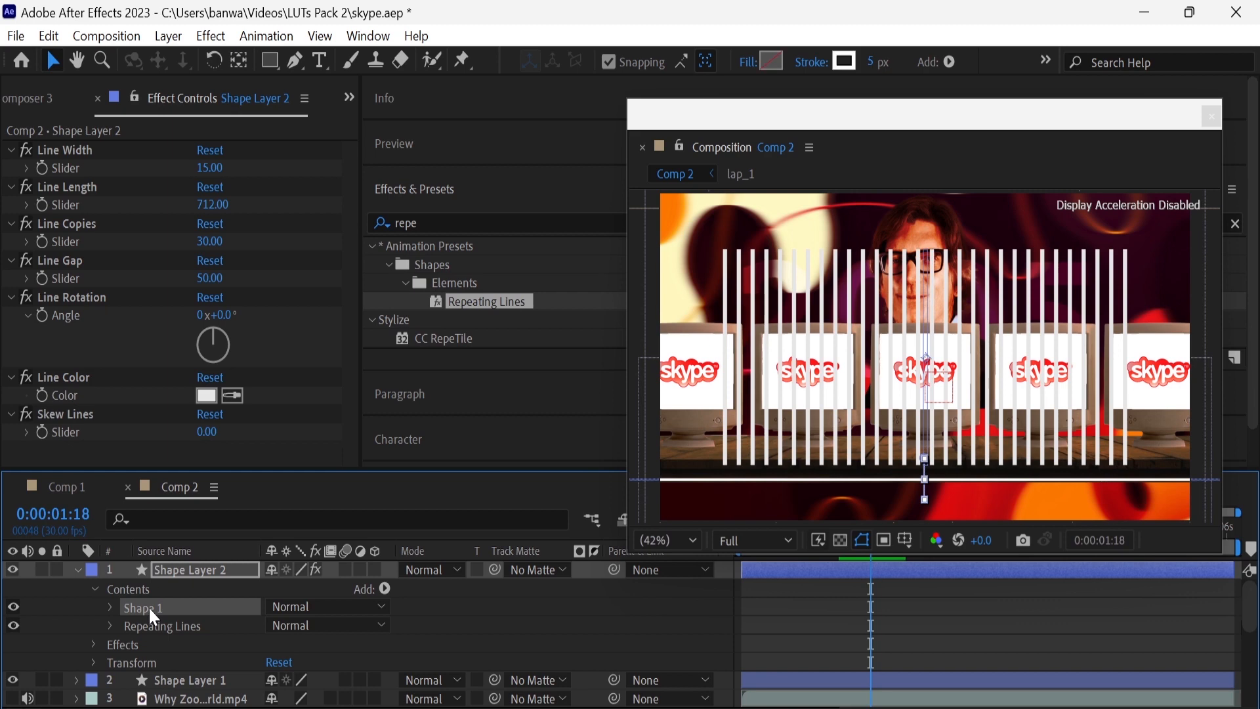
{"action": "key", "text": "Delete"}
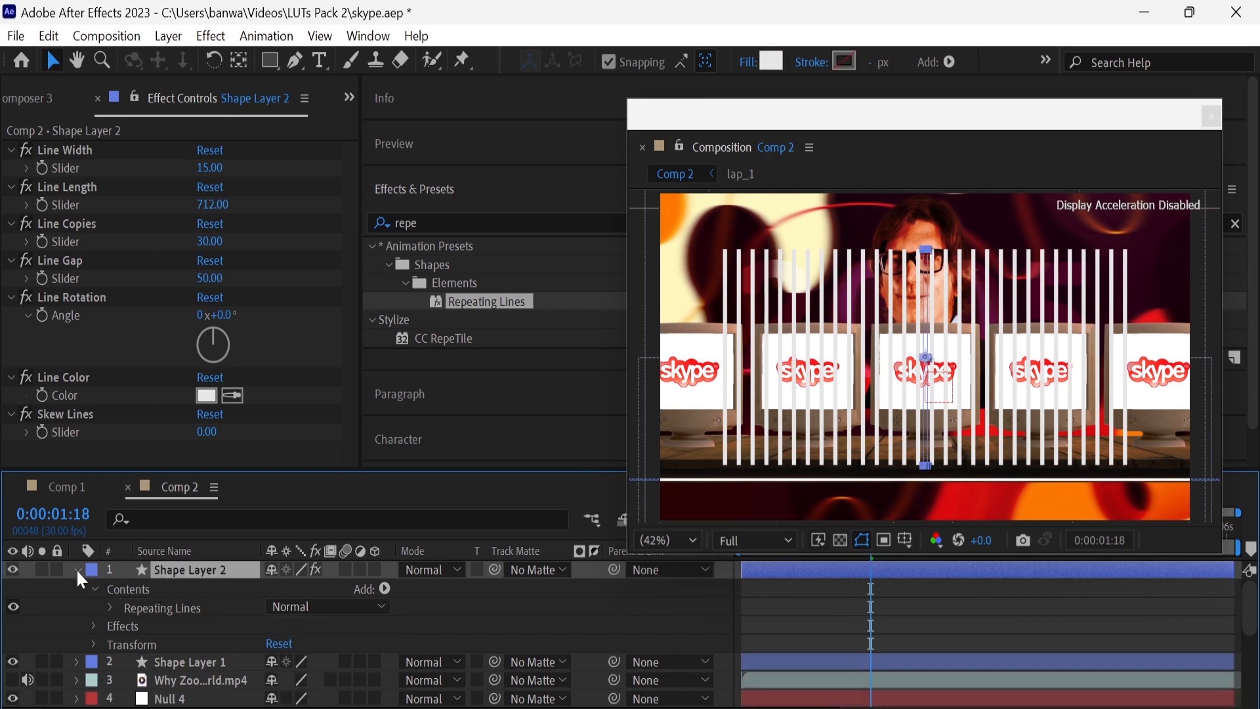
{"action": "left_click", "coordinate": [76, 568]}
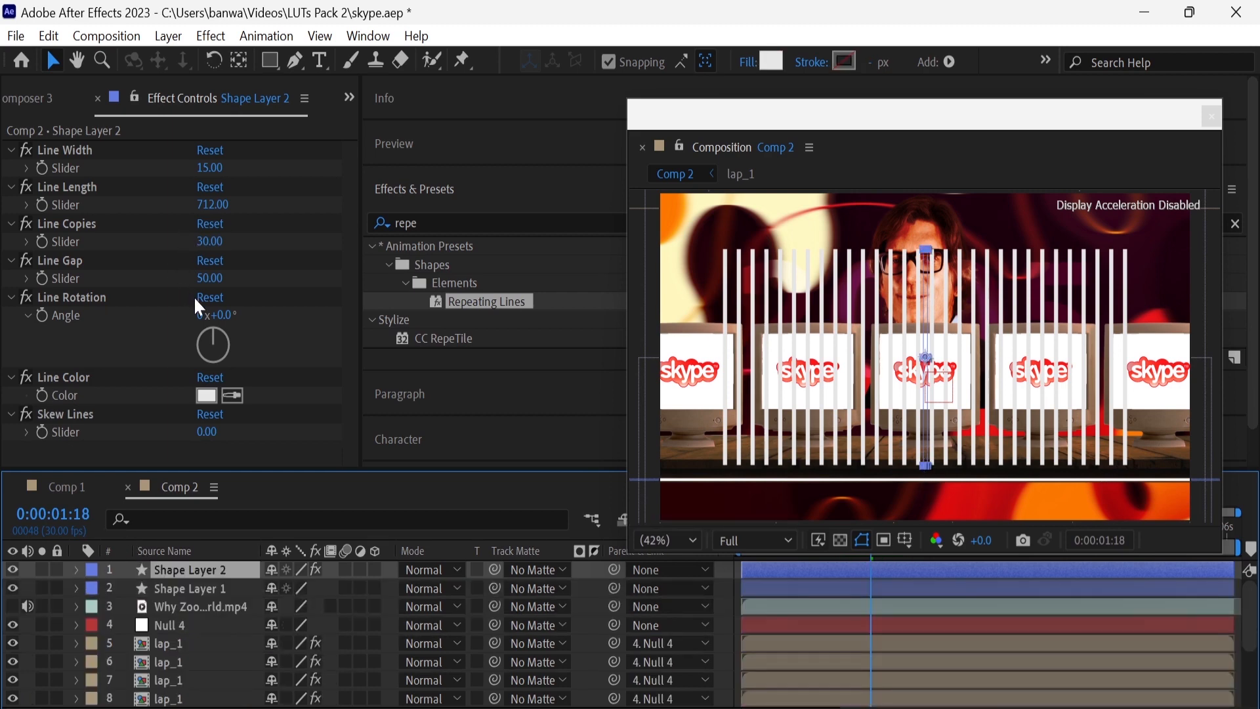
Set the repeating lines' Line Length to 100 and Line Width to 5
{"action": "left_click_drag", "start_coordinate": [211, 204], "coordinate": [441, 206]}
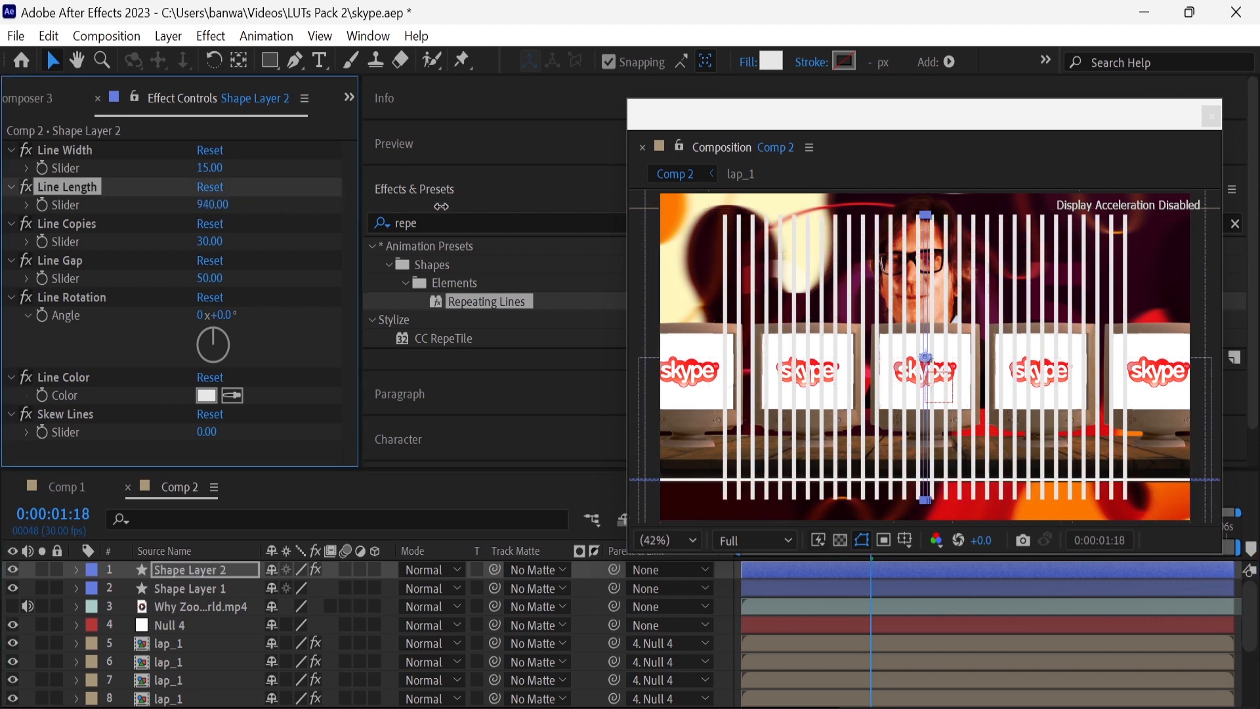
{"action": "left_click", "coordinate": [214, 205]}
{"action": "type", "text": "50"}
{"action": "key", "text": "Return"}
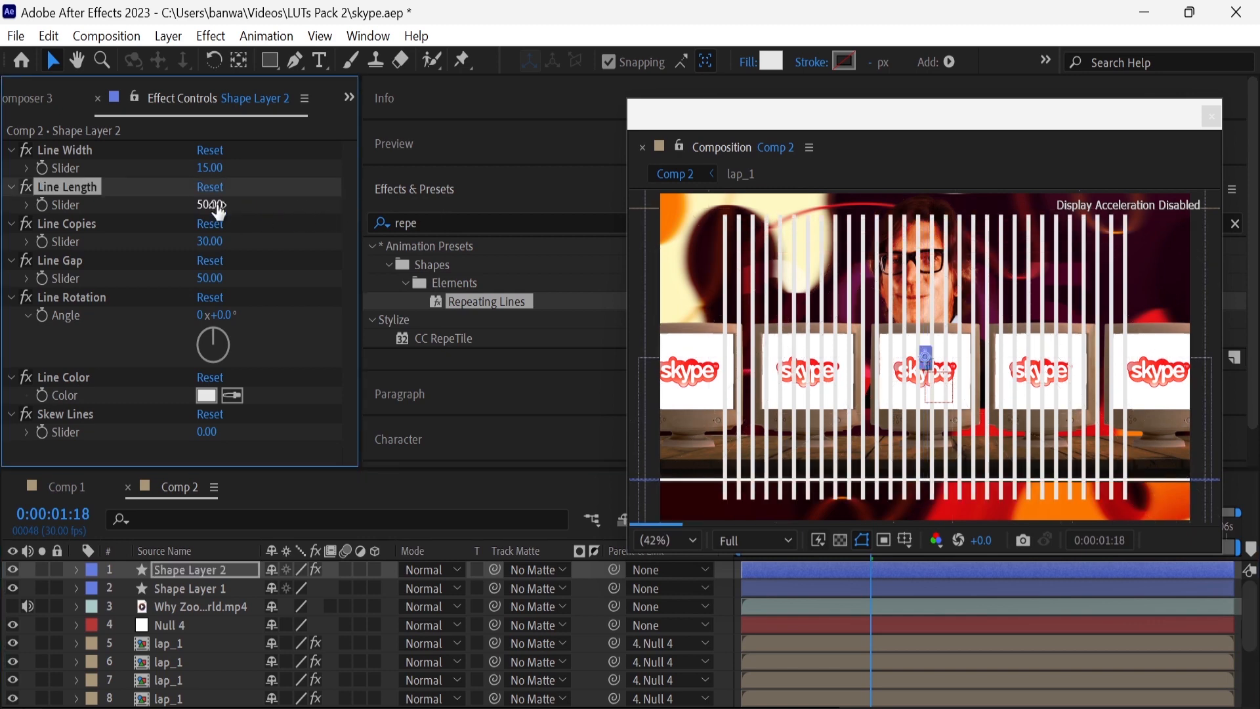
{"action": "left_click", "coordinate": [213, 205]}
{"action": "type", "text": "10"}
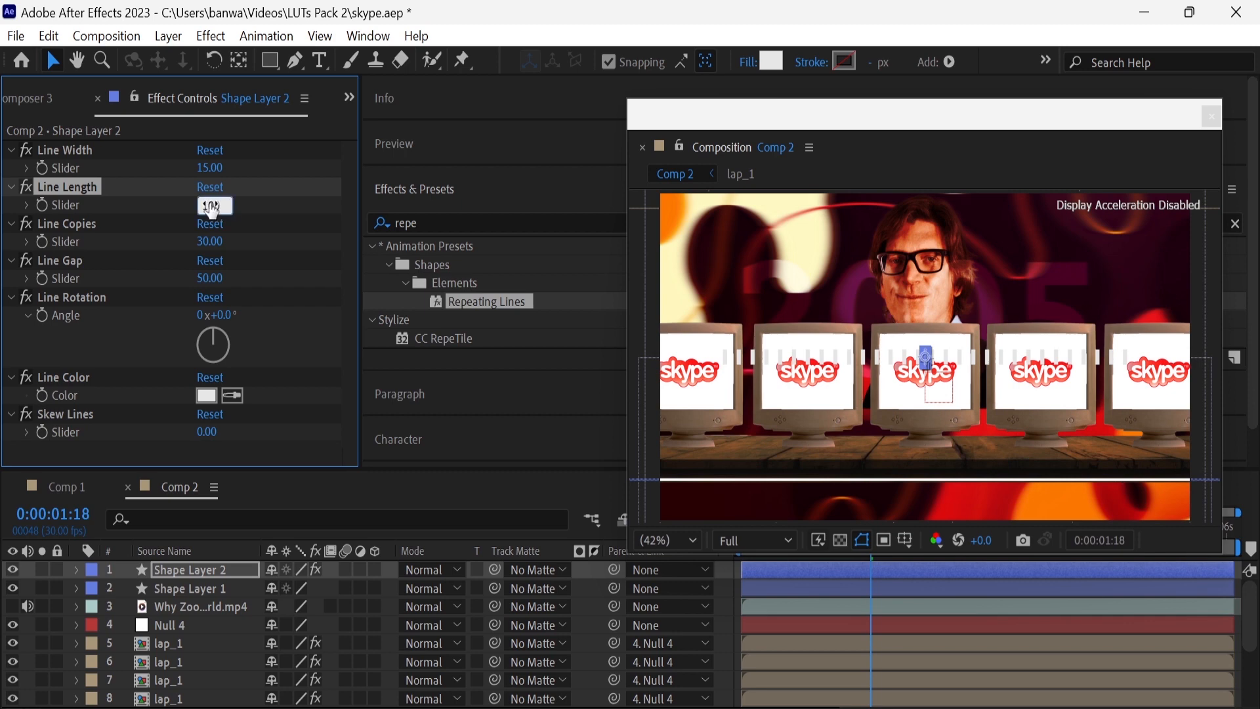
{"action": "type", "text": "0"}
{"action": "key", "text": "Return"}
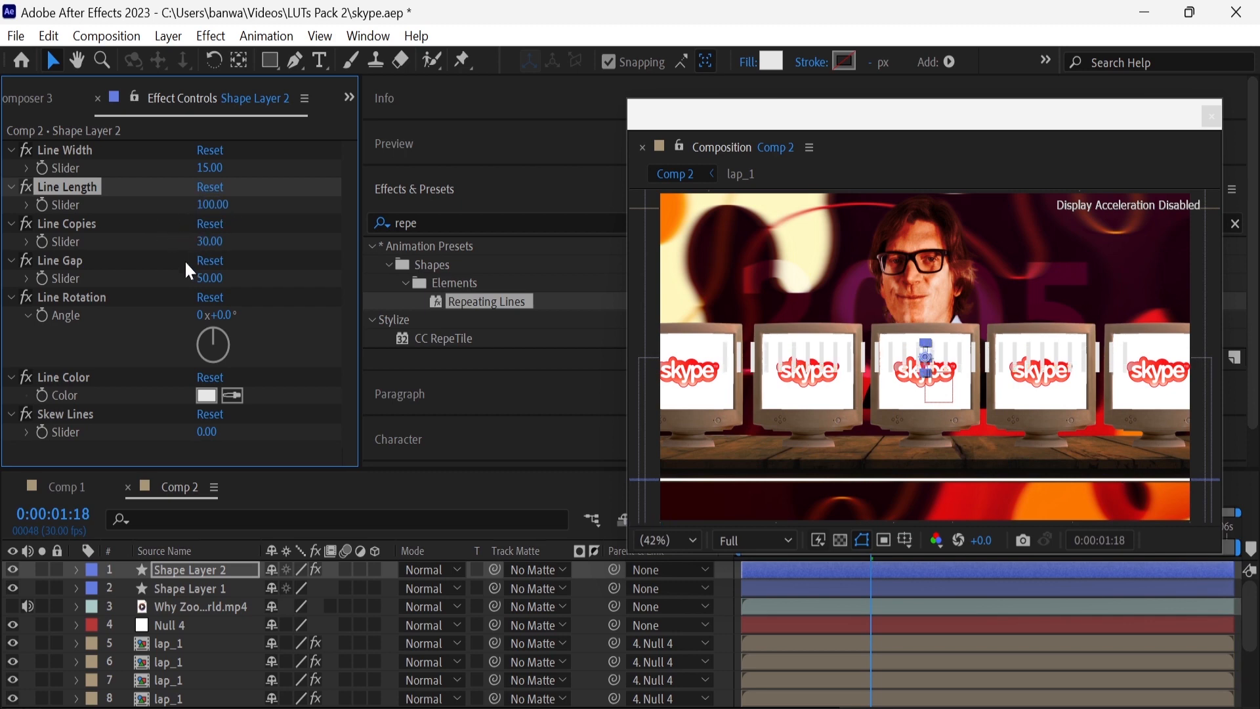
{"action": "left_click", "coordinate": [210, 167]}
{"action": "type", "text": "5"}
{"action": "key", "text": "Return"}
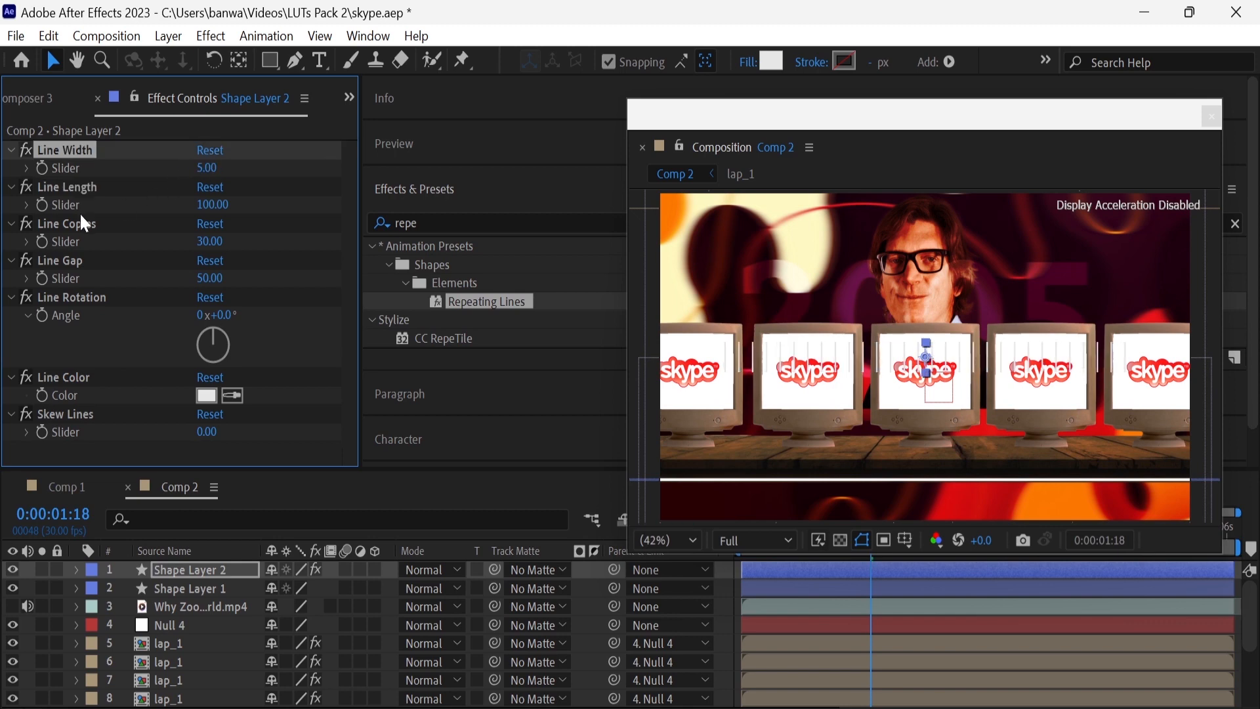
Move Shape Layer 2 down to position 960, 944 so its ticks cross the horizontal timeline line
{"action": "left_click", "coordinate": [176, 569]}
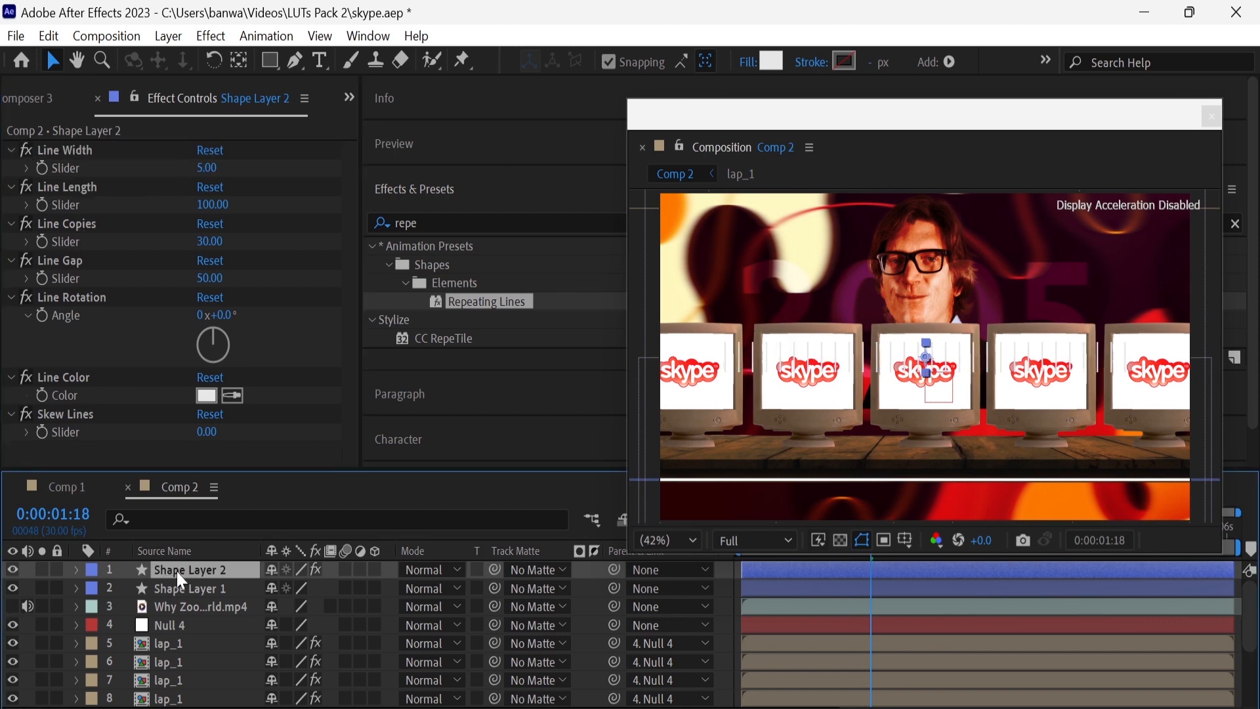
{"action": "key", "text": "p"}
{"action": "left_click_drag", "start_coordinate": [314, 589], "coordinate": [672, 624]}
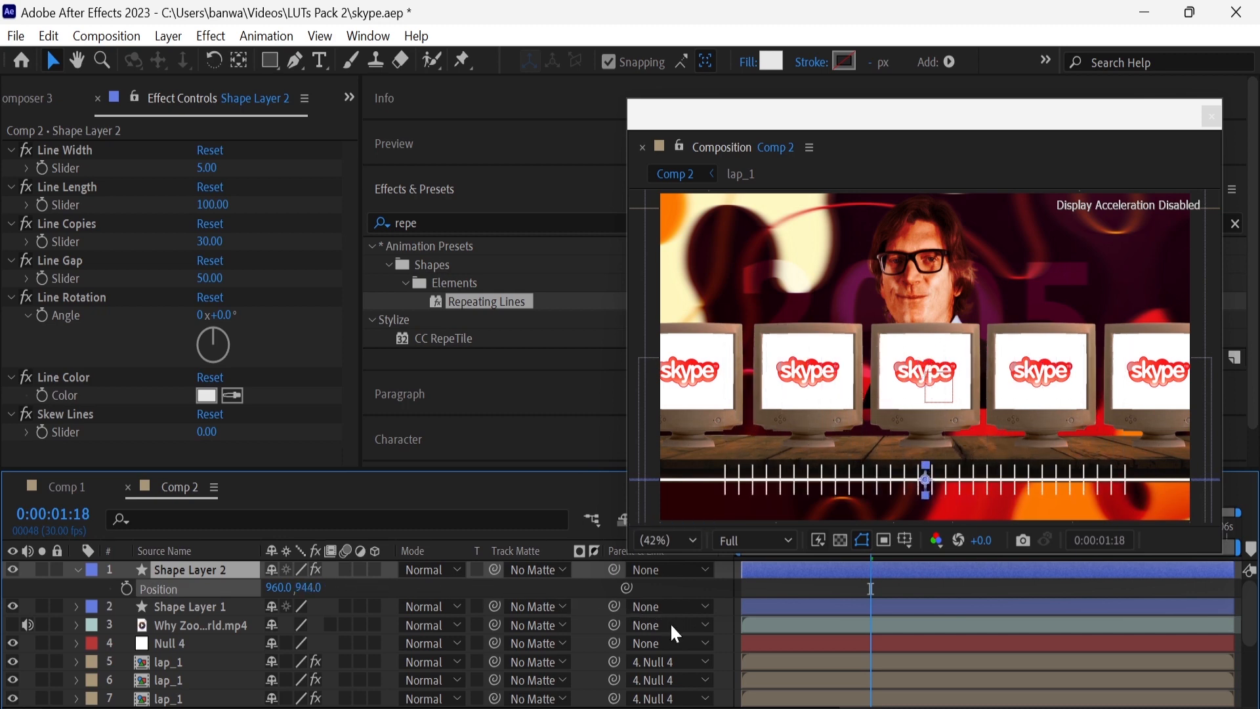
Spread the timeline ticks by trying Line Gap values of 200 and 300, settling on 350
{"action": "left_click", "coordinate": [212, 278]}
{"action": "type", "text": "200"}
{"action": "key", "text": "Return"}
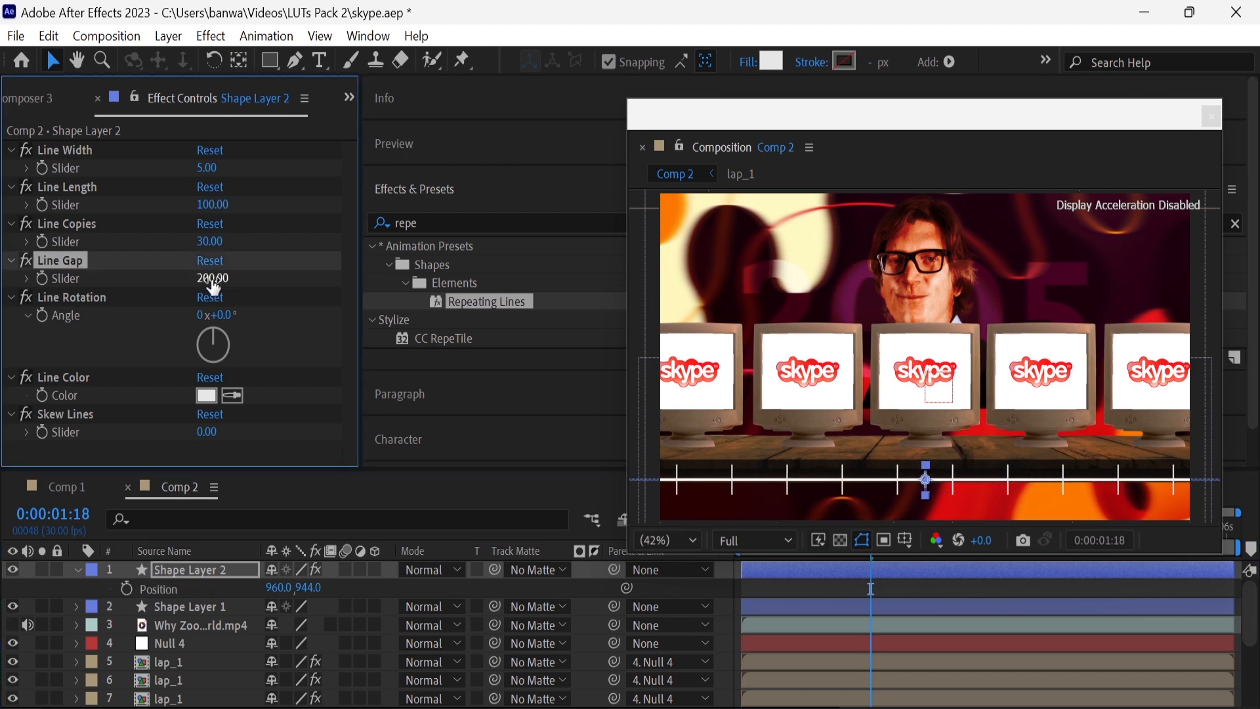
{"action": "left_click", "coordinate": [213, 281]}
{"action": "type", "text": "300"}
{"action": "key", "text": "Return"}
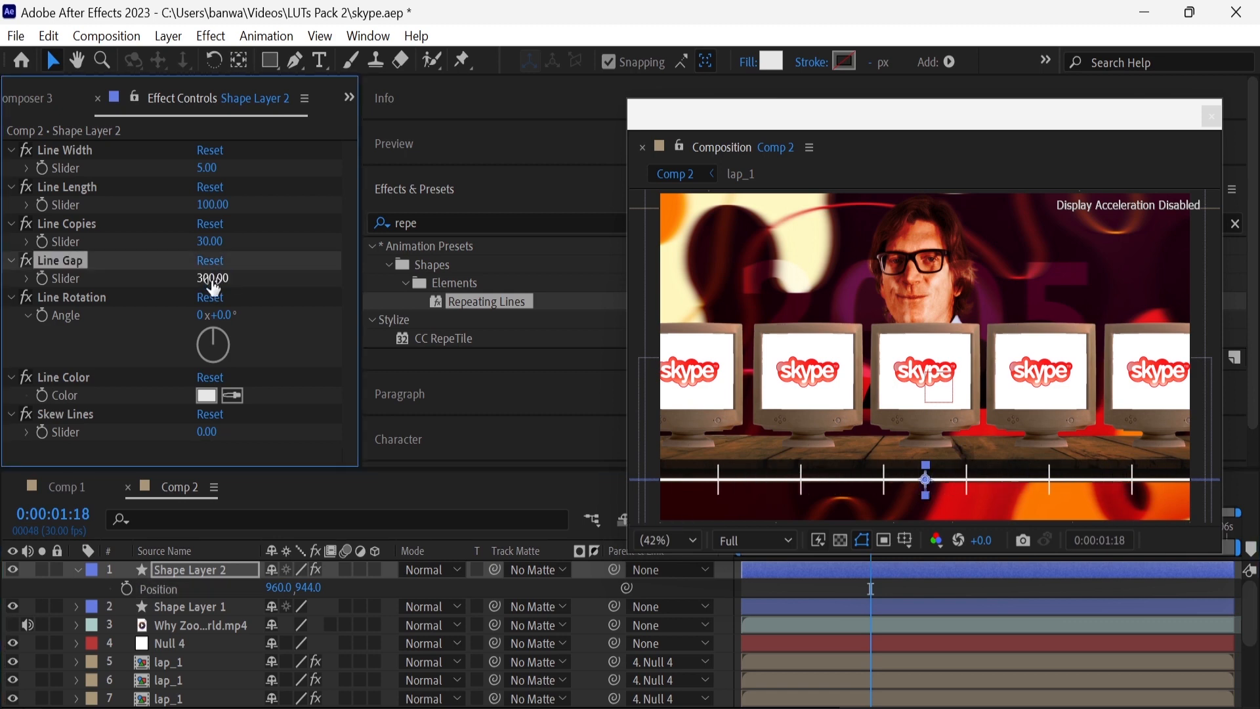
{"action": "left_click", "coordinate": [212, 281]}
{"action": "type", "text": "350"}
{"action": "key", "text": "Return"}
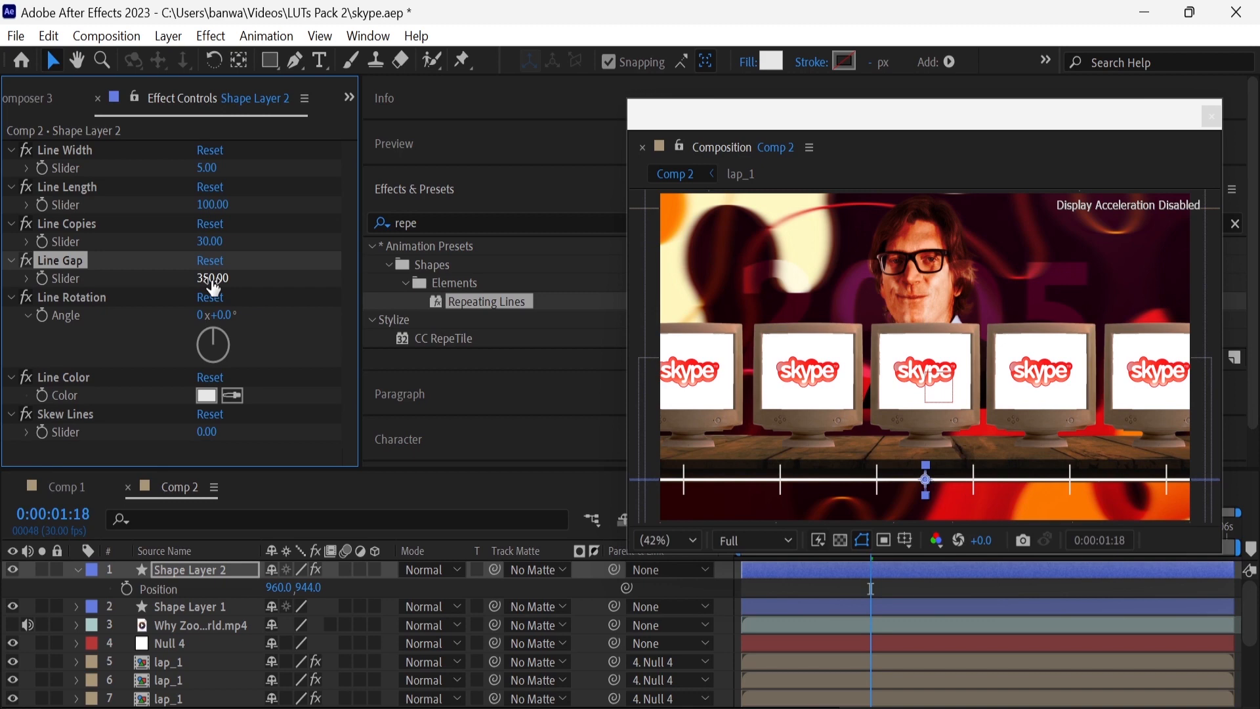
{"action": "left_click", "coordinate": [74, 569]}
Create a new null object and parent Shape Layer 2 and Shape Layer 1 to it
{"action": "right_click", "coordinate": [27, 585]}
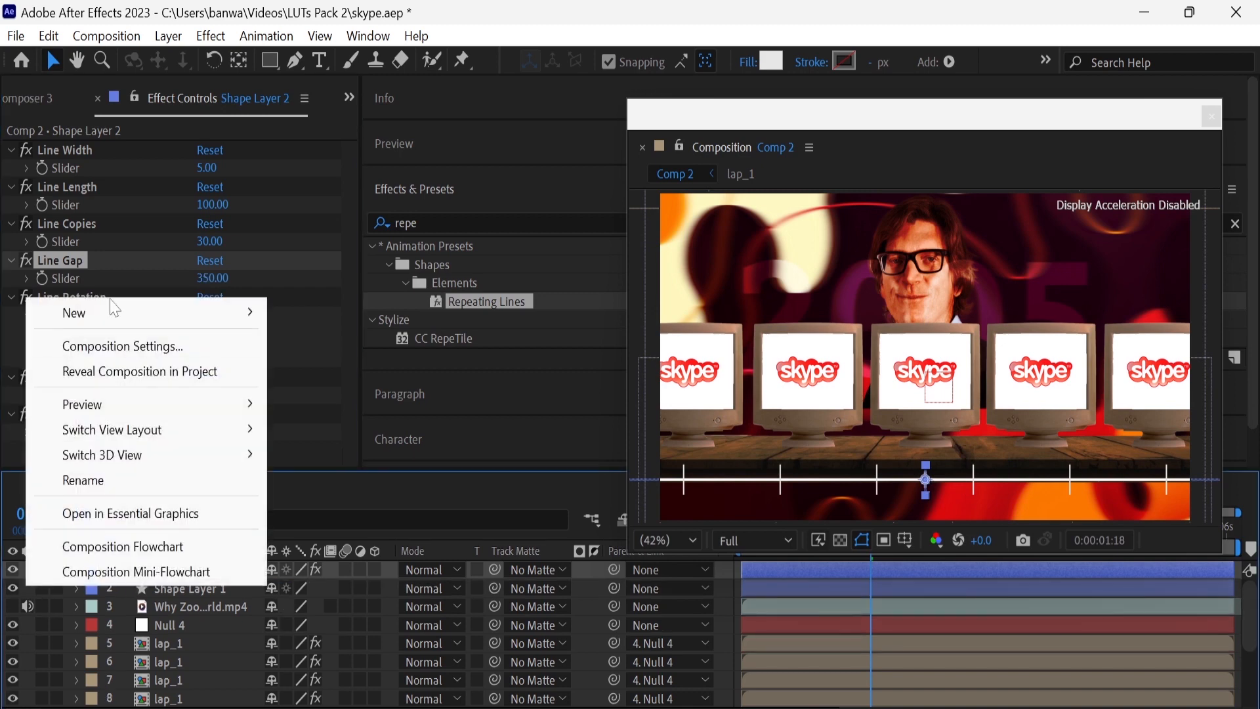
{"action": "mouse_move", "coordinate": [115, 307]}
{"action": "left_click", "coordinate": [344, 439]}
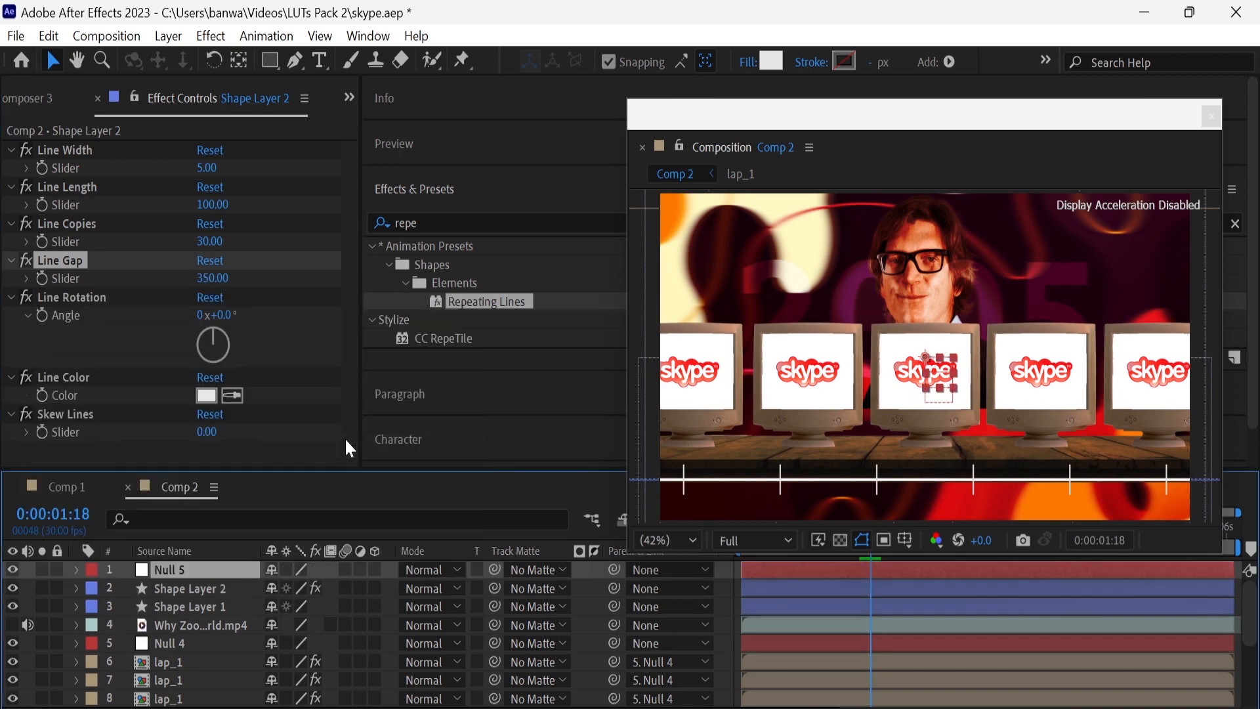
{"action": "left_click_drag", "start_coordinate": [615, 587], "coordinate": [244, 569]}
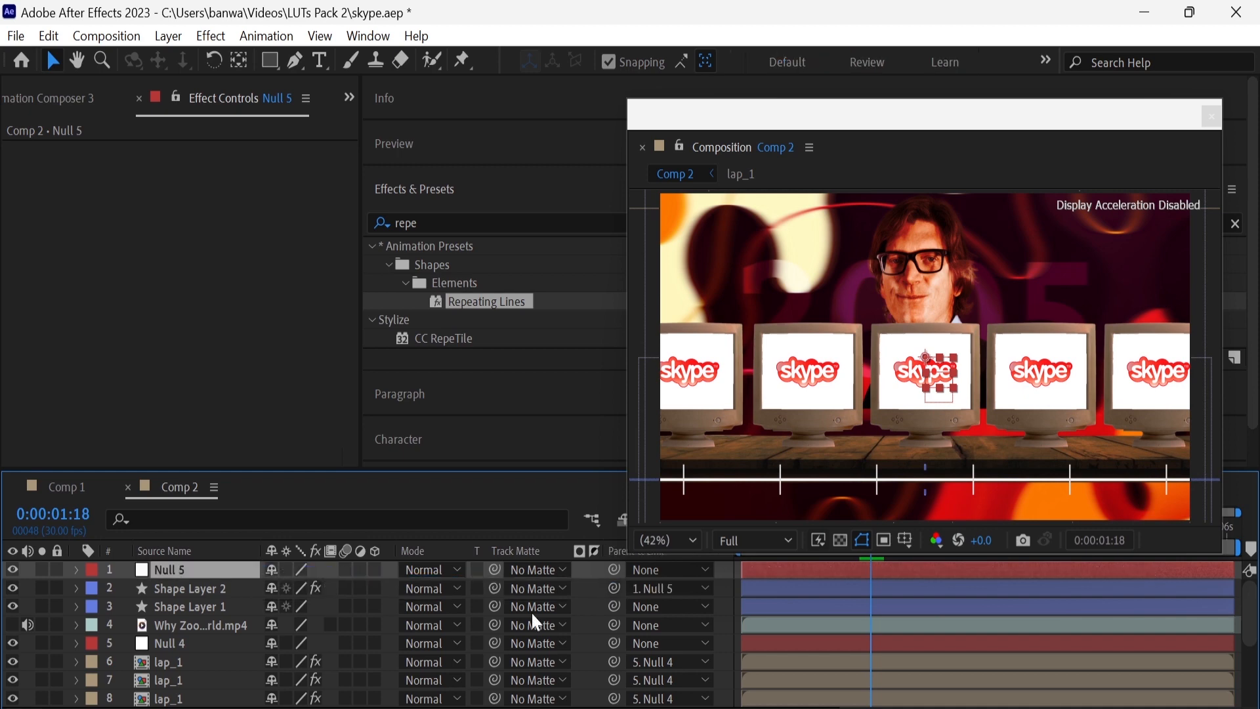
{"action": "left_click_drag", "start_coordinate": [615, 606], "coordinate": [235, 569]}
Add the year text 1996 above the timeline's middle tick
{"action": "left_click", "coordinate": [321, 68]}
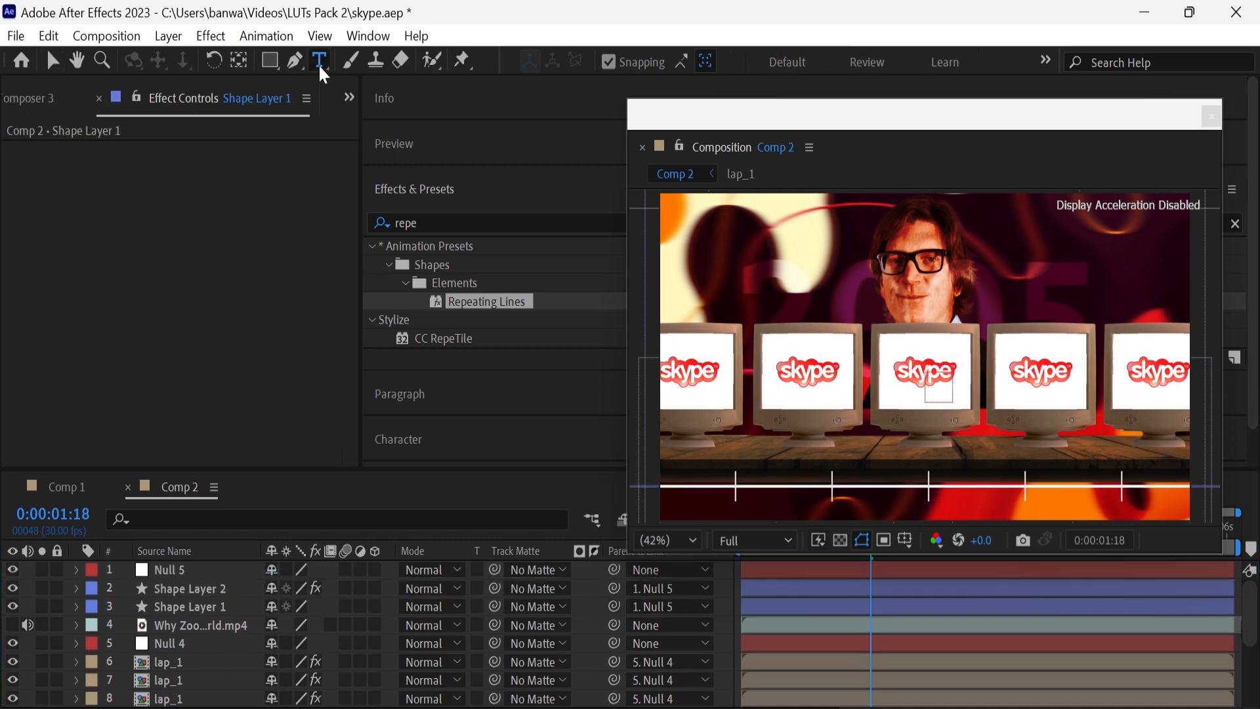
{"action": "left_click", "coordinate": [912, 459]}
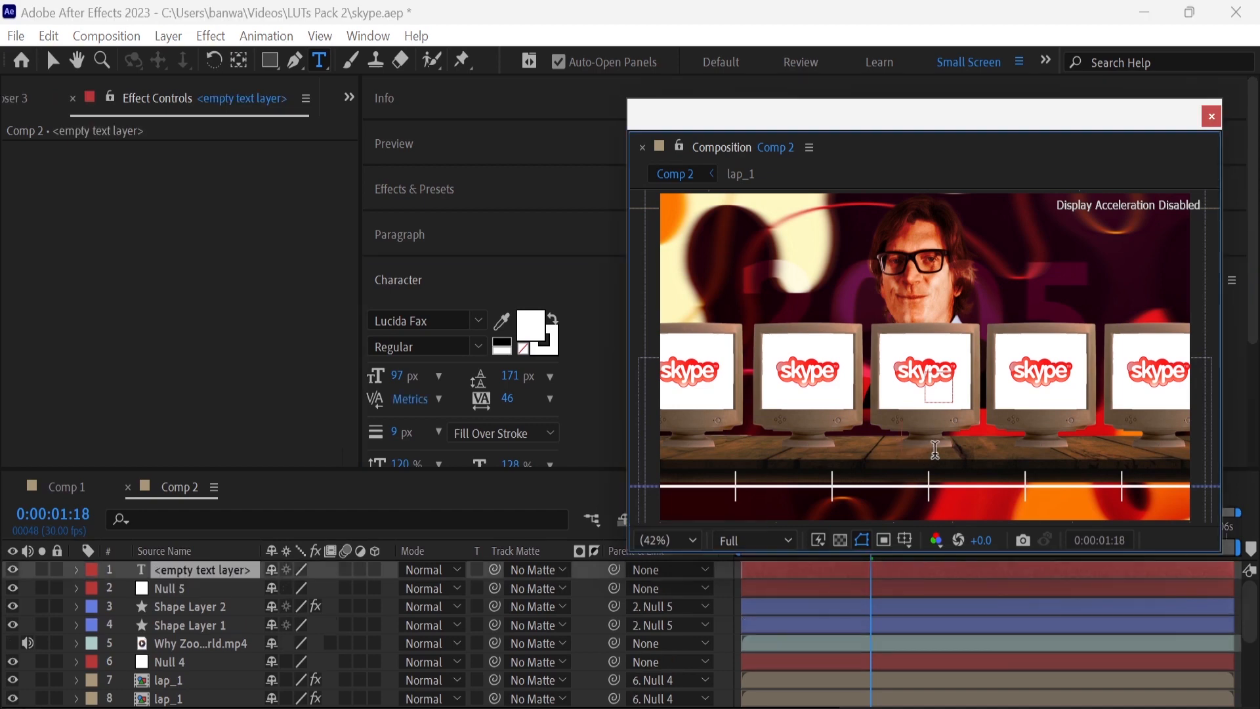
{"action": "type", "text": "199"}
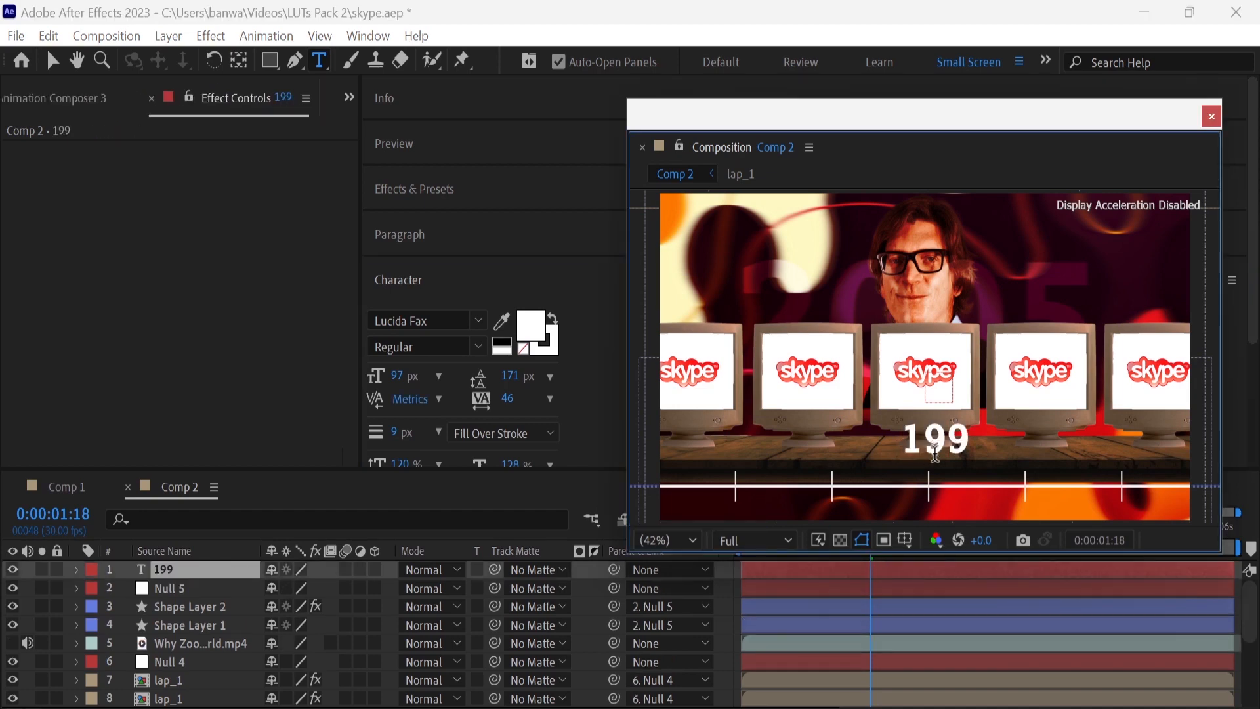
{"action": "type", "text": "6"}
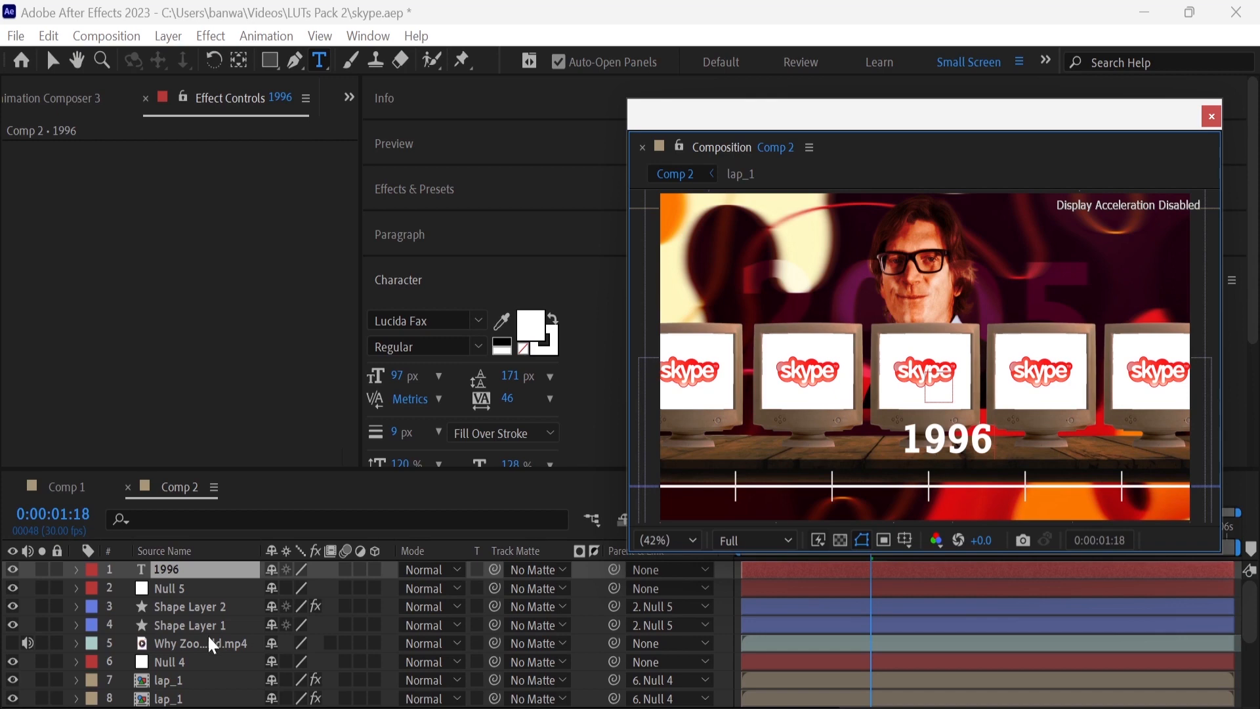
Scale down the 1996 text and place it at 868, 888.6 above the middle tick
{"action": "left_click", "coordinate": [202, 569]}
{"action": "key", "text": "s"}
{"action": "left_click_drag", "start_coordinate": [293, 589], "coordinate": [247, 580]}
Duplicate the 1996 text layer four times for the other year labels
{"action": "key", "text": "ctrl+d"}
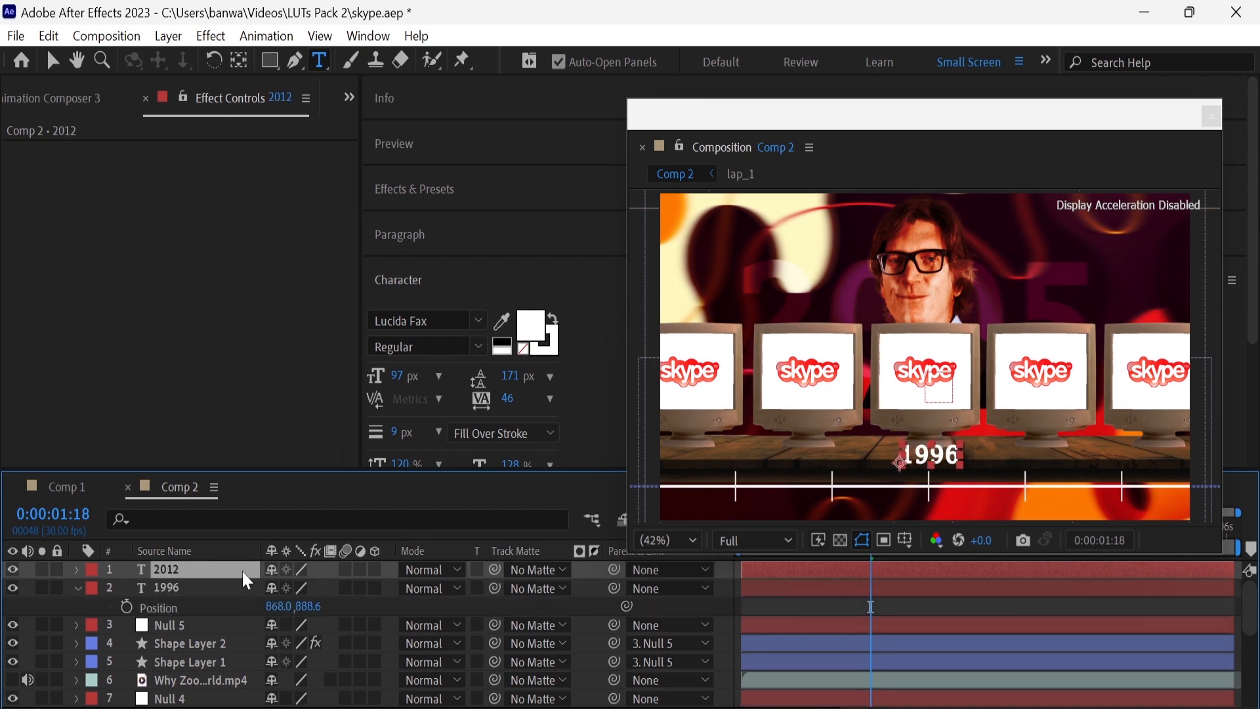
{"action": "key", "text": "ctrl+d"}
{"action": "key", "text": "ctrl+d"}
{"action": "key", "text": "ctrl+d"}
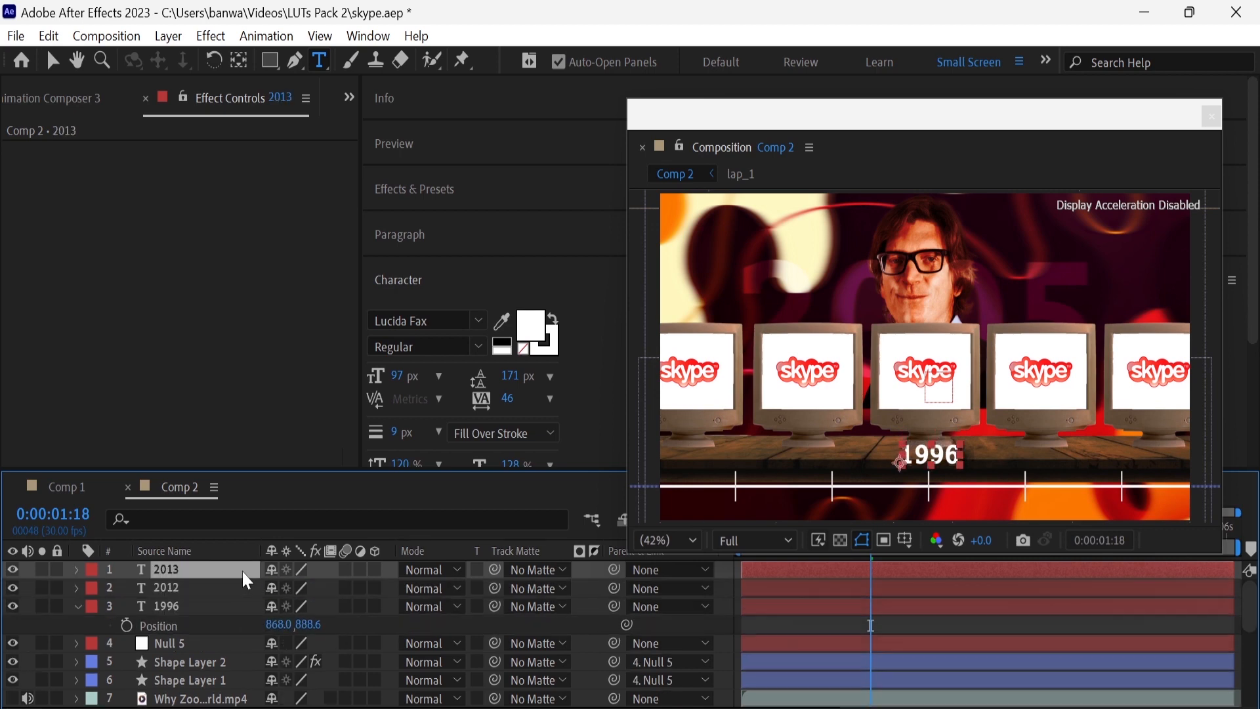
Move the first duplicate to x position 1200 above the next tick and change its text to 1997
{"action": "left_click", "coordinate": [231, 622]}
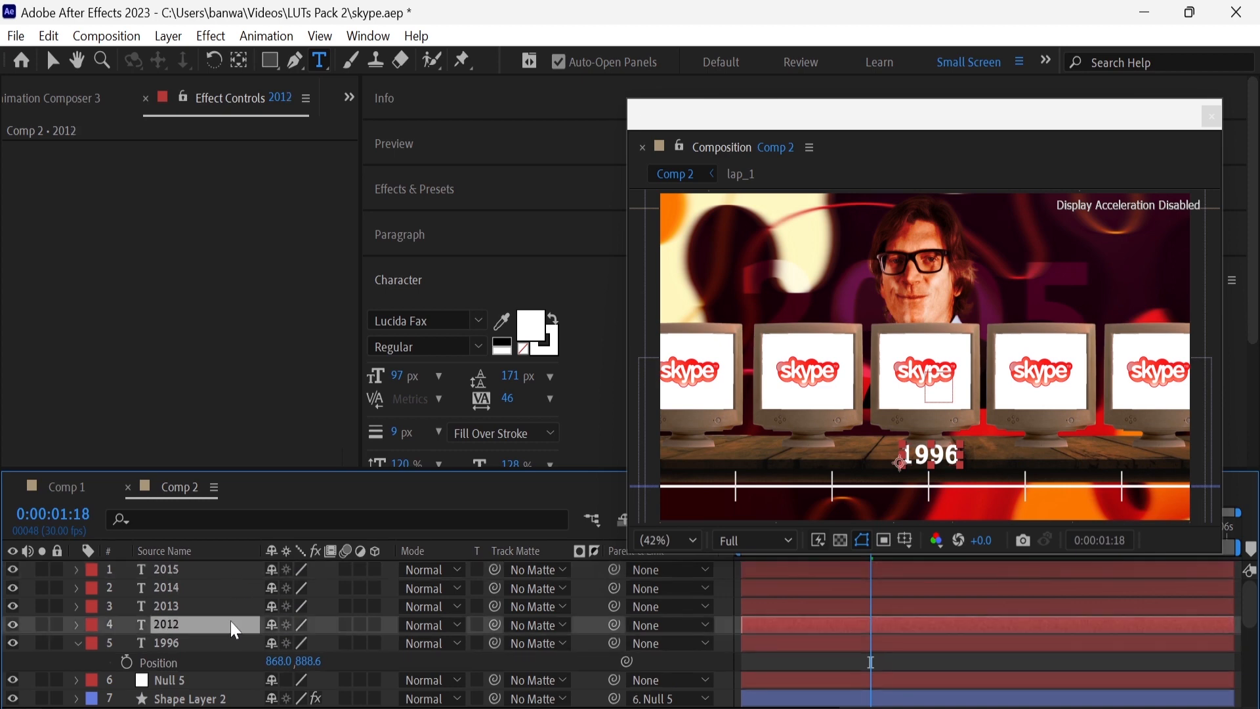
{"action": "key", "text": "p"}
{"action": "left_click_drag", "start_coordinate": [281, 643], "coordinate": [585, 630]}
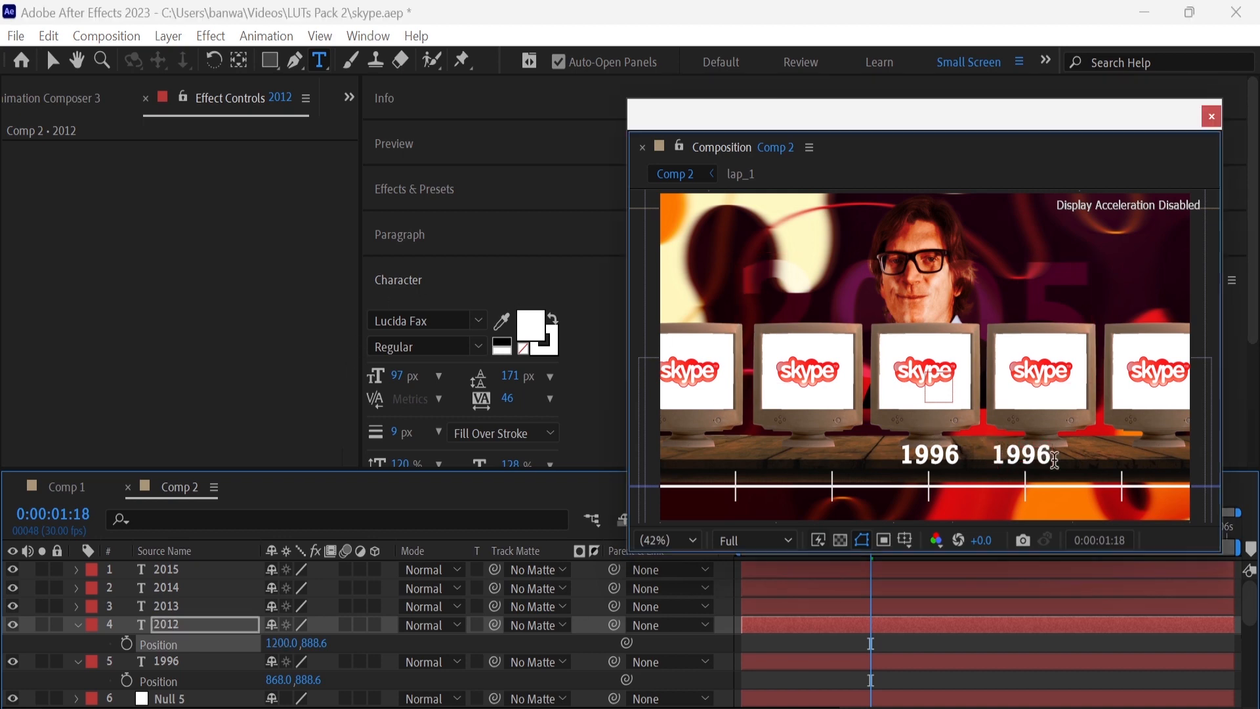
{"action": "key", "text": "BackSpace"}
{"action": "type", "text": "7"}
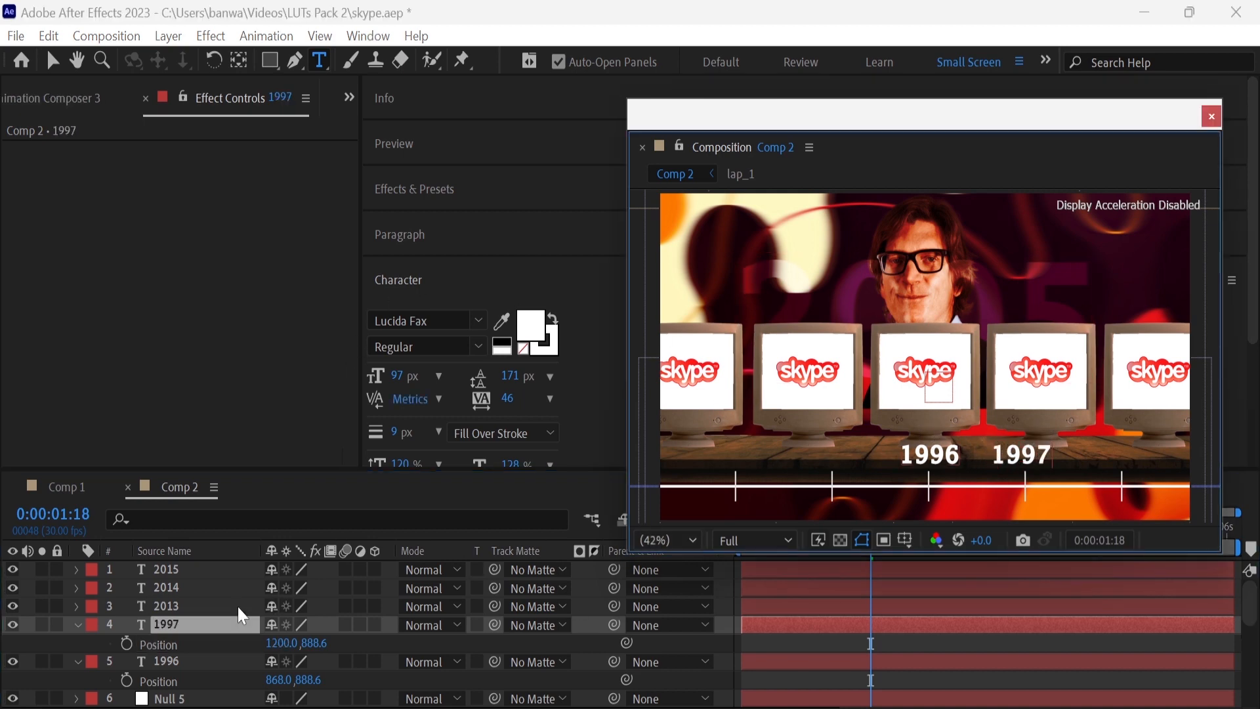
Move the second duplicate to x position 1535 above the following tick and change its text to 1998
{"action": "left_click", "coordinate": [210, 606]}
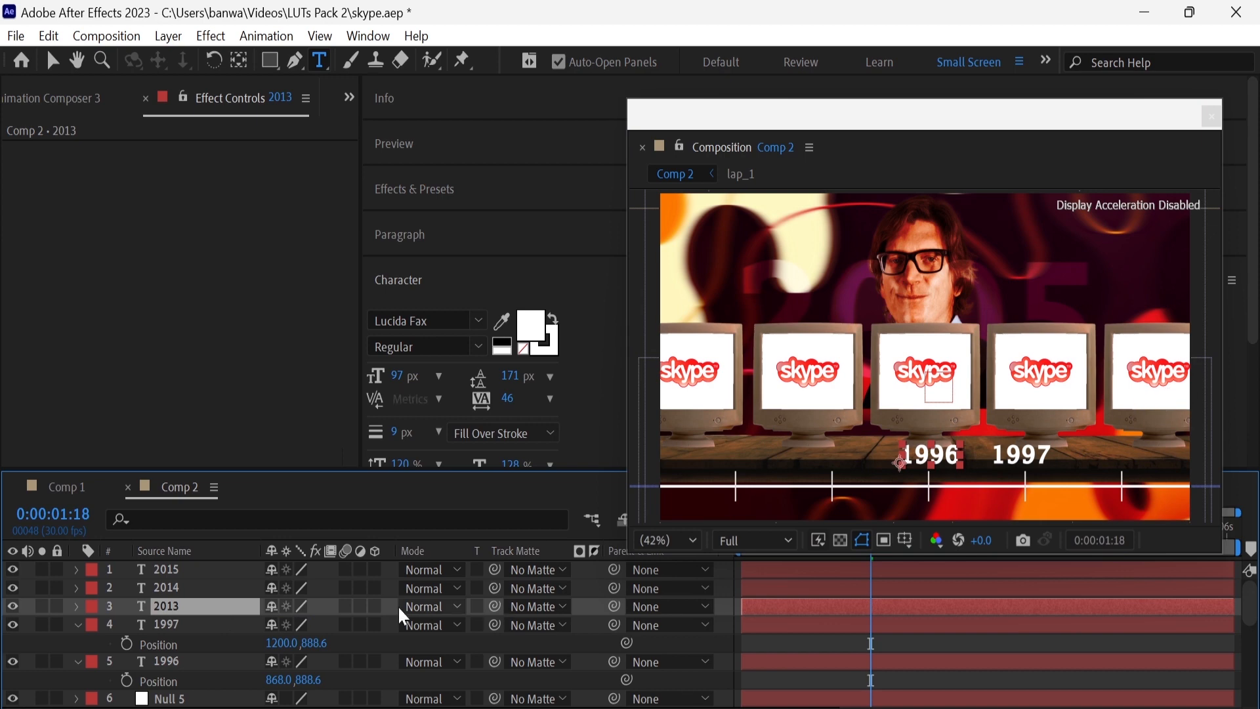
{"action": "key", "text": "p"}
{"action": "left_click_drag", "start_coordinate": [282, 625], "coordinate": [941, 627]}
{"action": "left_click", "coordinate": [1140, 456]}
{"action": "key", "text": "BackSpace"}
{"action": "type", "text": "8"}
Parent the 1996, 1997 and 1998 text layers to Null 5
{"action": "left_click", "coordinate": [177, 591]}
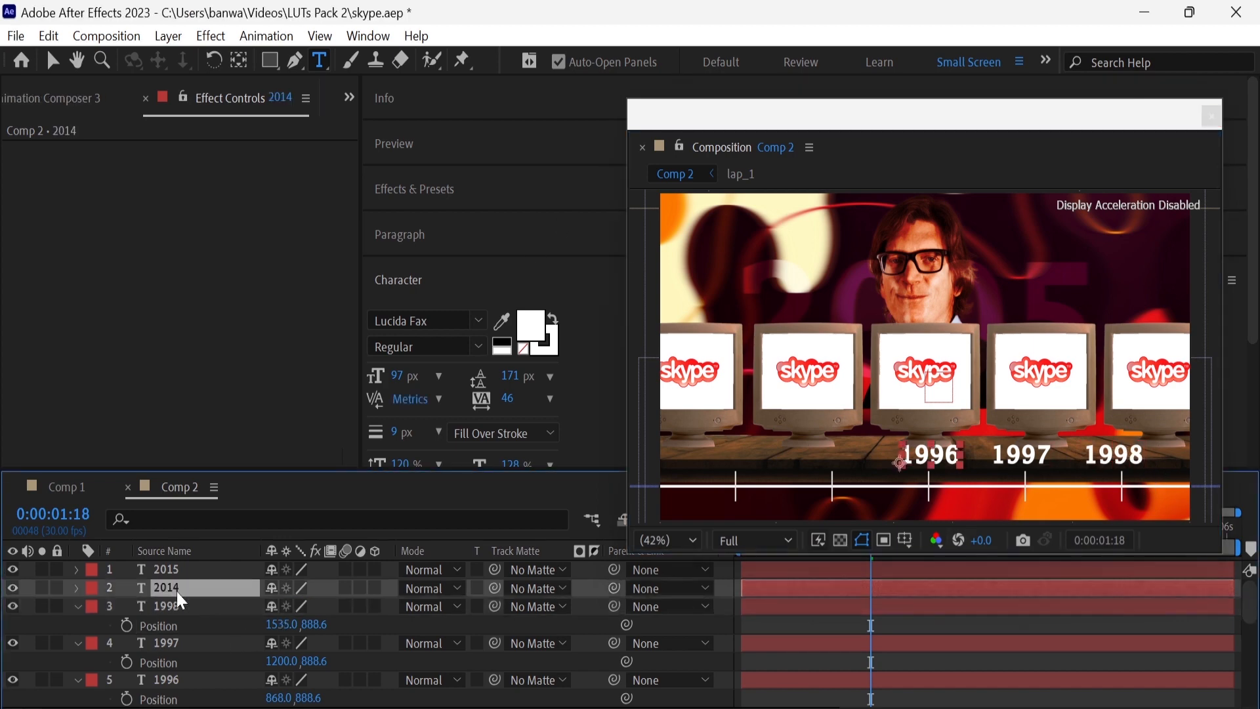
{"action": "left_click_drag", "start_coordinate": [618, 691], "coordinate": [209, 664]}
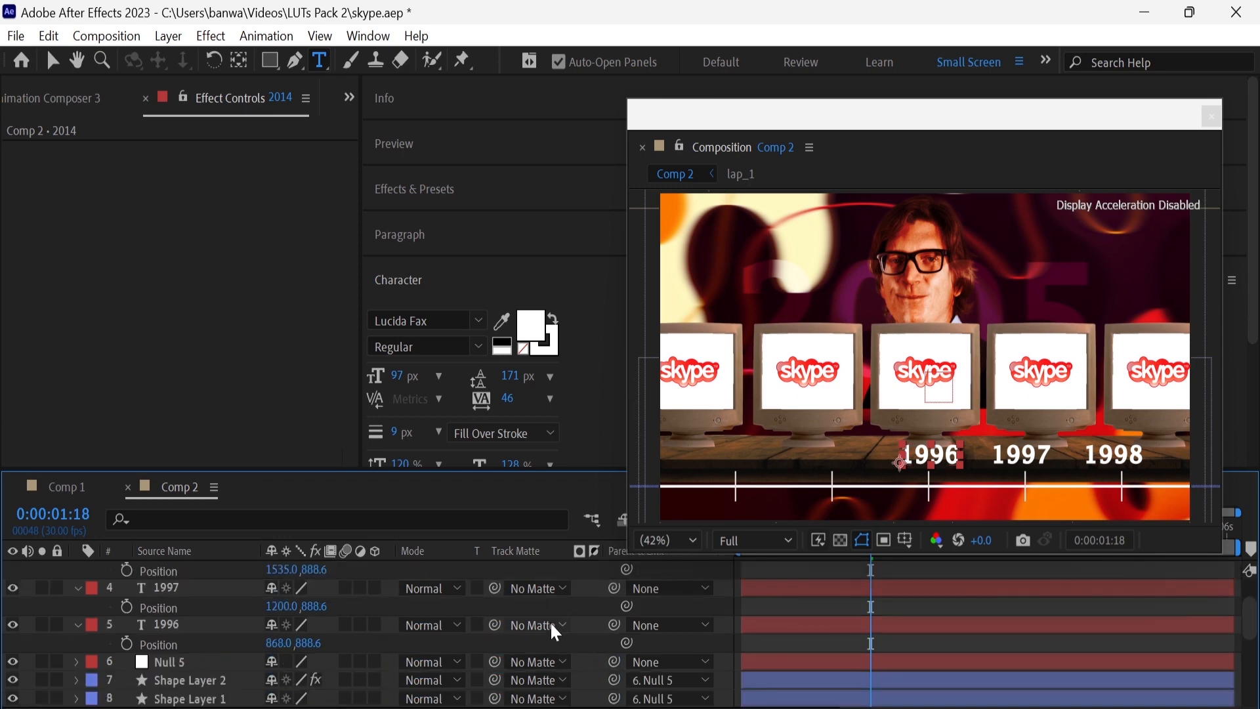
{"action": "left_click_drag", "start_coordinate": [614, 623], "coordinate": [250, 663]}
{"action": "left_click_drag", "start_coordinate": [614, 586], "coordinate": [239, 661]}
{"action": "scroll", "coordinate": [403, 656], "scroll_direction": "up", "scroll_amount": 2}
{"action": "left_click_drag", "start_coordinate": [615, 605], "coordinate": [589, 612]}
{"action": "left_click", "coordinate": [659, 612]}
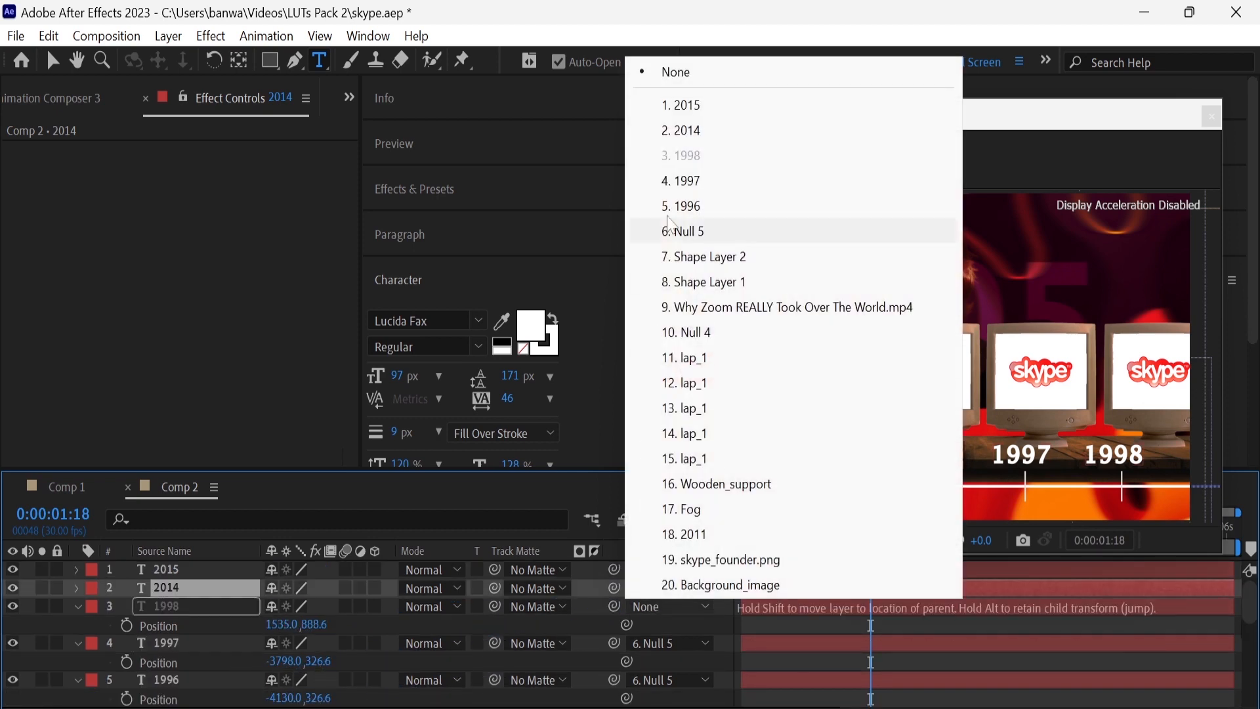
{"action": "left_click", "coordinate": [713, 240]}
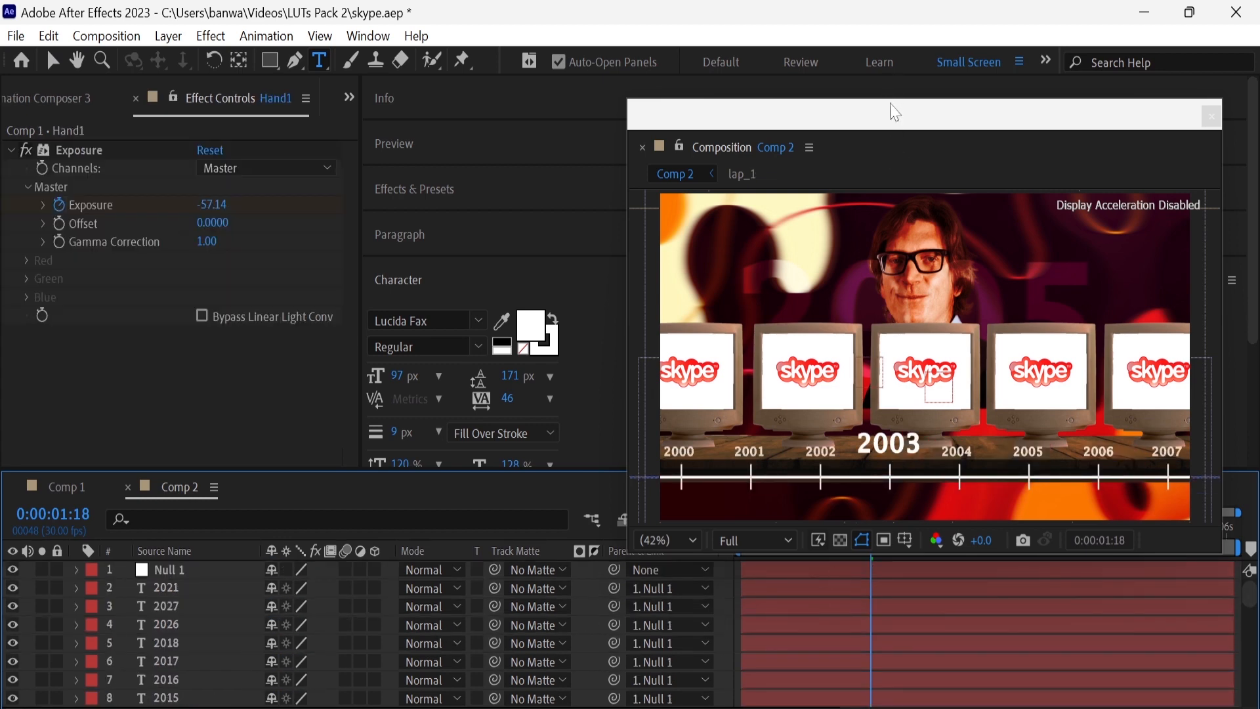
Reveal Null 1's transform properties and examine its Position keyframes, moving the playhead to 0:00:01:14
{"action": "left_click_drag", "start_coordinate": [896, 112], "coordinate": [885, 57]}
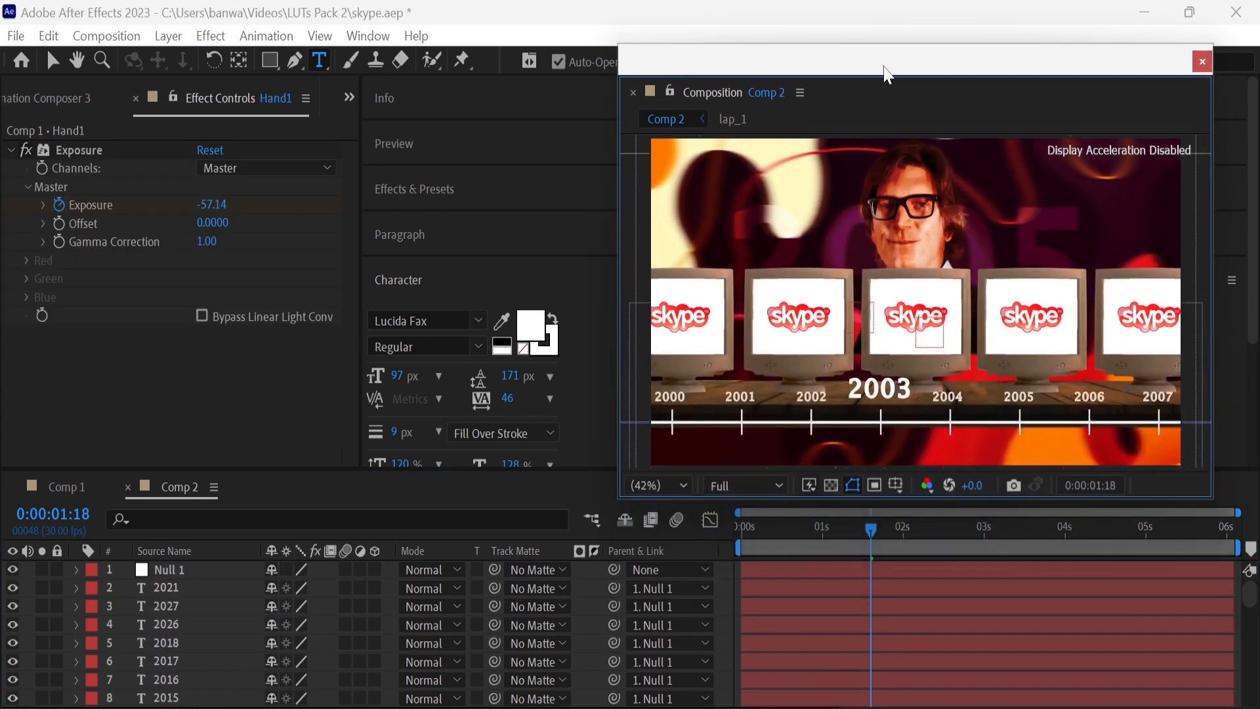
{"action": "left_click", "coordinate": [76, 570]}
{"action": "left_click", "coordinate": [95, 589]}
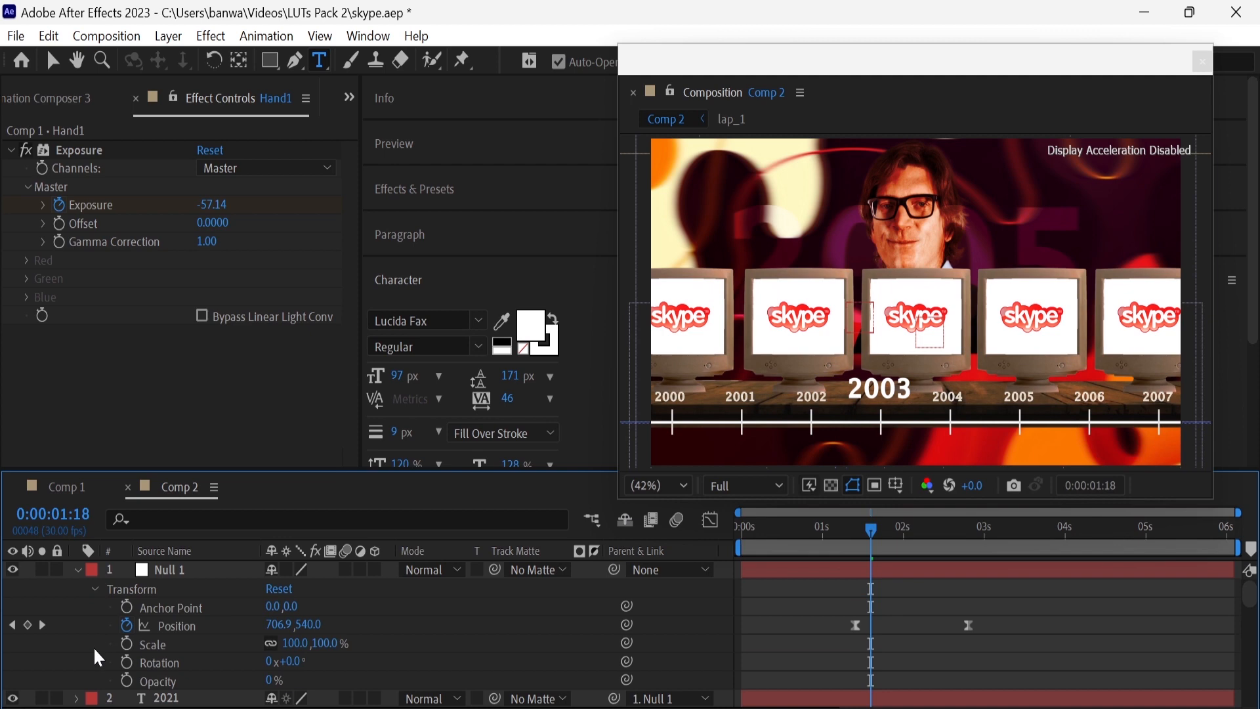
{"action": "left_click_drag", "start_coordinate": [862, 533], "coordinate": [858, 542]}
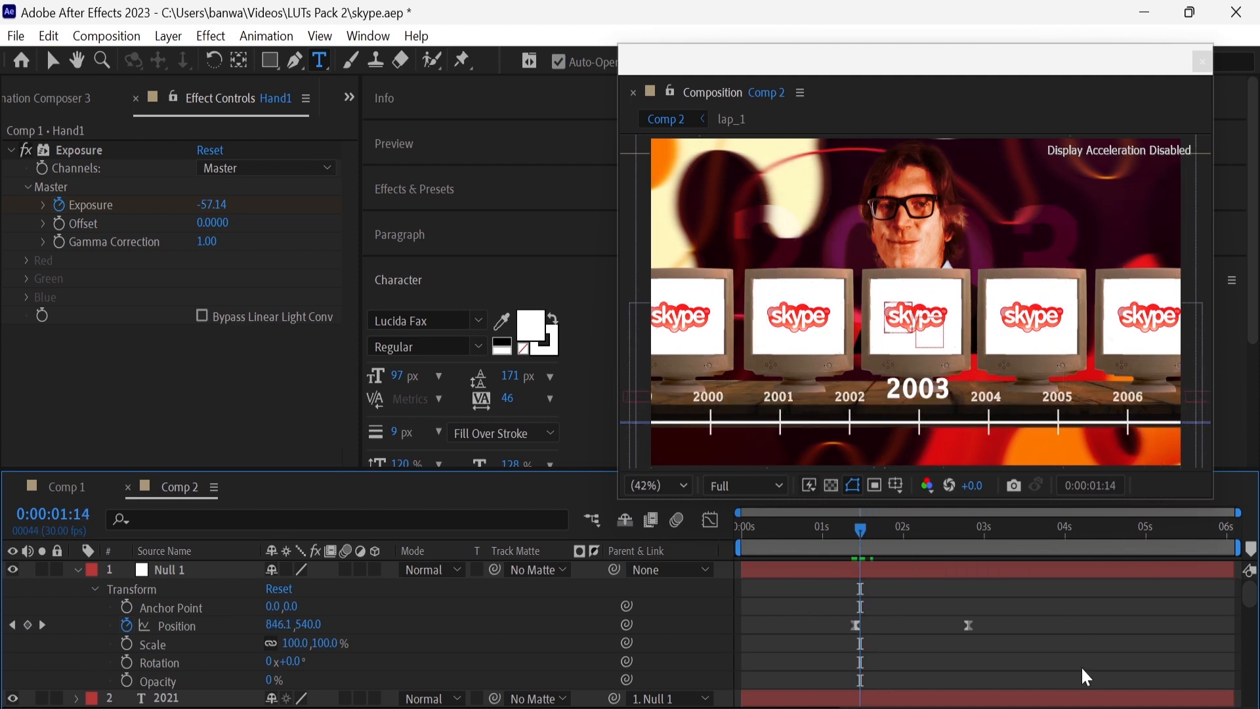
Adjust the easing of Null 1's final Position keyframe in the speed graph
{"action": "left_click_drag", "start_coordinate": [904, 640], "coordinate": [843, 599]}
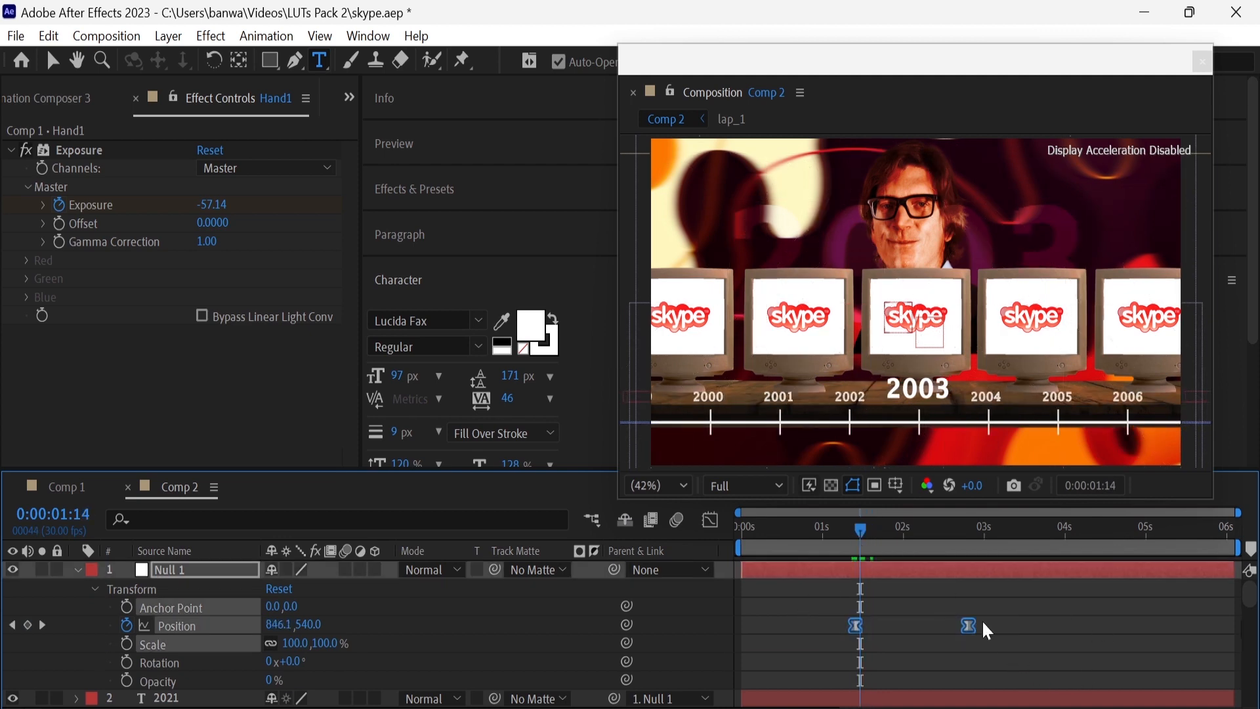
{"action": "left_click", "coordinate": [712, 520]}
{"action": "left_click", "coordinate": [970, 668]}
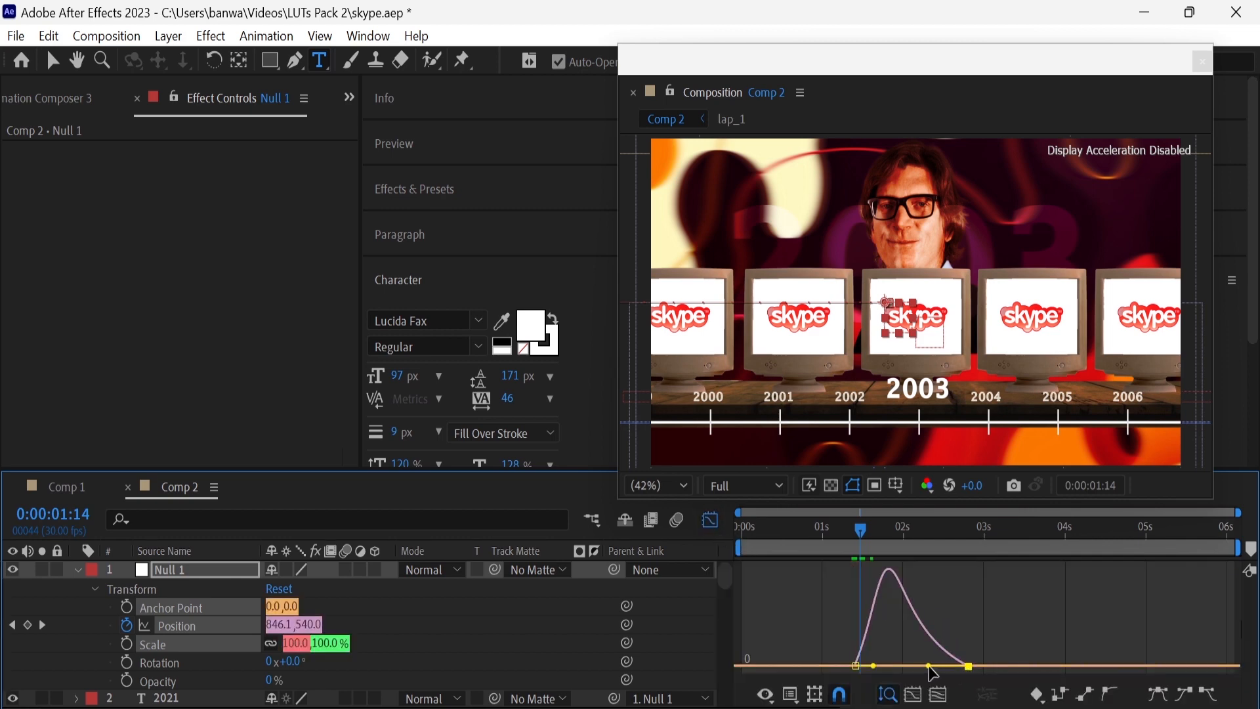
{"action": "left_click_drag", "start_coordinate": [927, 665], "coordinate": [926, 666]}
{"action": "left_click", "coordinate": [706, 523]}
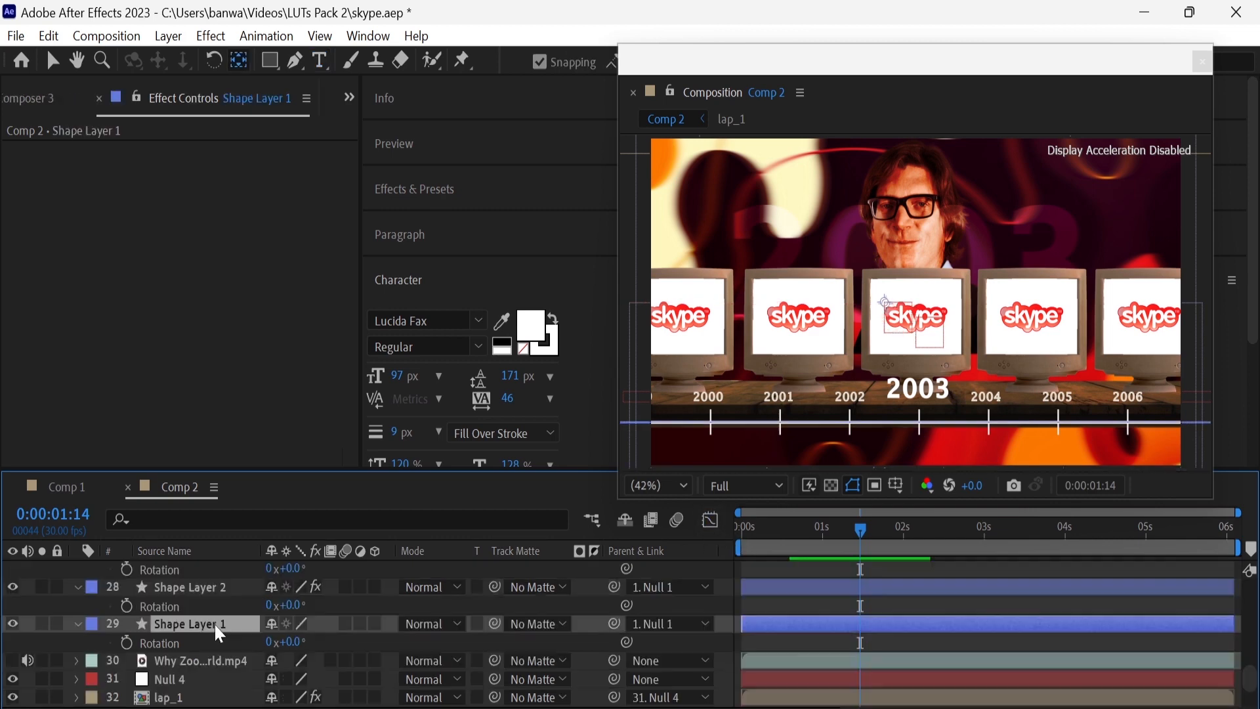
Pre-compose all the timeline layers, including Null 1 and the year texts, into a composition named year_count
{"action": "scroll", "coordinate": [214, 622], "scroll_direction": "up", "scroll_amount": 15}
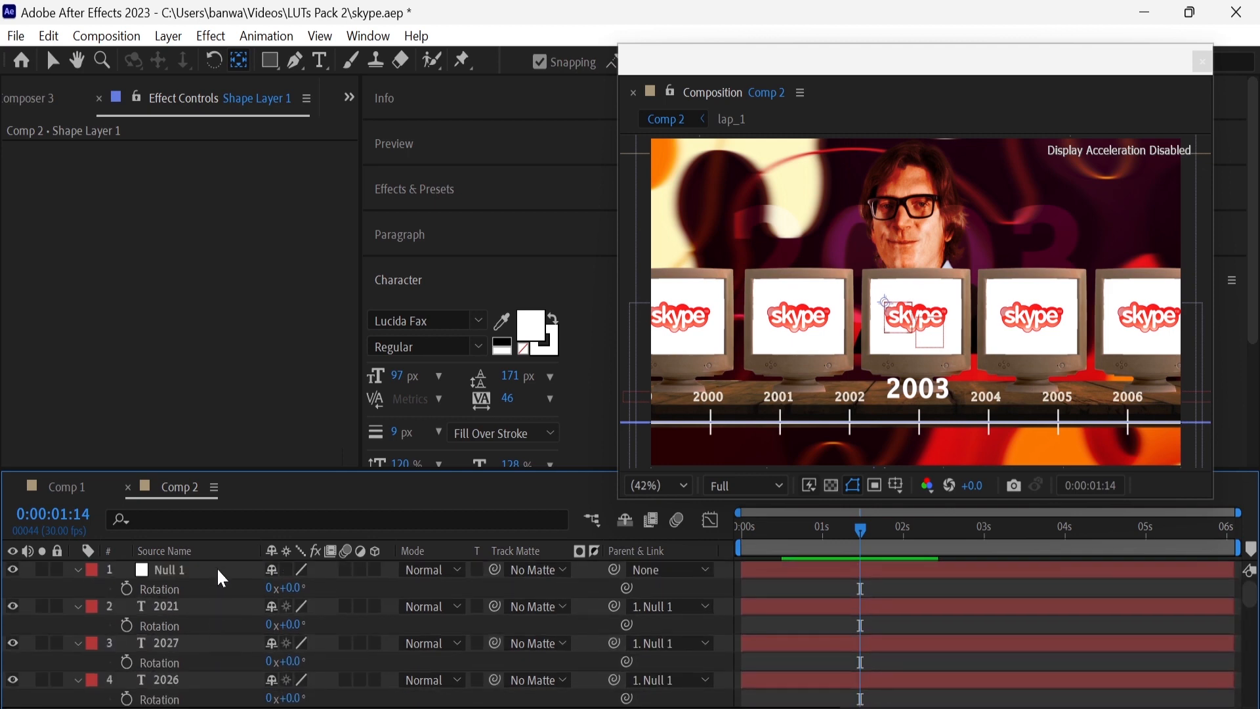
{"action": "key", "text": "ctrl+a"}
{"action": "right_click", "coordinate": [217, 569]}
{"action": "left_click", "coordinate": [241, 576]}
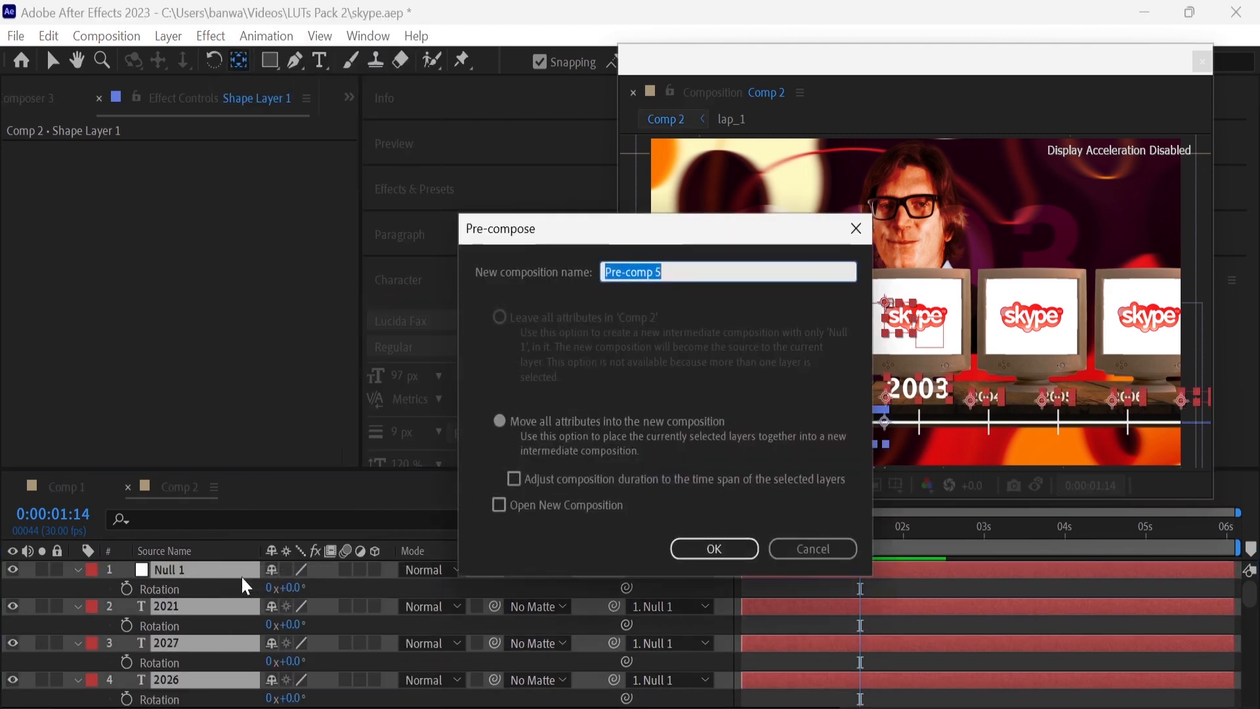
{"action": "type", "text": "year_count"}
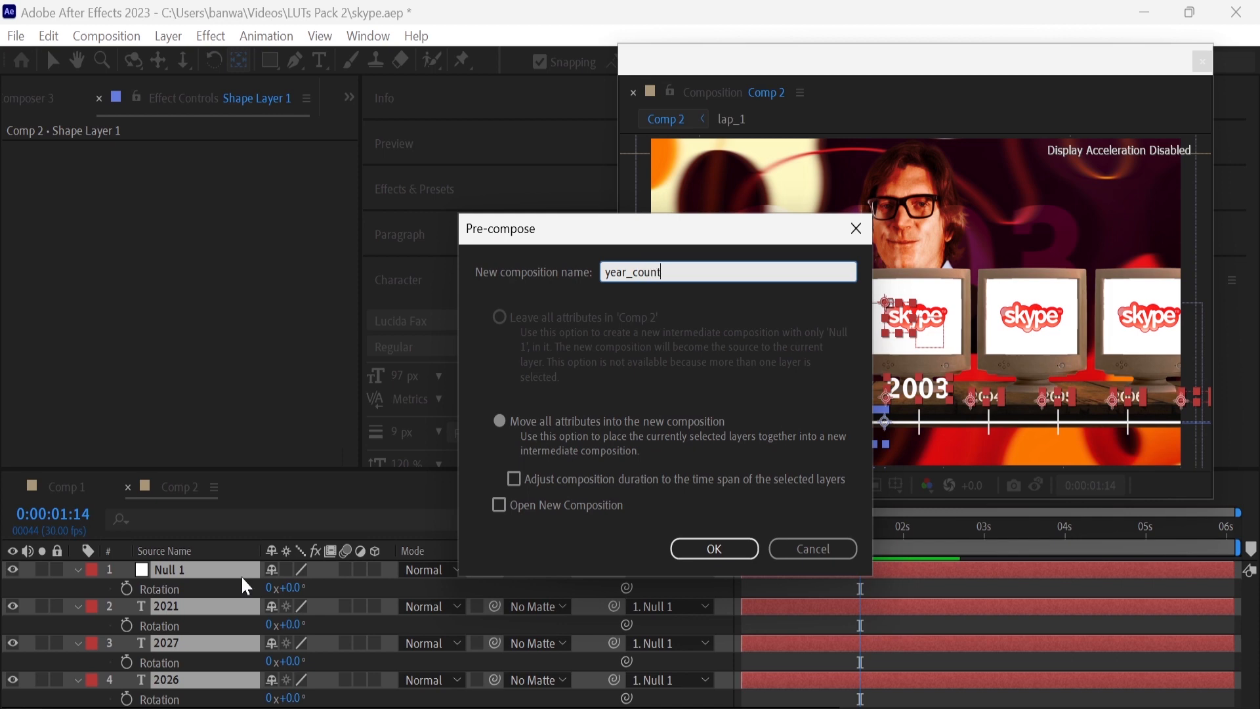
{"action": "key", "text": "Return"}
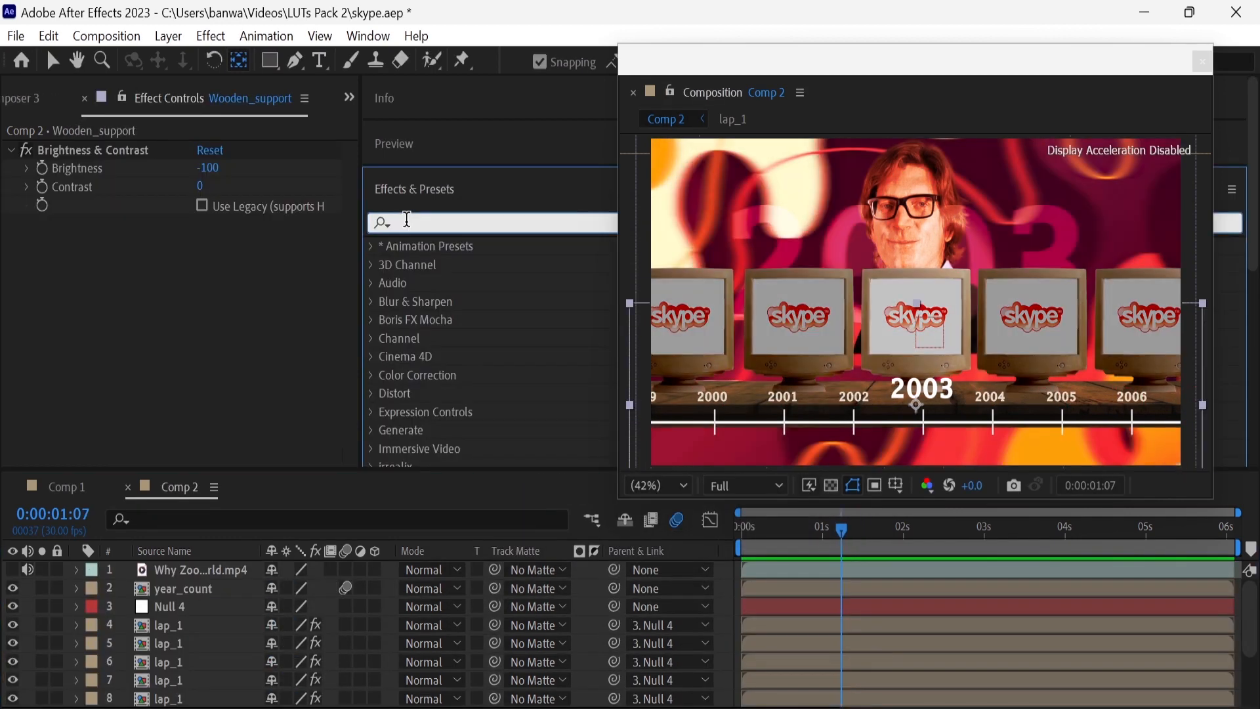
Apply the Tritone effect to skype_founder.png and set its midtones colour to 7F4647
{"action": "left_click", "coordinate": [406, 221]}
{"action": "type", "text": "triton"}
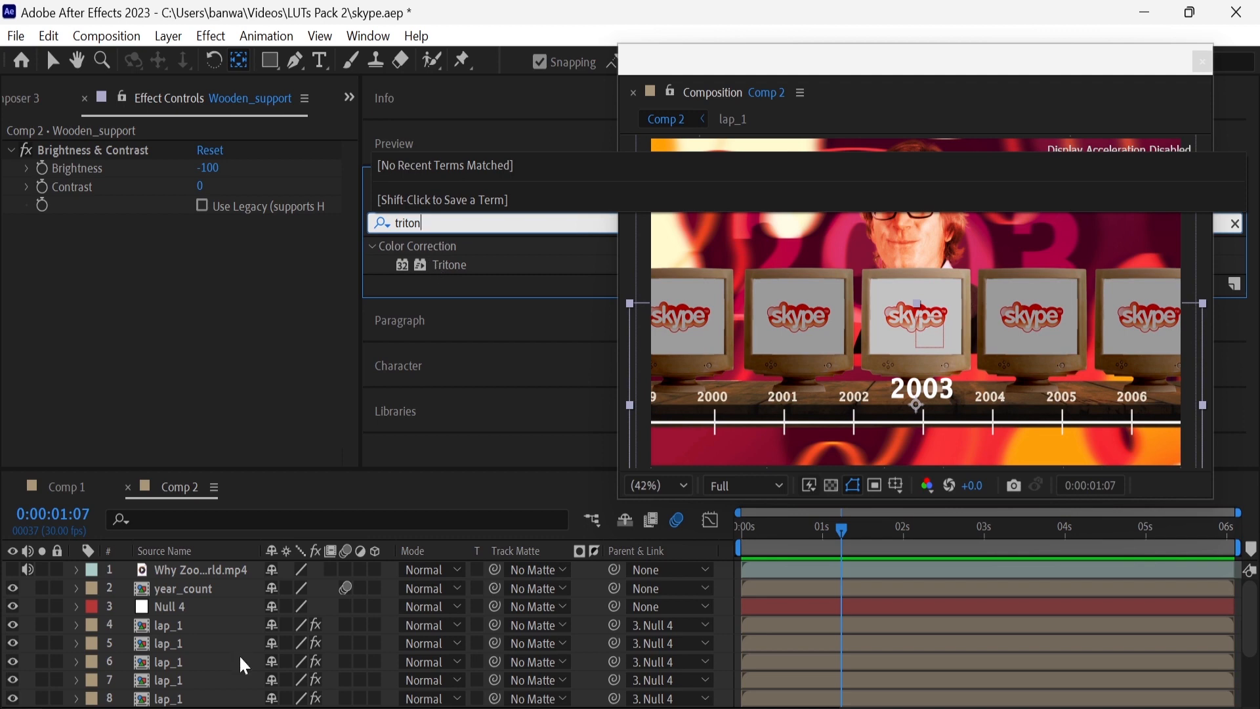
{"action": "scroll", "coordinate": [239, 653], "scroll_direction": "down", "scroll_amount": 3}
{"action": "left_click_drag", "start_coordinate": [449, 265], "coordinate": [234, 673]}
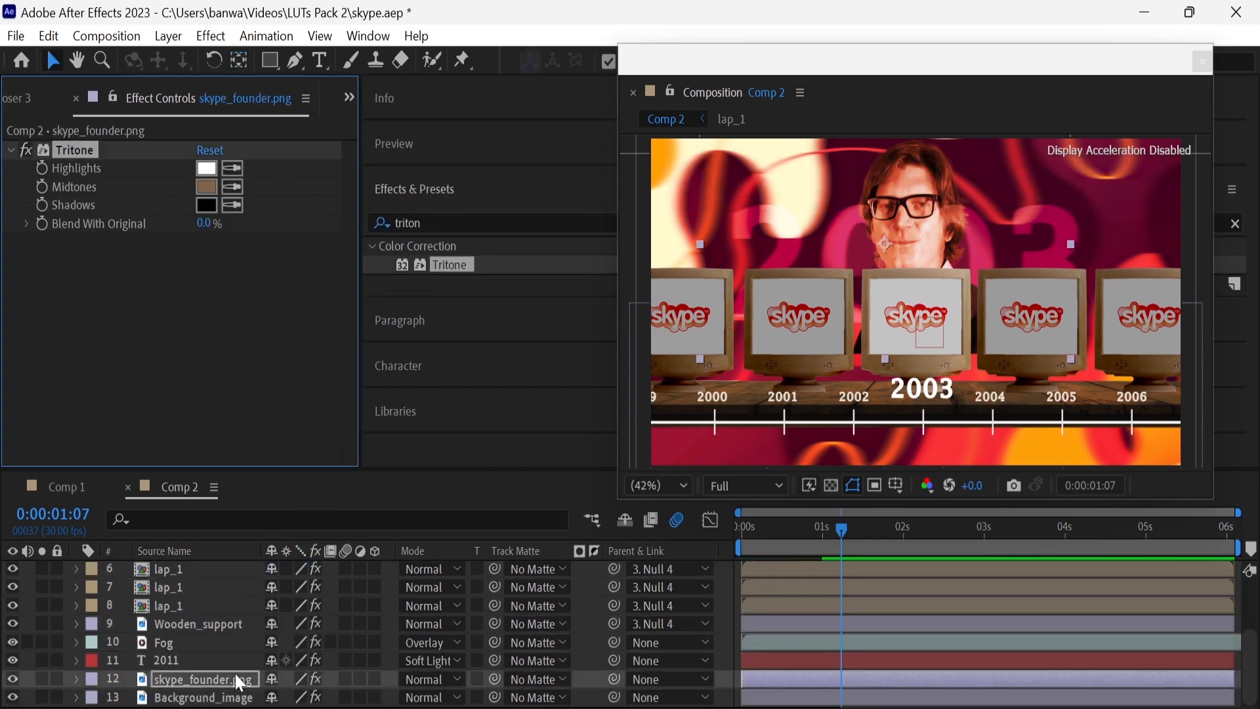
{"action": "left_click", "coordinate": [206, 187]}
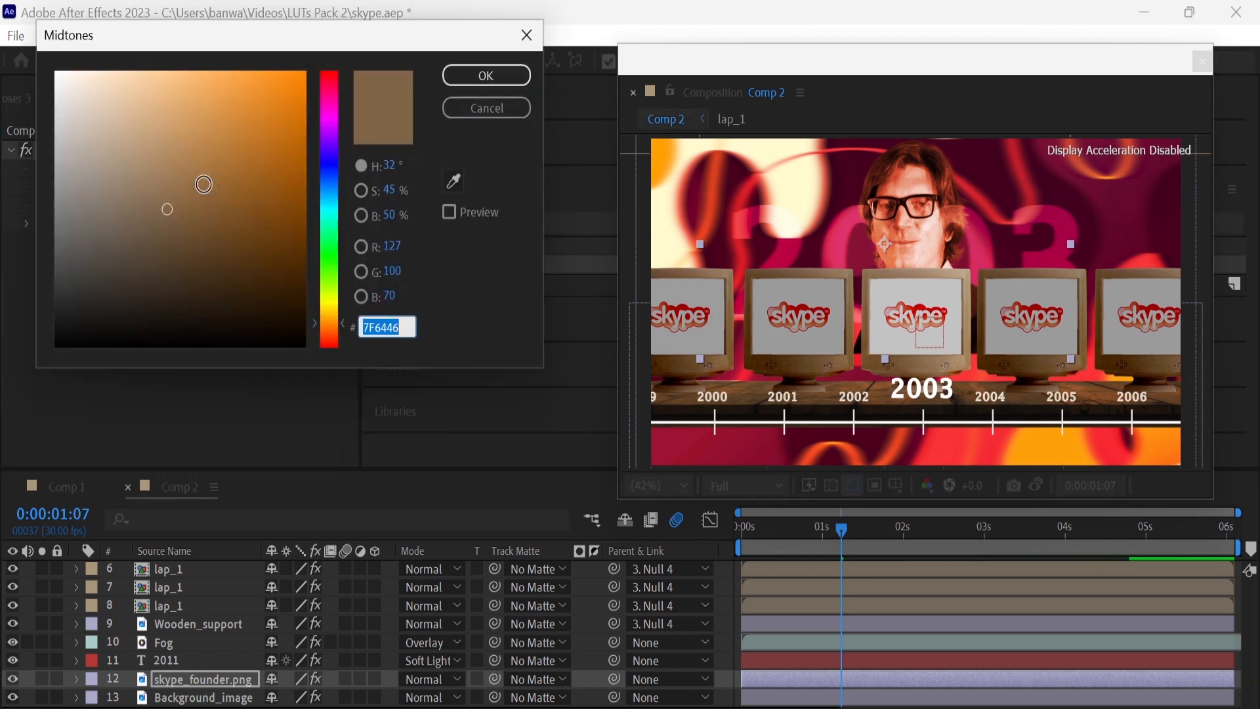
{"action": "left_click_drag", "start_coordinate": [335, 148], "coordinate": [328, 78]}
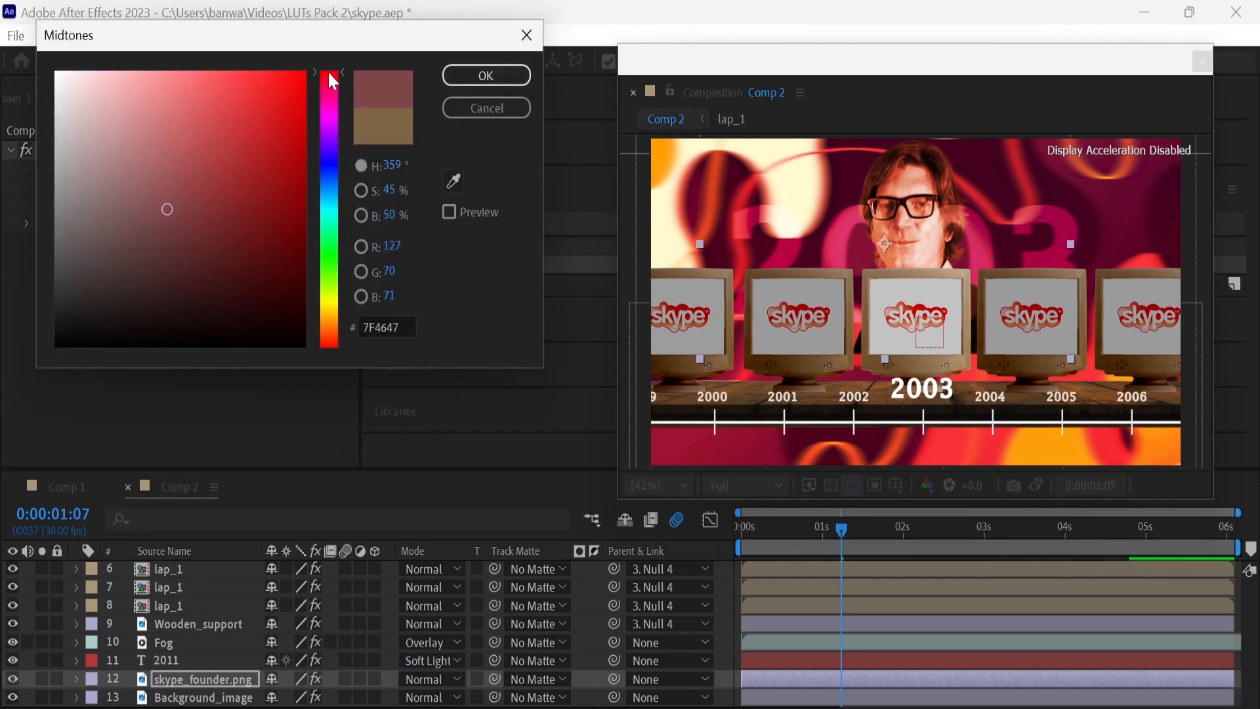
{"action": "left_click", "coordinate": [487, 75]}
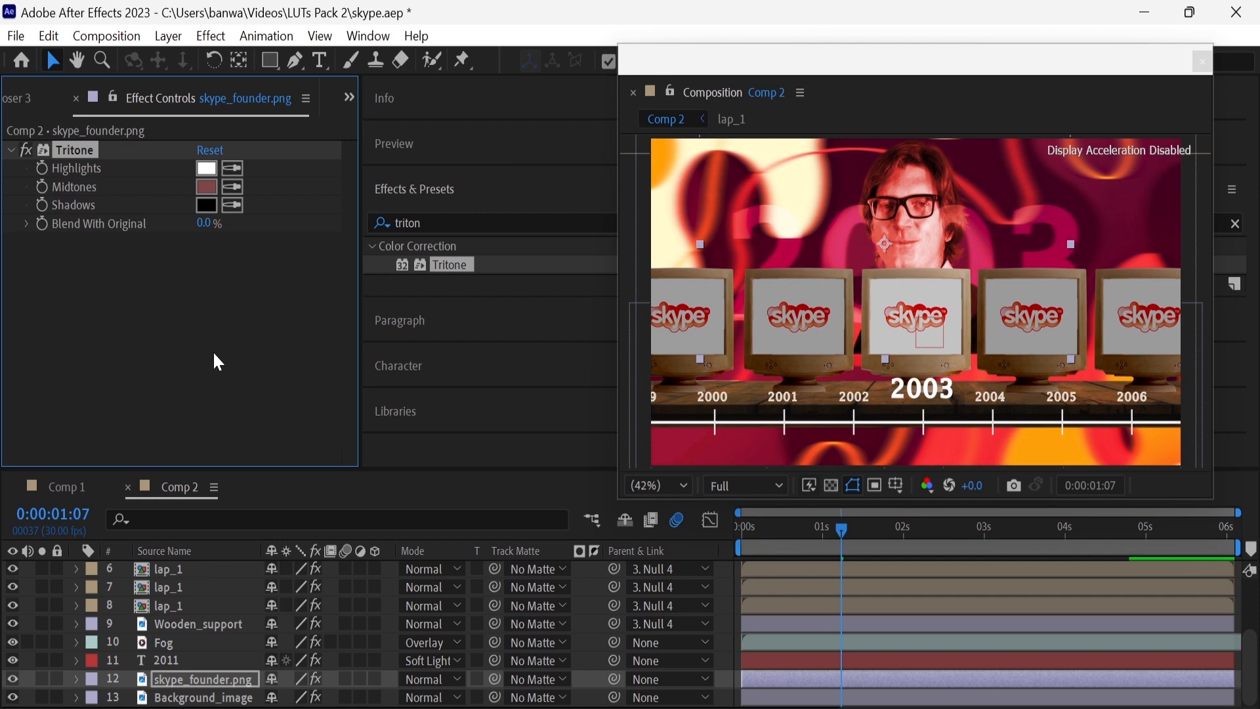
Apply Brightness & Contrast to the year_count layer with Brightness set to -50
{"action": "left_click", "coordinate": [459, 223]}
{"action": "type", "text": "bright"}
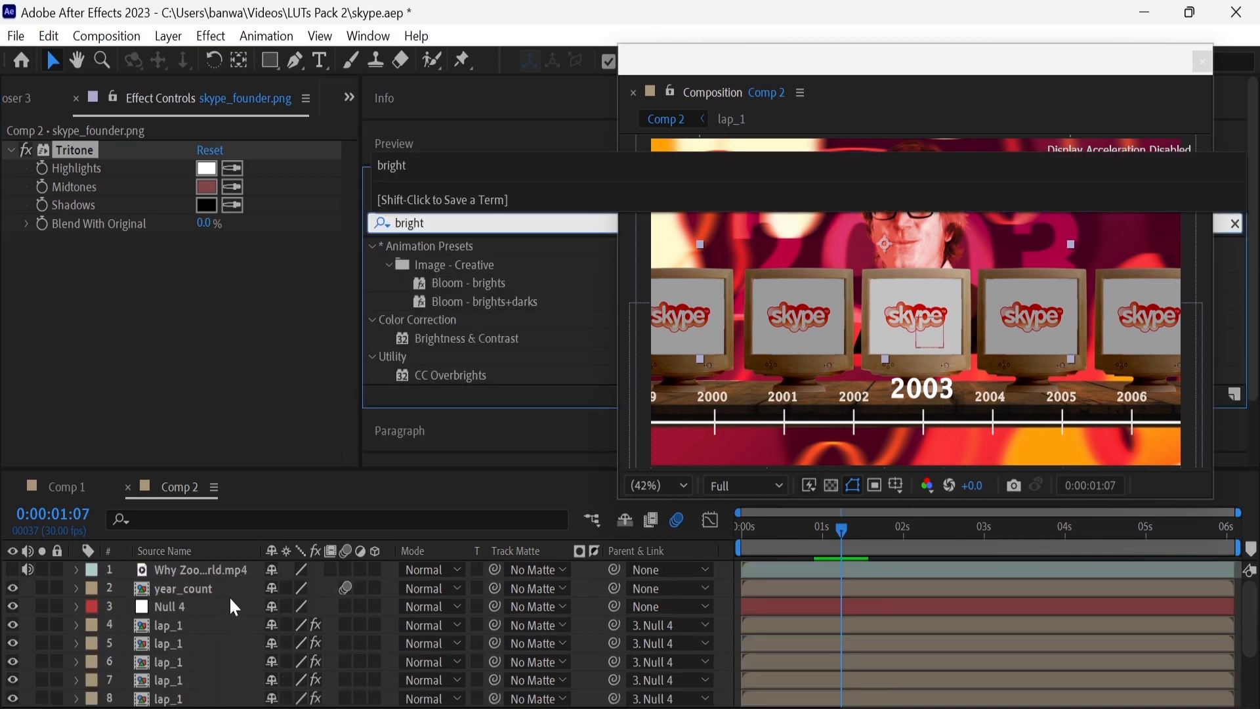
{"action": "left_click_drag", "start_coordinate": [458, 337], "coordinate": [219, 589]}
{"action": "left_click", "coordinate": [202, 170]}
{"action": "type", "text": "-50"}
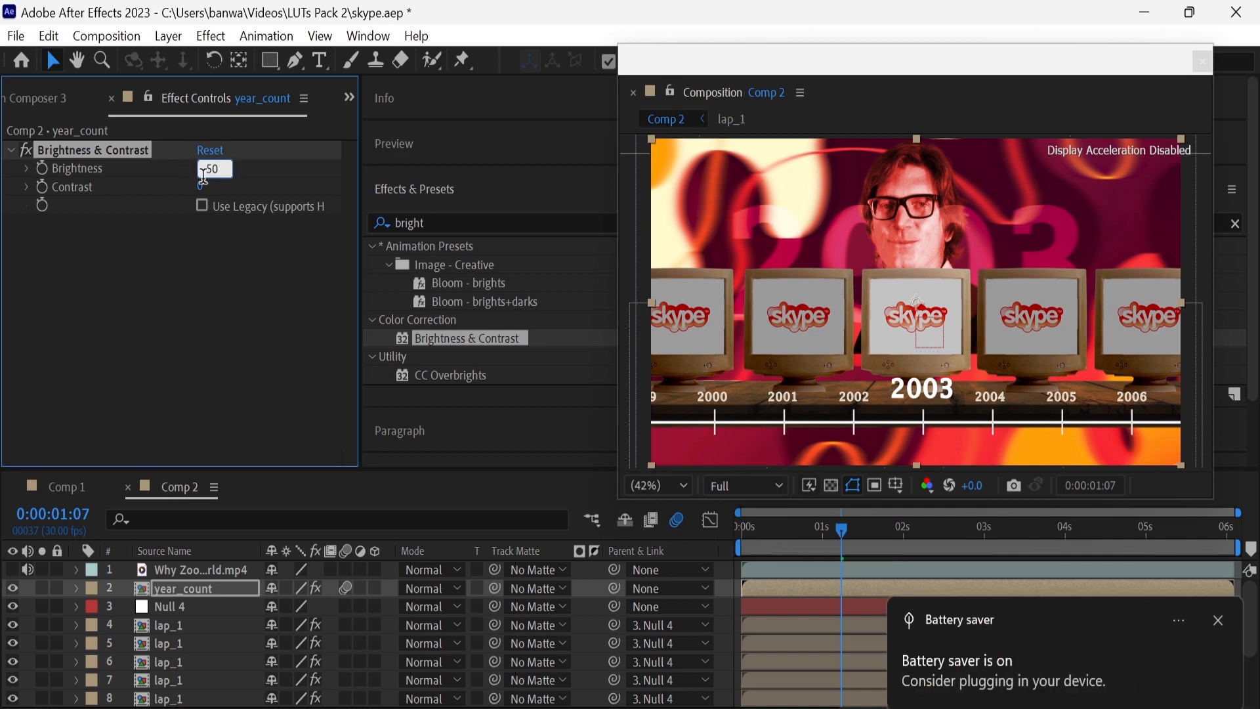
{"action": "key", "text": "Return"}
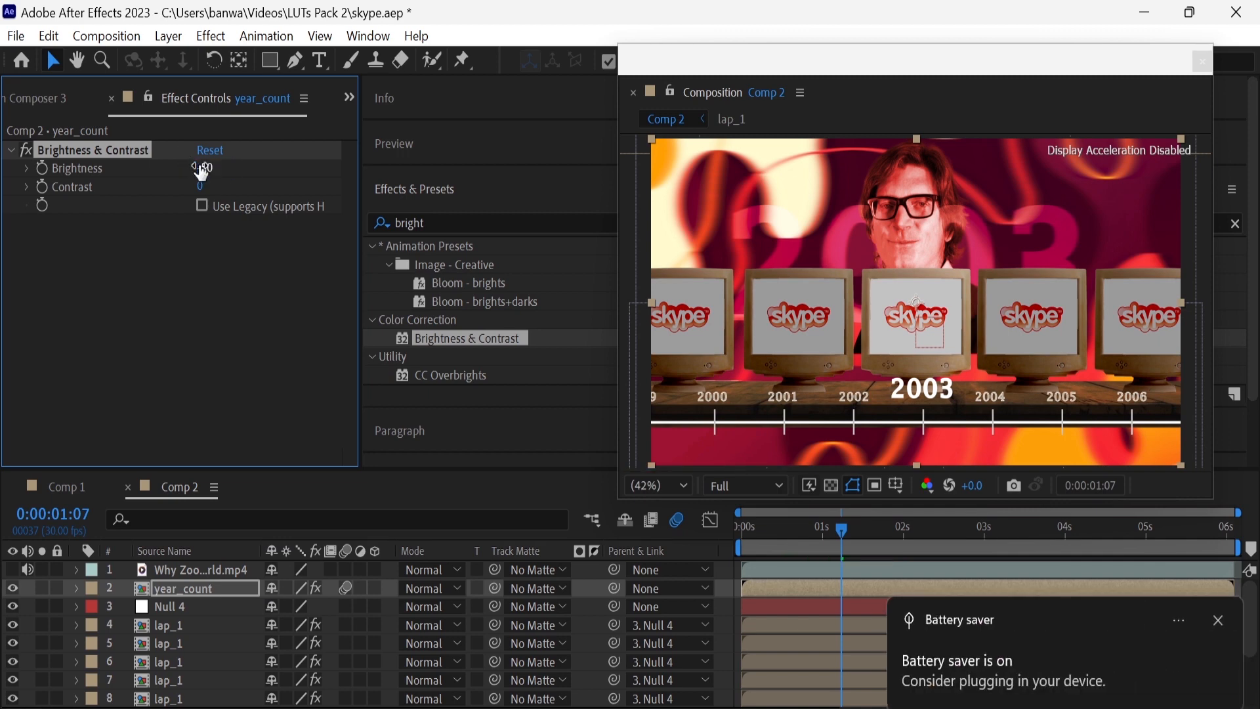
Pre-compose Null 4, the lap_1 layers and Wooden_support into a composition named Old_laptops
{"action": "left_click", "coordinate": [190, 607]}
{"action": "scroll", "coordinate": [213, 651], "scroll_direction": "down", "scroll_amount": 3}
{"action": "right_click", "coordinate": [218, 661]}
{"action": "left_click", "coordinate": [258, 578]}
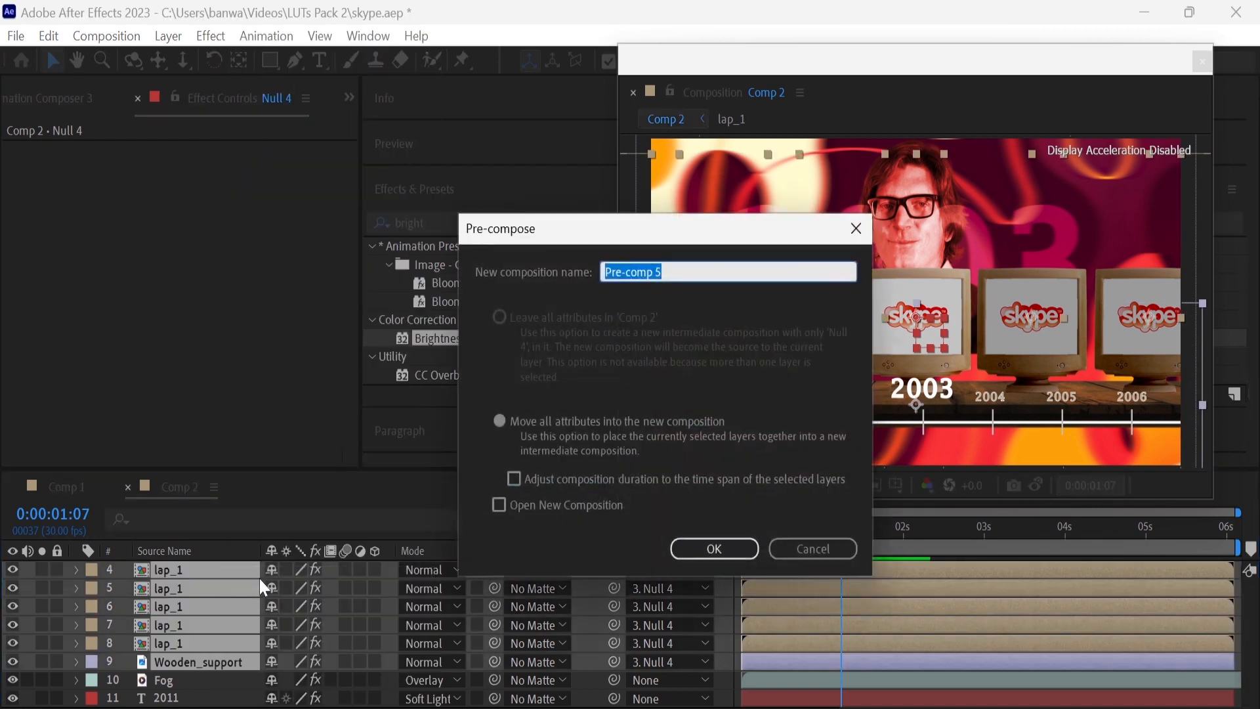
{"action": "type", "text": "Ol"}
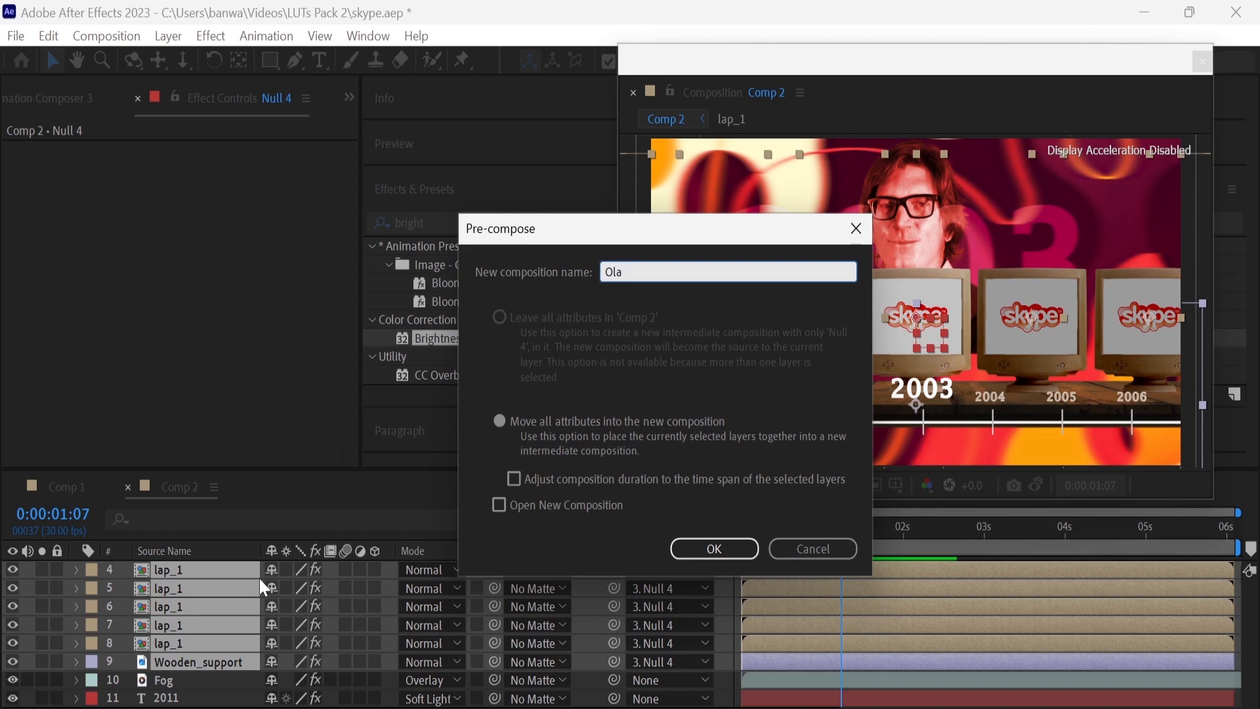
{"action": "type", "text": "d_laptops"}
{"action": "key", "text": "Return"}
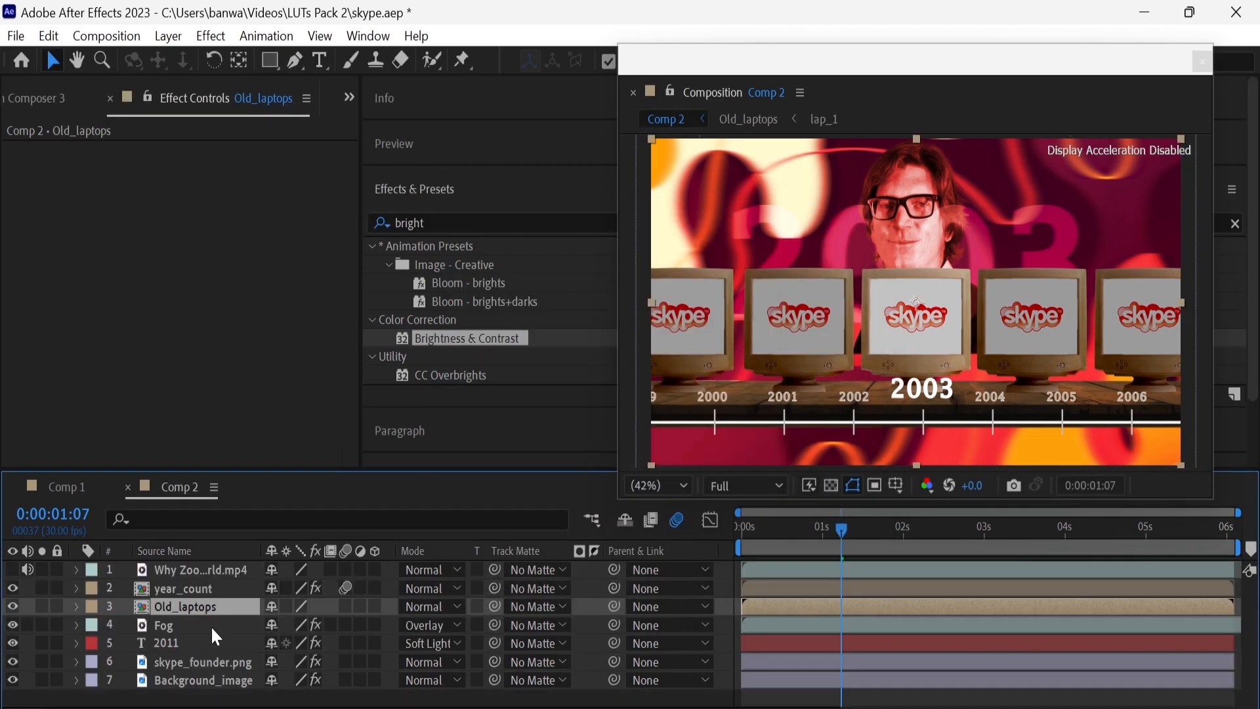
{"action": "left_click", "coordinate": [252, 702]}
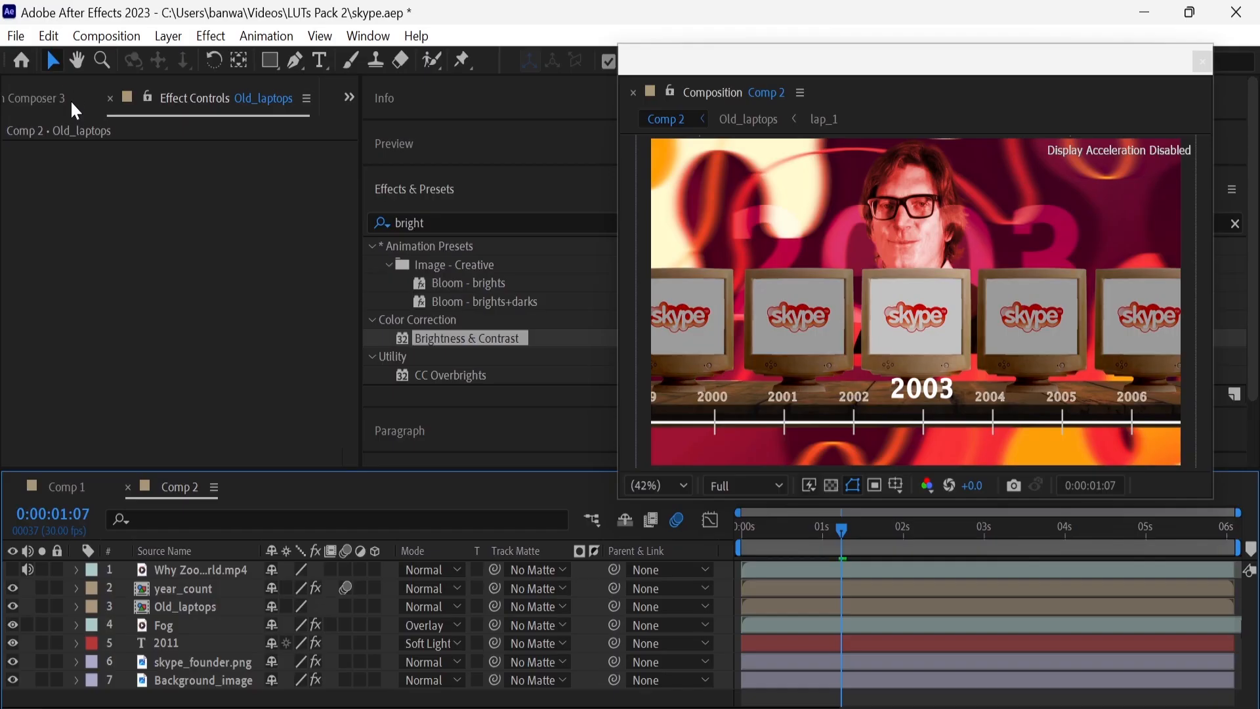
Add Background_image as the topmost layer of Comp 2 and scale it to 145%
{"action": "left_click", "coordinate": [69, 99]}
{"action": "scroll", "coordinate": [80, 353], "scroll_direction": "up", "scroll_amount": 10}
{"action": "left_click_drag", "start_coordinate": [79, 320], "coordinate": [205, 569]}
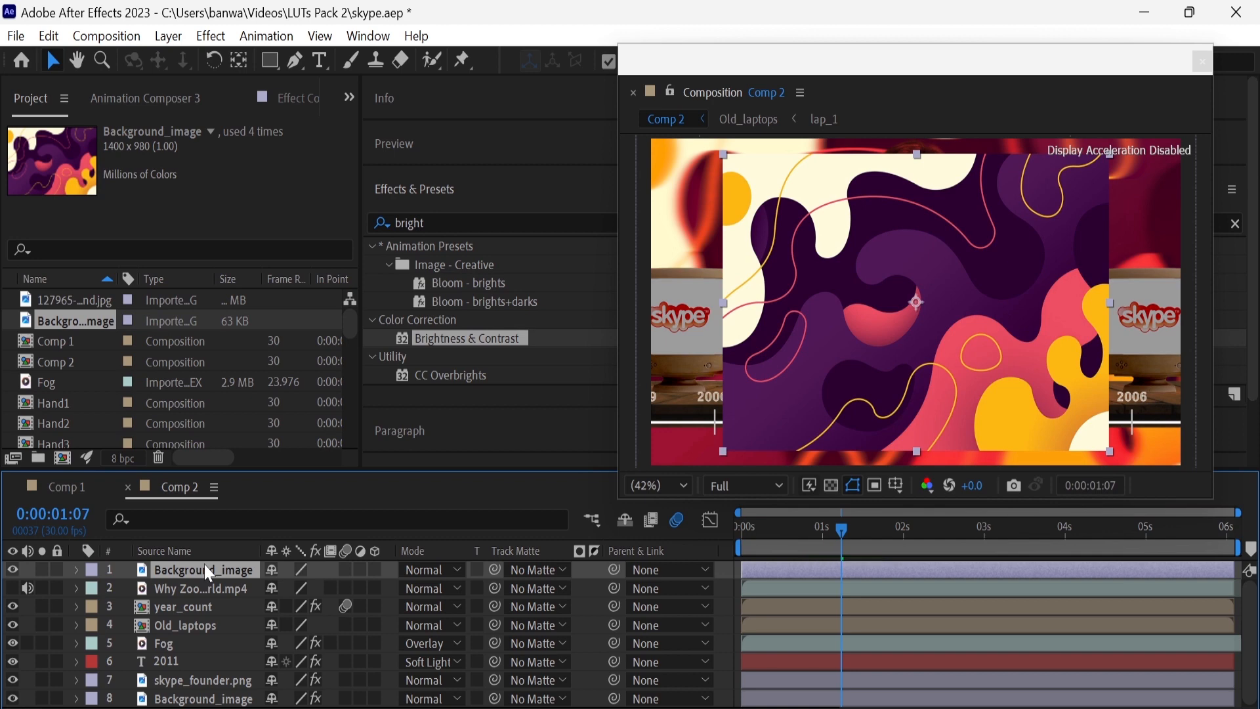
{"action": "key", "text": "s"}
{"action": "left_click_drag", "start_coordinate": [299, 588], "coordinate": [343, 593]}
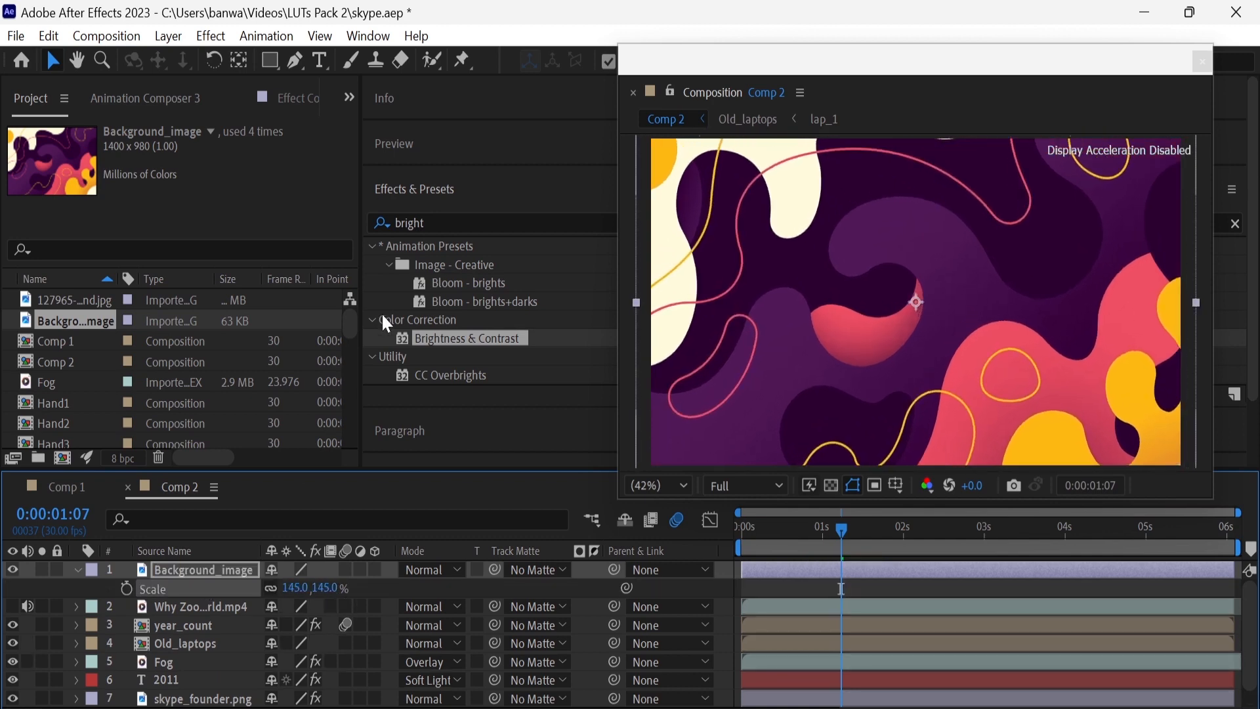
Apply Gaussian Blur to the new Background_image layer with Horizontal dimensions and a blurriness of 30
{"action": "left_click", "coordinate": [441, 222]}
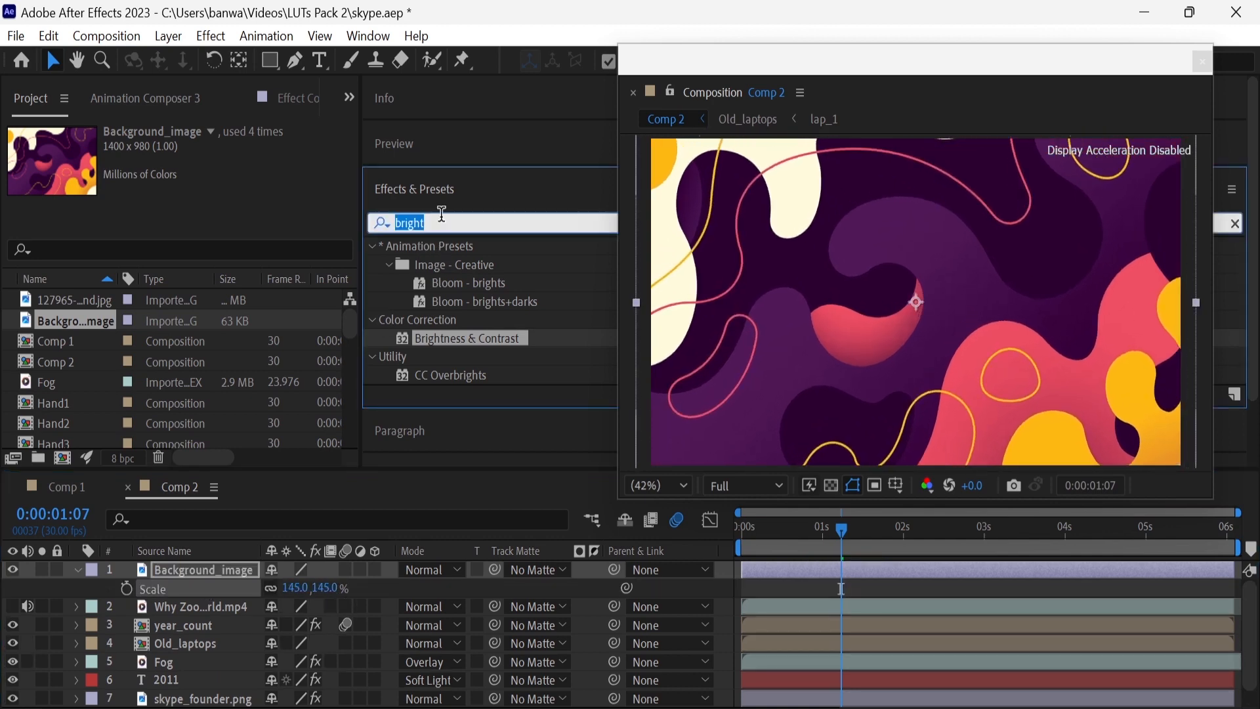
{"action": "type", "text": "gai"}
{"action": "key", "text": "BackSpace"}
{"action": "type", "text": "uss"}
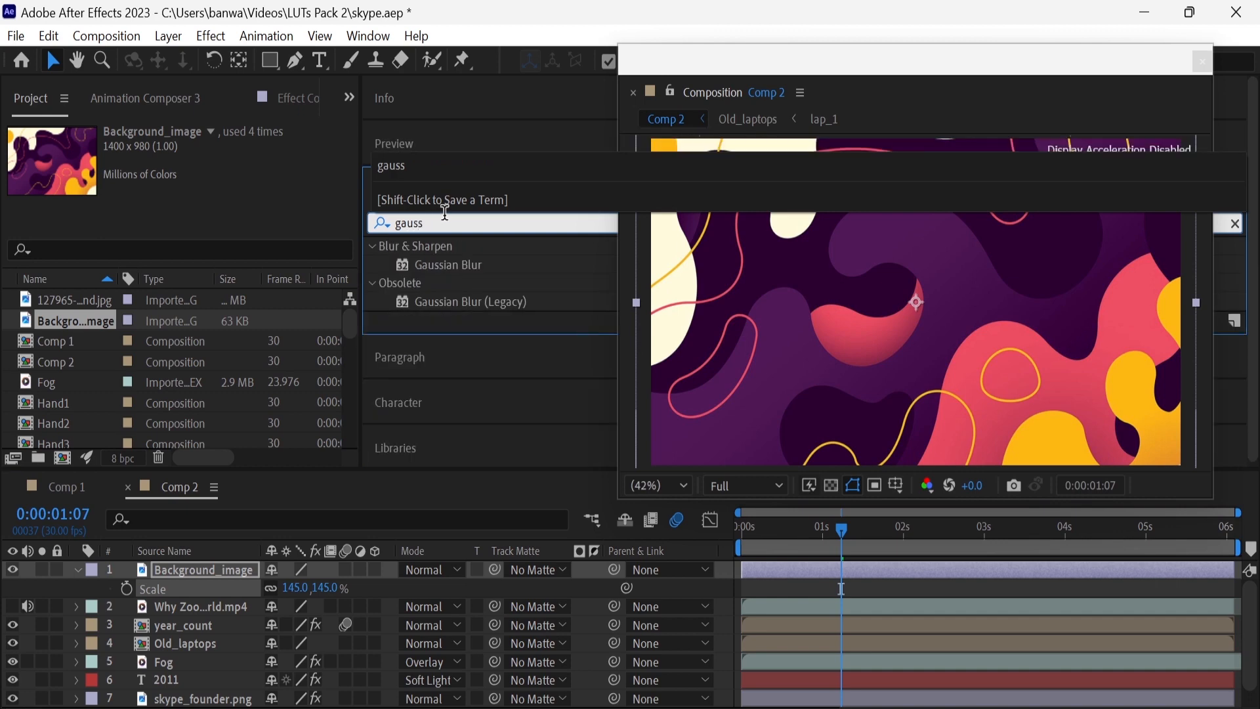
{"action": "left_click_drag", "start_coordinate": [455, 265], "coordinate": [197, 570]}
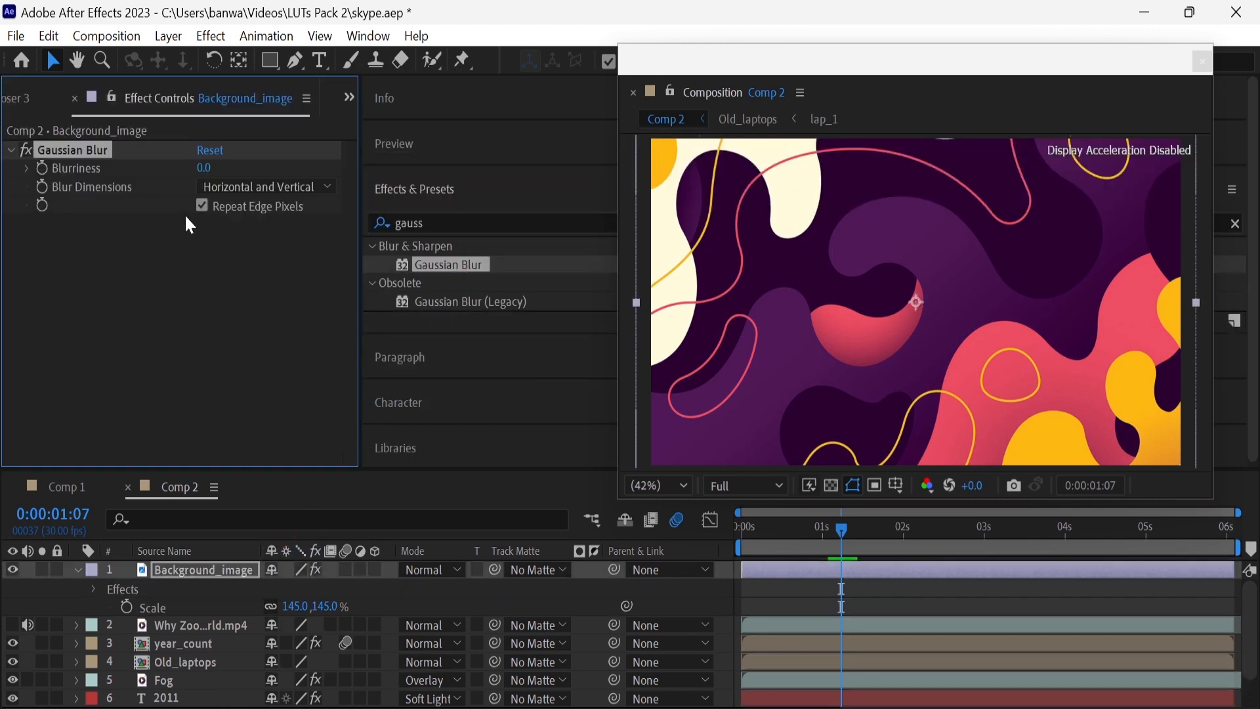
{"action": "left_click", "coordinate": [231, 188]}
{"action": "left_click", "coordinate": [239, 236]}
{"action": "left_click", "coordinate": [203, 168]}
{"action": "type", "text": "30"}
{"action": "key", "text": "Return"}
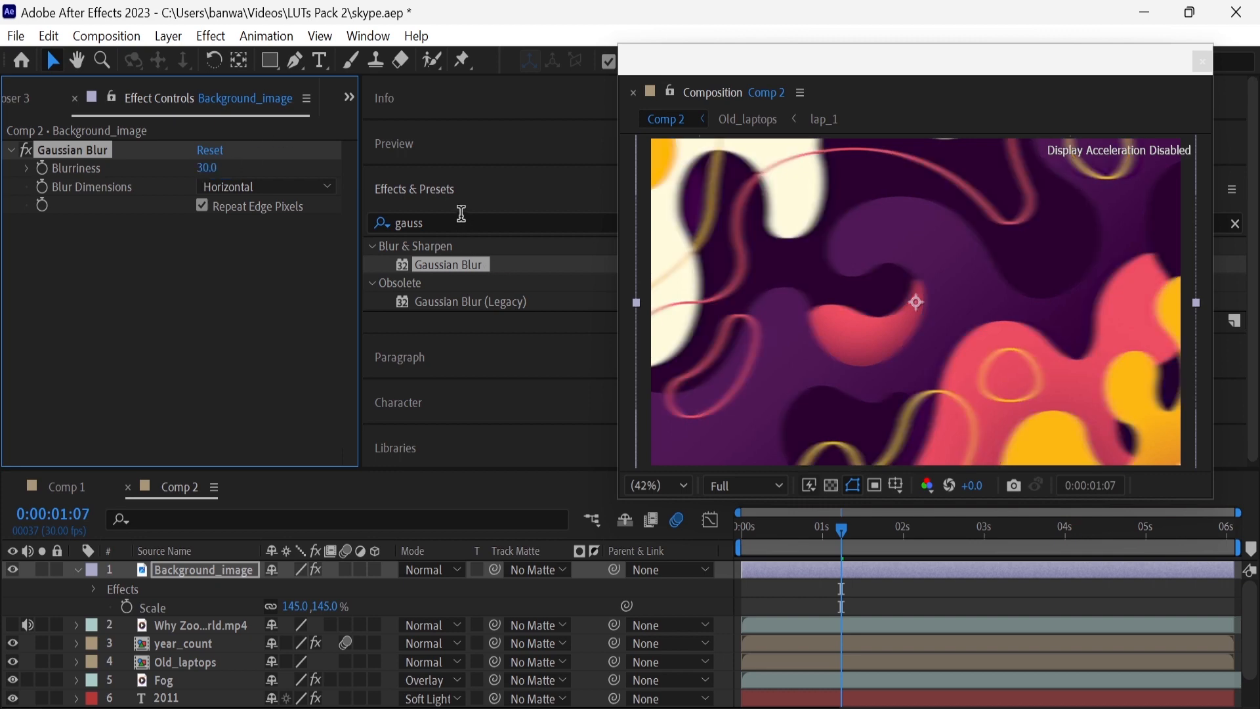
Apply Tint to the new Background_image layer, mapping black to the teal colour 0A6A72
{"action": "left_click", "coordinate": [461, 216]}
{"action": "key", "text": "ctrl+a"}
{"action": "type", "text": "tint"}
{"action": "left_click_drag", "start_coordinate": [450, 315], "coordinate": [225, 575]}
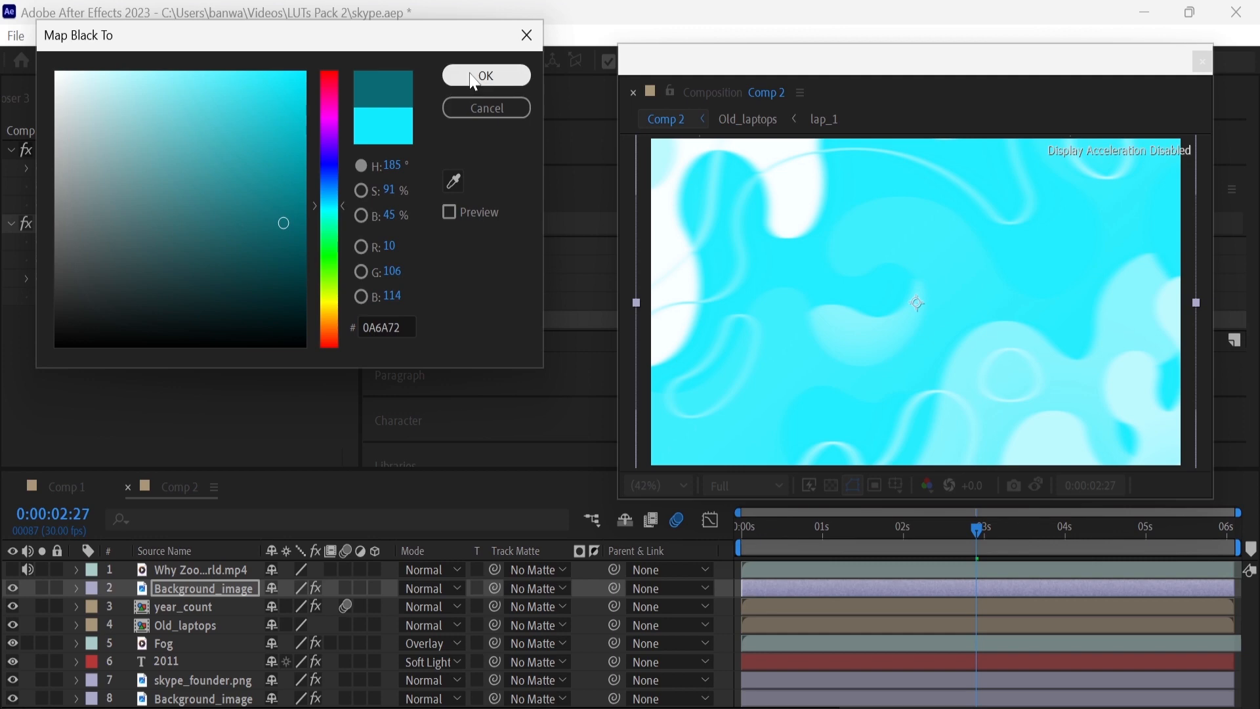
{"action": "left_click", "coordinate": [492, 76]}
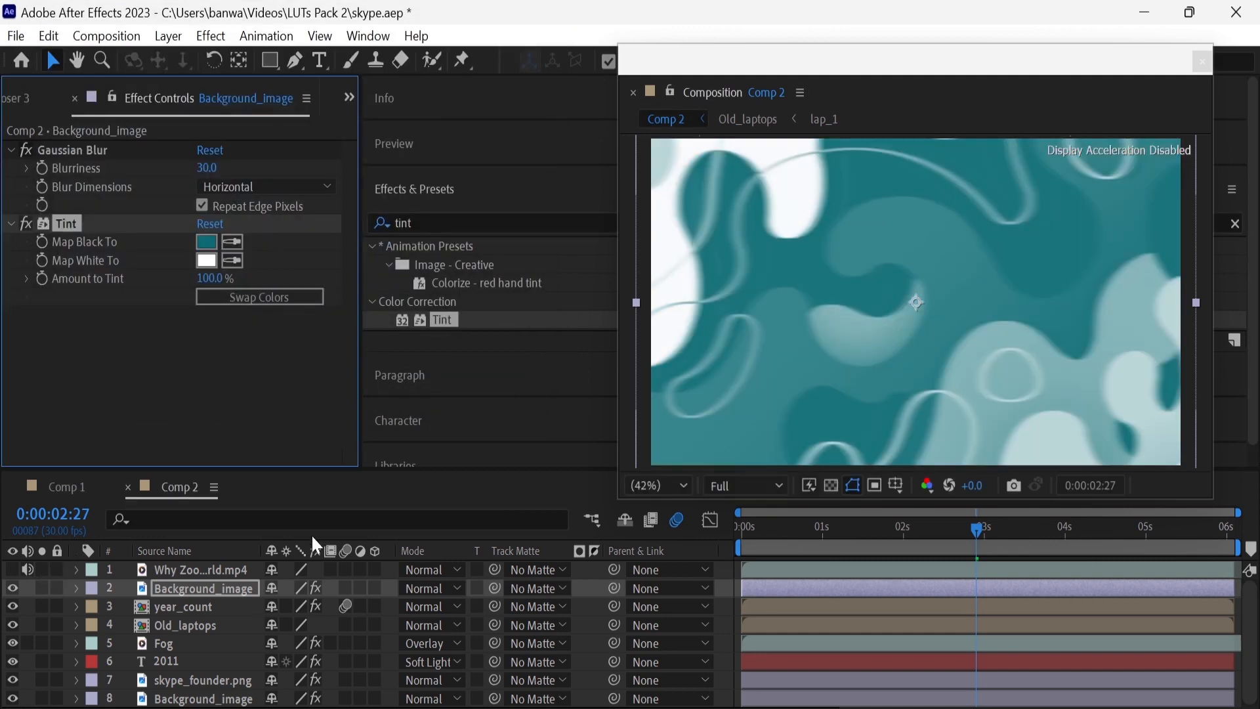
Place zoom_founder.png above the teal Background_image layer and scale it to 241%
{"action": "left_click", "coordinate": [16, 97]}
{"action": "left_click", "coordinate": [30, 98]}
{"action": "left_click_drag", "start_coordinate": [73, 423], "coordinate": [176, 582]}
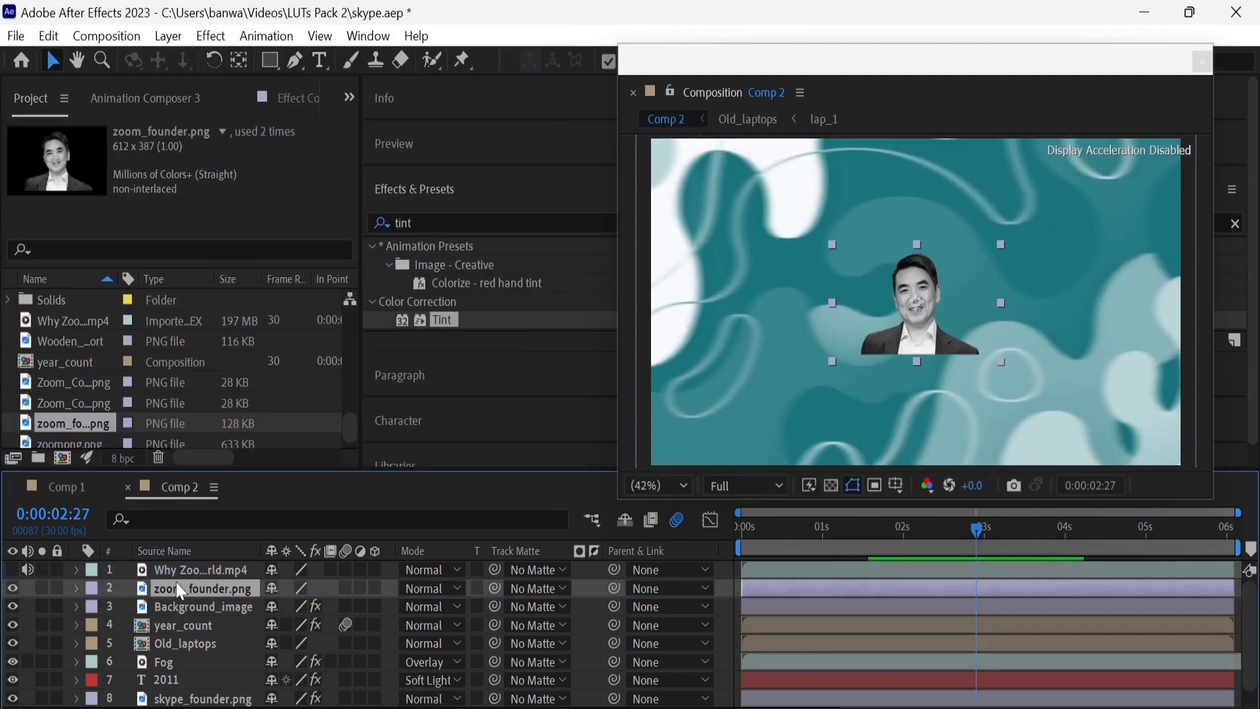
{"action": "key", "text": "s"}
{"action": "left_click_drag", "start_coordinate": [296, 607], "coordinate": [446, 621]}
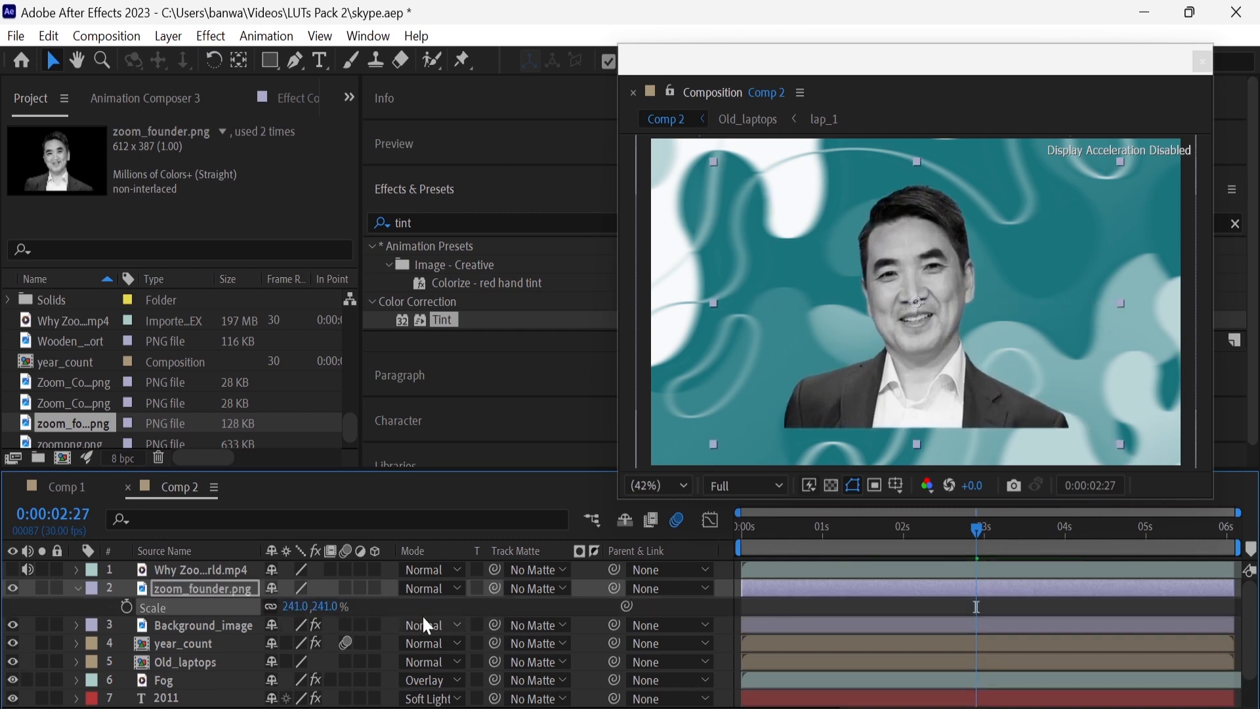
Copy the Tint effect from Background_image to zoom_founder.png and set its Amount to Tint to 30%
{"action": "left_click", "coordinate": [442, 221]}
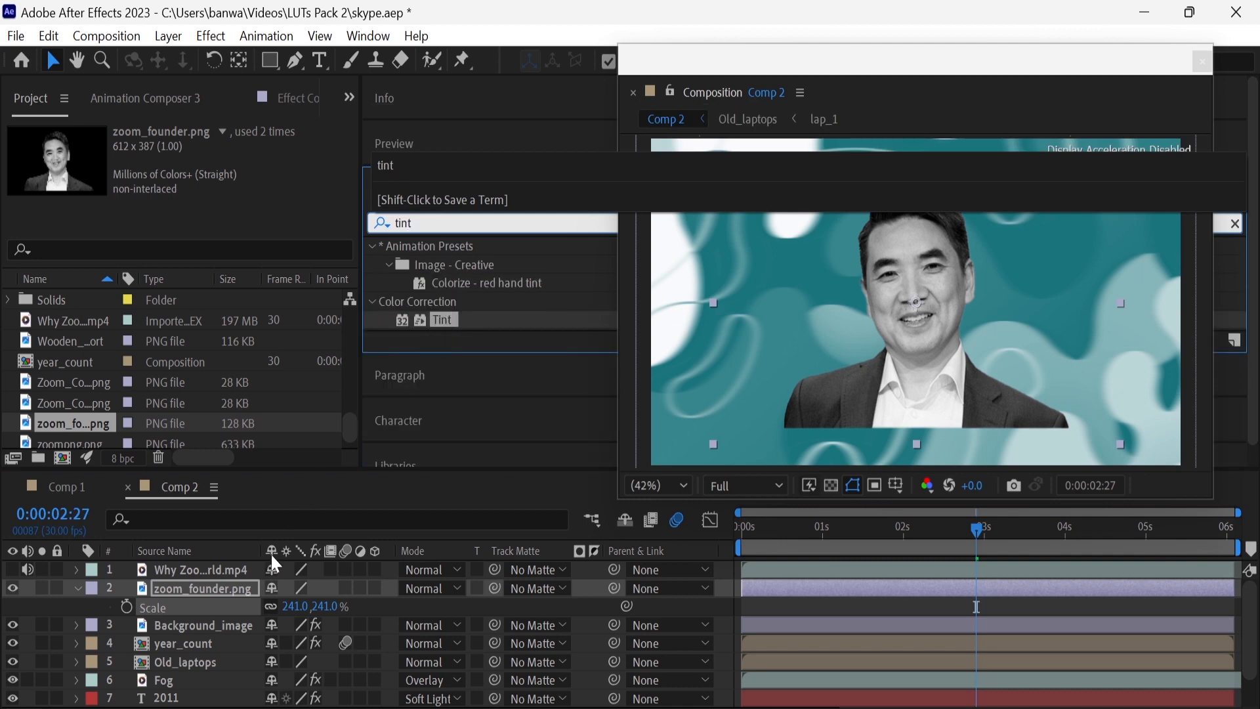
{"action": "left_click", "coordinate": [215, 624]}
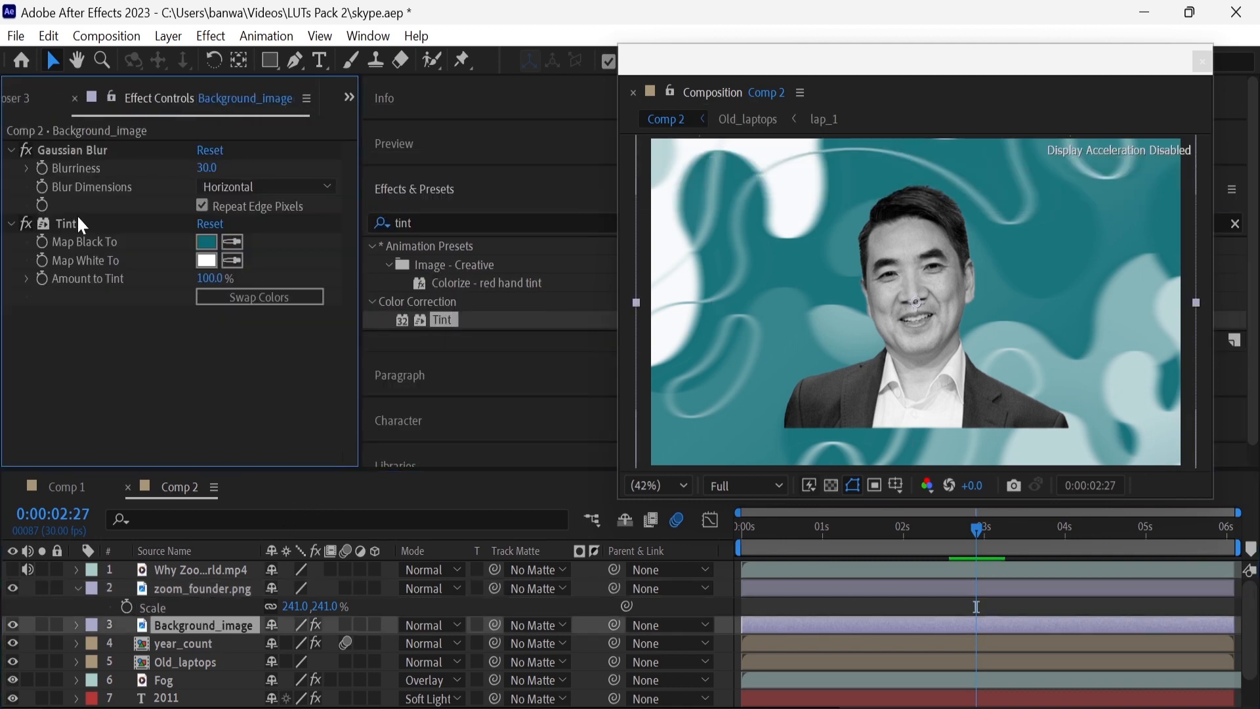
{"action": "left_click", "coordinate": [70, 226]}
{"action": "left_click_drag", "start_coordinate": [70, 227], "coordinate": [227, 588]}
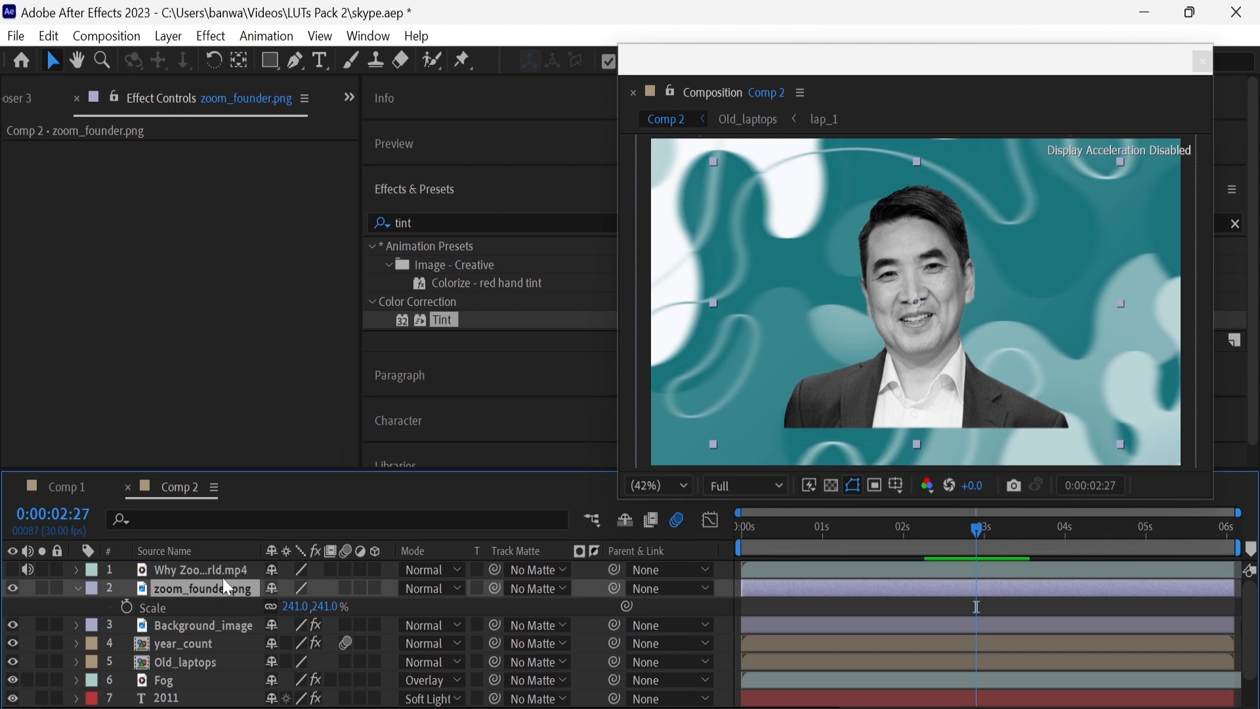
{"action": "left_click", "coordinate": [215, 205]}
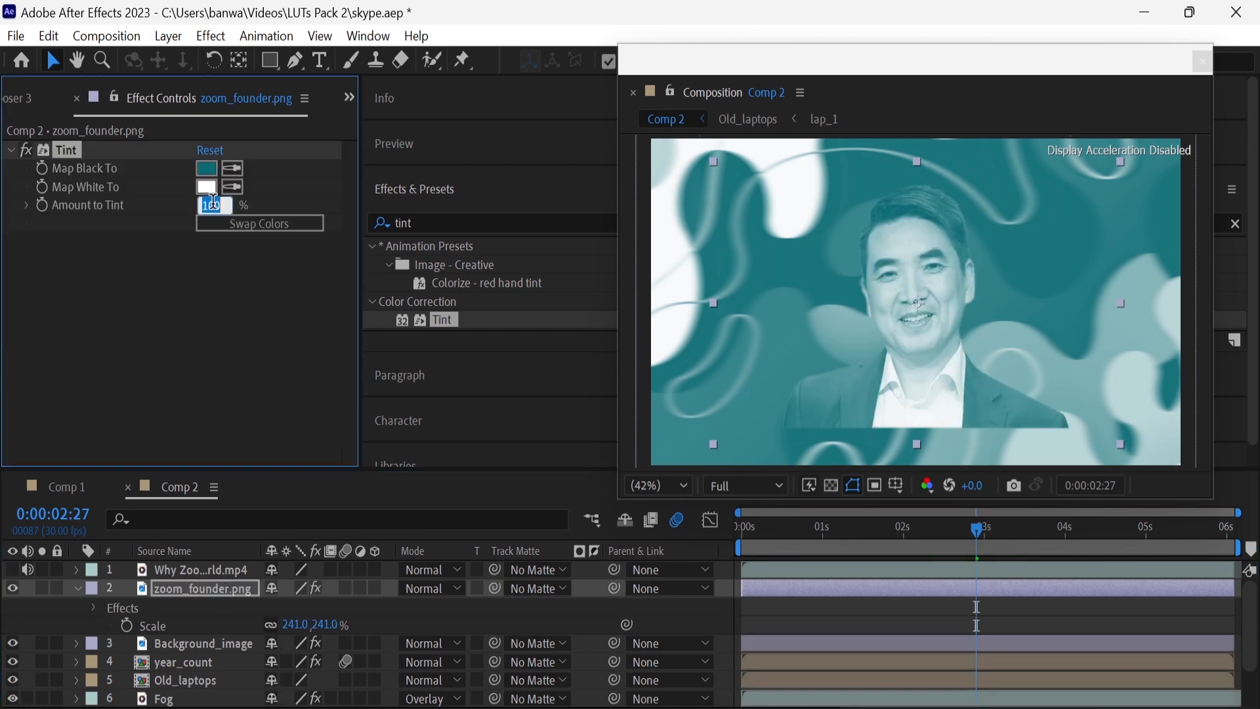
{"action": "key", "text": "Return"}
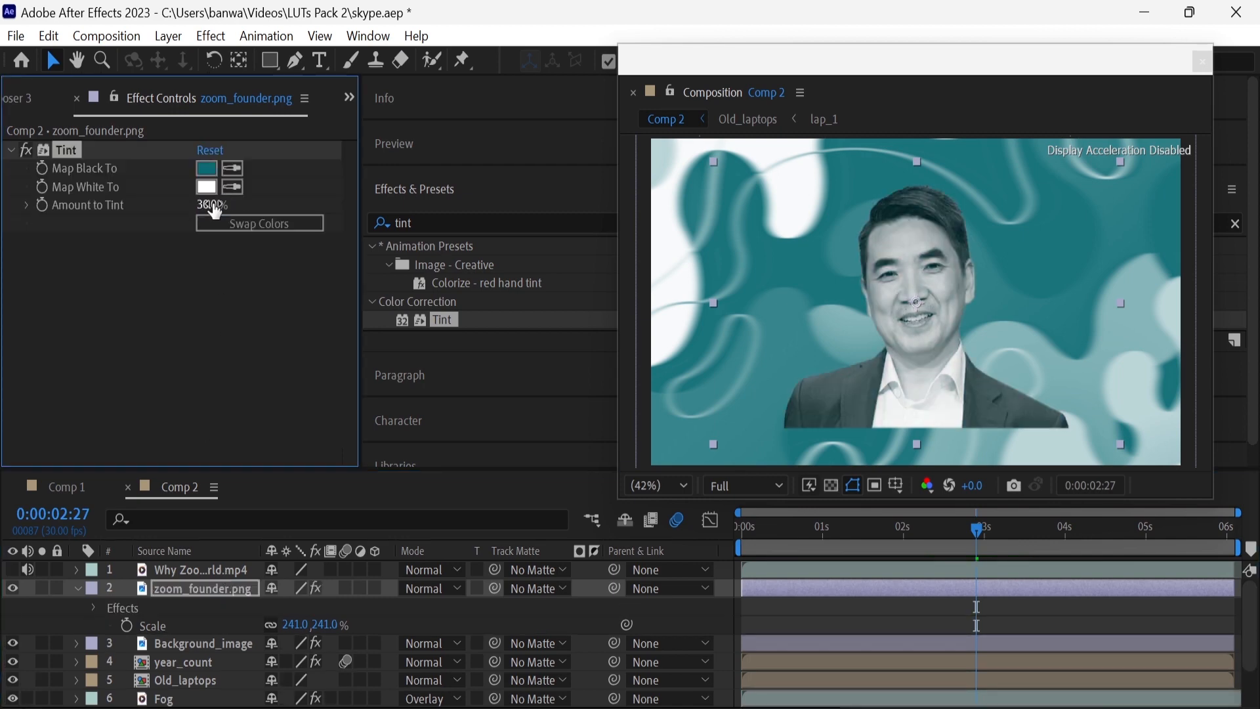
{"action": "left_click", "coordinate": [78, 590]}
Add the text 2011 over the founder image in Comp 2
{"action": "left_click", "coordinate": [319, 60]}
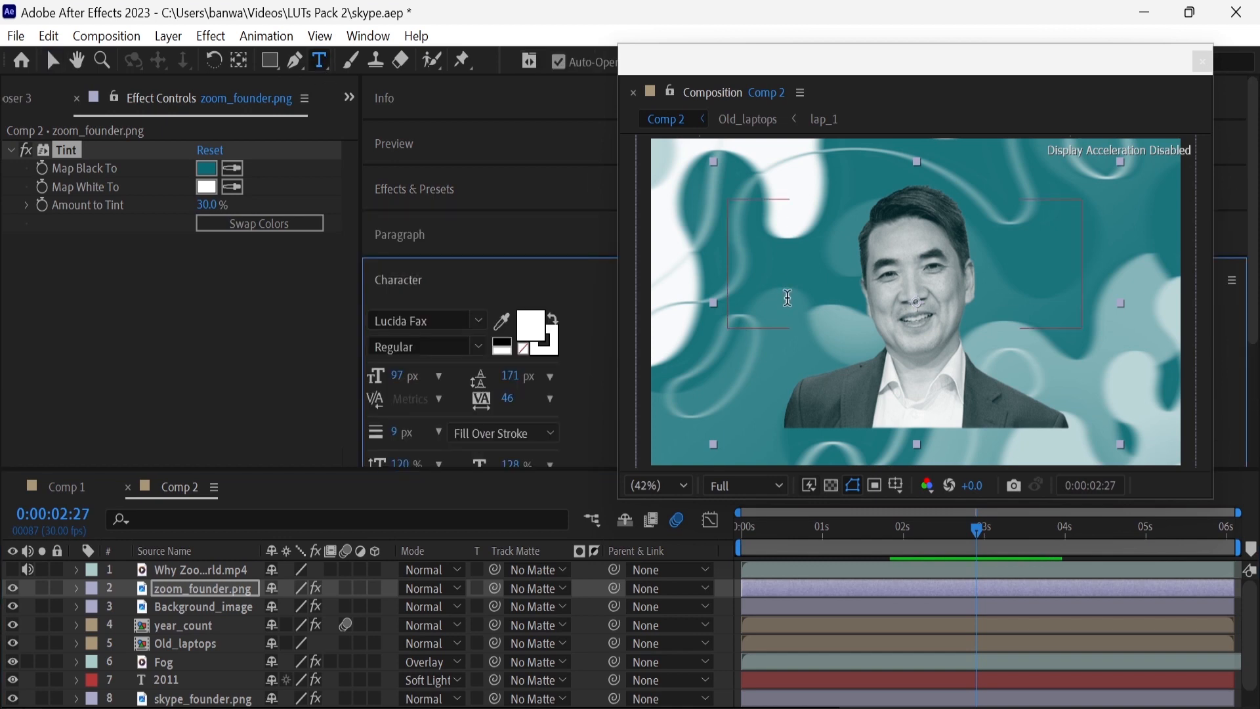
{"action": "left_click", "coordinate": [785, 351]}
{"action": "type", "text": "201"}
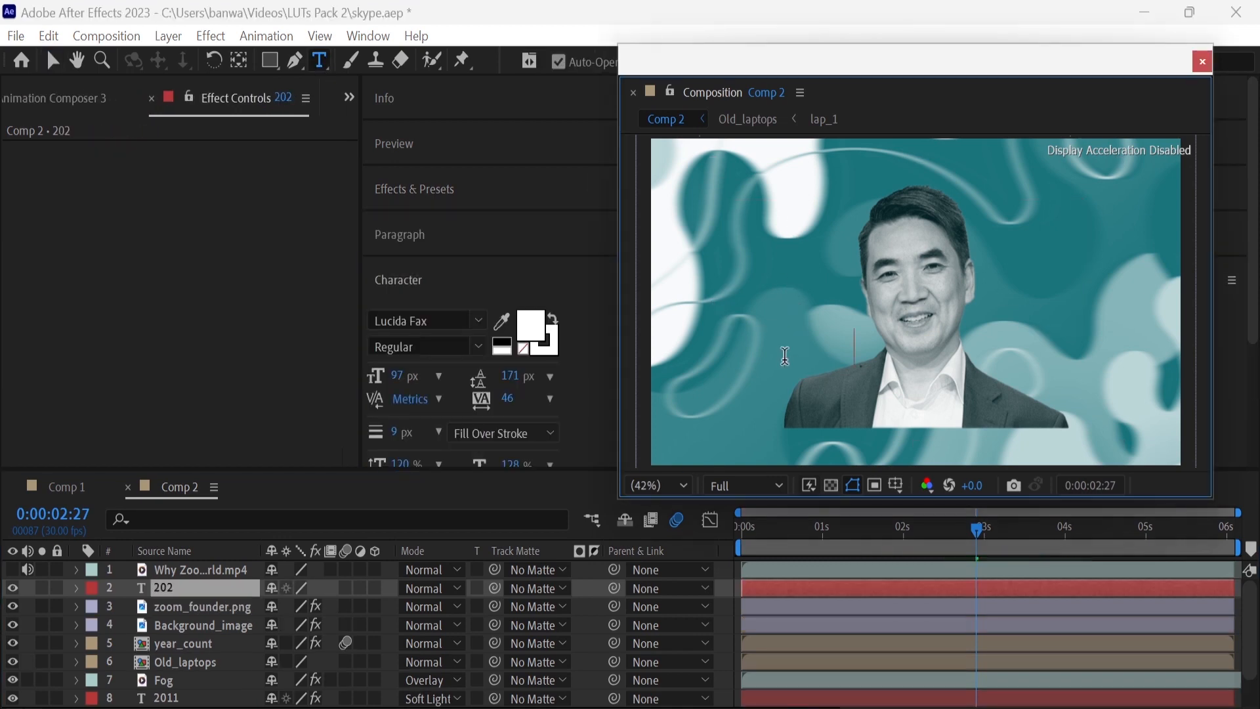
{"action": "key", "text": "BackSpace"}
{"action": "type", "text": "11"}
{"action": "left_click", "coordinate": [252, 590]}
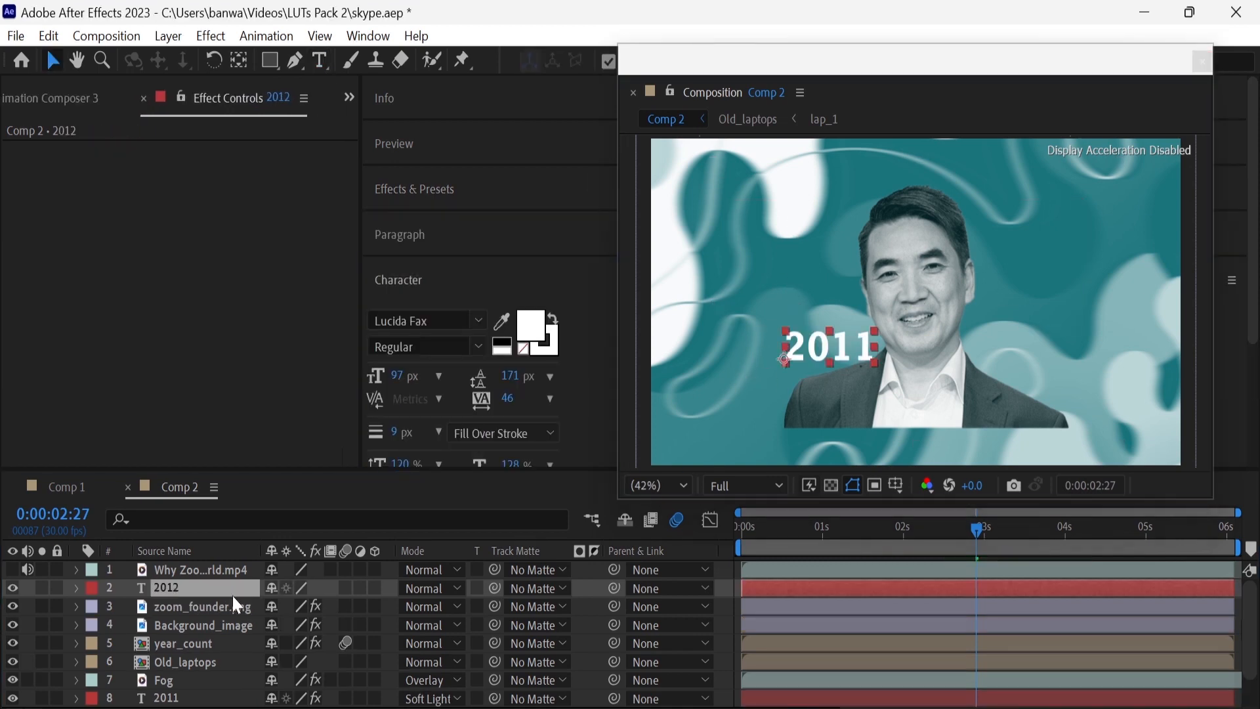
Scale the new 2011 text layer to 400% and set its position to 259.9, 727.9
{"action": "key", "text": "s"}
{"action": "left_click", "coordinate": [300, 605]}
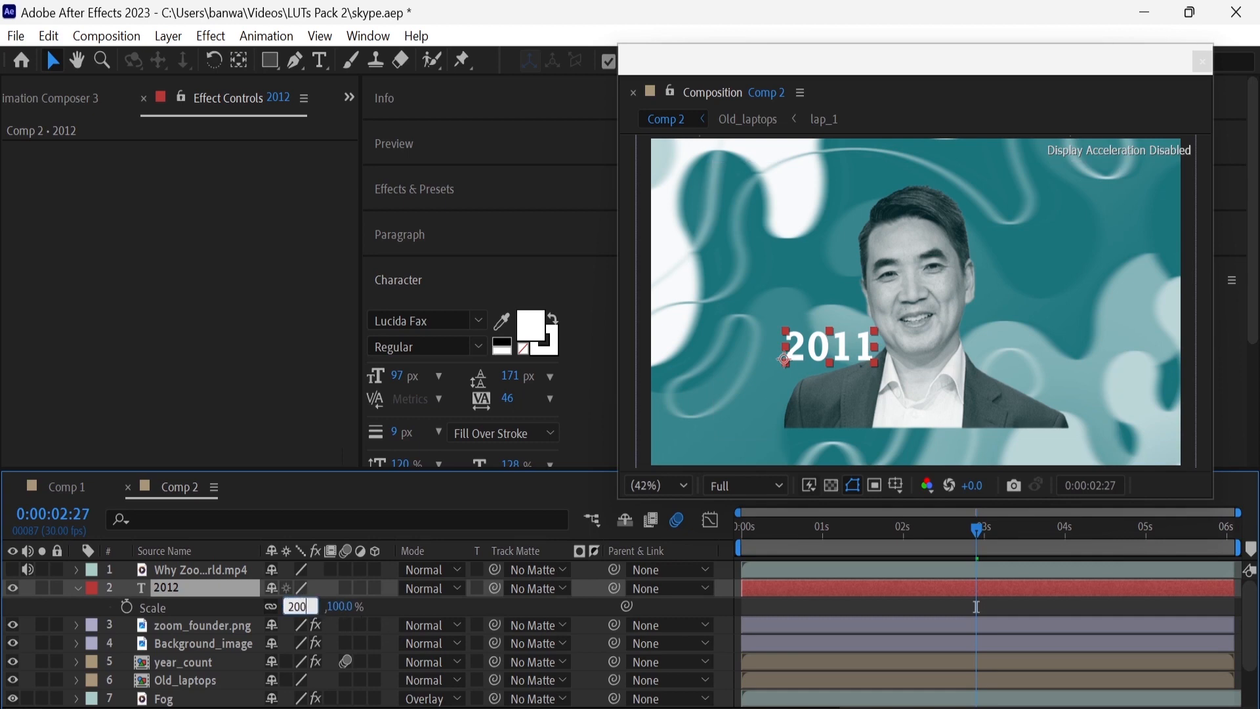
{"action": "key", "text": "Return"}
{"action": "left_click", "coordinate": [301, 605]}
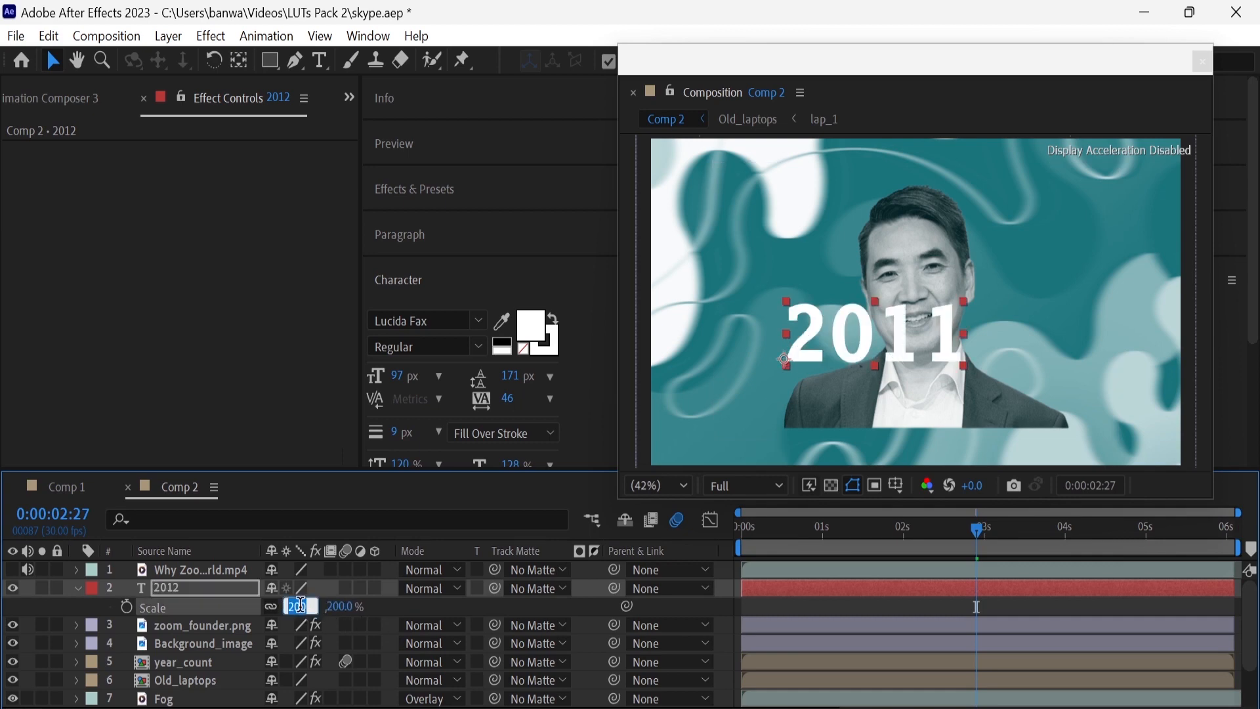
{"action": "key", "text": "Return"}
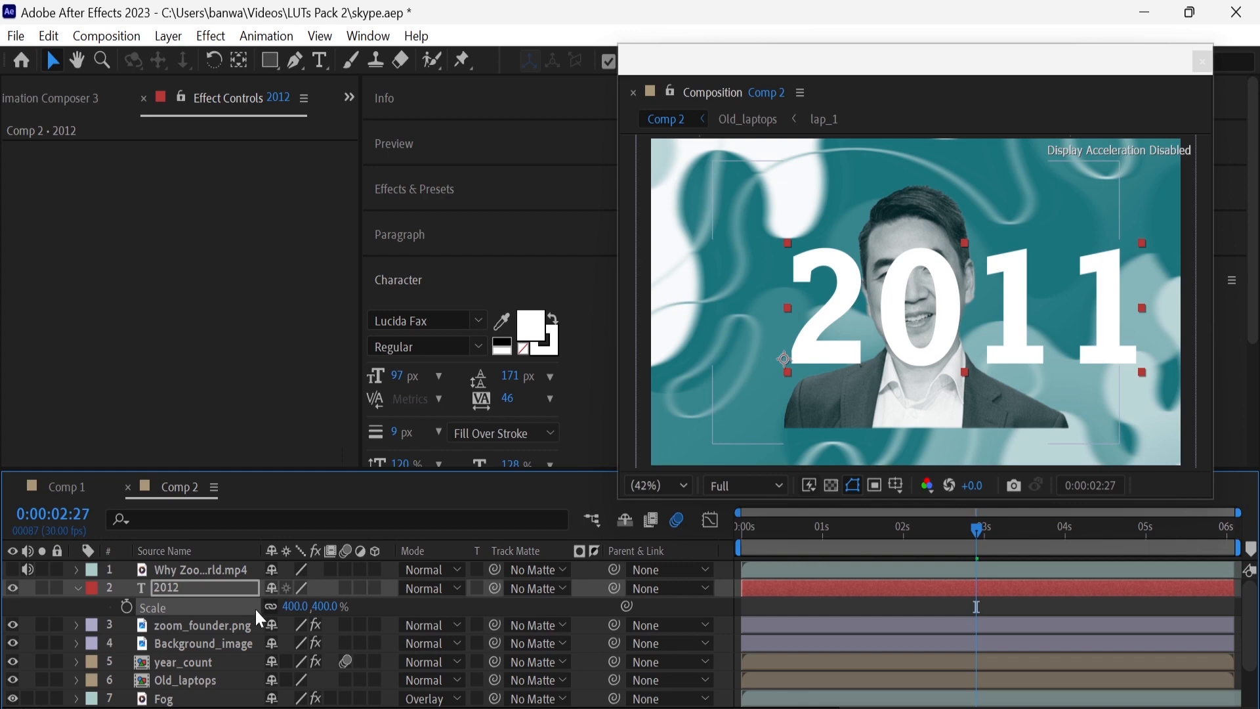
{"action": "key", "text": "p"}
{"action": "left_click_drag", "start_coordinate": [279, 609], "coordinate": [86, 595]}
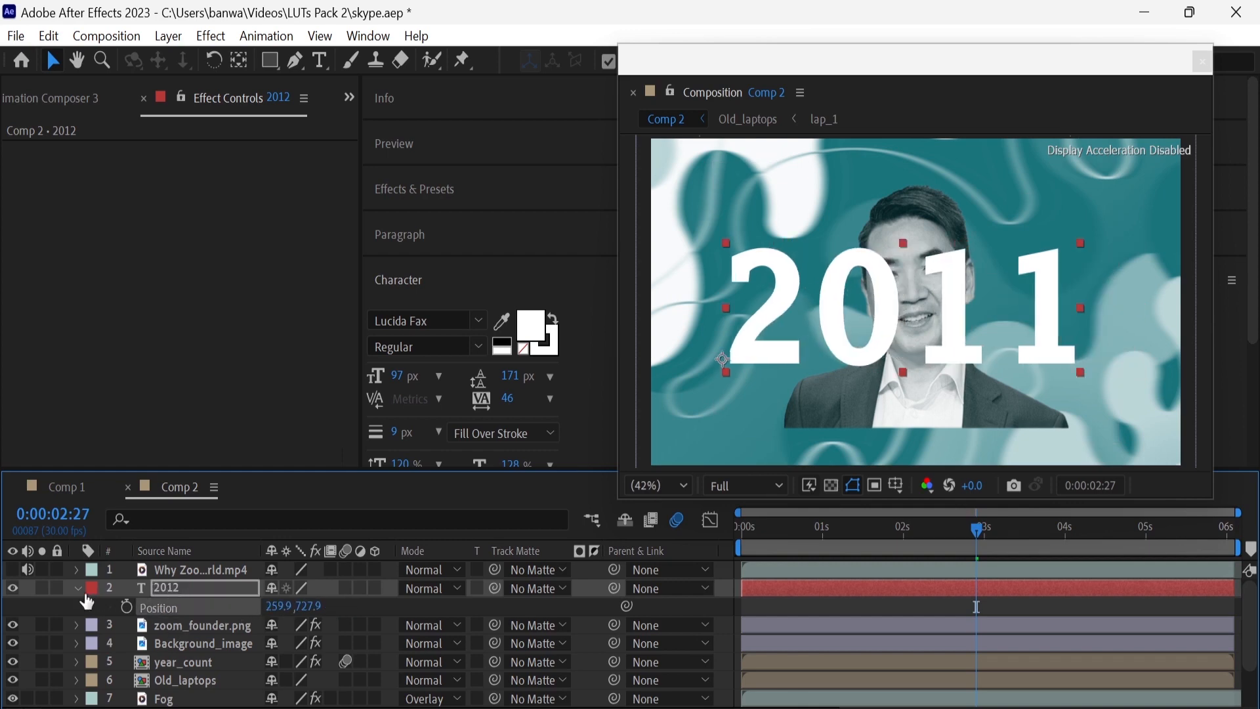
{"action": "key", "text": "p"}
Place the Fog footage above the new 2011 text layer and set its blending mode to Overlay
{"action": "scroll", "coordinate": [100, 97], "scroll_direction": "up", "scroll_amount": 2}
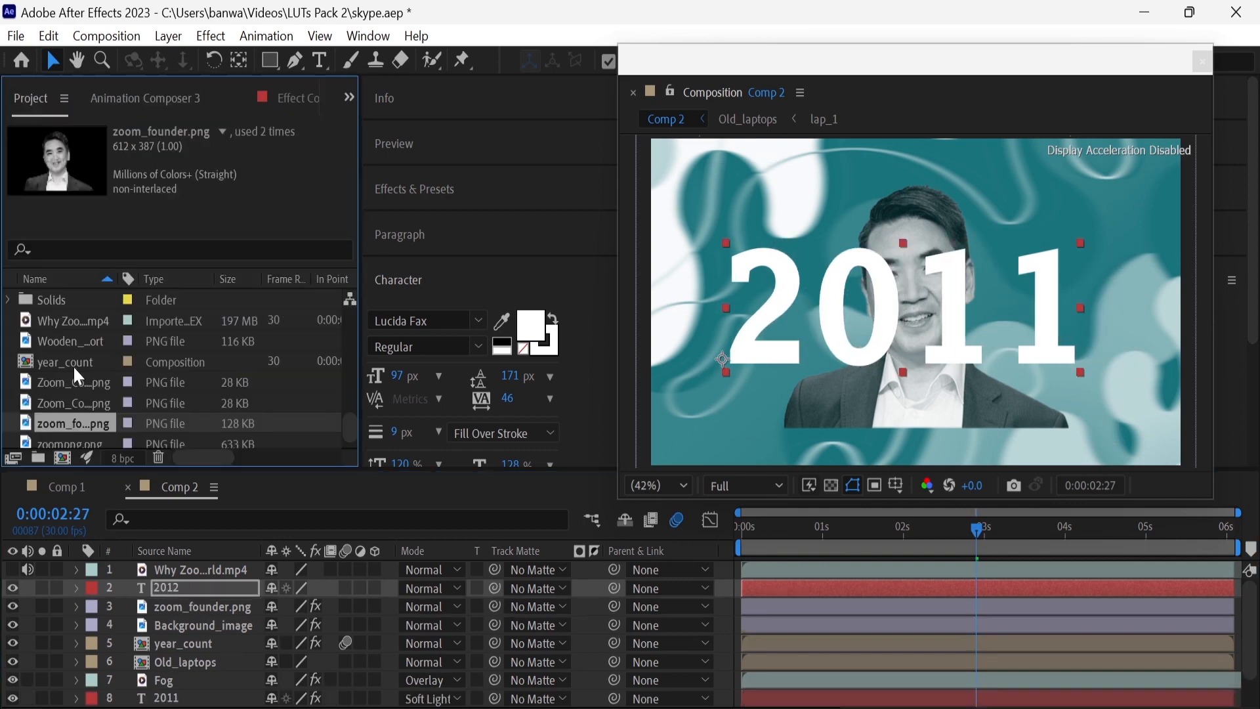
{"action": "scroll", "coordinate": [75, 386], "scroll_direction": "up", "scroll_amount": 8}
{"action": "left_click_drag", "start_coordinate": [74, 380], "coordinate": [163, 577]}
{"action": "left_click", "coordinate": [459, 588]}
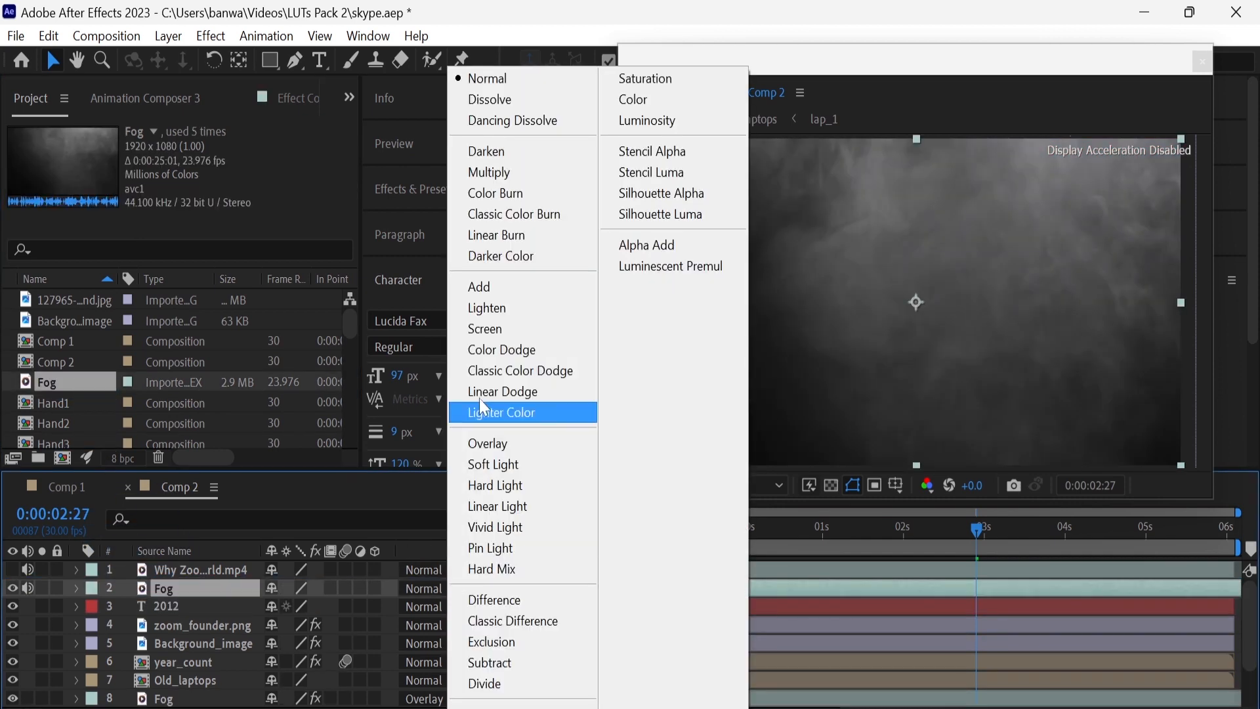
{"action": "left_click", "coordinate": [492, 464]}
{"action": "left_click", "coordinate": [453, 588]}
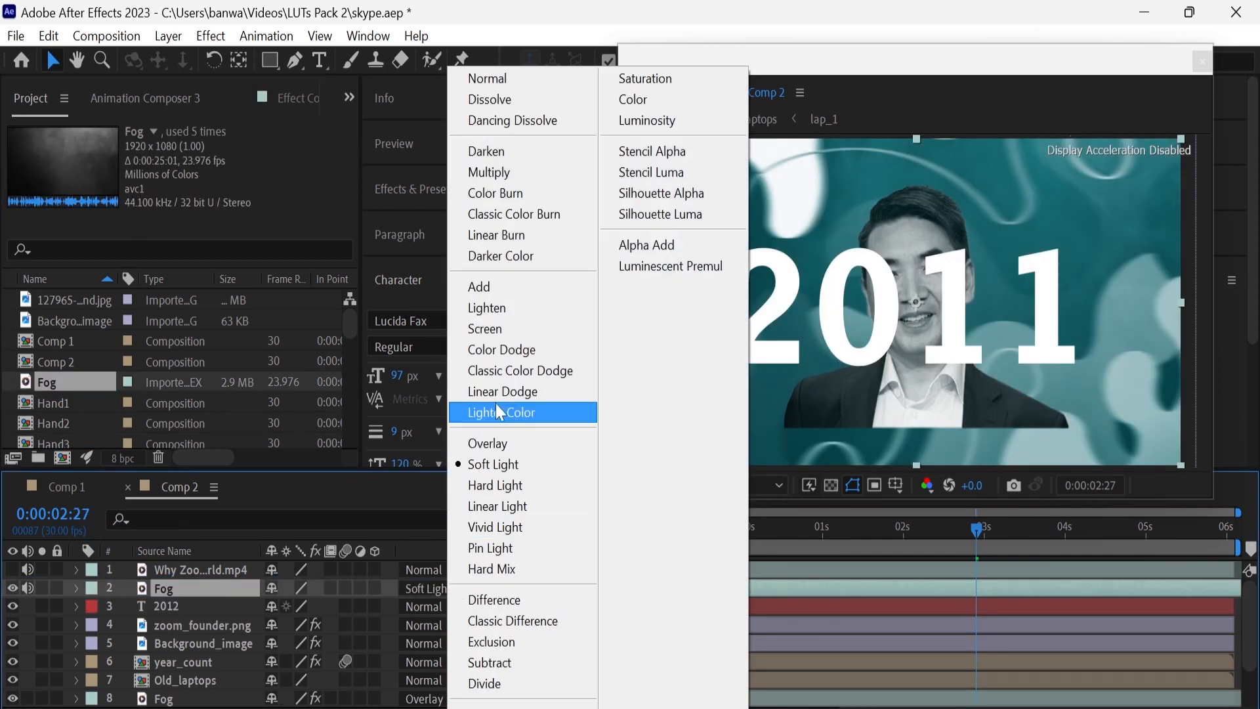
{"action": "left_click", "coordinate": [498, 441]}
Apply Tint to the new Fog layer, mapping black to a dark teal sampled from the composition's background
{"action": "left_click", "coordinate": [427, 197]}
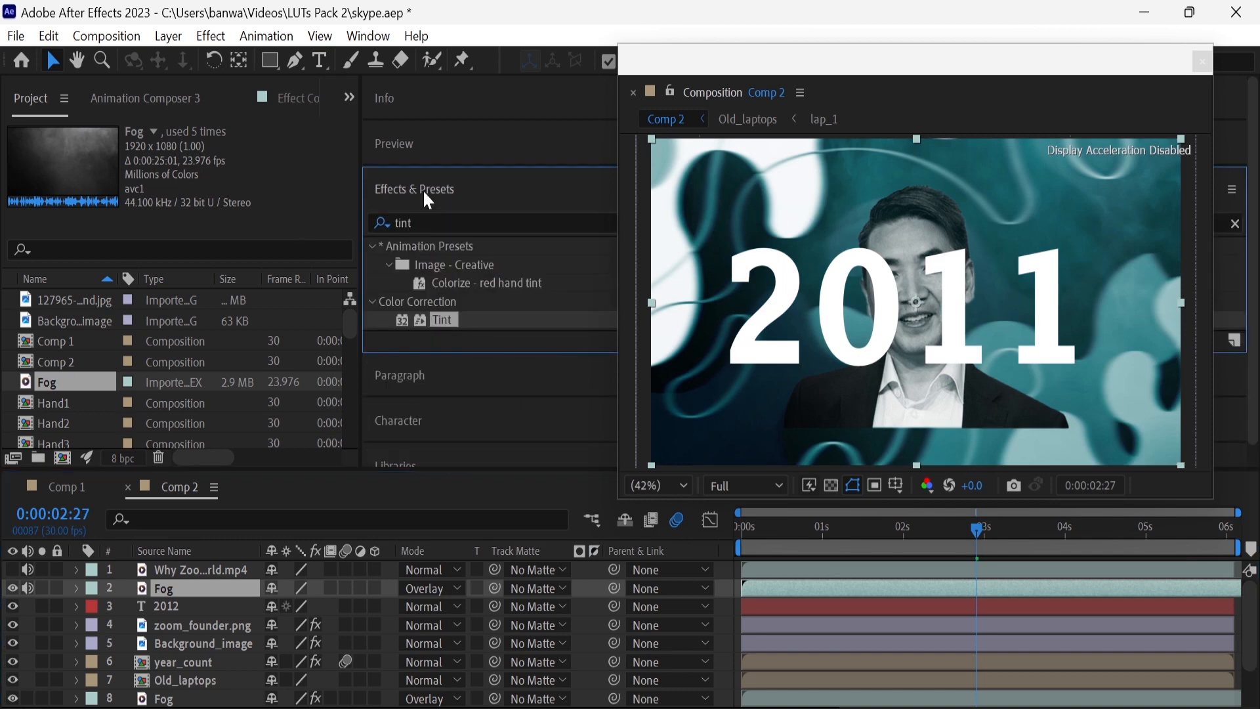
{"action": "left_click_drag", "start_coordinate": [428, 341], "coordinate": [212, 588]}
{"action": "left_click", "coordinate": [232, 168]}
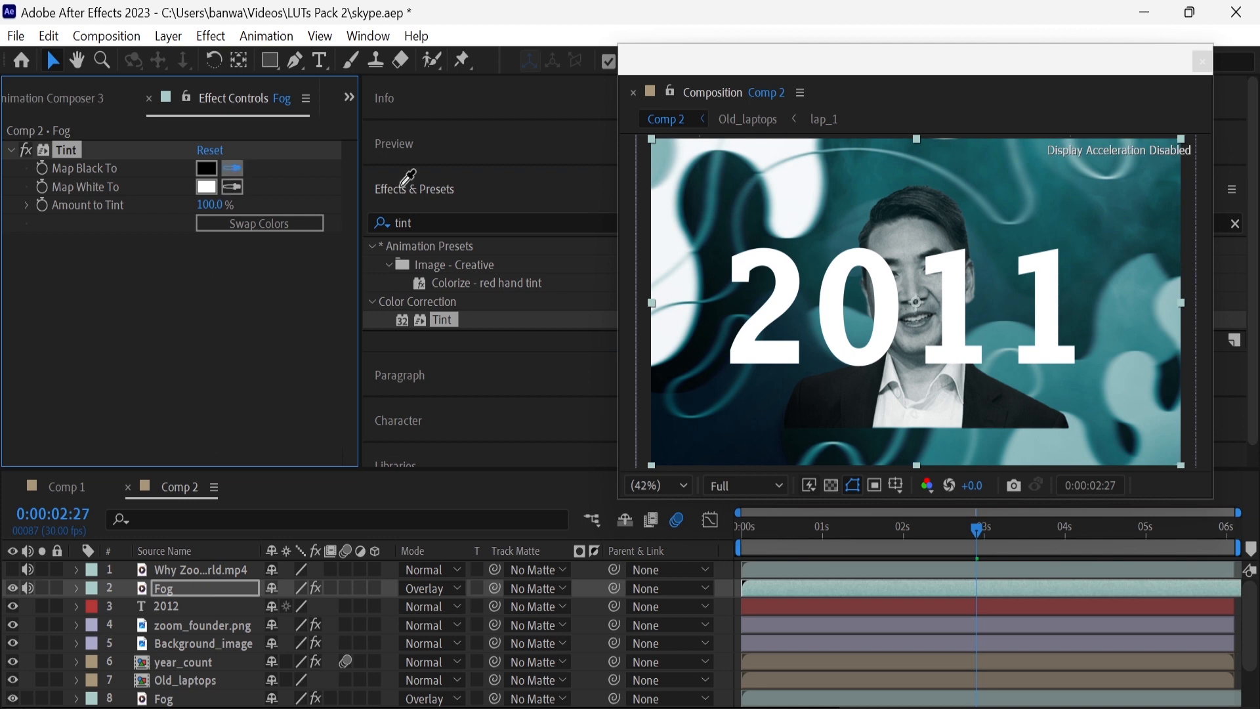
{"action": "left_click", "coordinate": [849, 191]}
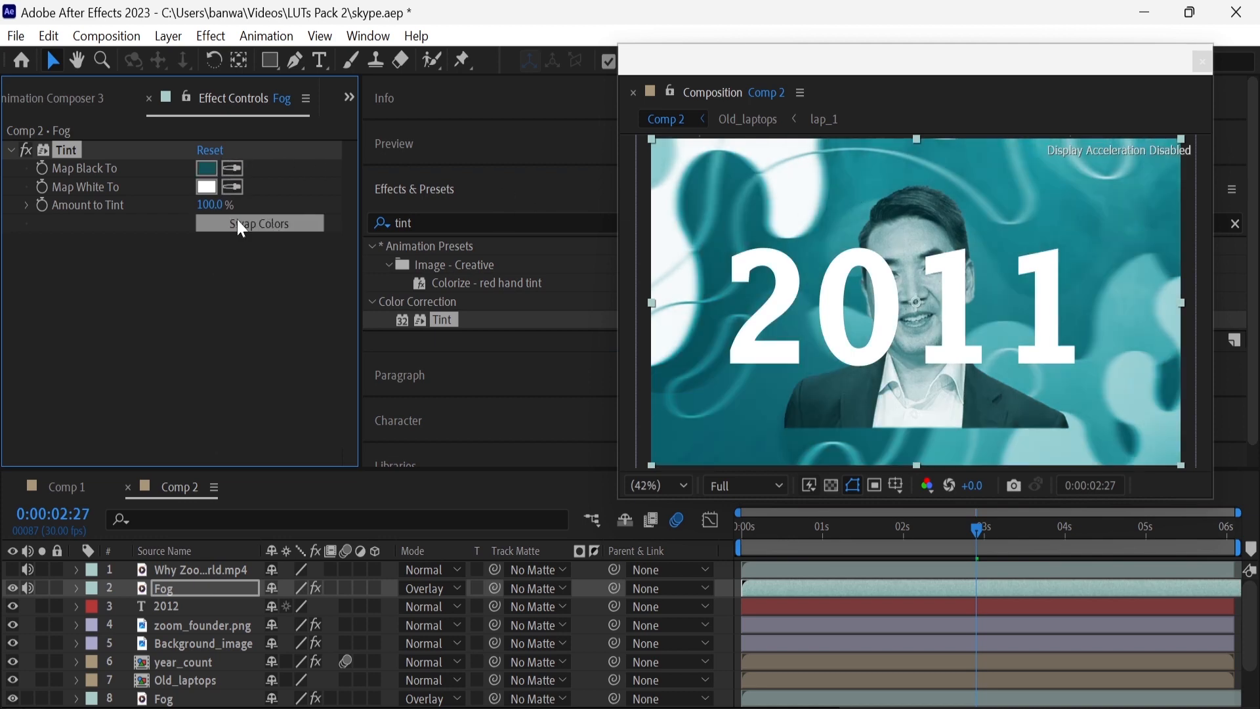
Set the opacity of the tinted Fog layer to 60%
{"action": "left_click", "coordinate": [227, 585]}
{"action": "key", "text": "t"}
{"action": "left_click", "coordinate": [280, 606]}
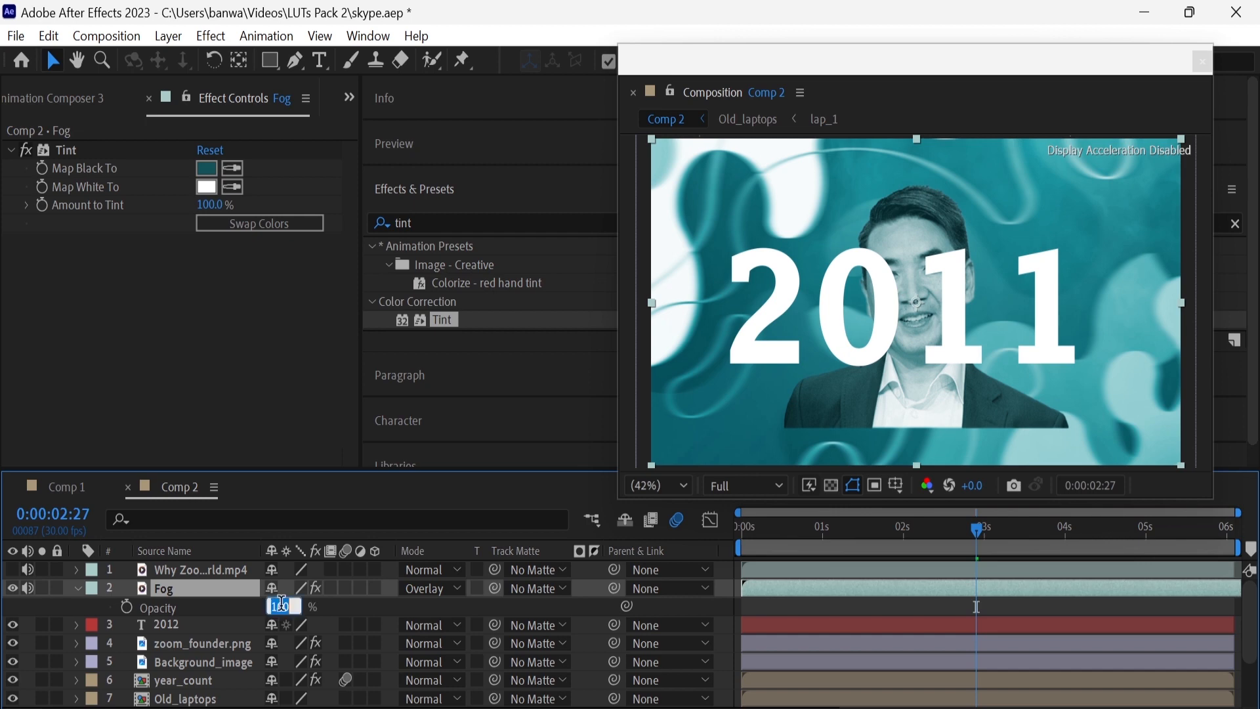
{"action": "type", "text": "60"}
{"action": "key", "text": "Return"}
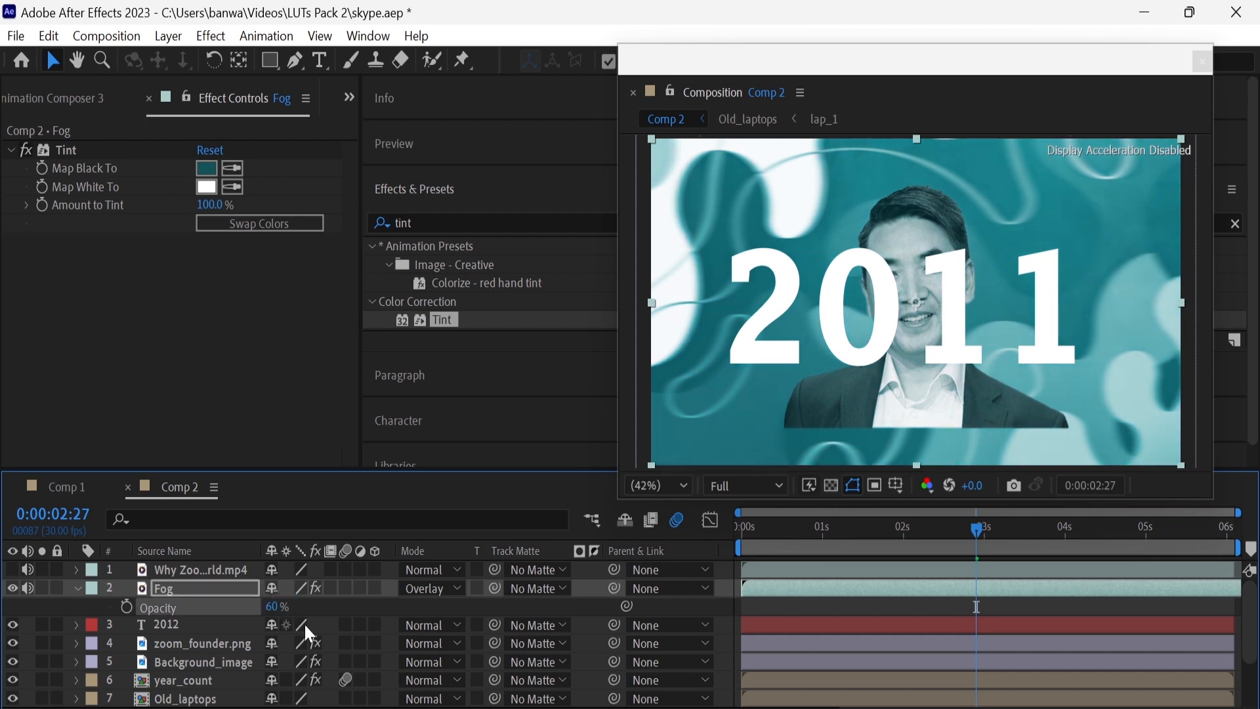
Set the blending mode of the large 2011 text layer to Overlay
{"action": "left_click", "coordinate": [215, 175]}
{"action": "left_click_drag", "start_coordinate": [258, 227], "coordinate": [250, 268]}
{"action": "left_click", "coordinate": [485, 75]}
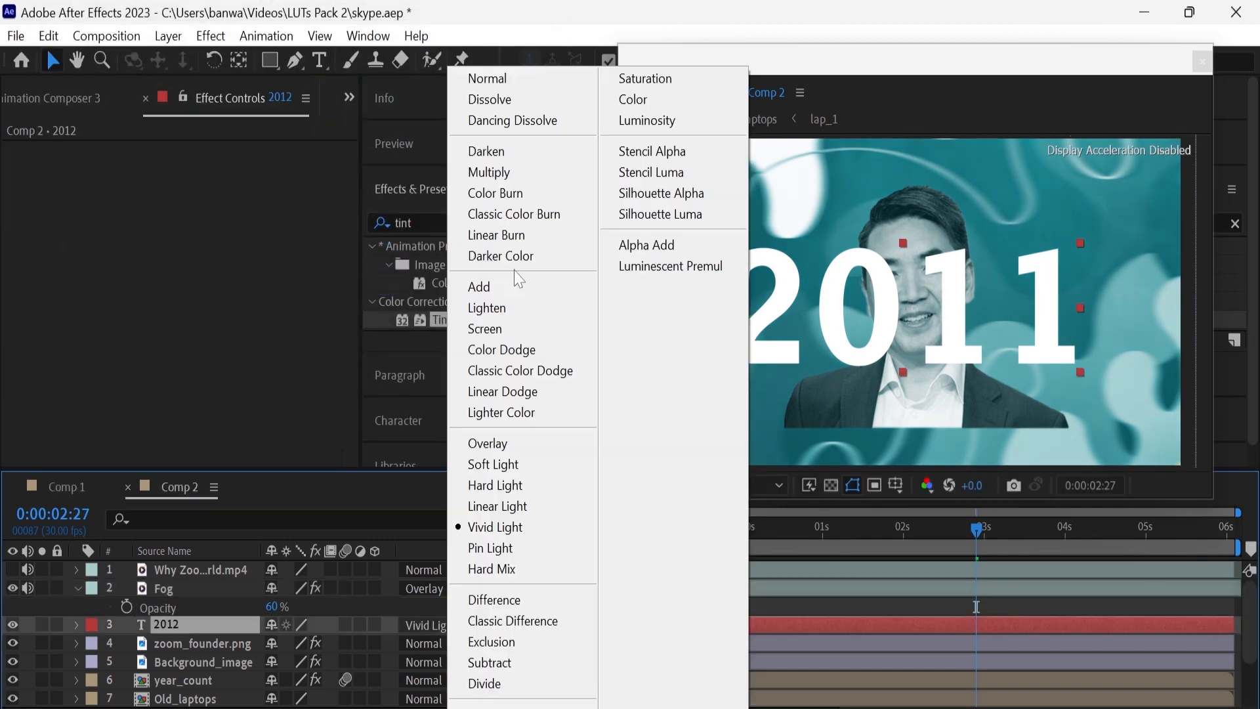
{"action": "left_click", "coordinate": [515, 328]}
{"action": "left_click", "coordinate": [423, 624]}
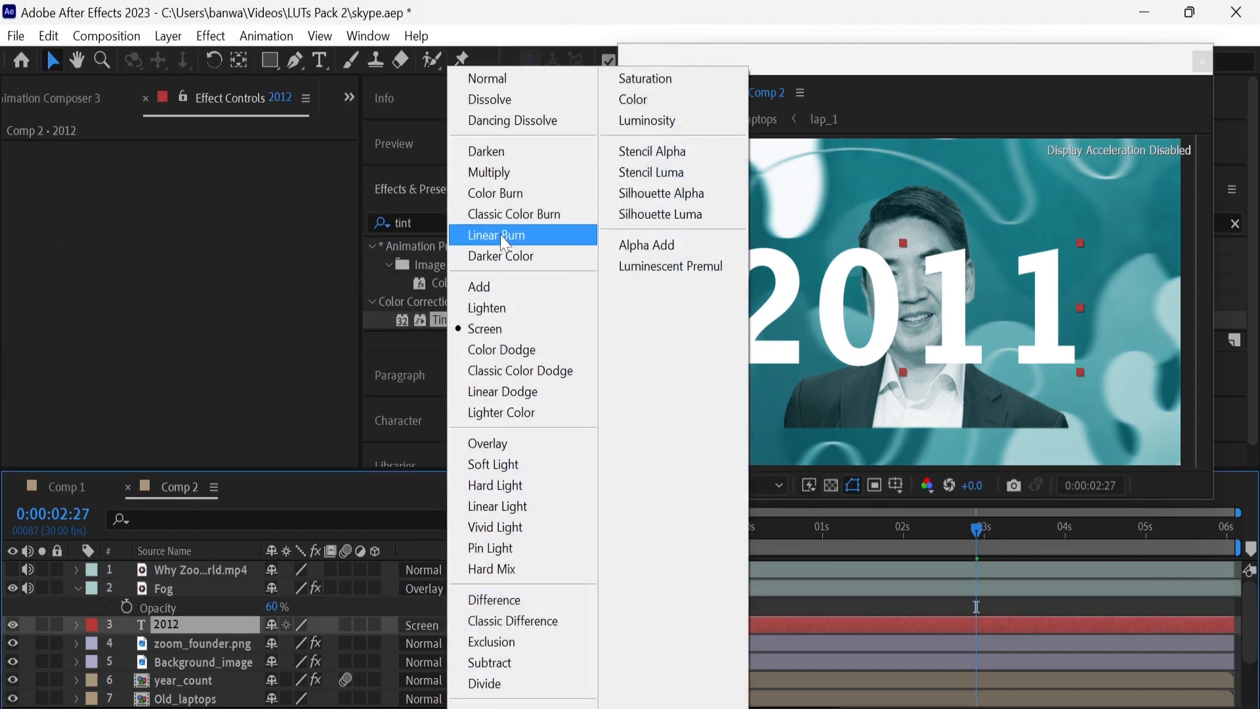
{"action": "left_click", "coordinate": [510, 443]}
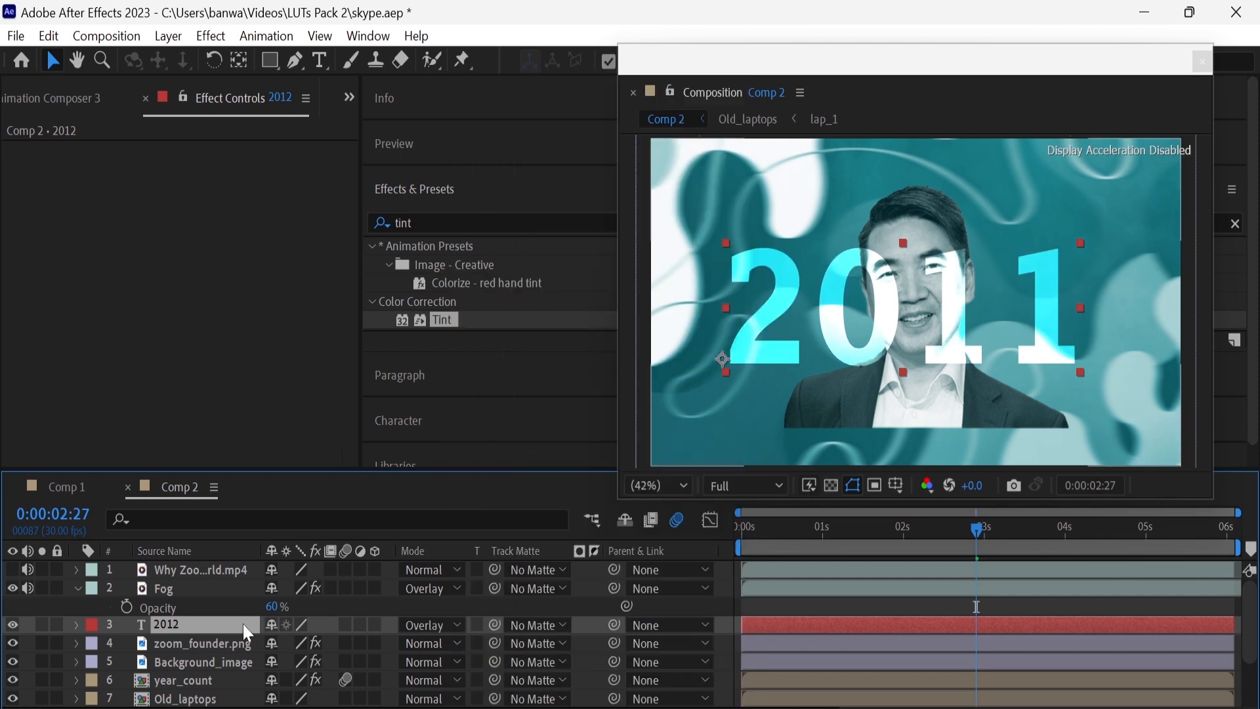
Set the opacity of the large 2011 text layer to 60%
{"action": "key", "text": "t"}
{"action": "left_click", "coordinate": [277, 643]}
{"action": "type", "text": "6"}
{"action": "type", "text": "0"}
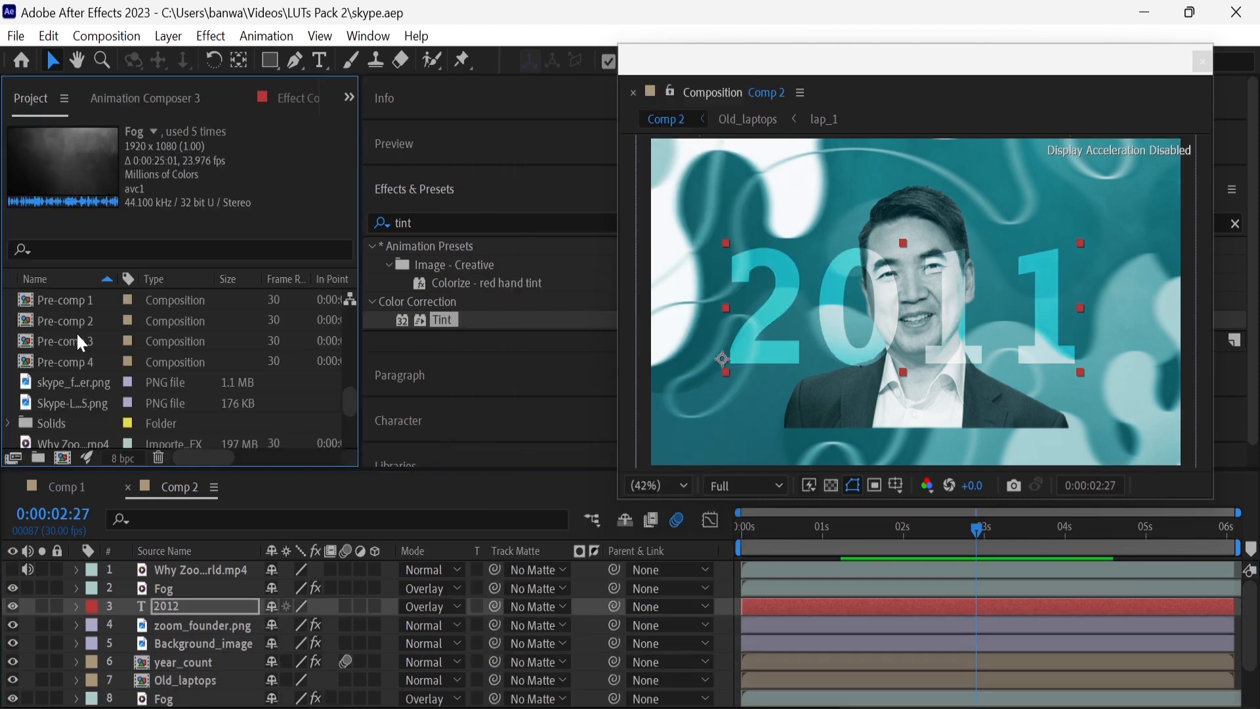
Place Wooden_support above the new Fog layer and enlarge it to span the full width of the frame
{"action": "scroll", "coordinate": [76, 333], "scroll_direction": "down", "scroll_amount": 2}
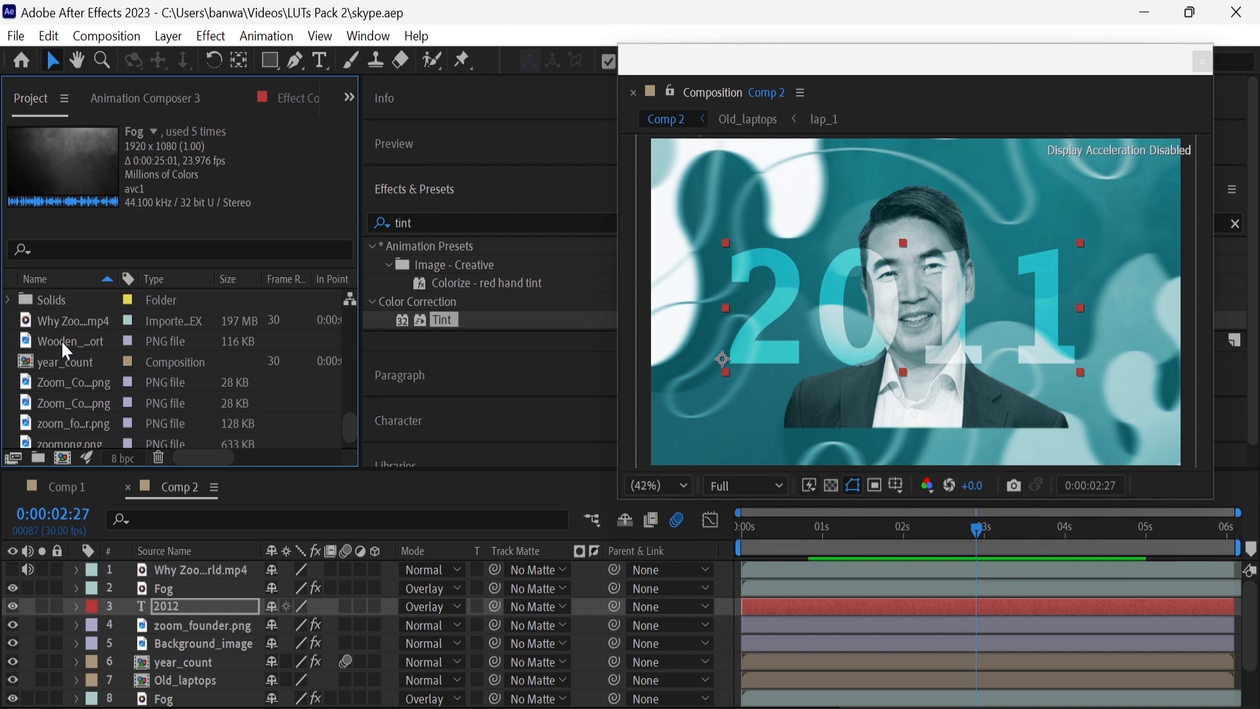
{"action": "left_click_drag", "start_coordinate": [61, 339], "coordinate": [190, 578]}
{"action": "key", "text": "s"}
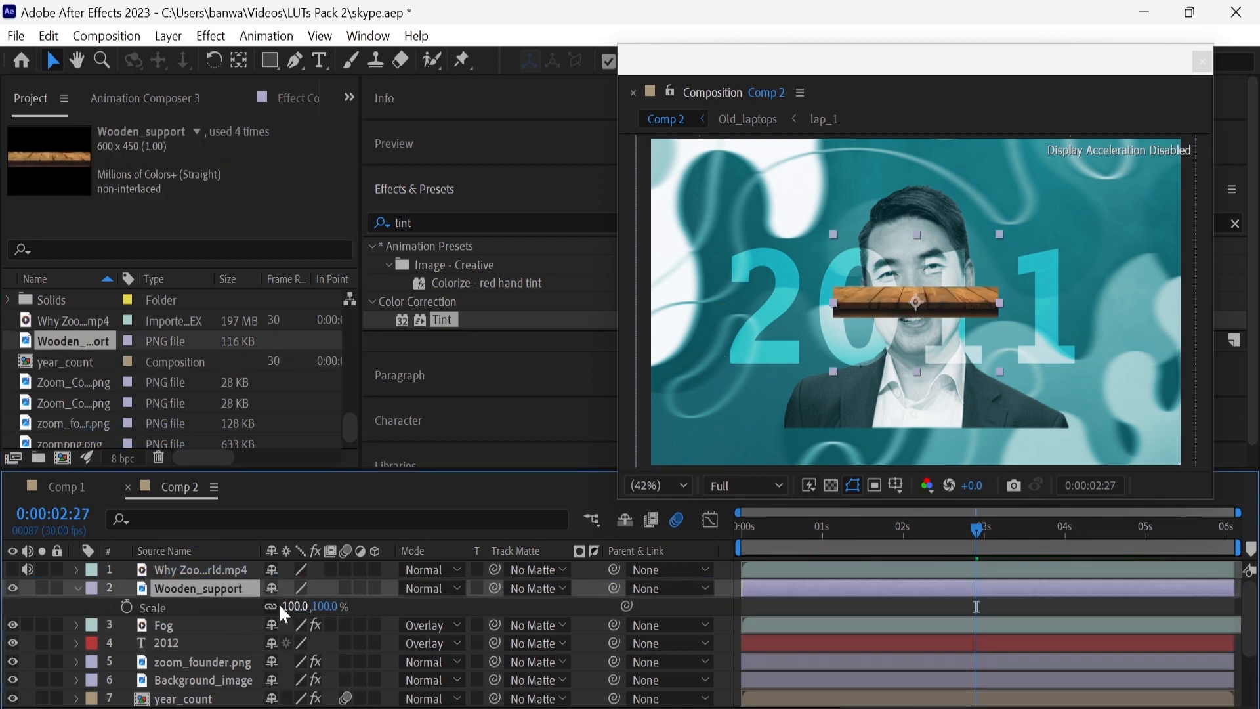
{"action": "left_click_drag", "start_coordinate": [286, 615], "coordinate": [521, 605]}
Lower Wooden_support to position 960, 931 so it forms a shelf in front of the founder
{"action": "left_click_drag", "start_coordinate": [328, 606], "coordinate": [682, 624]}
{"action": "key", "text": "p"}
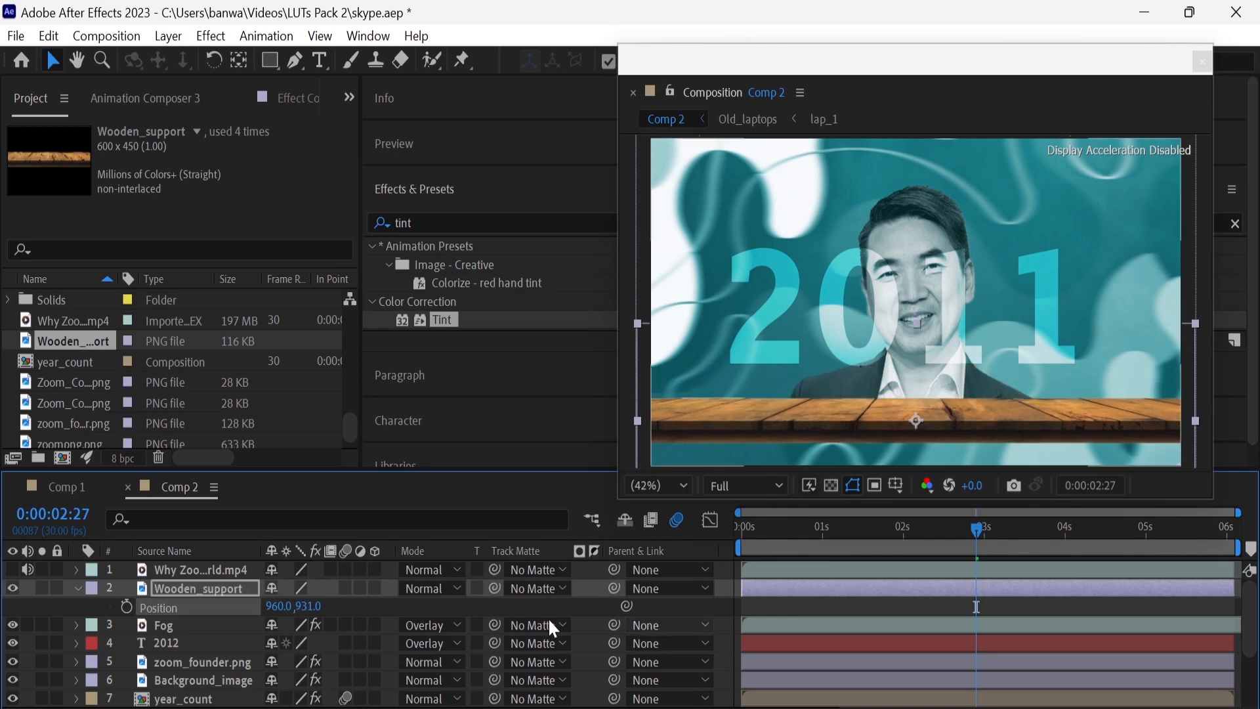
{"action": "left_click", "coordinate": [78, 588]}
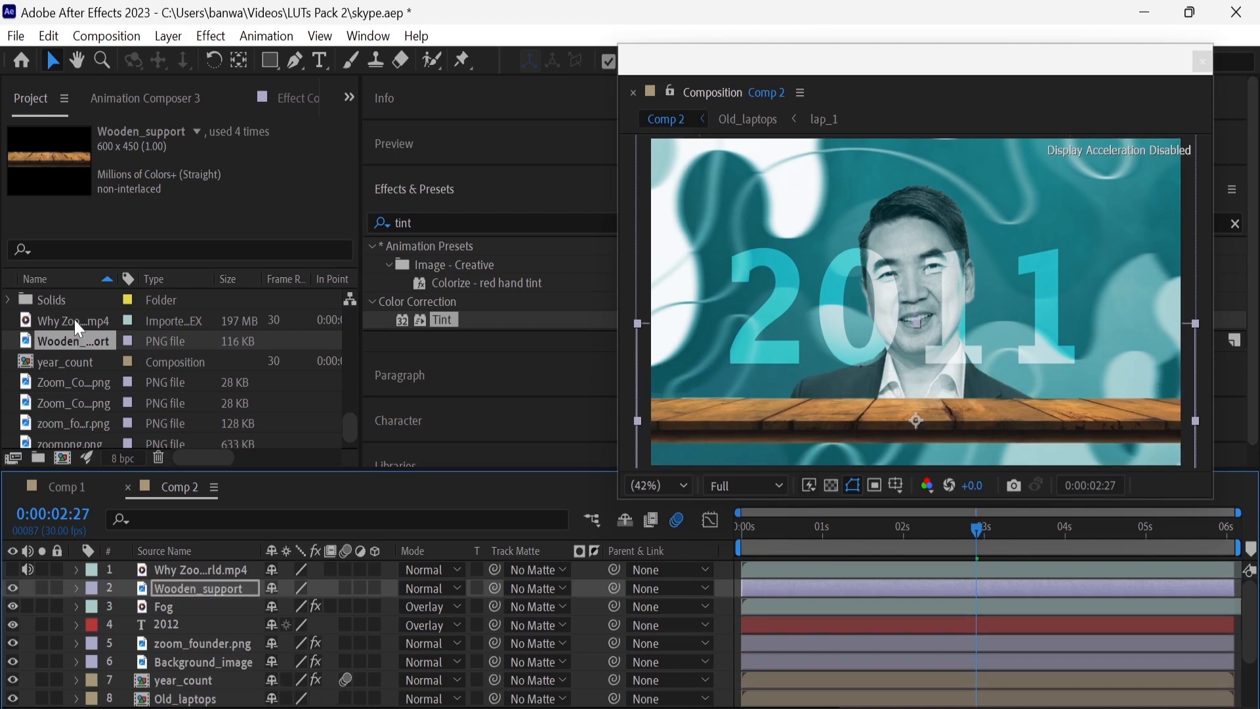
Place laptopp.png above Wooden_support and scale it to 80%
{"action": "scroll", "coordinate": [88, 371], "scroll_direction": "up", "scroll_amount": 10}
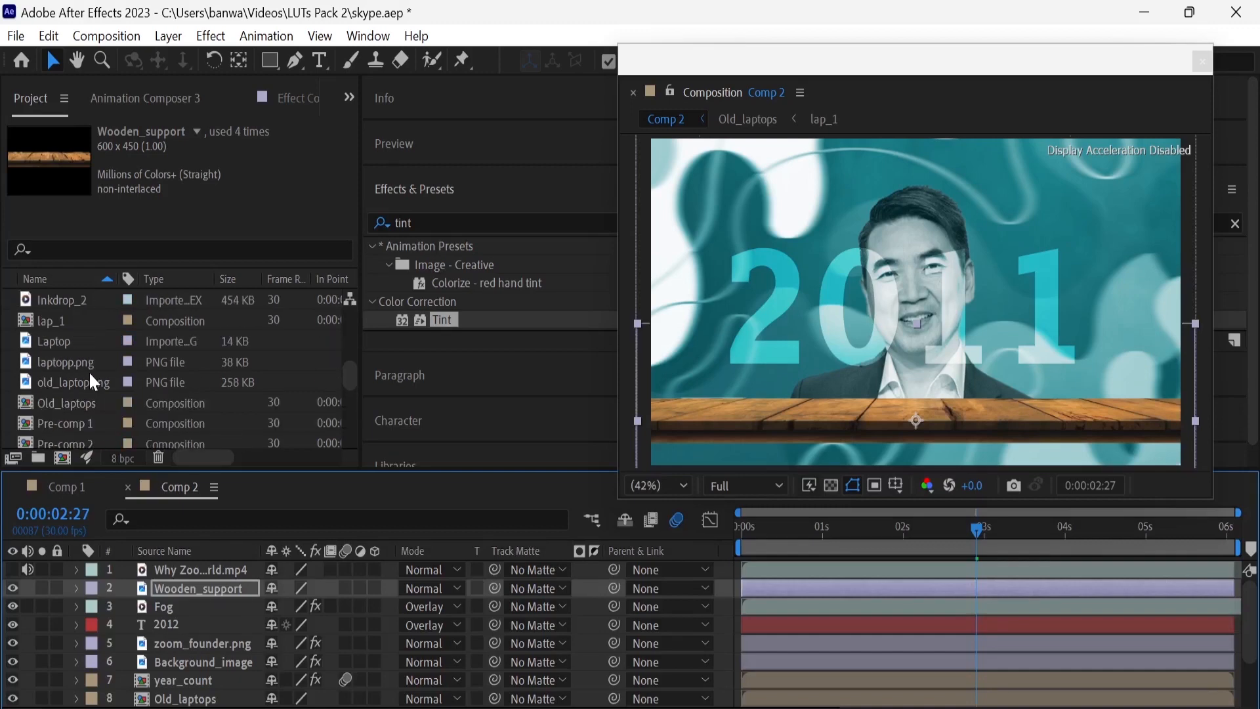
{"action": "left_click", "coordinate": [88, 341]}
{"action": "left_click_drag", "start_coordinate": [84, 360], "coordinate": [177, 569]}
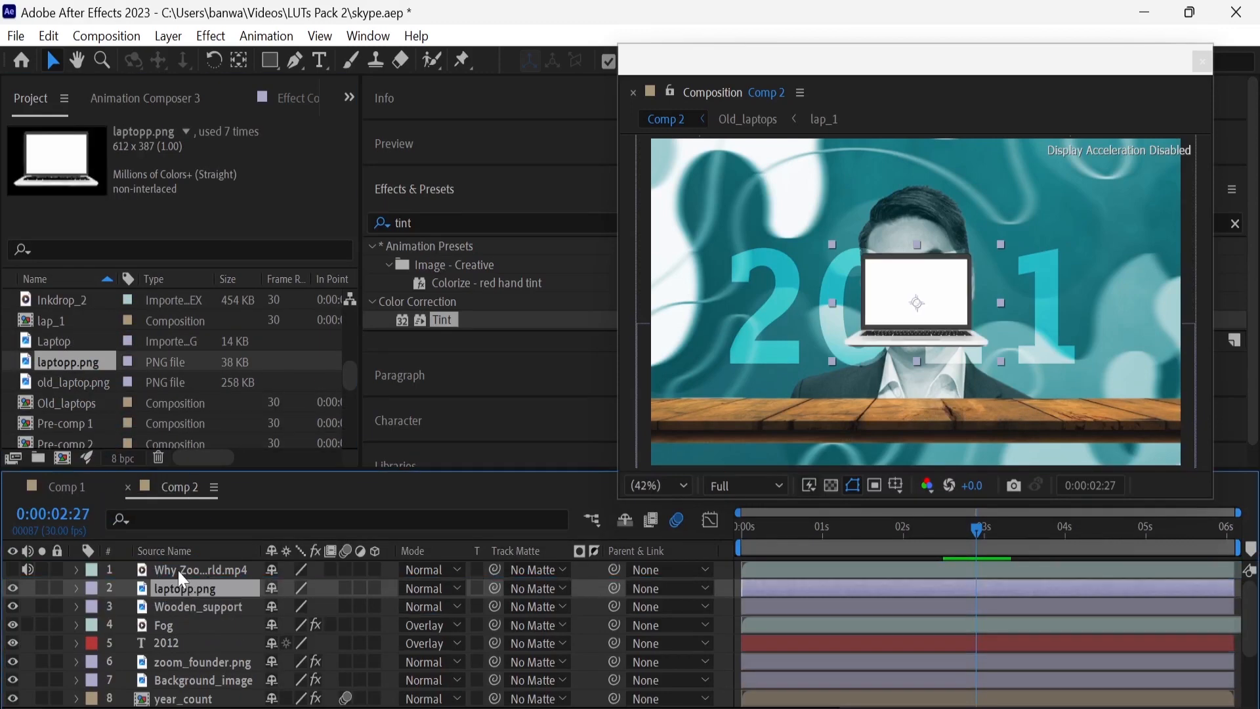
{"action": "key", "text": "s"}
{"action": "left_click", "coordinate": [293, 618]}
{"action": "type", "text": "60"}
{"action": "key", "text": "Return"}
{"action": "left_click", "coordinate": [293, 608]}
{"action": "type", "text": "75"}
{"action": "key", "text": "Return"}
{"action": "left_click", "coordinate": [293, 609]}
{"action": "type", "text": "80"}
{"action": "key", "text": "Return"}
Lower the laptop onto the wooden shelf and set its scale to 82%
{"action": "left_click_drag", "start_coordinate": [293, 609], "coordinate": [505, 639]}
{"action": "left_click", "coordinate": [243, 571]}
{"action": "left_click", "coordinate": [242, 588]}
{"action": "key", "text": "p"}
{"action": "key", "text": "s"}
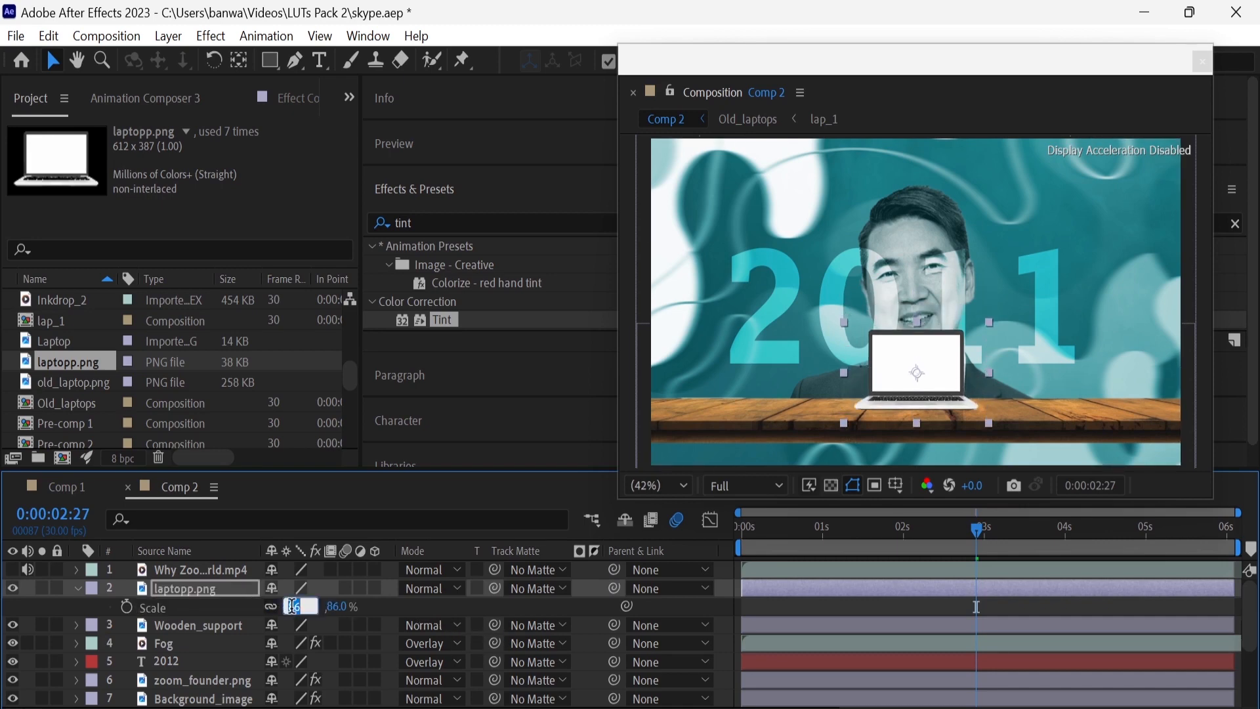
{"action": "left_click_drag", "start_coordinate": [296, 606], "coordinate": [289, 607]}
Place the zoompng.png logo above laptopp.png and scale it to 20%
{"action": "scroll", "coordinate": [100, 395], "scroll_direction": "down", "scroll_amount": 5}
{"action": "left_click", "coordinate": [92, 403]}
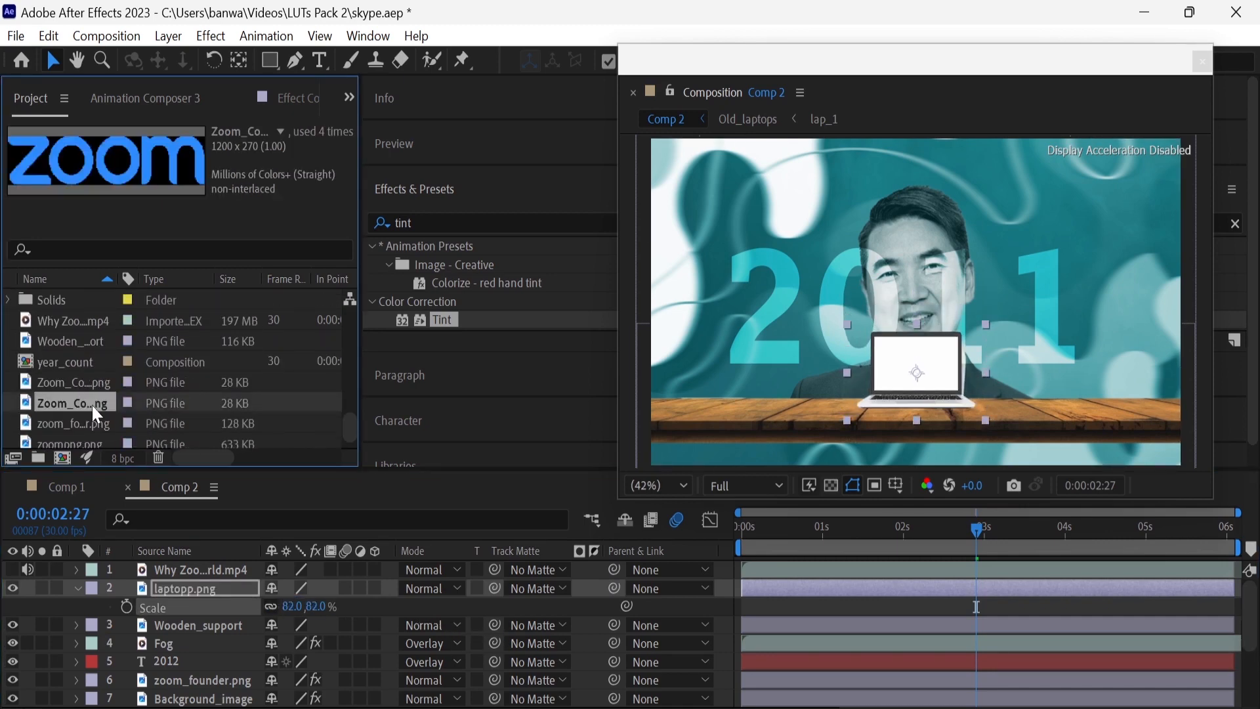
{"action": "left_click", "coordinate": [91, 423]}
{"action": "left_click", "coordinate": [91, 441]}
{"action": "left_click_drag", "start_coordinate": [90, 438], "coordinate": [192, 585]}
{"action": "key", "text": "s"}
{"action": "left_click", "coordinate": [295, 606]}
{"action": "type", "text": "20"}
{"action": "key", "text": "Return"}
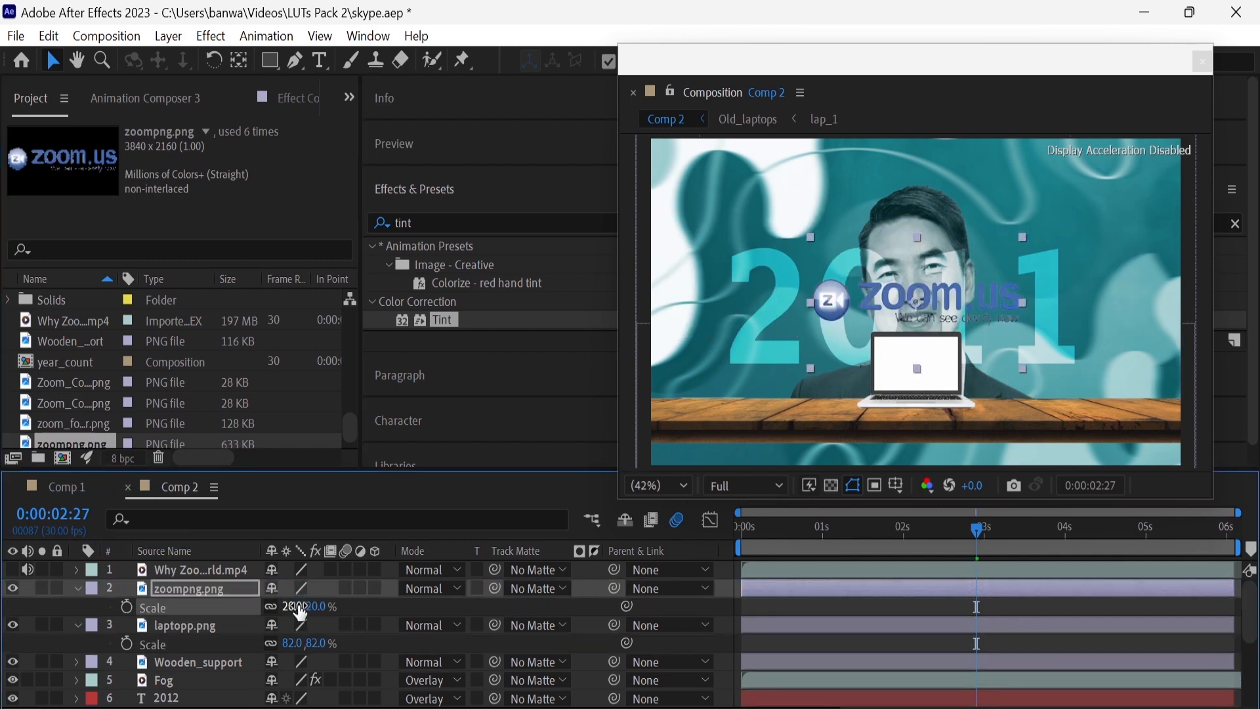
Reduce the Zoom logo to 6% scale and position it inside the laptop's screen
{"action": "left_click", "coordinate": [298, 605]}
{"action": "type", "text": "8"}
{"action": "key", "text": "Return"}
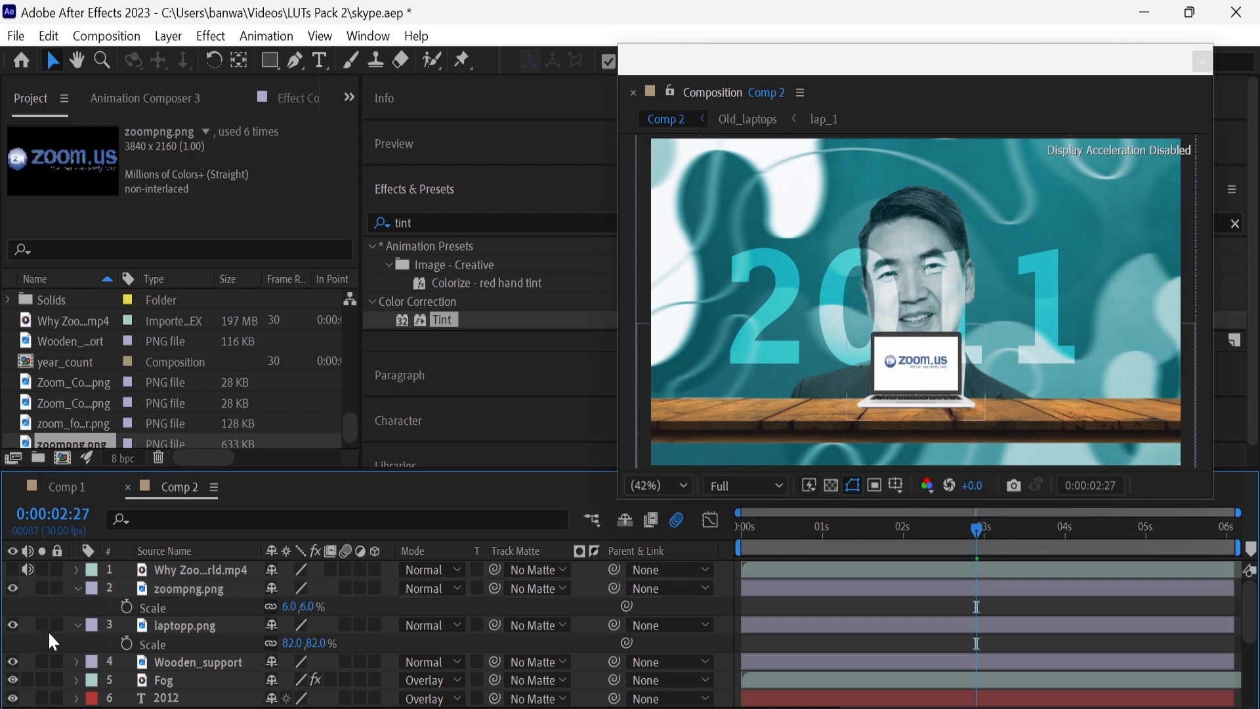
{"action": "left_click", "coordinate": [77, 624]}
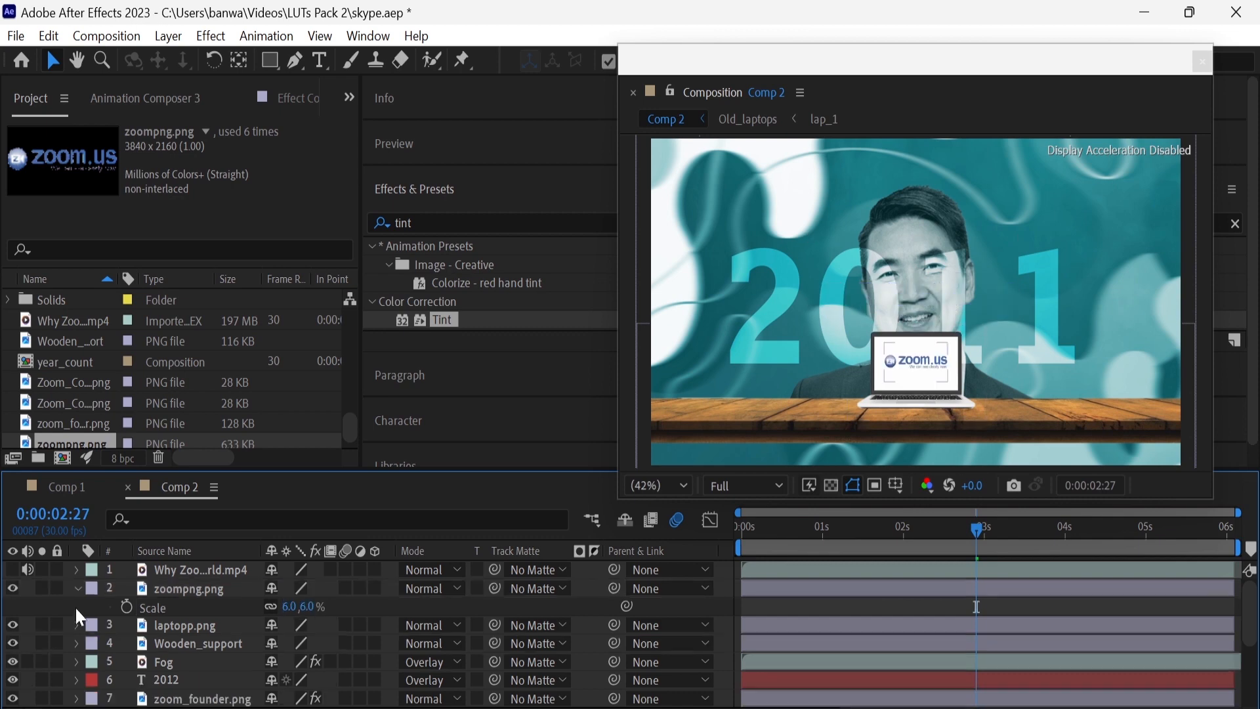
{"action": "left_click", "coordinate": [77, 588]}
Pre-compose zoompng.png and laptopp.png into a composition named laptop_zoom
{"action": "left_click", "coordinate": [175, 589]}
{"action": "left_click", "coordinate": [186, 607], "text": "shift"}
{"action": "right_click", "coordinate": [187, 607]}
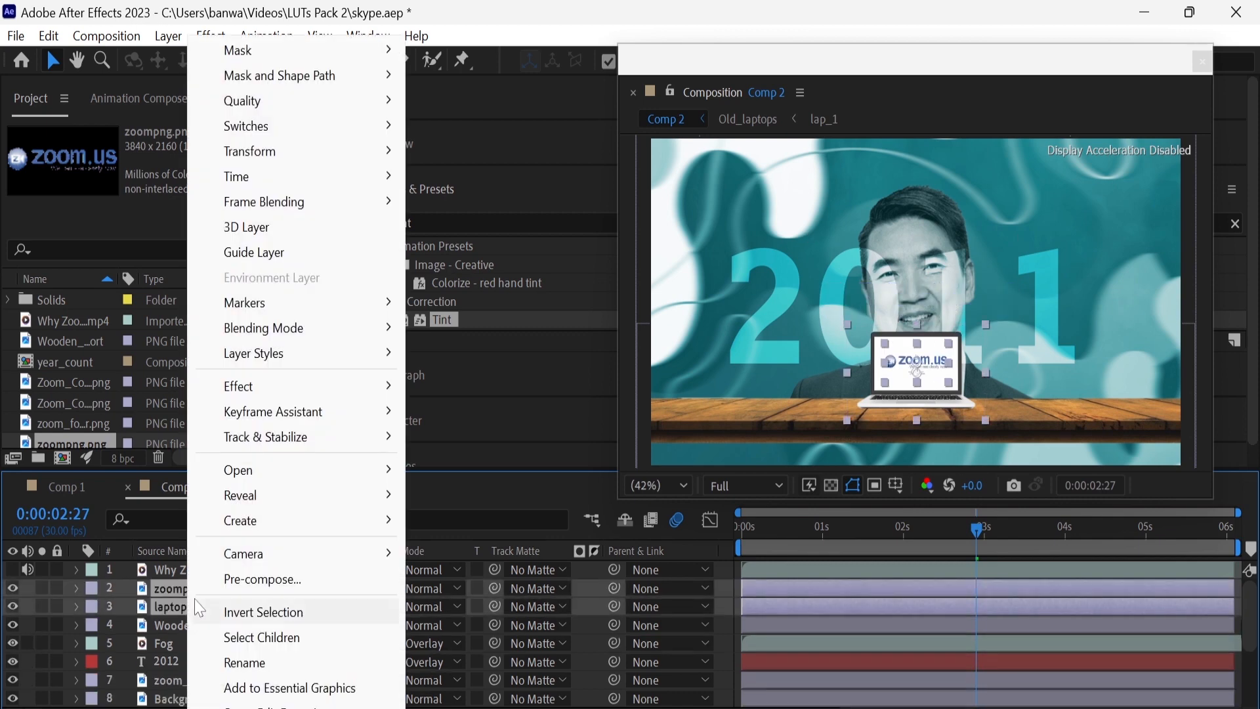
{"action": "left_click", "coordinate": [203, 581]}
{"action": "type", "text": "laptop"}
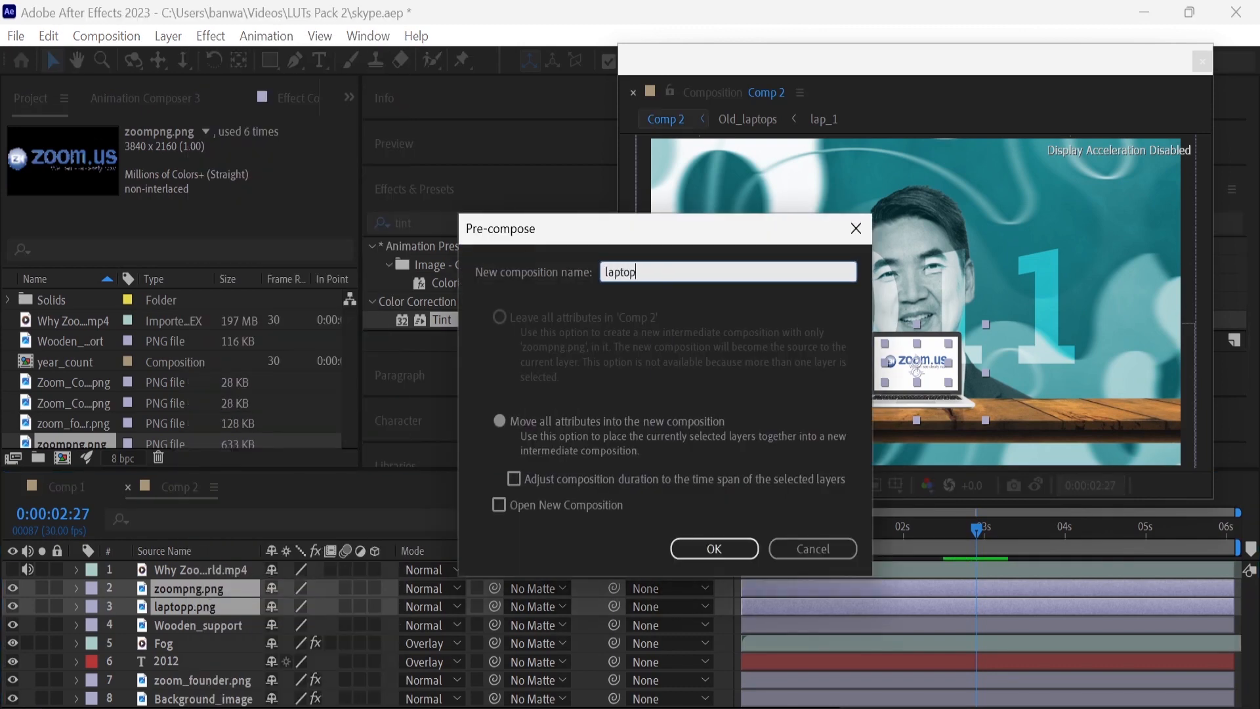
{"action": "type", "text": "_zoom"}
{"action": "key", "text": "Return"}
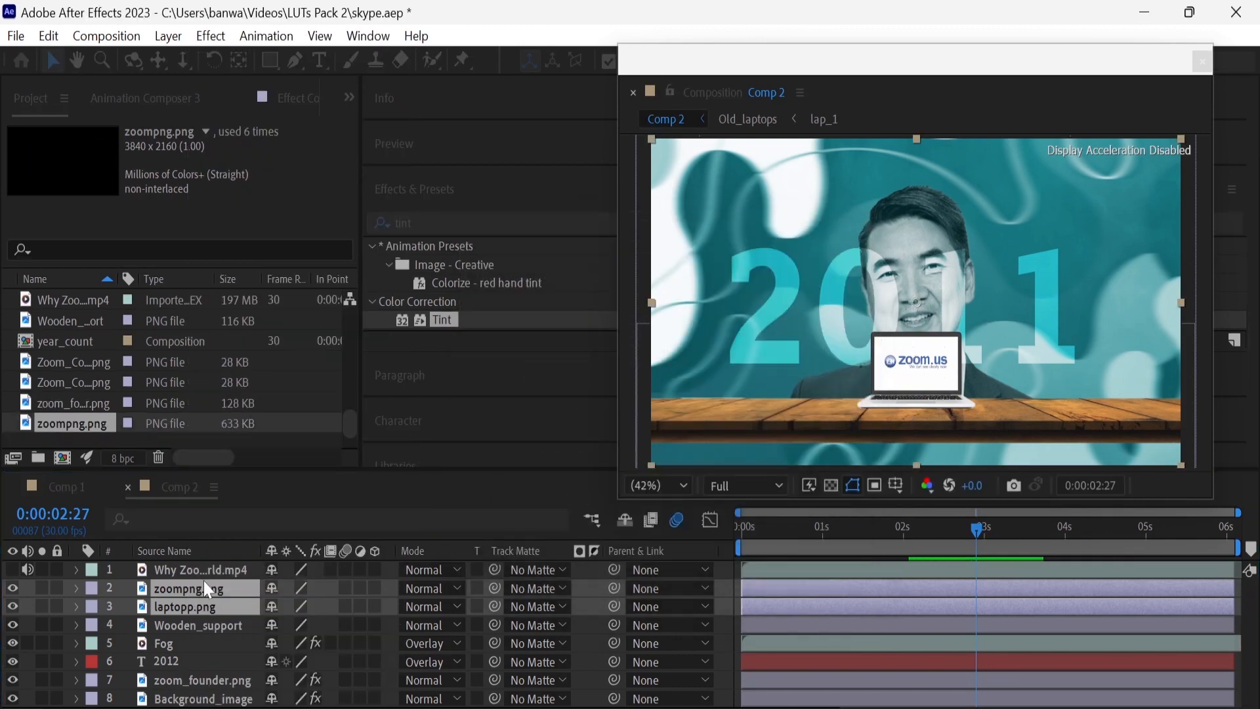
Duplicate the laptop_zoom layer to make five laptops in total
{"action": "key", "text": "ctrl+d"}
{"action": "key", "text": "ctrl+d"}
{"action": "key", "text": "ctrl+d"}
{"action": "key", "text": "ctrl+d"}
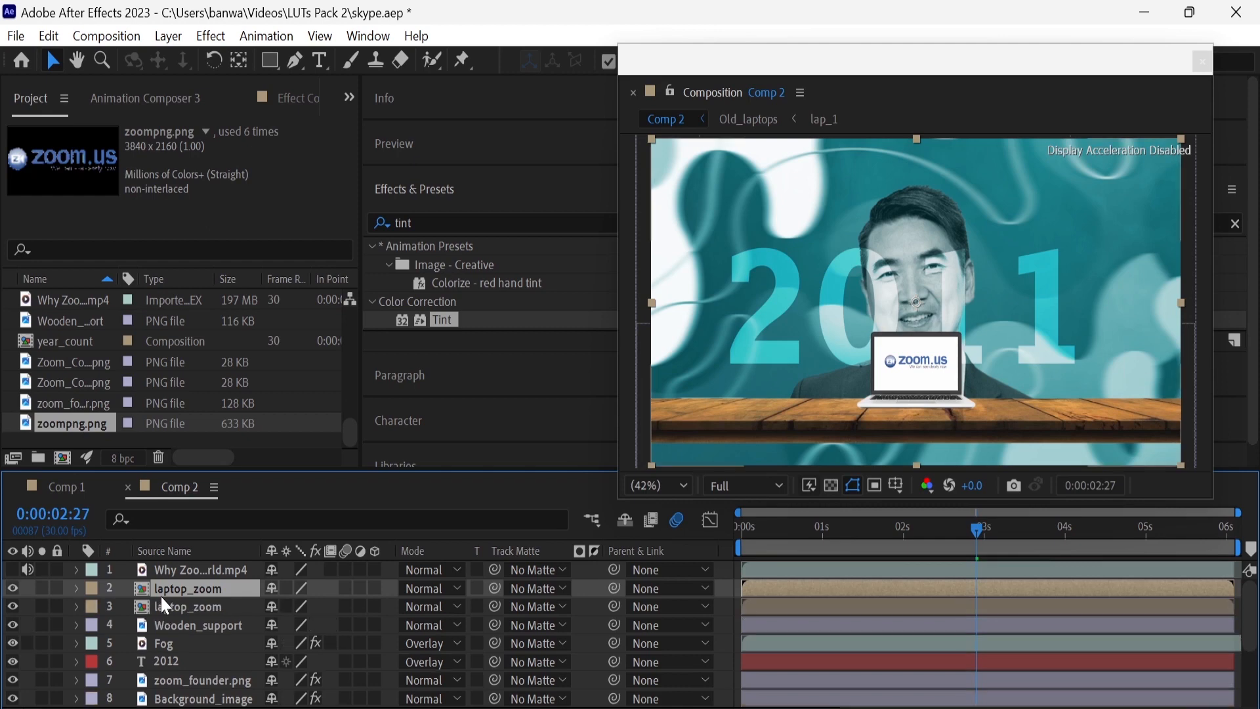
Spread four laptop_zoom copies evenly along the shelf on both sides of the centre laptop, including x positions 480 and 1832
{"action": "key", "text": "p"}
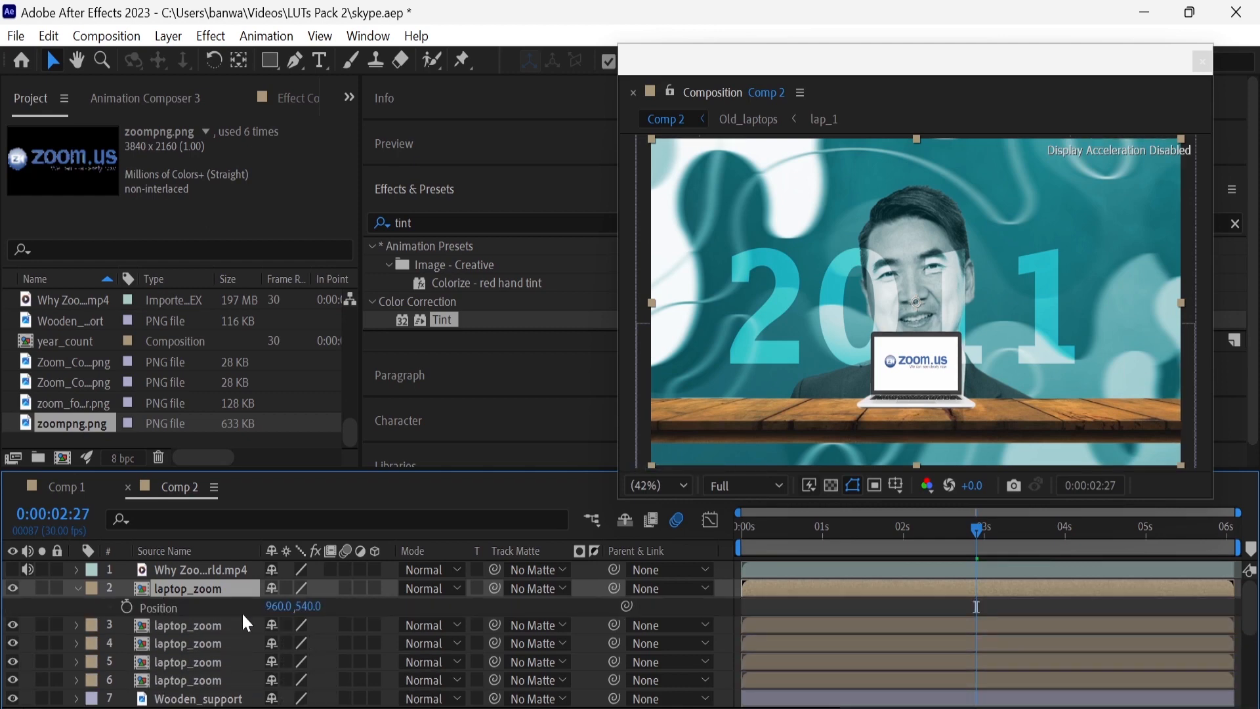
{"action": "left_click_drag", "start_coordinate": [276, 609], "coordinate": [723, 611]}
{"action": "left_click", "coordinate": [226, 626]}
{"action": "key", "text": "p"}
{"action": "left_click_drag", "start_coordinate": [276, 643], "coordinate": [1, 647]}
{"action": "left_click", "coordinate": [227, 662]}
{"action": "key", "text": "p"}
{"action": "left_click_drag", "start_coordinate": [276, 680], "coordinate": [1177, 677]}
{"action": "scroll", "coordinate": [226, 646], "scroll_direction": "down", "scroll_amount": 1}
{"action": "left_click", "coordinate": [225, 644]}
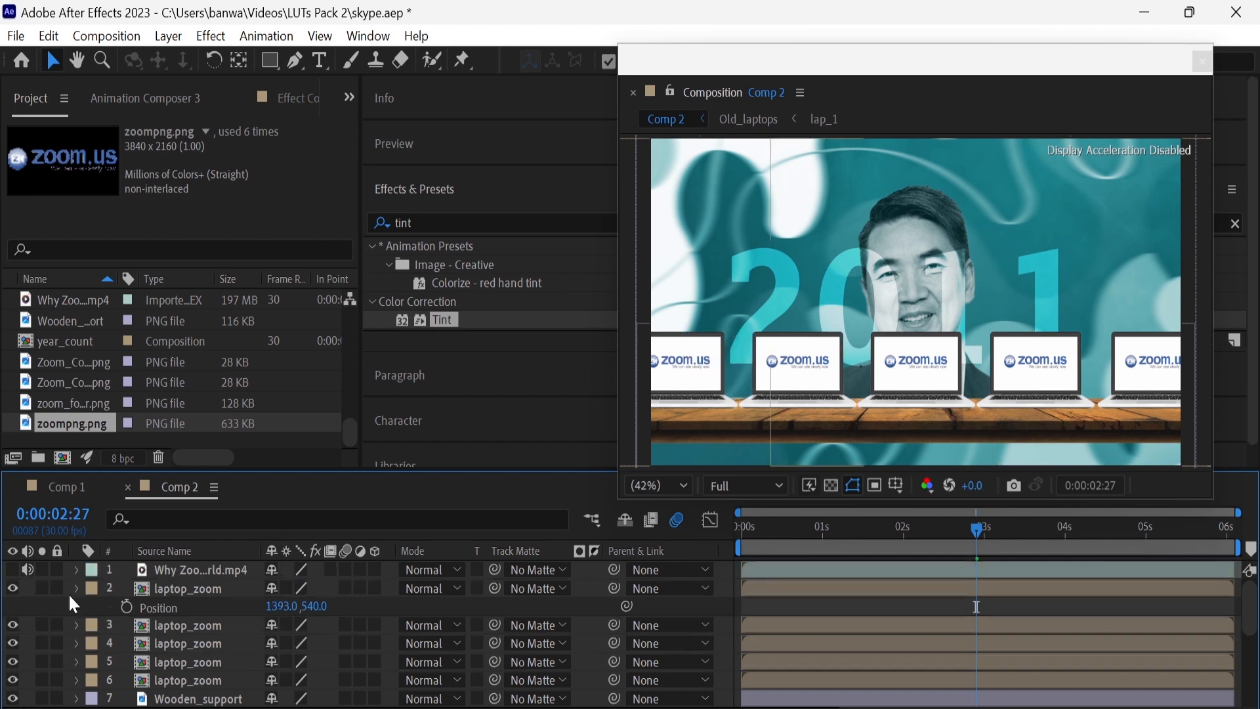
{"action": "right_click", "coordinate": [29, 600]}
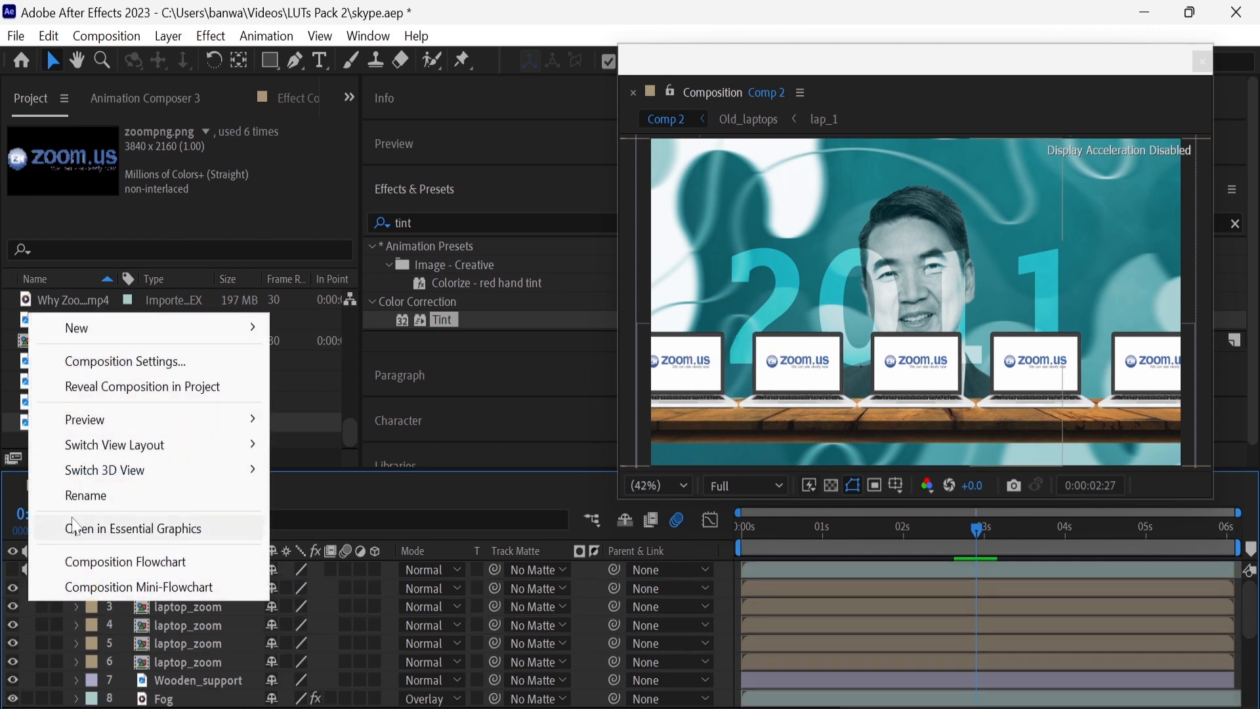
Create a null object and parent the five laptop_zoom layers and Wooden_support to it
{"action": "mouse_move", "coordinate": [112, 328]}
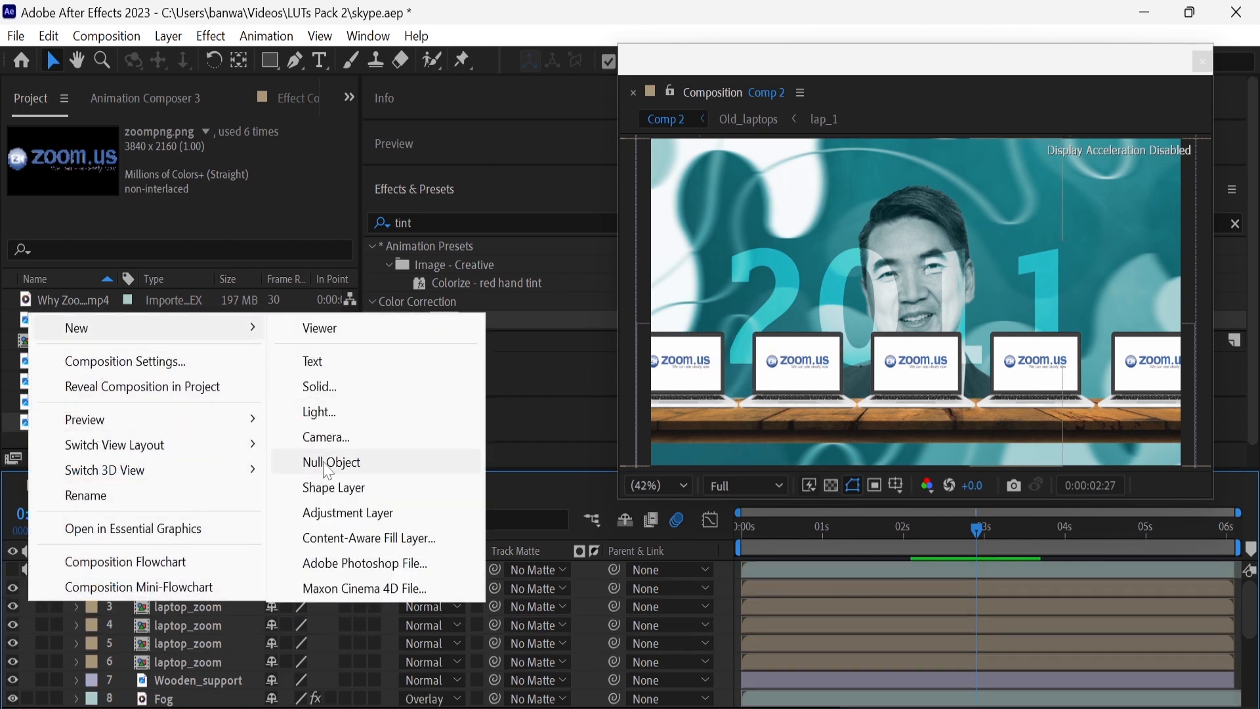
{"action": "left_click", "coordinate": [341, 461]}
{"action": "left_click_drag", "start_coordinate": [246, 564], "coordinate": [247, 593]}
{"action": "left_click_drag", "start_coordinate": [614, 606], "coordinate": [268, 593]}
{"action": "left_click_drag", "start_coordinate": [611, 625], "coordinate": [231, 591]}
{"action": "left_click_drag", "start_coordinate": [614, 662], "coordinate": [231, 591]}
{"action": "scroll", "coordinate": [607, 630], "scroll_direction": "down", "scroll_amount": 1}
{"action": "left_click_drag", "start_coordinate": [613, 625], "coordinate": [231, 580]}
{"action": "scroll", "coordinate": [651, 633], "scroll_direction": "down", "scroll_amount": 1}
{"action": "left_click", "coordinate": [652, 643]}
{"action": "left_click", "coordinate": [675, 213]}
Pre-compose the null, the five laptop_zoom layers and Wooden_support into a composition named laptop-zoom
{"action": "left_click", "coordinate": [235, 641]}
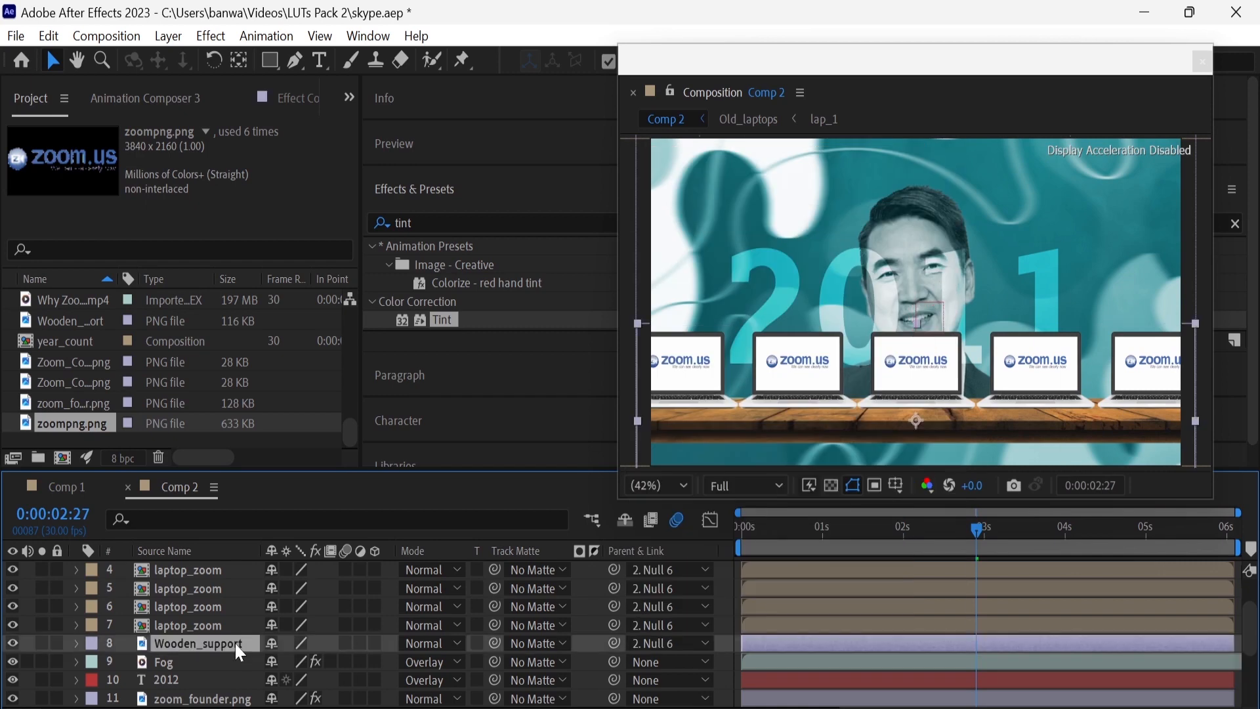
{"action": "scroll", "coordinate": [235, 640], "scroll_direction": "up", "scroll_amount": 1}
{"action": "left_click", "coordinate": [235, 587], "text": "shift"}
{"action": "right_click", "coordinate": [235, 586]}
{"action": "left_click", "coordinate": [269, 577]}
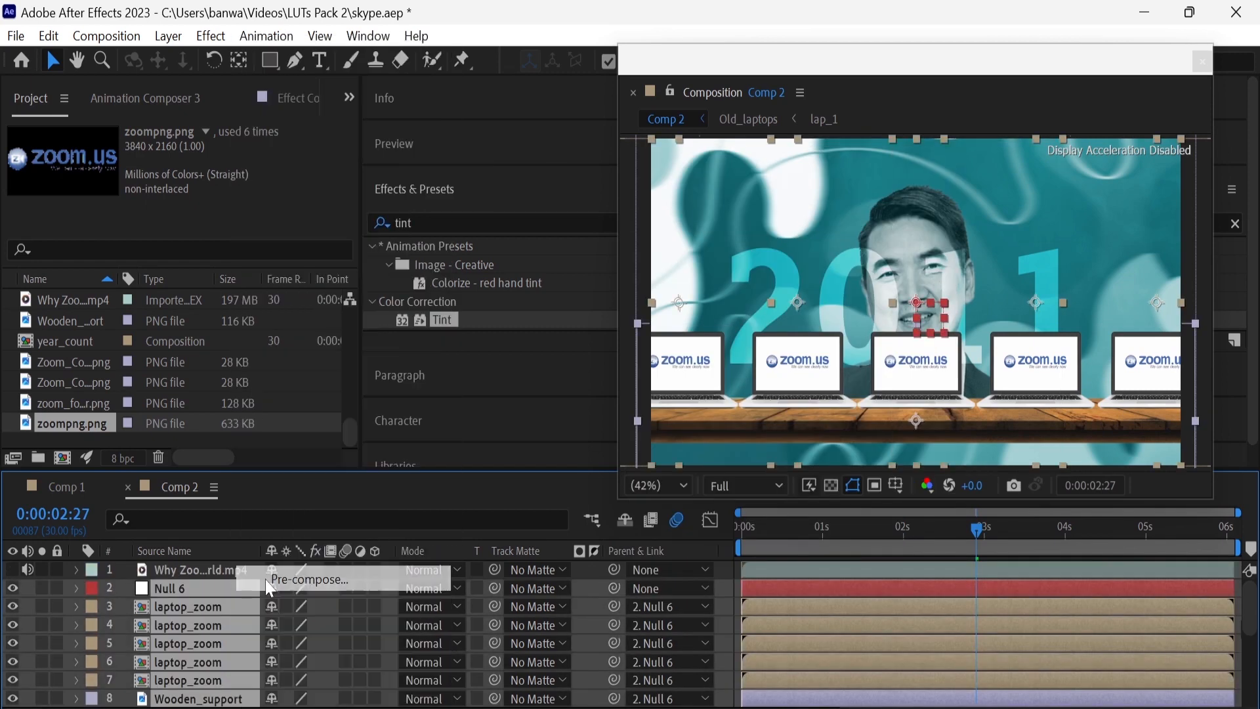
{"action": "type", "text": "lapto"}
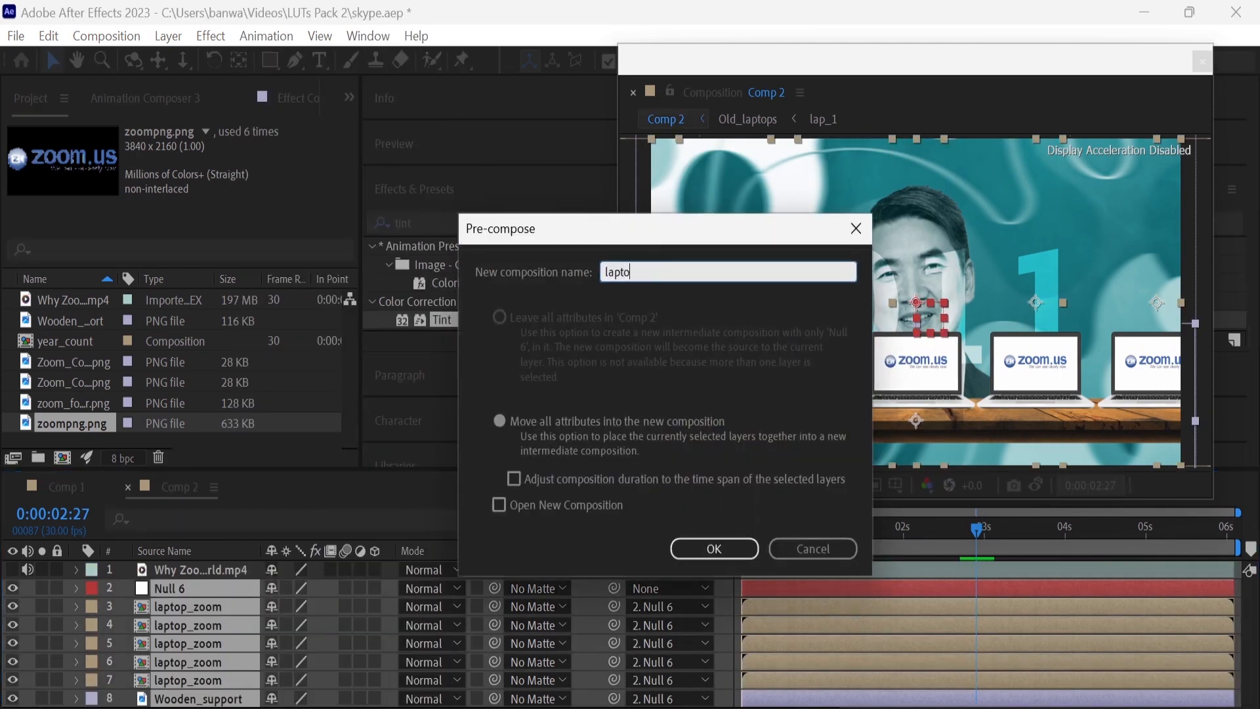
{"action": "type", "text": "p-zoom"}
{"action": "key", "text": "Return"}
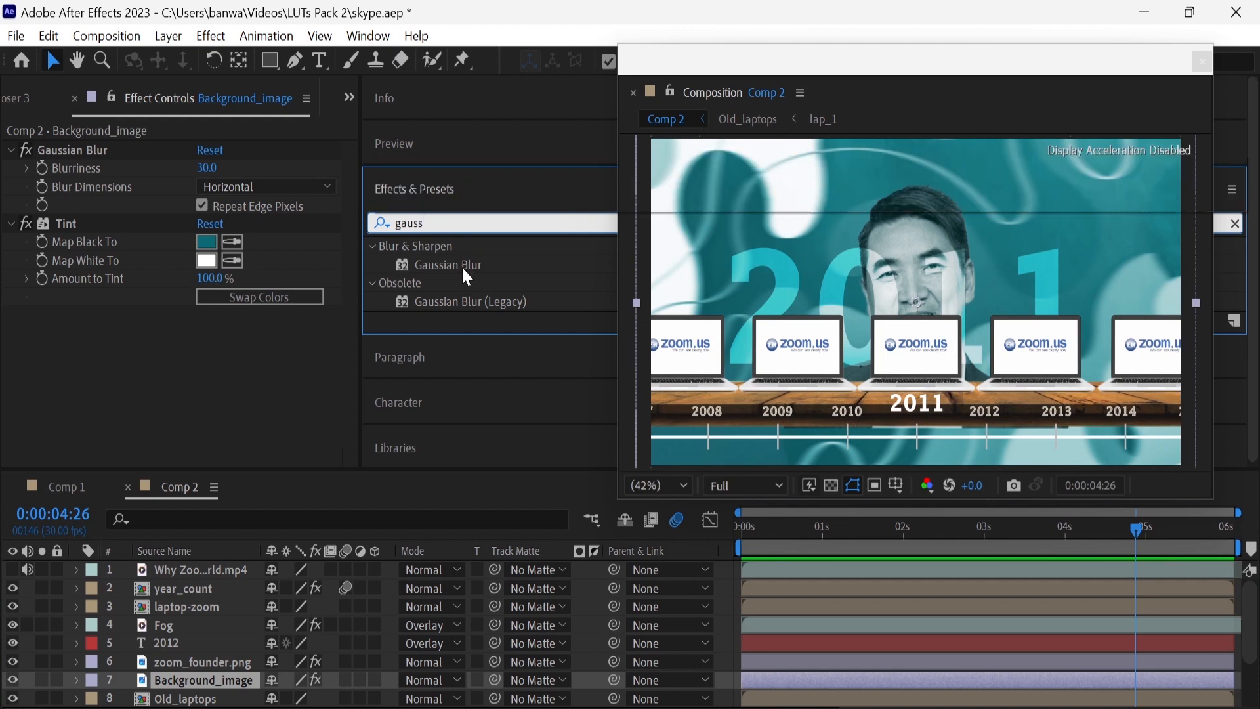
Apply Gaussian Blur to the 2012 text layer with Horizontal blur dimensions and a blurriness of 30
{"action": "left_click_drag", "start_coordinate": [462, 268], "coordinate": [198, 645]}
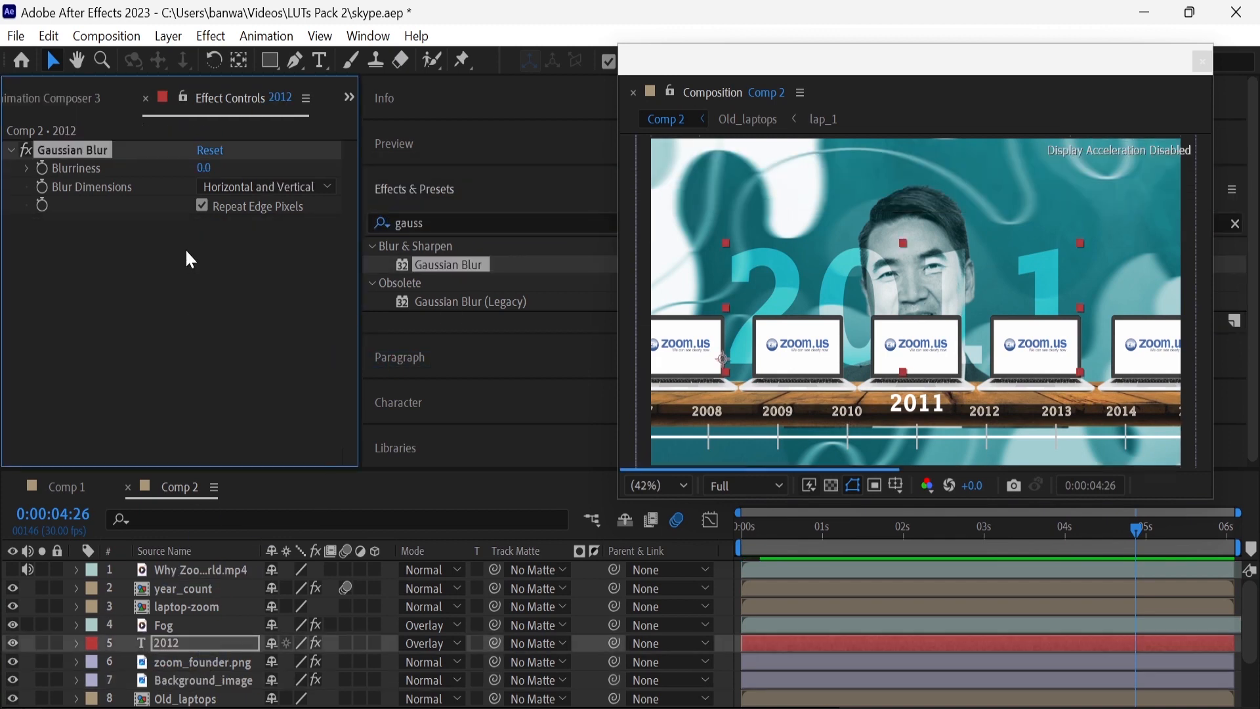
{"action": "left_click", "coordinate": [221, 186]}
{"action": "left_click", "coordinate": [233, 234]}
{"action": "left_click", "coordinate": [204, 167]}
{"action": "type", "text": "30"}
{"action": "key", "text": "Return"}
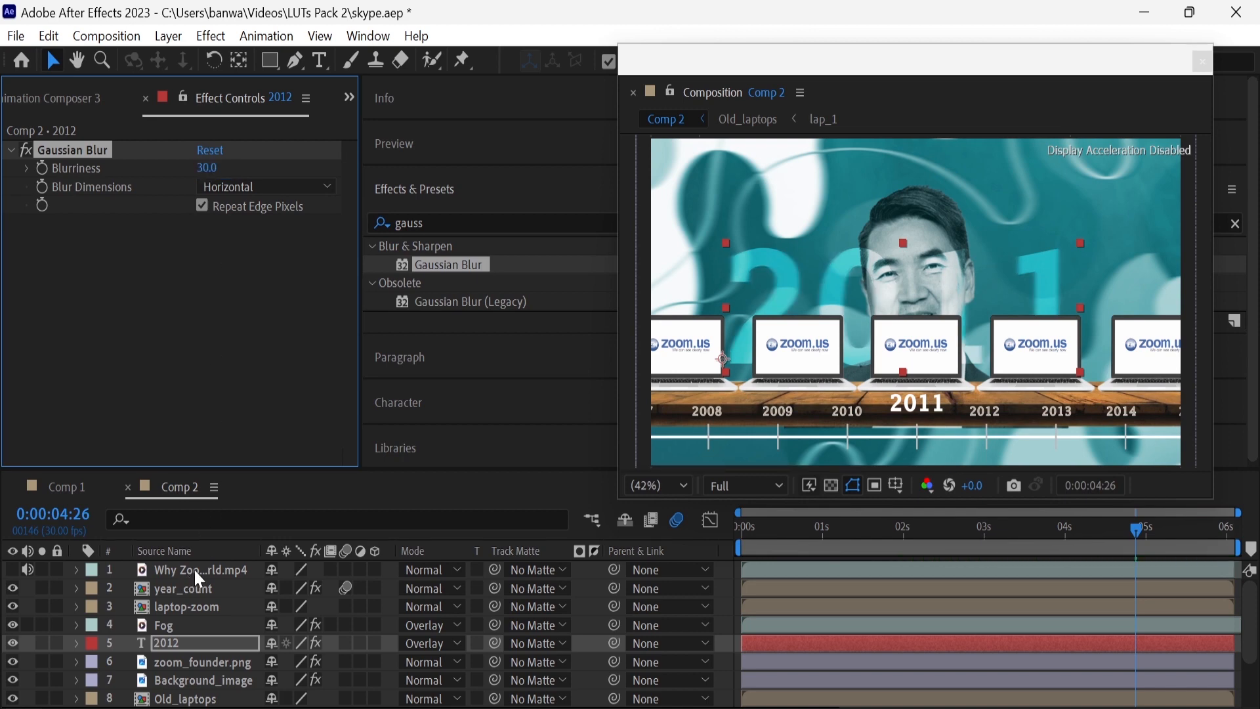
Apply Brightness & Contrast to the Fog layer with brightness -50, contrast 50 and Use Legacy enabled
{"action": "left_click", "coordinate": [472, 223]}
{"action": "type", "text": "bright"}
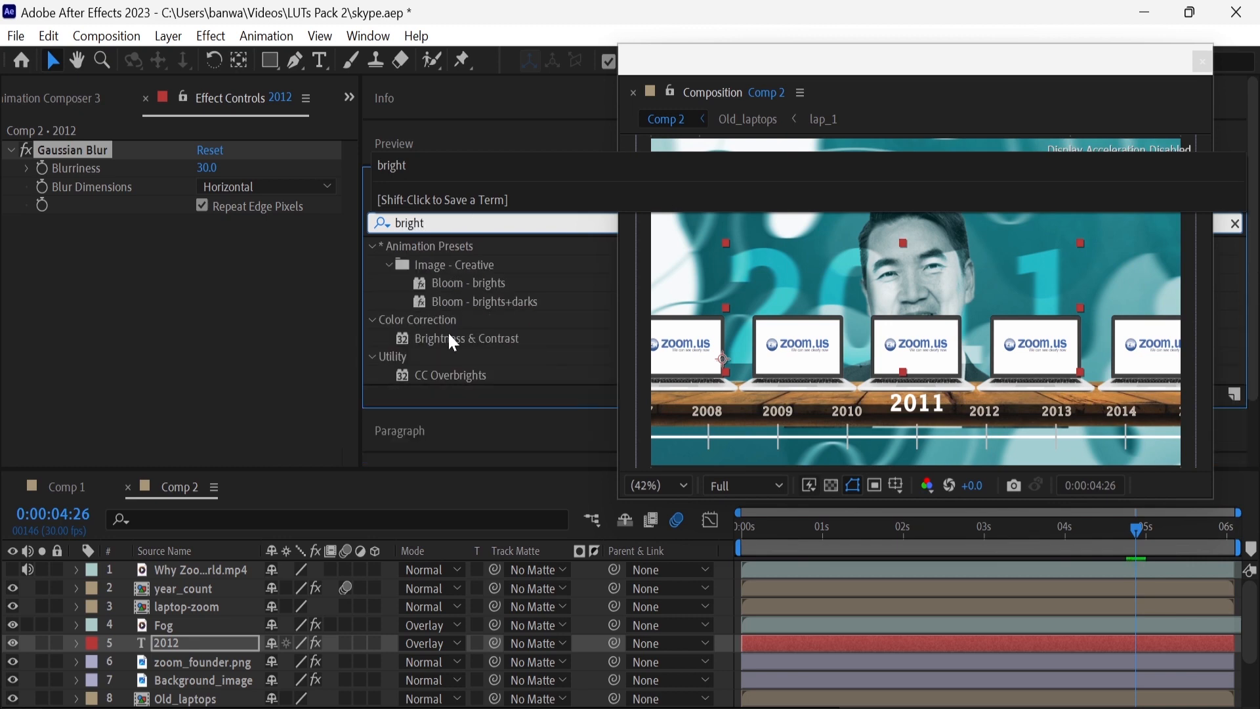
{"action": "left_click_drag", "start_coordinate": [452, 341], "coordinate": [223, 623]}
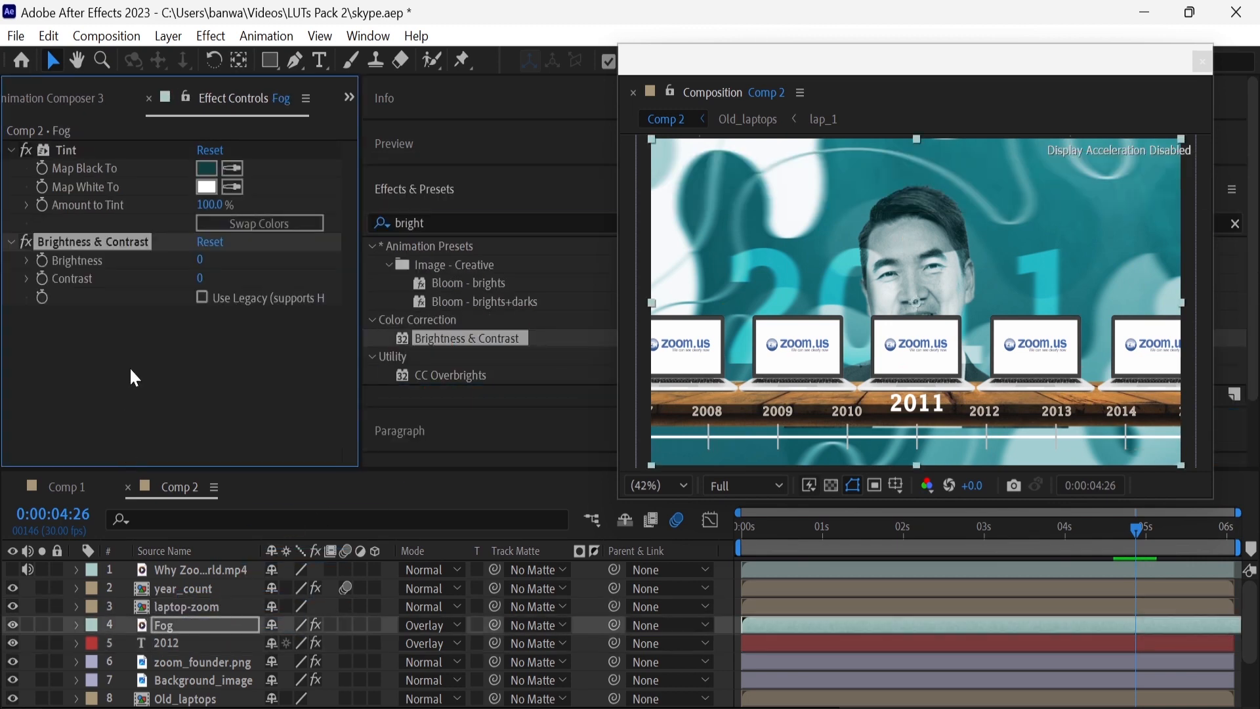
{"action": "left_click", "coordinate": [203, 260]}
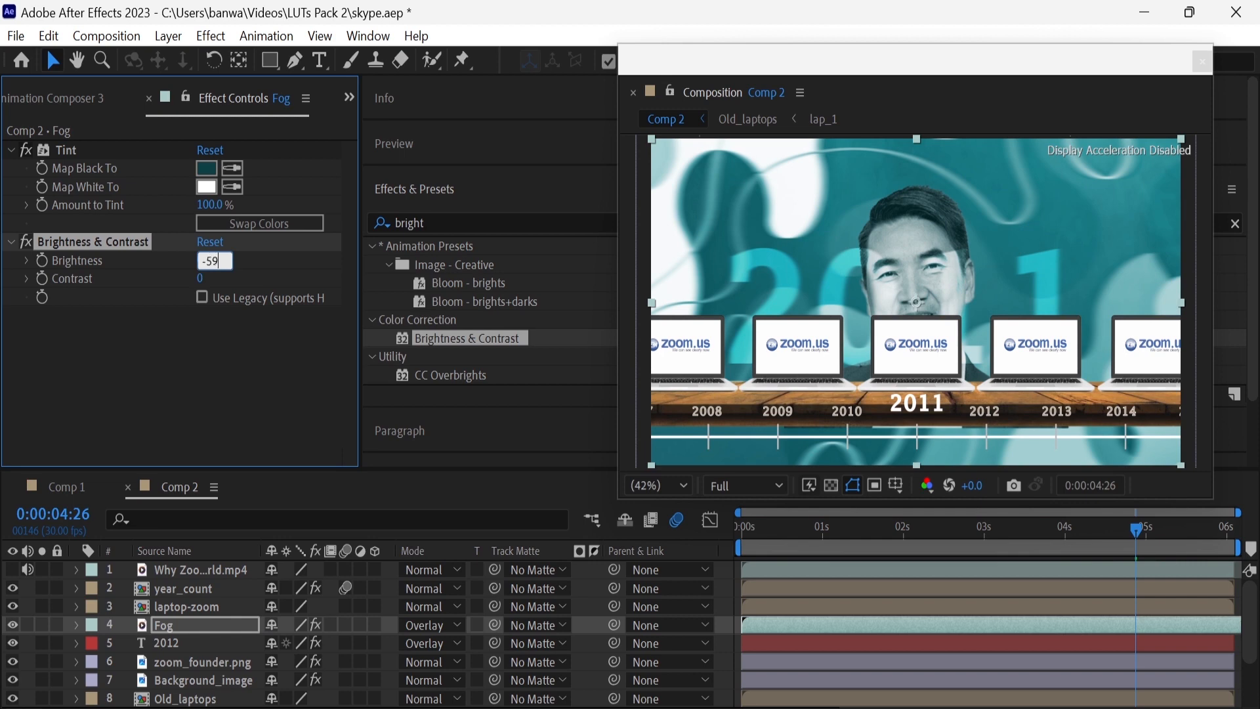
{"action": "key", "text": "Return"}
{"action": "left_click", "coordinate": [204, 279]}
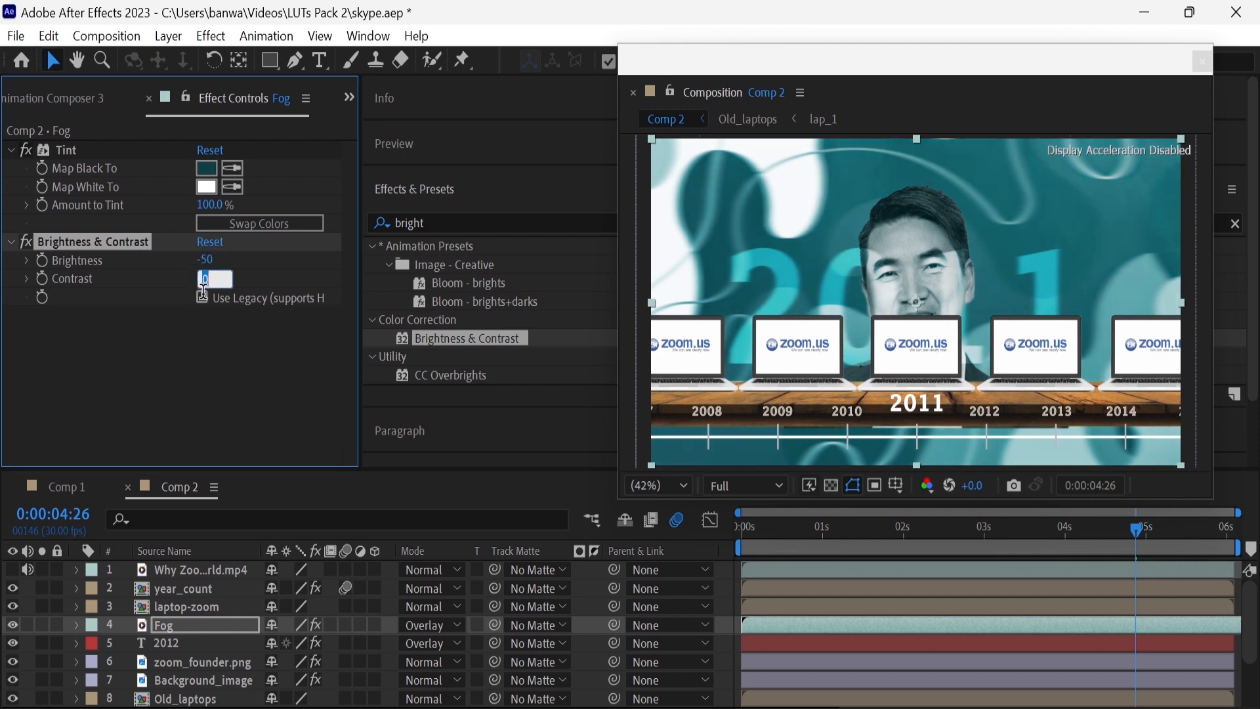
{"action": "key", "text": "Return"}
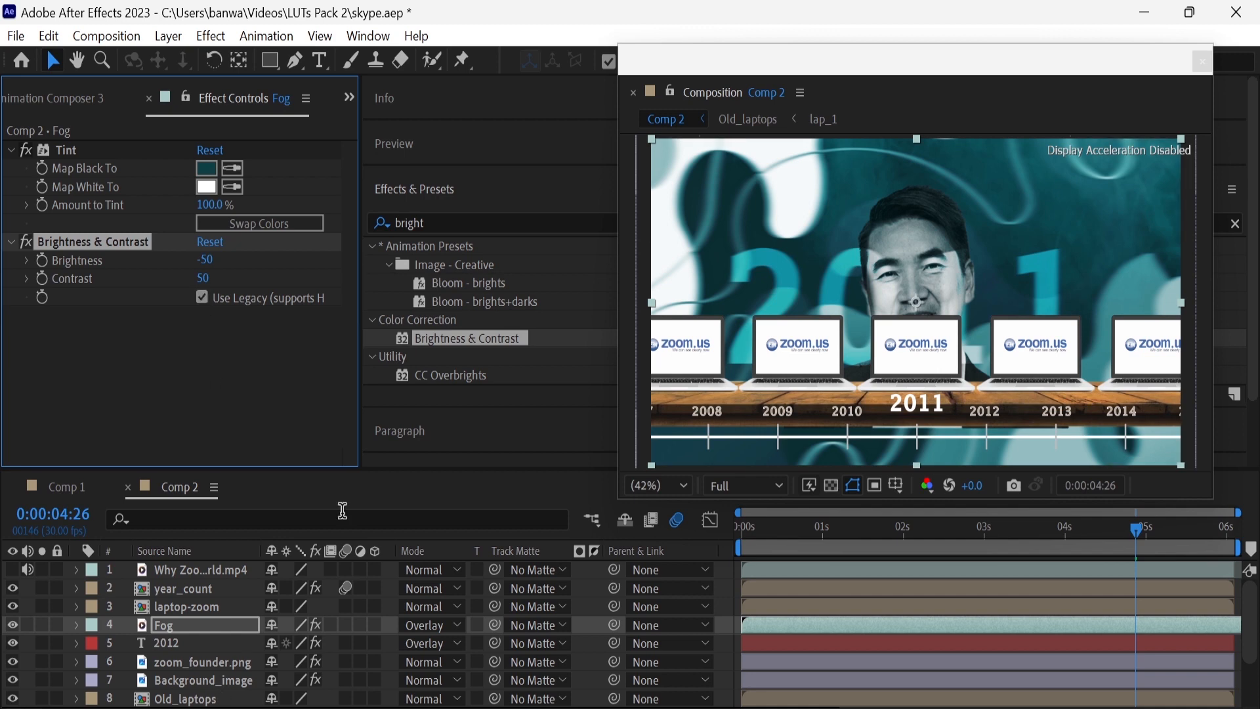
Apply Brightness & Contrast to Background_image with brightness -30, contrast 10 and Use Legacy enabled
{"action": "left_click_drag", "start_coordinate": [475, 336], "coordinate": [222, 678]}
{"action": "left_click", "coordinate": [204, 335]}
{"action": "type", "text": "-30"}
{"action": "key", "text": "Return"}
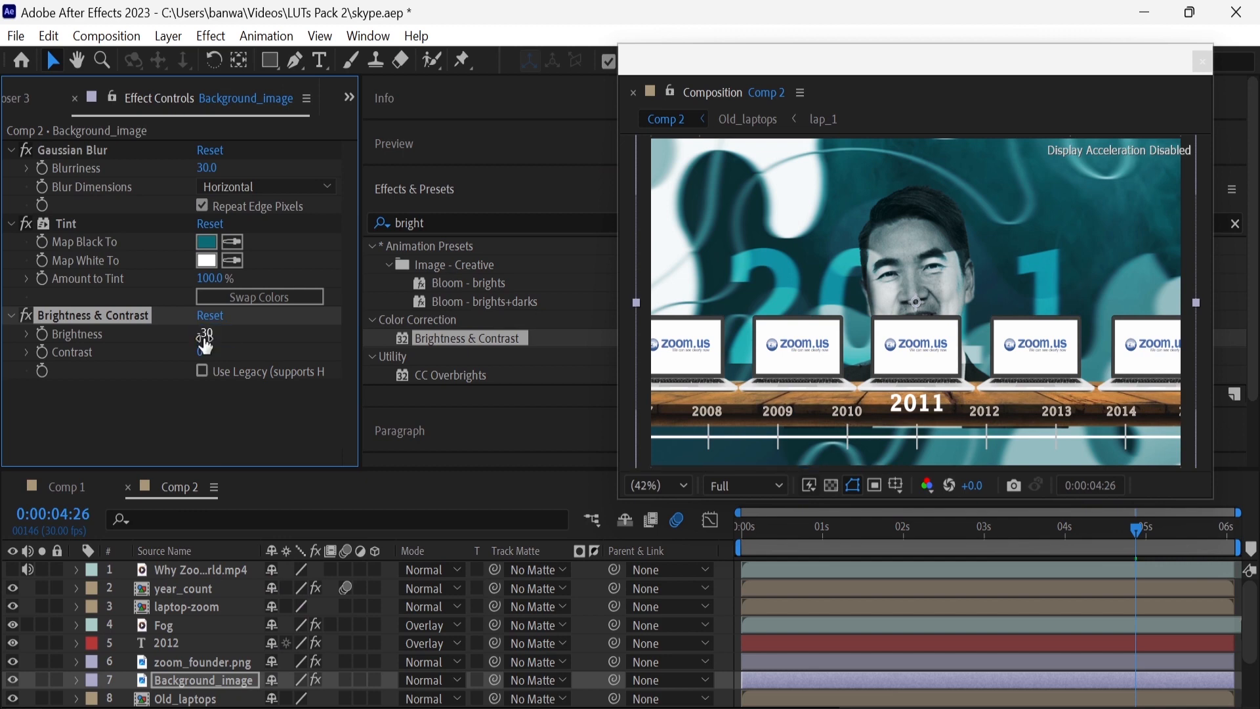
{"action": "left_click", "coordinate": [204, 353]}
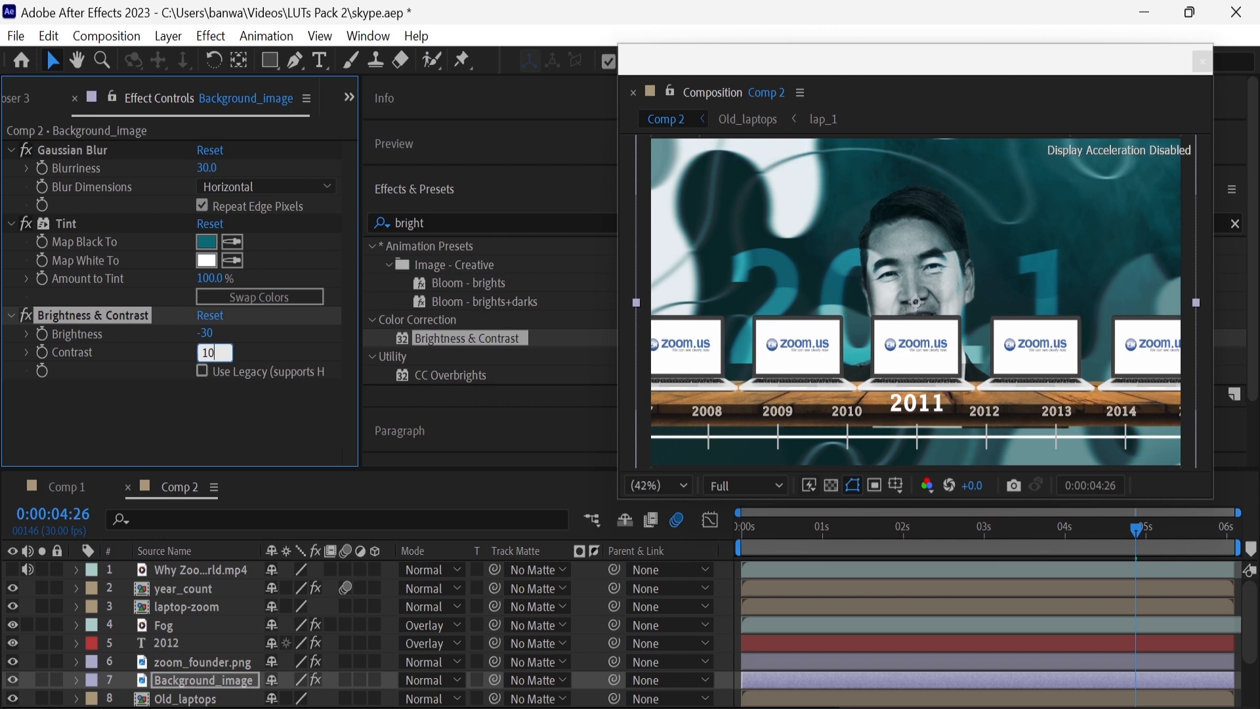
{"action": "key", "text": "Return"}
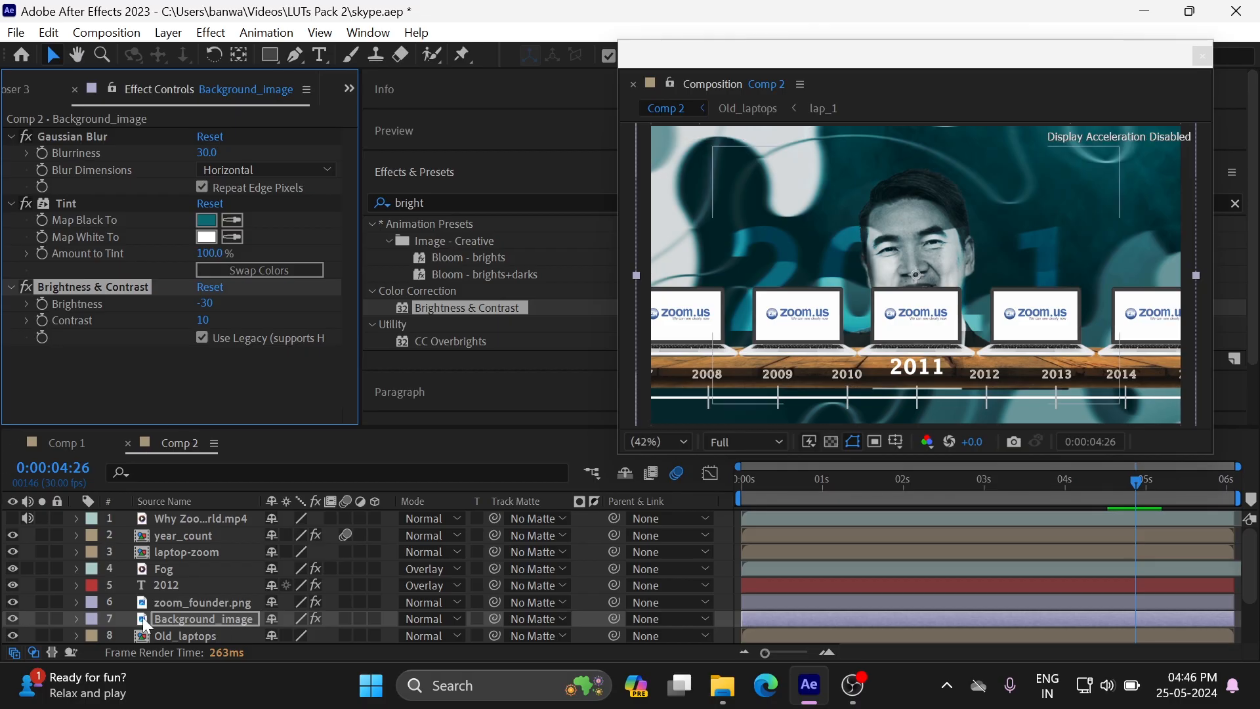
Create a deep royal blue solid and apply the Fractal Noise effect to it
{"action": "right_click", "coordinate": [26, 534]}
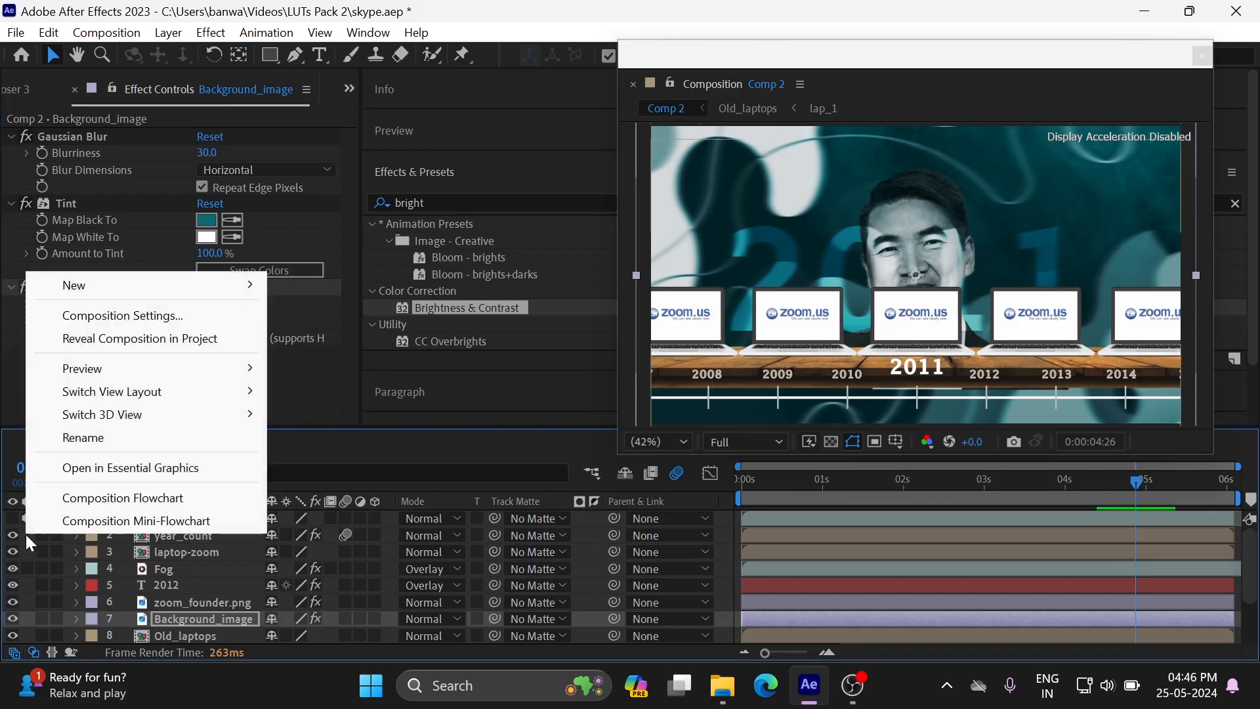
{"action": "mouse_move", "coordinate": [221, 288]}
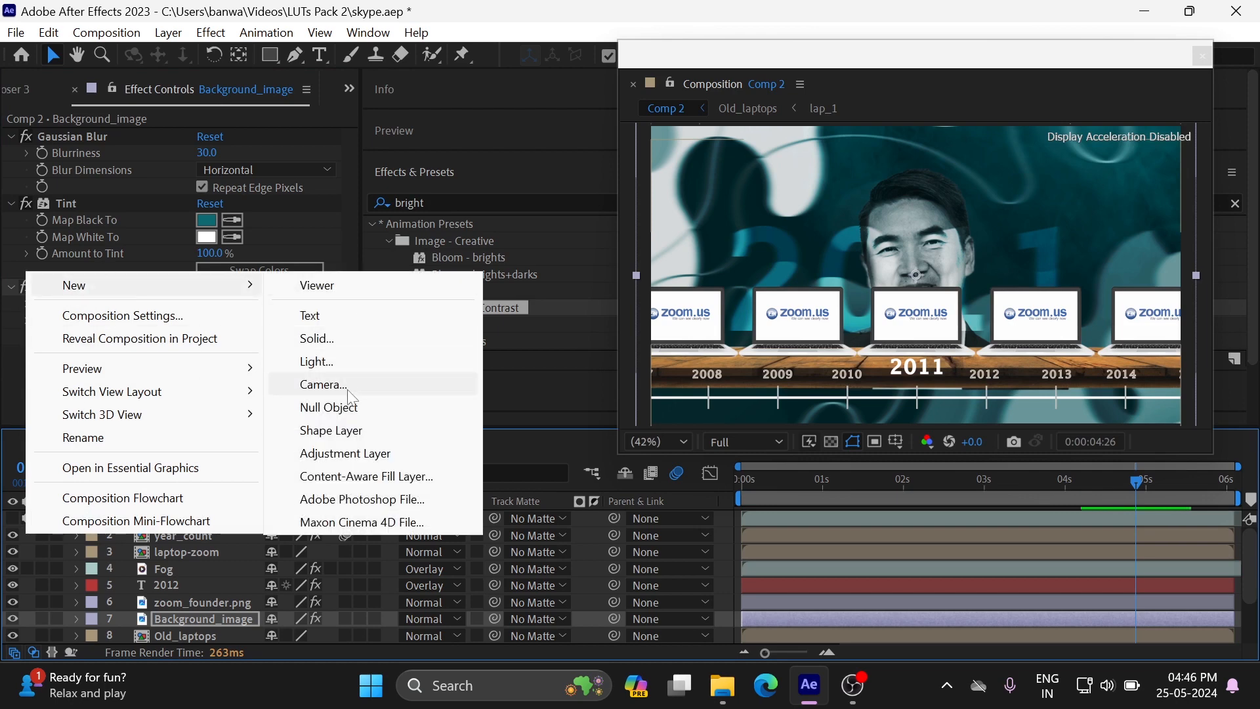
{"action": "left_click", "coordinate": [338, 338]}
{"action": "key", "text": "Return"}
{"action": "left_click", "coordinate": [441, 202]}
{"action": "type", "text": "fractal"}
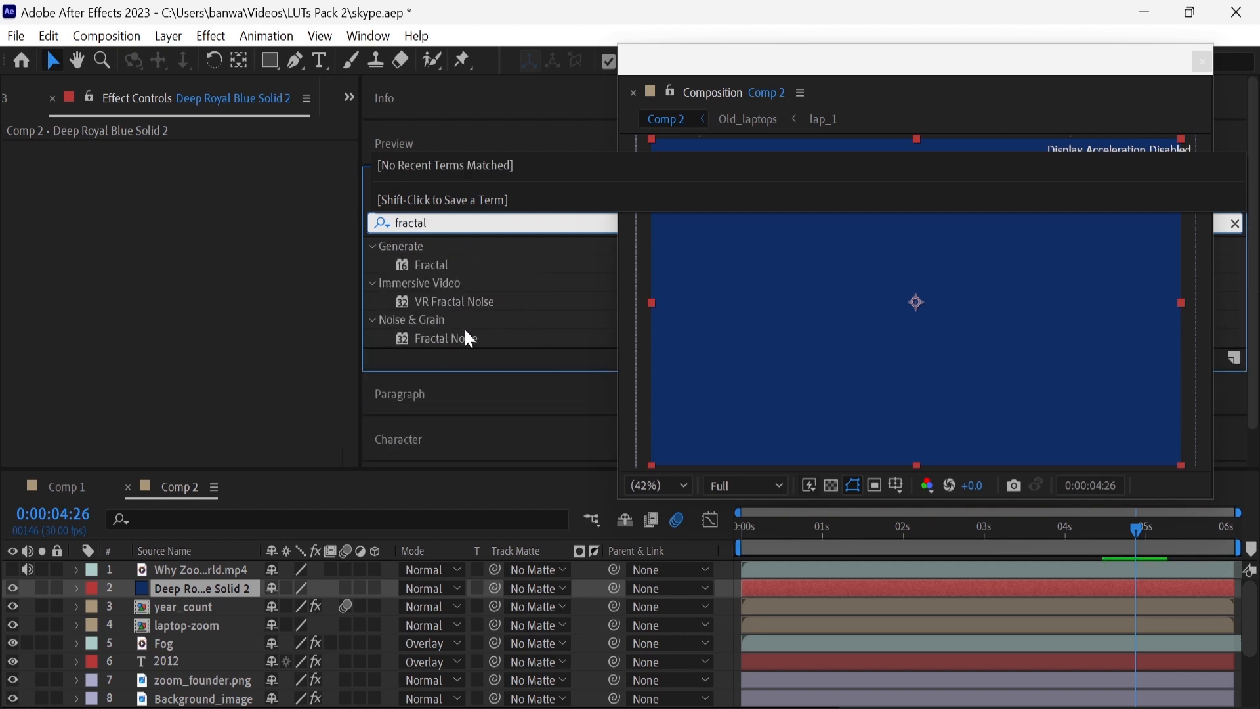
{"action": "left_click_drag", "start_coordinate": [463, 338], "coordinate": [235, 586]}
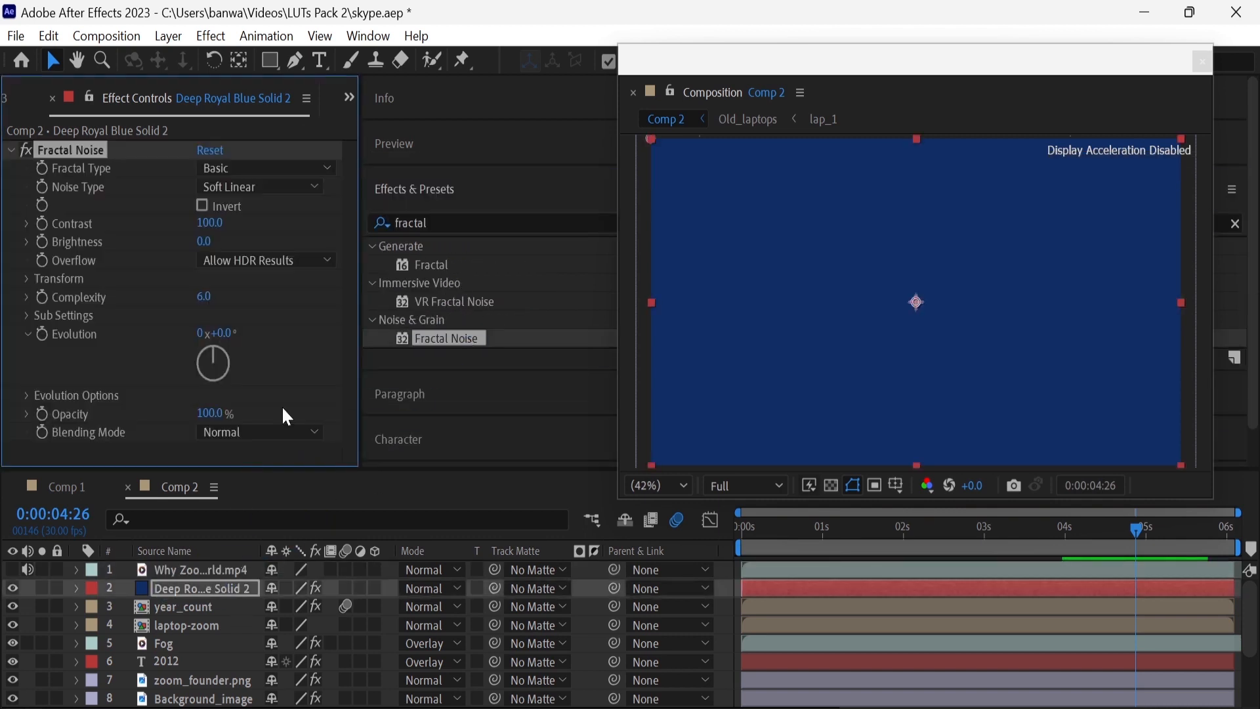
Set the Fractal Noise blending mode on the blue solid to Overlay
{"action": "left_click", "coordinate": [299, 433]}
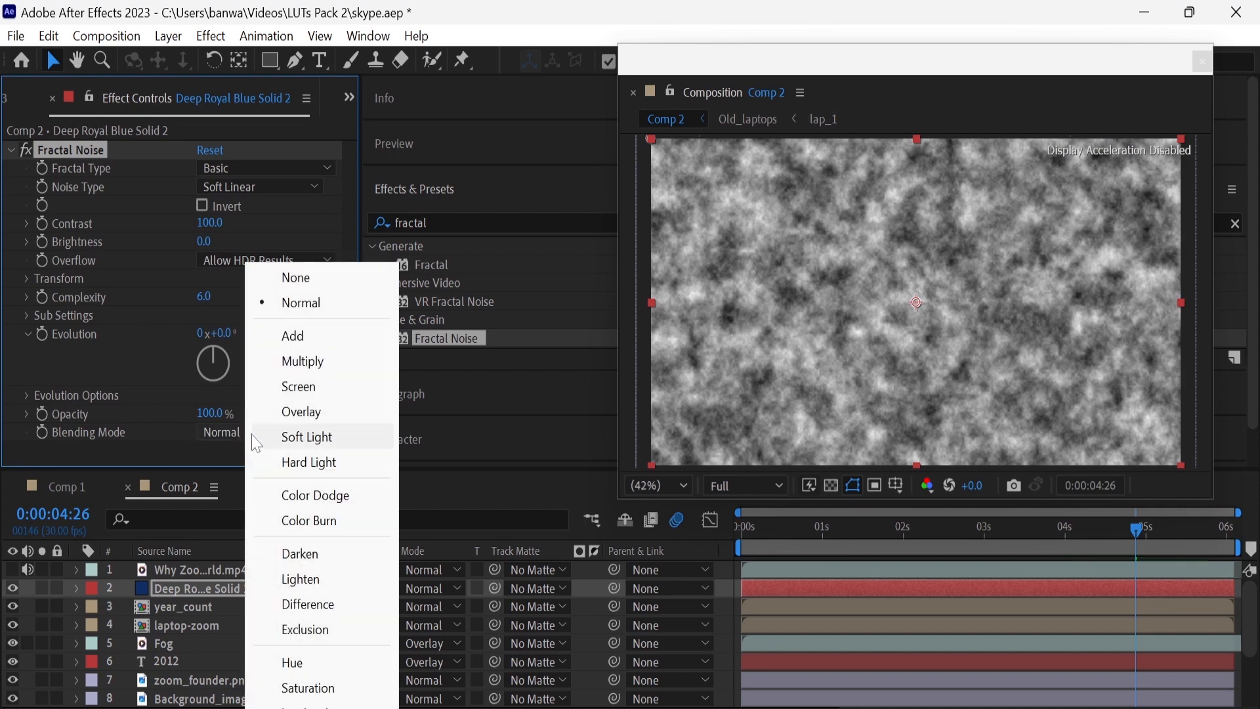
{"action": "left_click", "coordinate": [319, 412]}
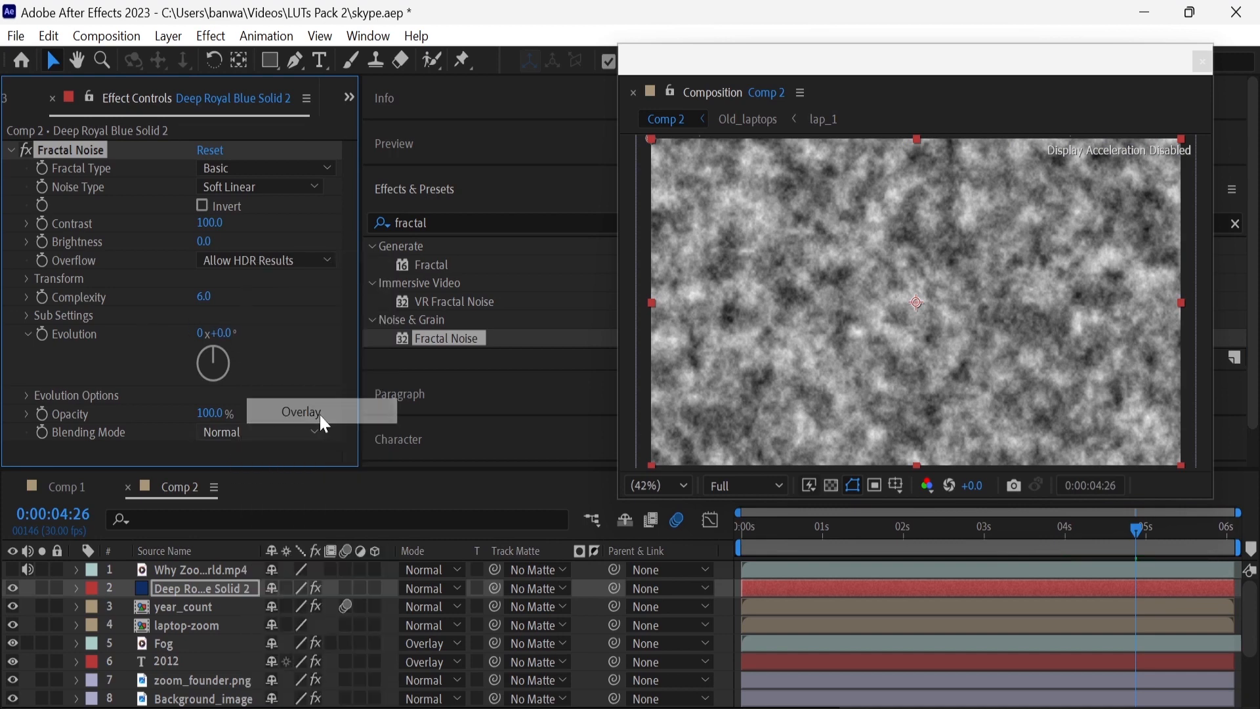
{"action": "left_click", "coordinate": [275, 436]}
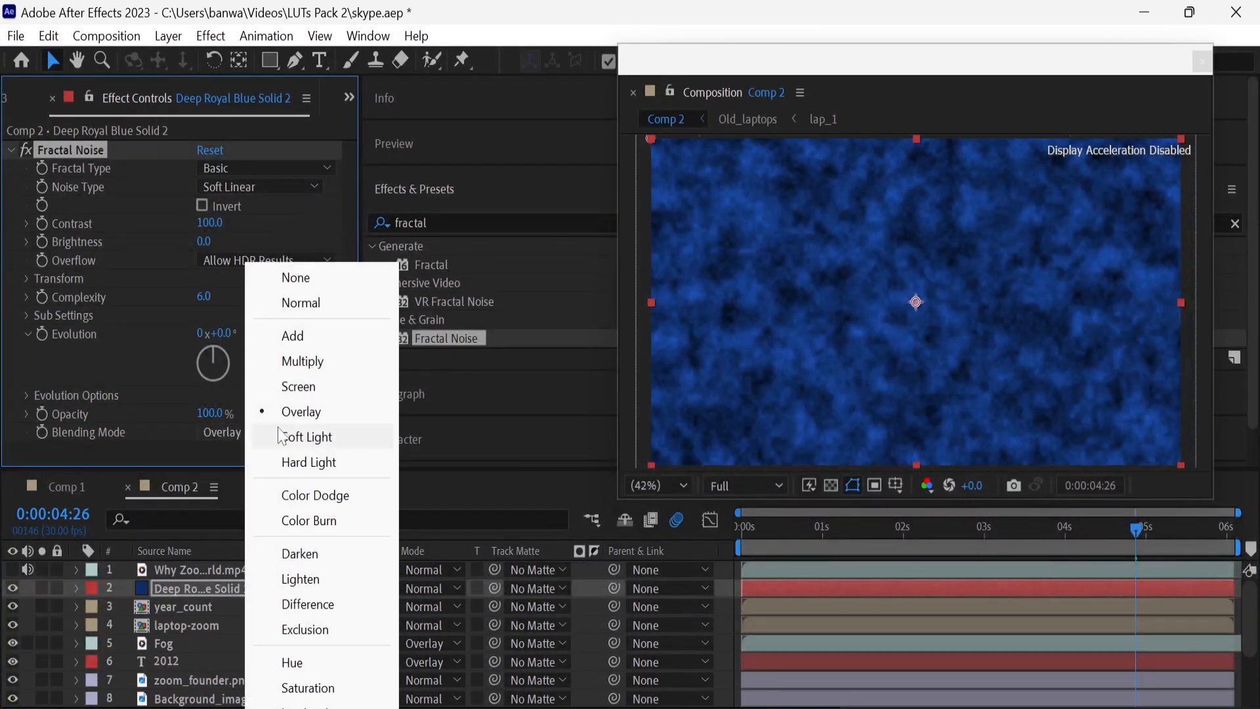
{"action": "left_click", "coordinate": [178, 439]}
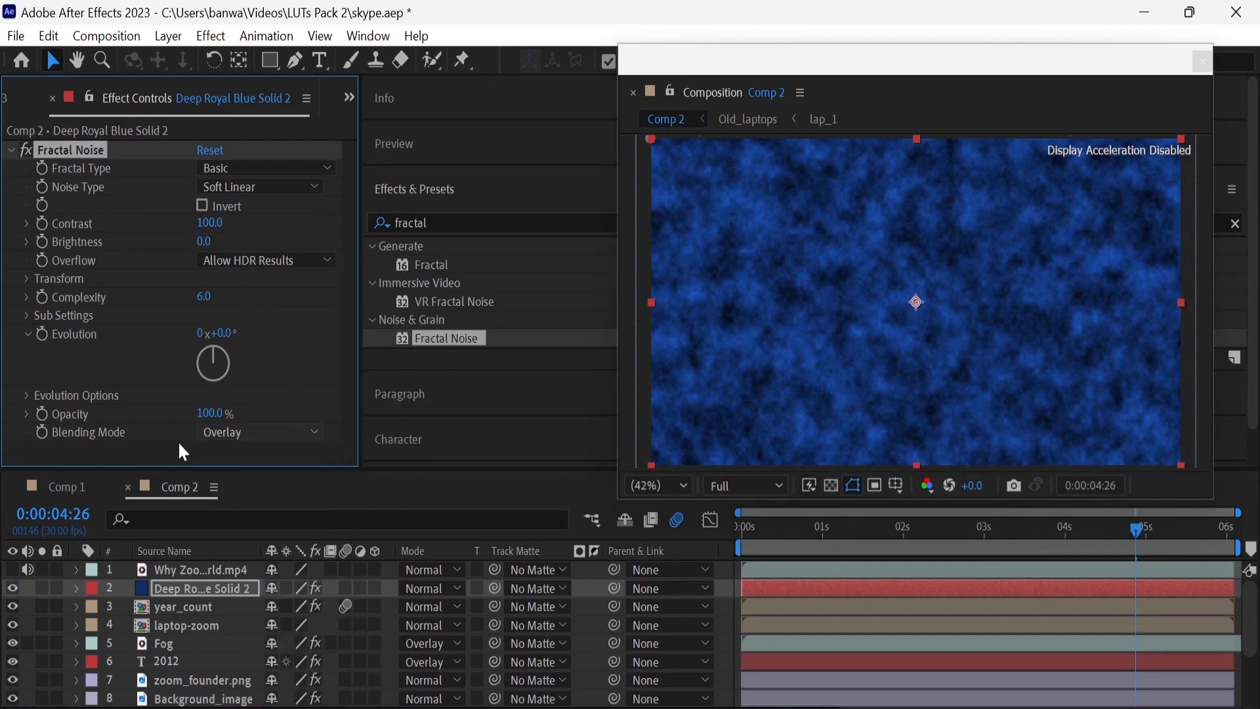
Set the Fractal Noise to Linear noise type, Dynamic fractal type and 50% opacity
{"action": "left_click", "coordinate": [234, 183]}
{"action": "left_click", "coordinate": [261, 261]}
{"action": "left_click", "coordinate": [269, 169]}
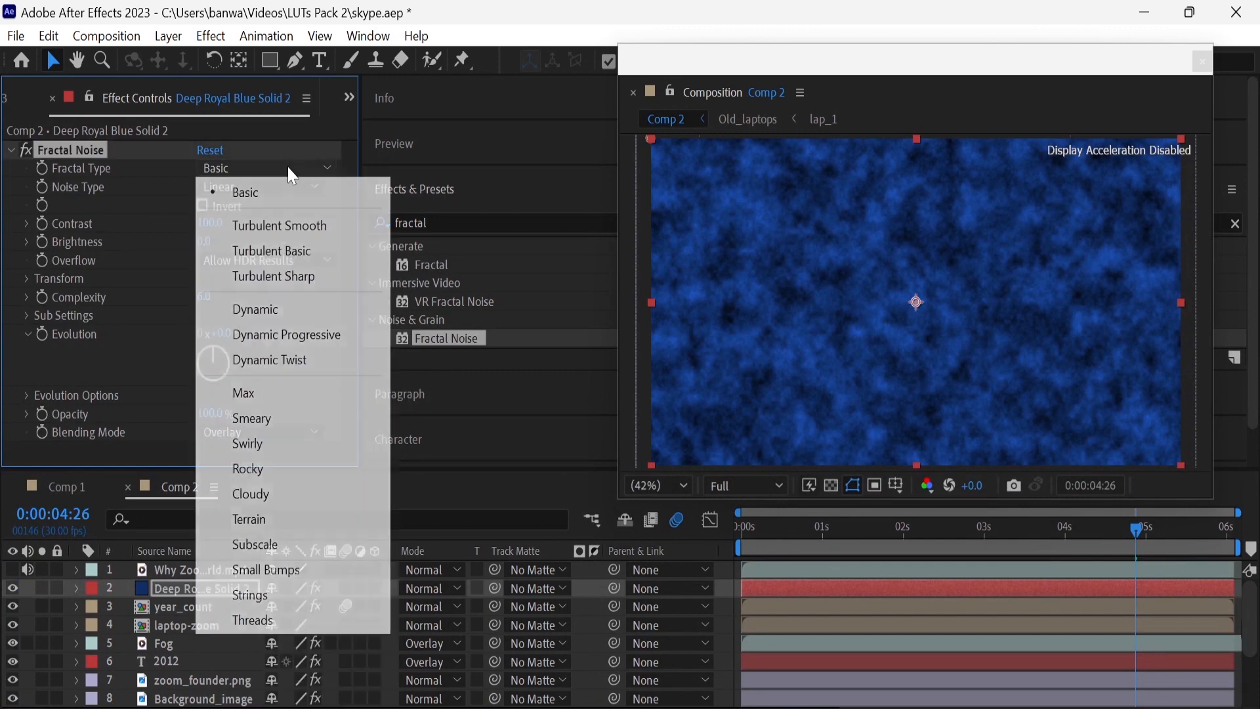
{"action": "left_click", "coordinate": [276, 309]}
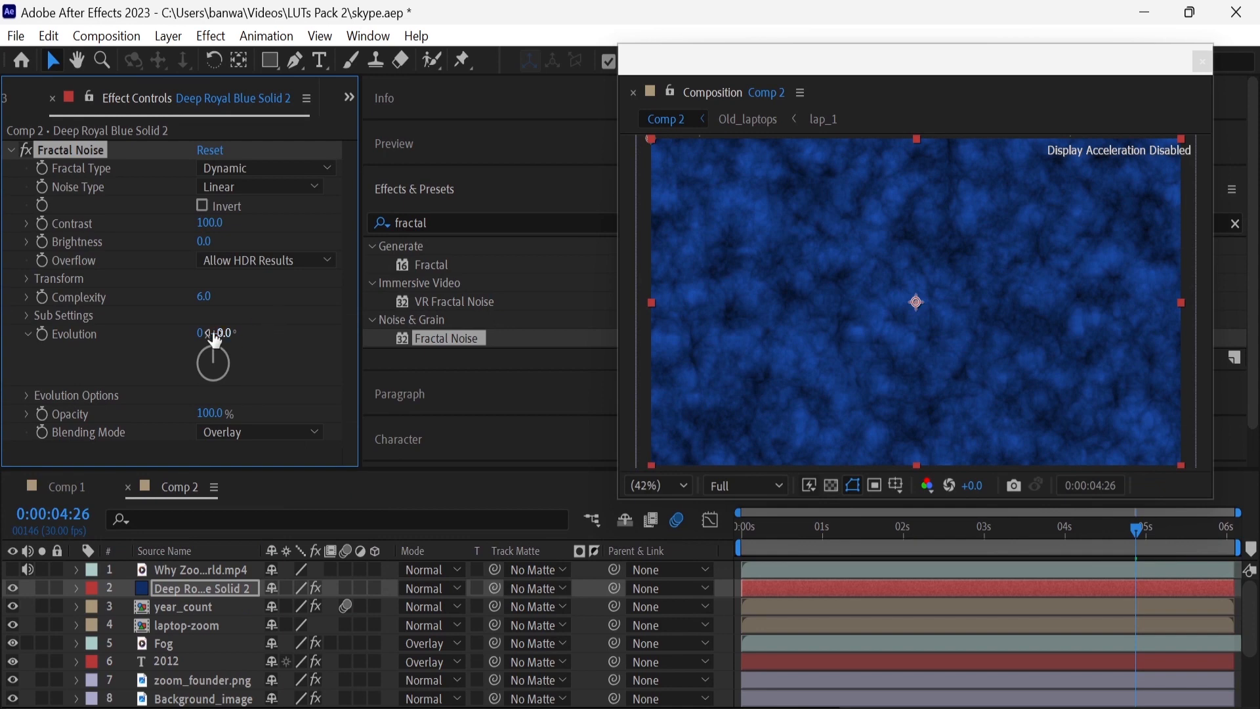
{"action": "left_click", "coordinate": [206, 417]}
{"action": "type", "text": "50"}
{"action": "key", "text": "Return"}
Add hand1.png and hand 2.png above the blue solid and scale hand 2.png to 20%
{"action": "scroll", "coordinate": [111, 100], "scroll_direction": "up", "scroll_amount": 2}
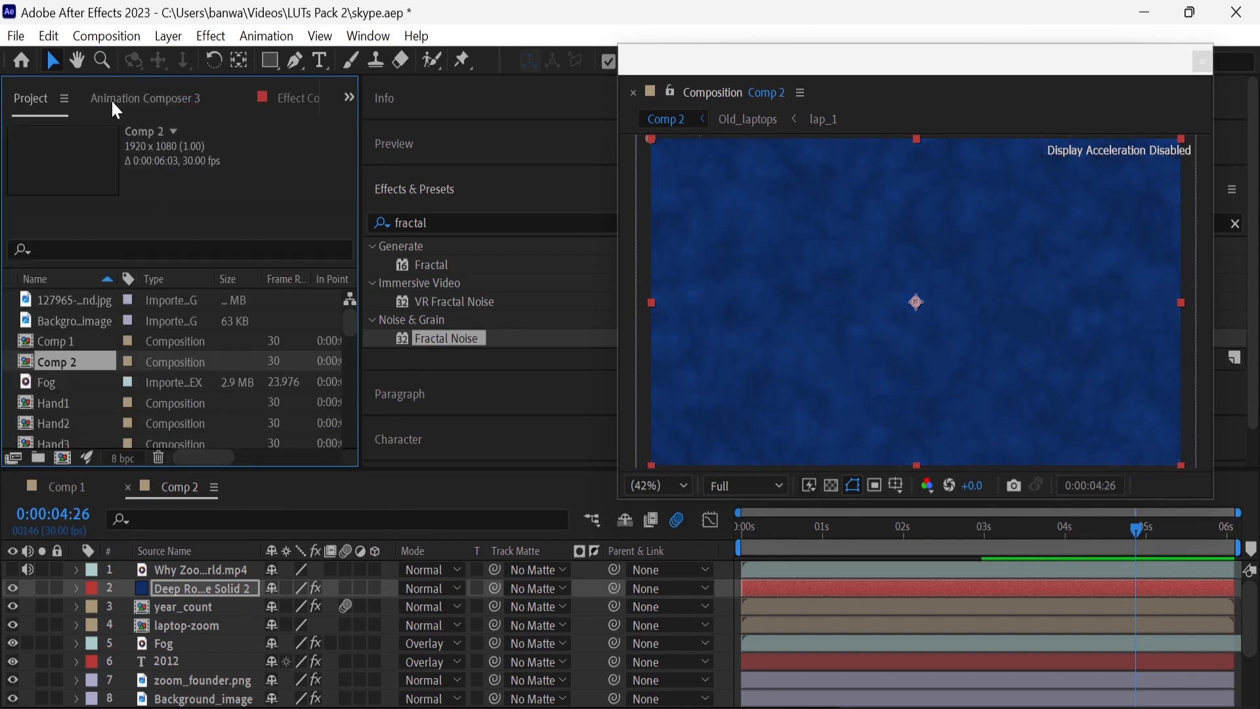
{"action": "scroll", "coordinate": [93, 387], "scroll_direction": "down", "scroll_amount": 3}
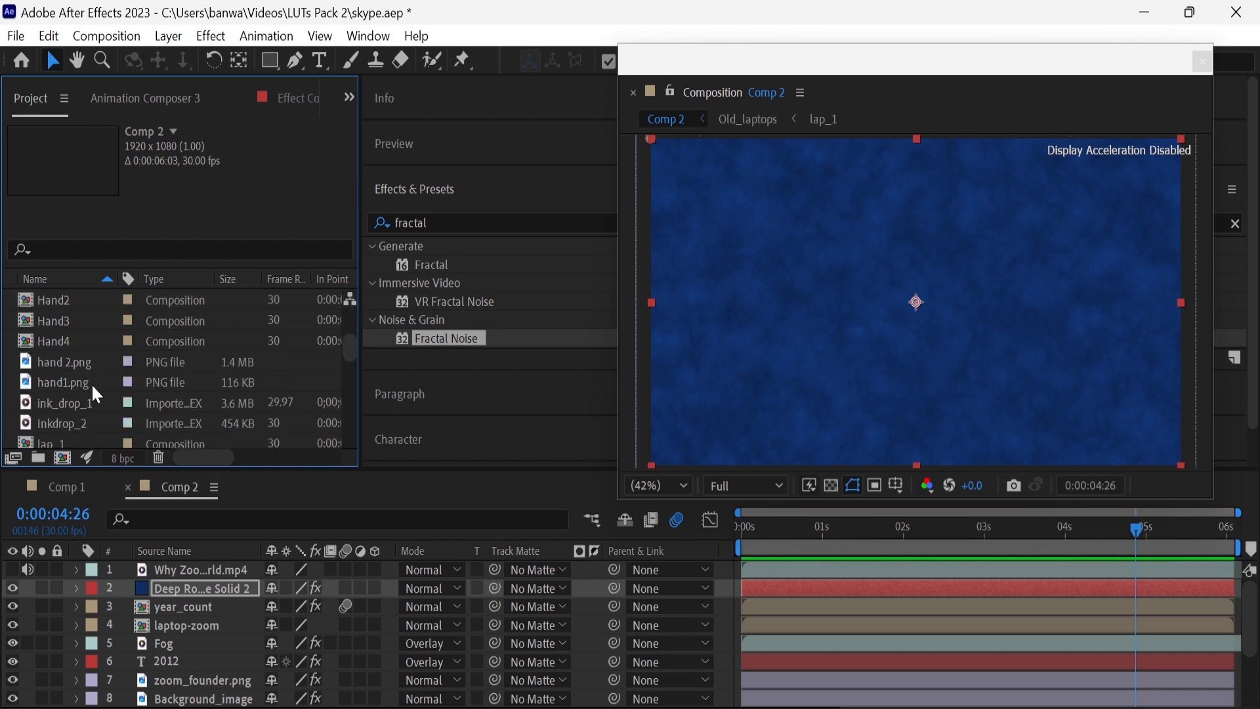
{"action": "left_click_drag", "start_coordinate": [57, 380], "coordinate": [160, 580]}
{"action": "key", "text": "s"}
{"action": "left_click", "coordinate": [292, 606]}
{"action": "type", "text": "40"}
{"action": "key", "text": "Return"}
{"action": "left_click", "coordinate": [292, 607]}
{"action": "type", "text": "20"}
{"action": "key", "text": "Return"}
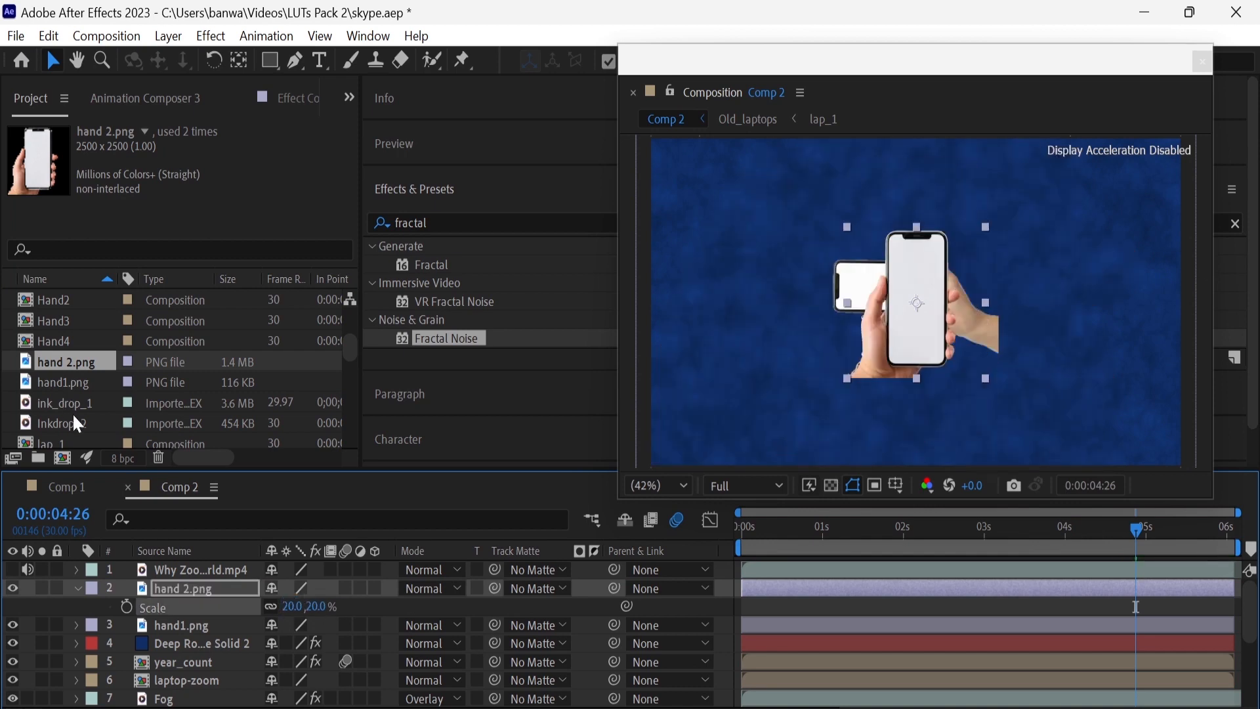
Enlarge and tilt hand1.png at position 1114, 356, and tilt hand 2.png at position 1216, 643
{"action": "scroll", "coordinate": [66, 393], "scroll_direction": "down", "scroll_amount": 5}
{"action": "scroll", "coordinate": [74, 420], "scroll_direction": "up", "scroll_amount": 3}
{"action": "scroll", "coordinate": [131, 367], "scroll_direction": "down", "scroll_amount": 1}
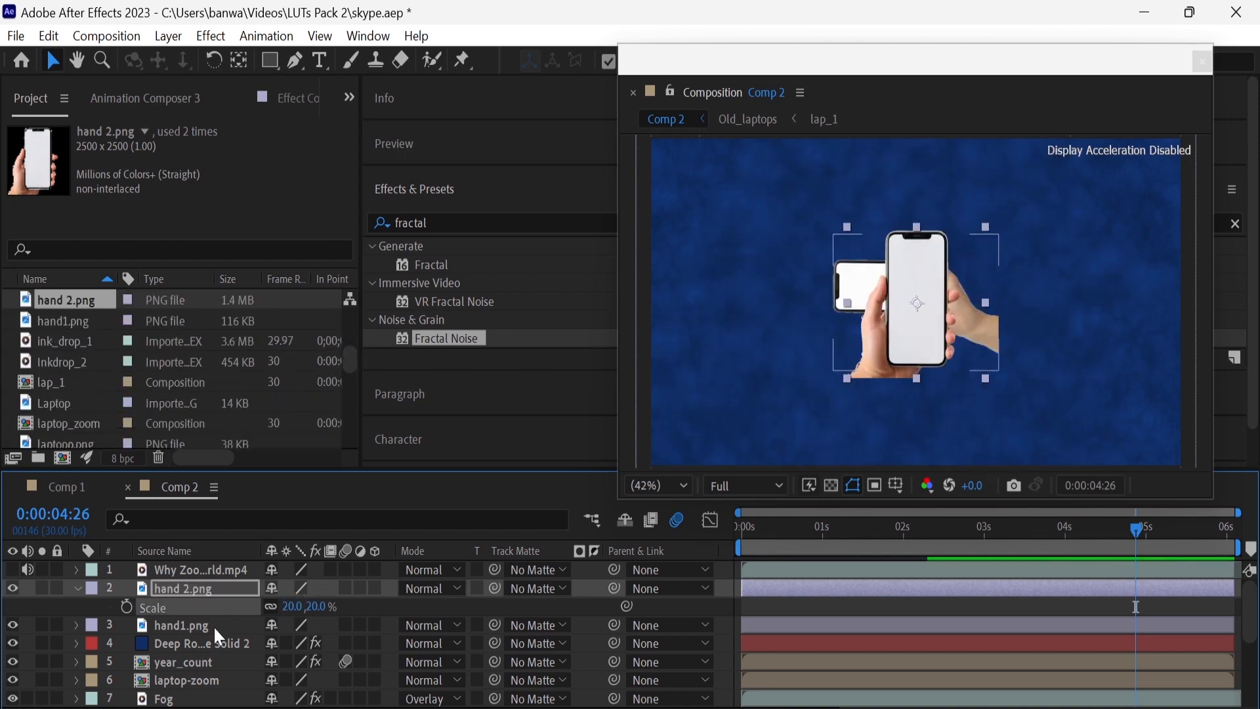
{"action": "left_click", "coordinate": [214, 624]}
{"action": "key", "text": "p"}
{"action": "left_click_drag", "start_coordinate": [278, 643], "coordinate": [485, 638]}
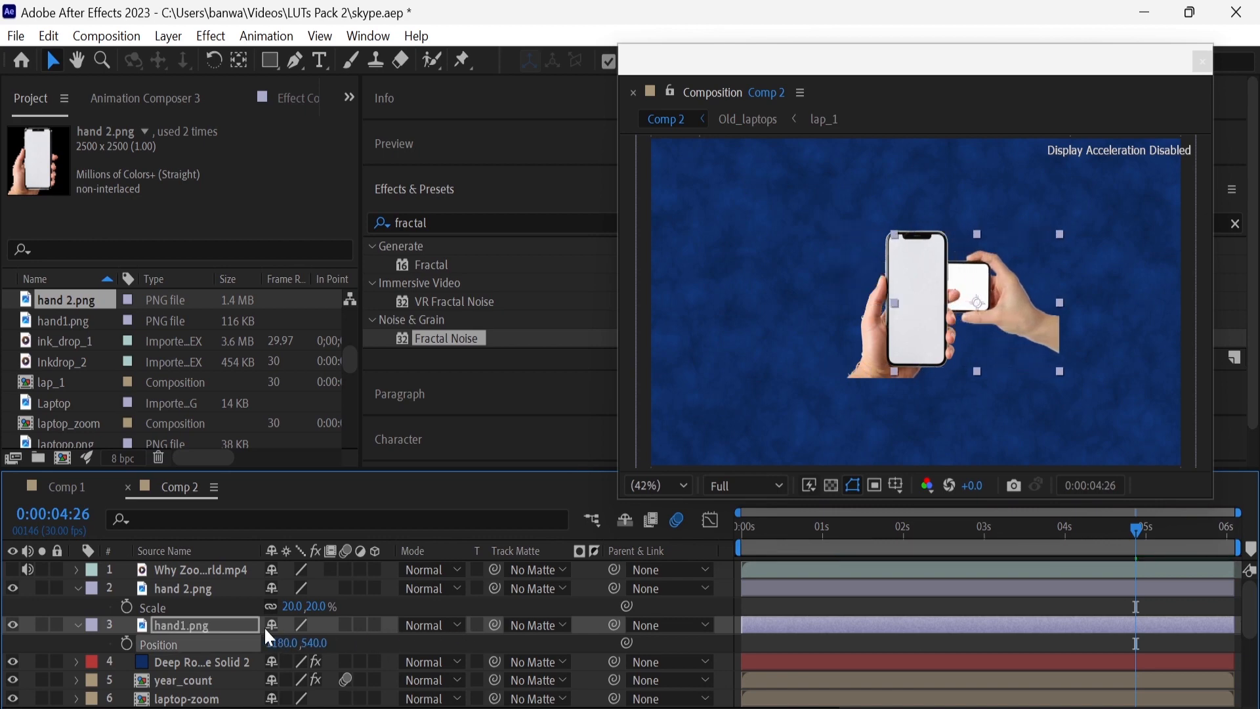
{"action": "left_click_drag", "start_coordinate": [314, 606], "coordinate": [239, 604]}
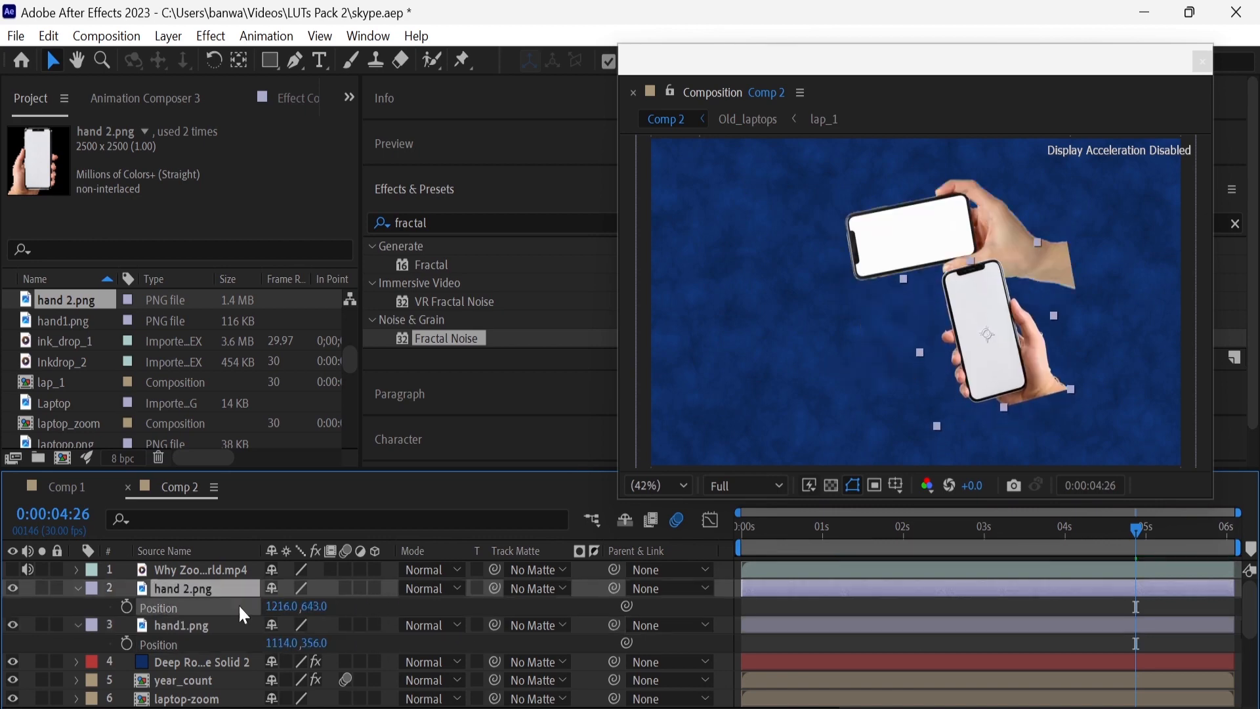
Duplicate hand1.png, then rotate the copy to hold its phone upright and move it to the lower left of the frame
{"action": "left_click", "coordinate": [214, 625]}
{"action": "key", "text": "ctrl+d"}
{"action": "left_click_drag", "start_coordinate": [214, 625], "coordinate": [217, 587]}
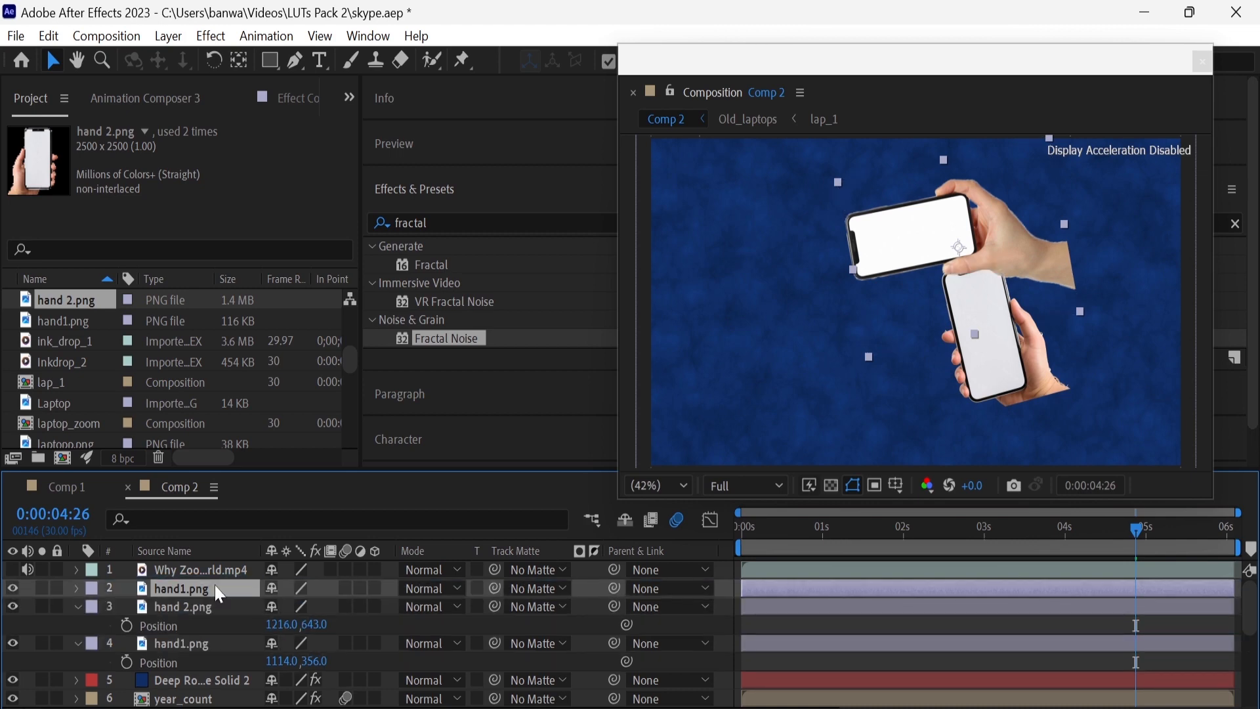
{"action": "key", "text": "p"}
{"action": "left_click_drag", "start_coordinate": [316, 606], "coordinate": [1, 606]}
{"action": "key", "text": "r"}
{"action": "key", "text": "p"}
Place the hand1.png copy beneath hand 2.png in the layer order and shift hand 2.png slightly to the right
{"action": "left_click_drag", "start_coordinate": [190, 589], "coordinate": [228, 679]}
{"action": "left_click_drag", "start_coordinate": [310, 680], "coordinate": [362, 676]}
{"action": "left_click", "coordinate": [78, 661]}
{"action": "left_click", "coordinate": [79, 626]}
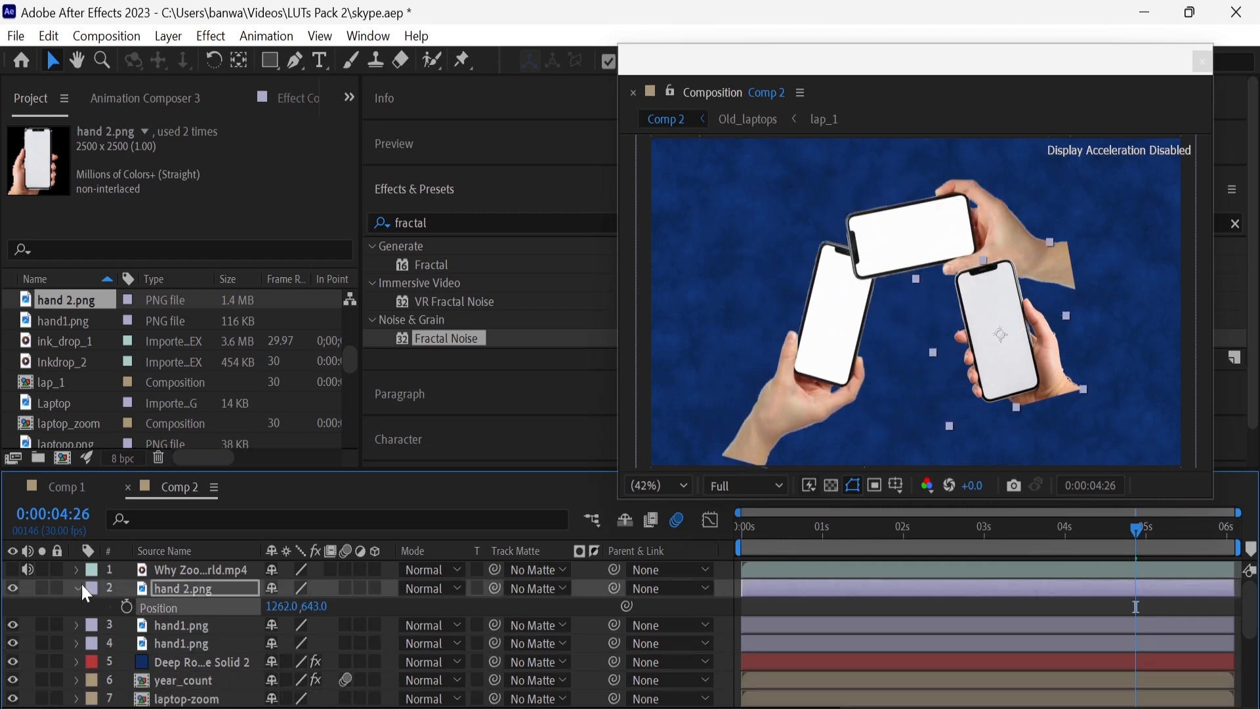
{"action": "left_click", "coordinate": [77, 589]}
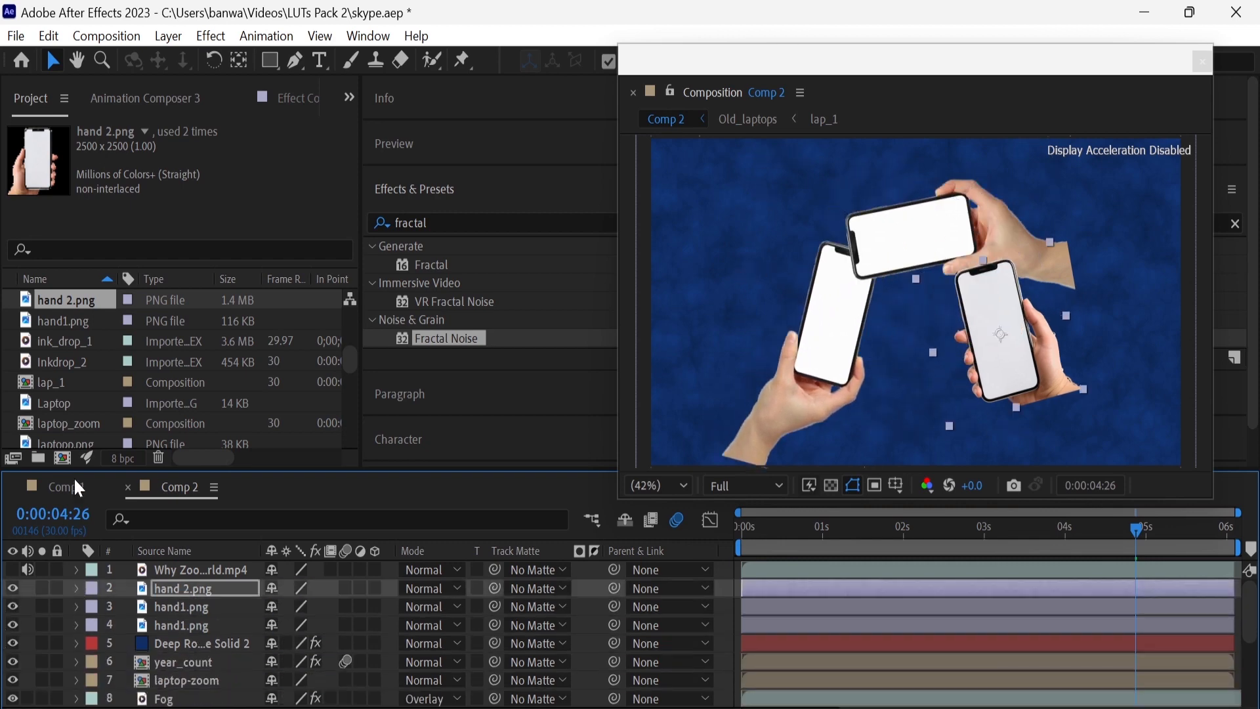
Add laptopp.png beneath the hand layers, centred between the phones, and rotate it 7°
{"action": "left_click", "coordinate": [88, 401]}
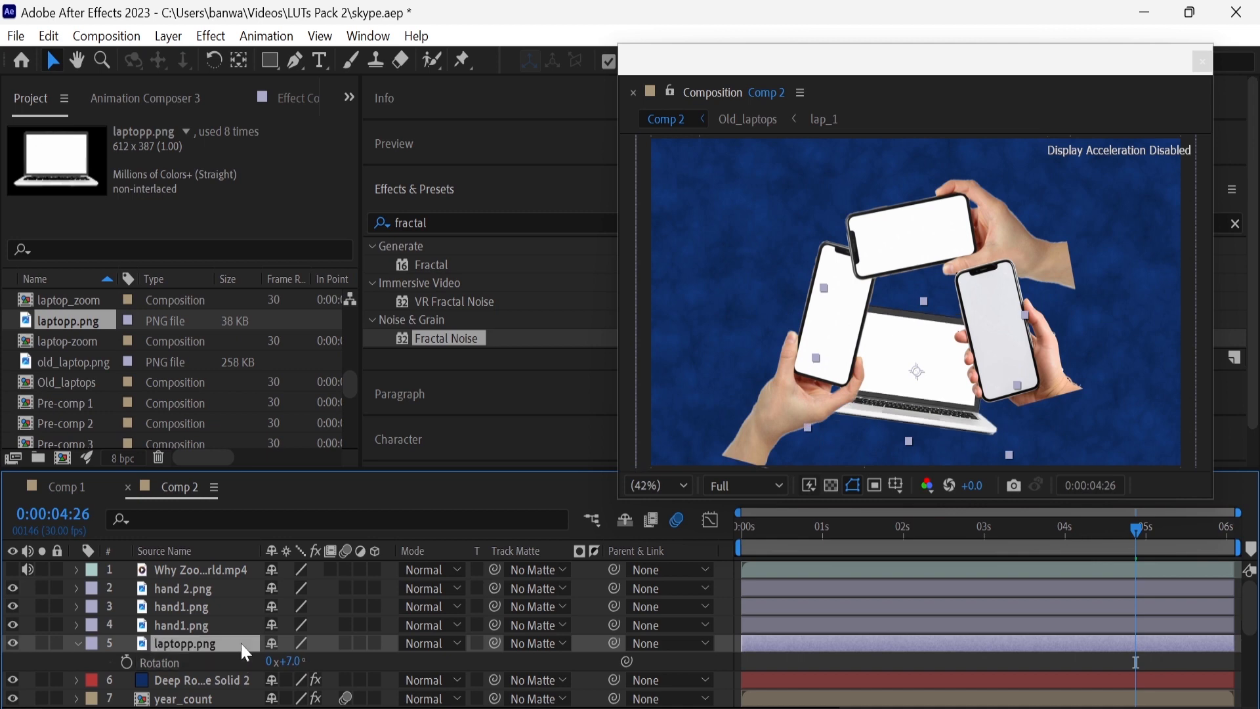
{"action": "left_click", "coordinate": [77, 643]}
{"action": "scroll", "coordinate": [76, 398], "scroll_direction": "down", "scroll_amount": 5}
{"action": "left_click", "coordinate": [77, 399]}
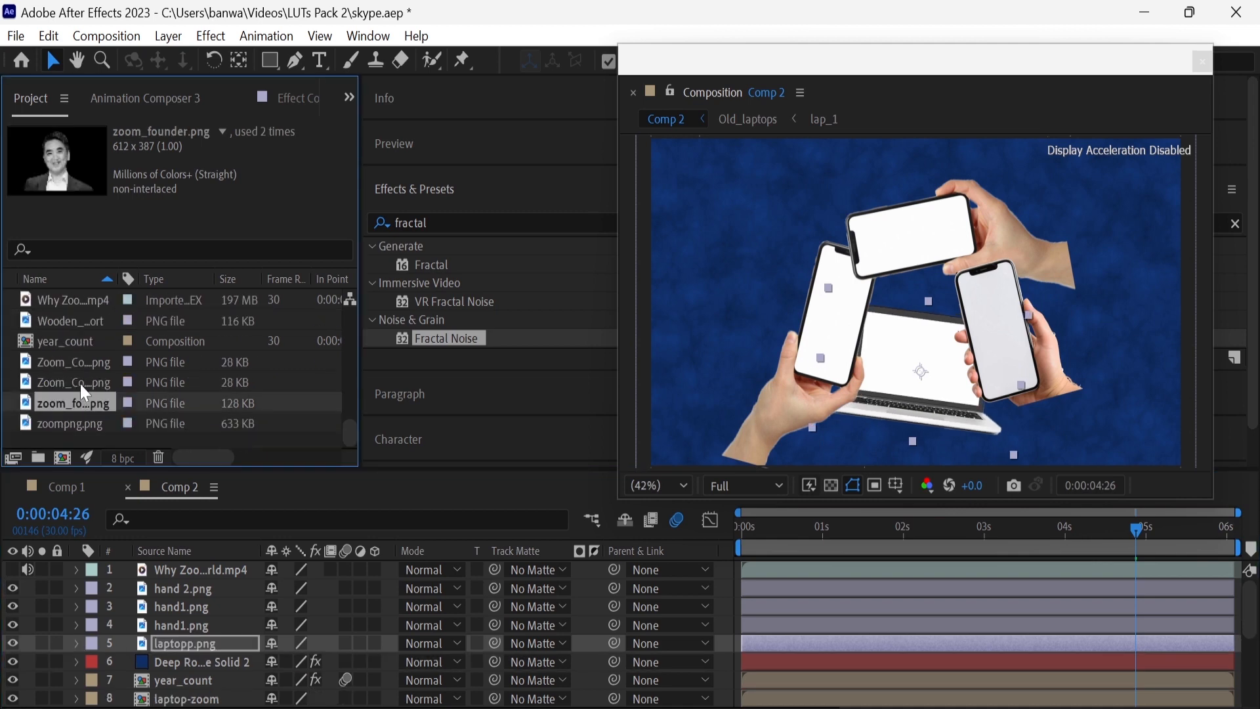
Place the Zoom logo PNG above the hand layers in Comp 2 and duplicate it for the other devices
{"action": "left_click", "coordinate": [89, 362]}
{"action": "left_click_drag", "start_coordinate": [85, 361], "coordinate": [185, 581]}
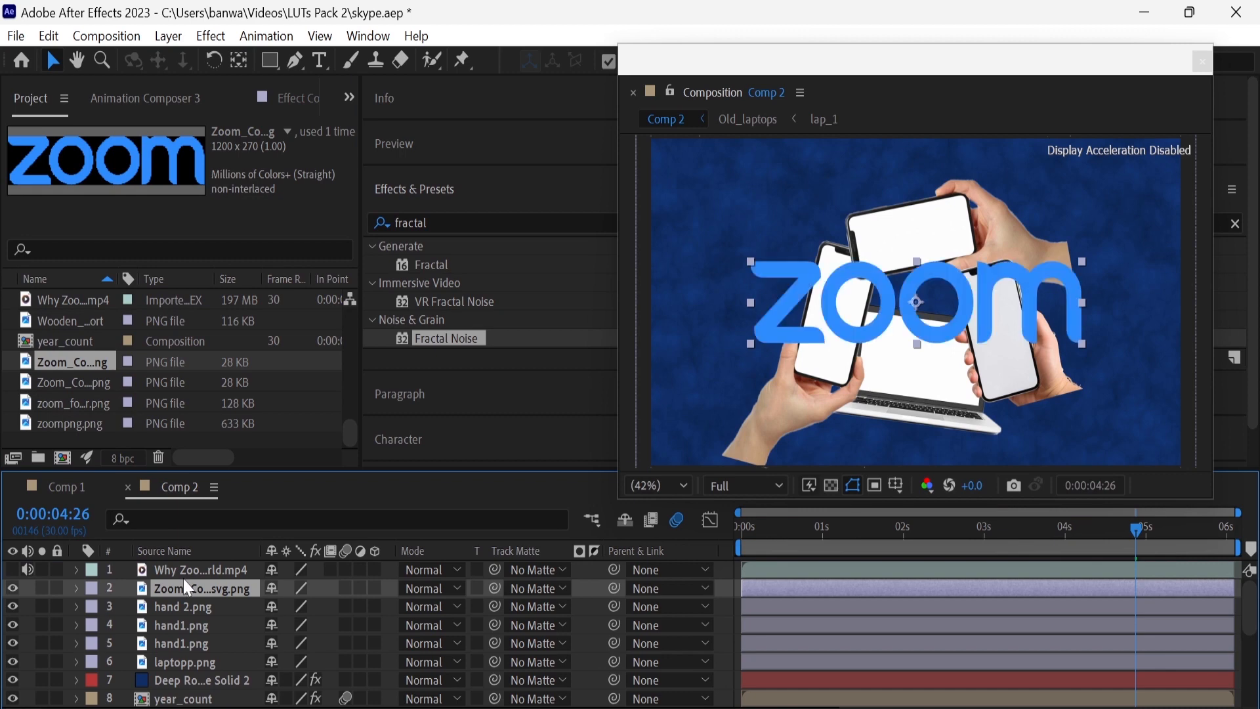
{"action": "key", "text": "ctrl+d"}
{"action": "key", "text": "ctrl+d"}
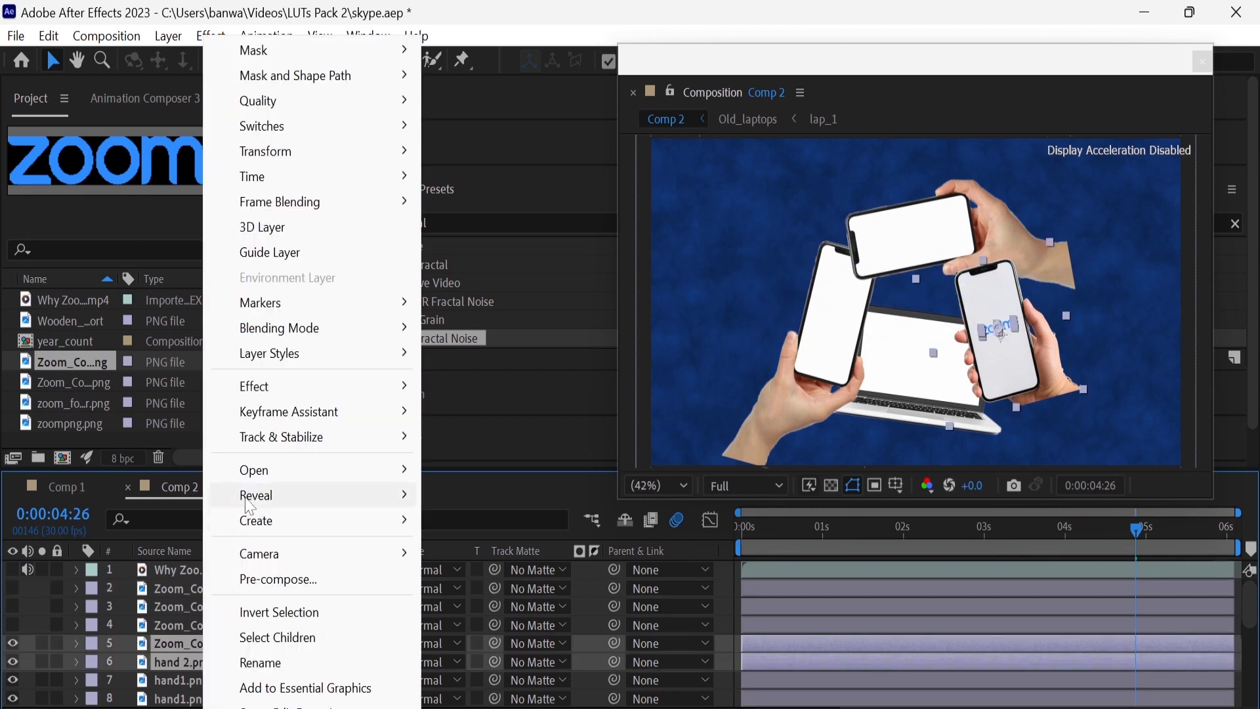
Precompose the logo on the lower-right phone together with hand 2.png under the name hand1
{"action": "mouse_move", "coordinate": [250, 505]}
{"action": "left_click", "coordinate": [269, 580]}
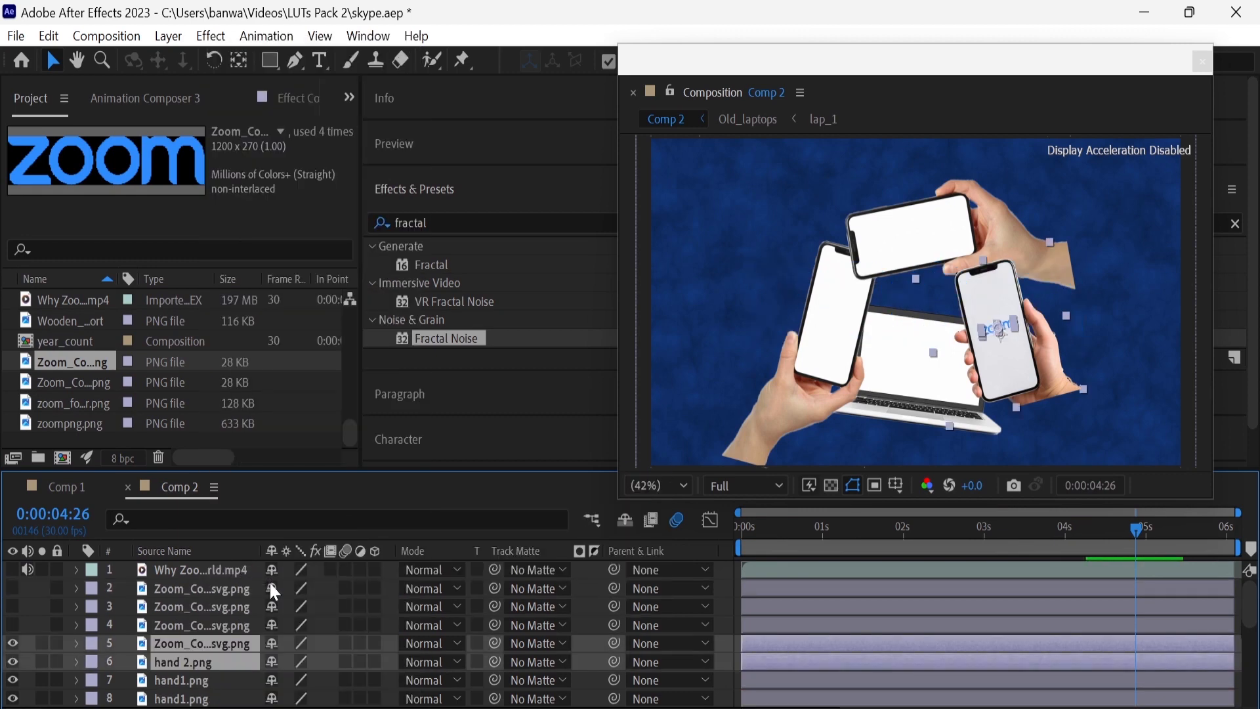
{"action": "type", "text": "hand1"}
{"action": "key", "text": "Return"}
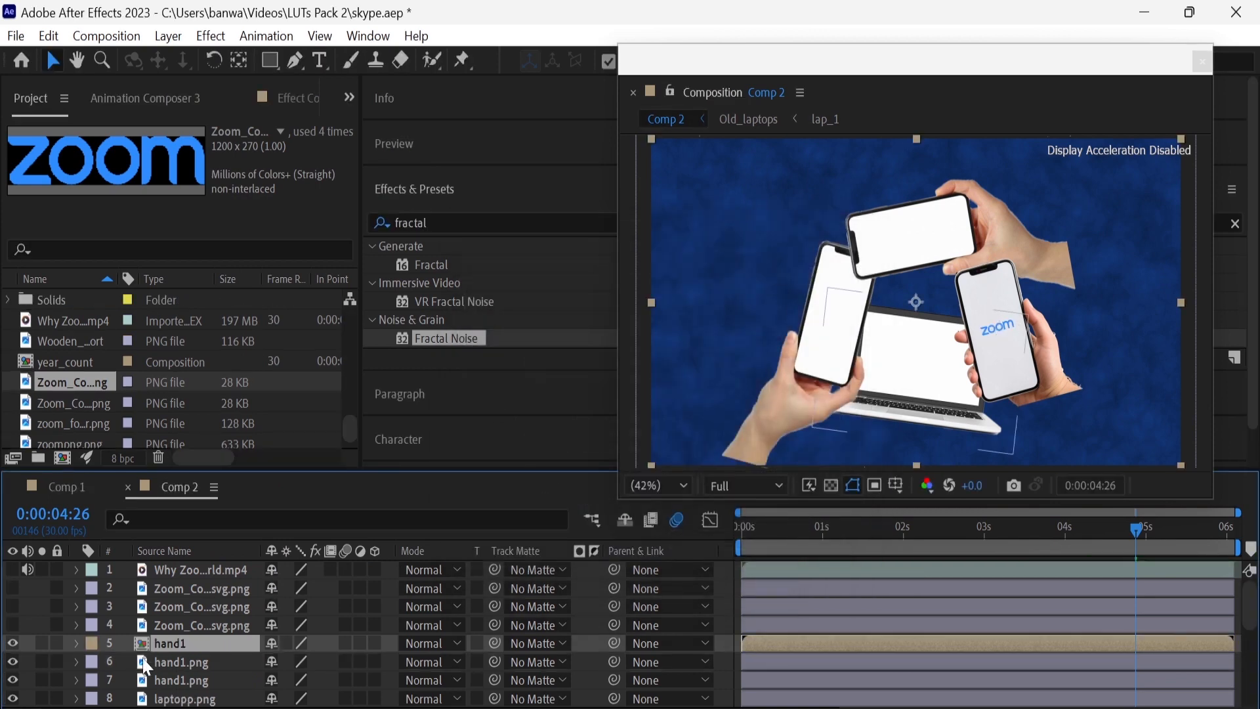
Find the Color Correction Exposure effect by searching for exposure and apply it to the hand2 layer
{"action": "left_click", "coordinate": [463, 219]}
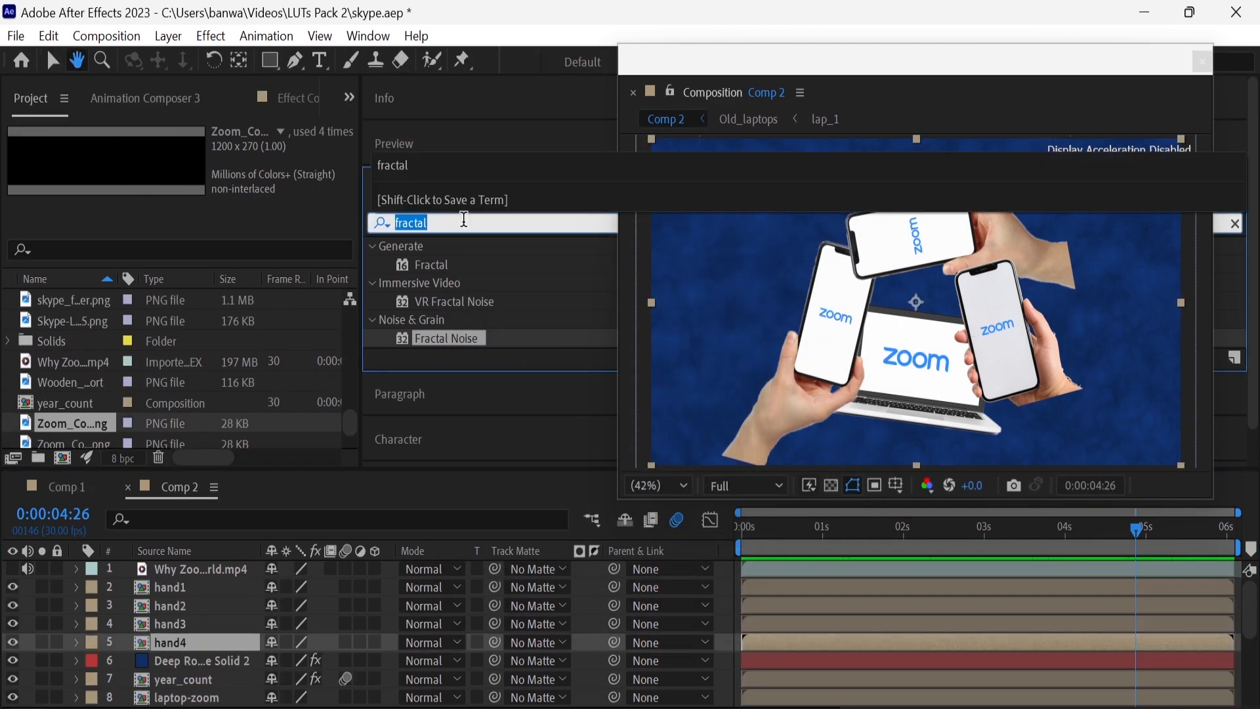
{"action": "type", "text": "exposur"}
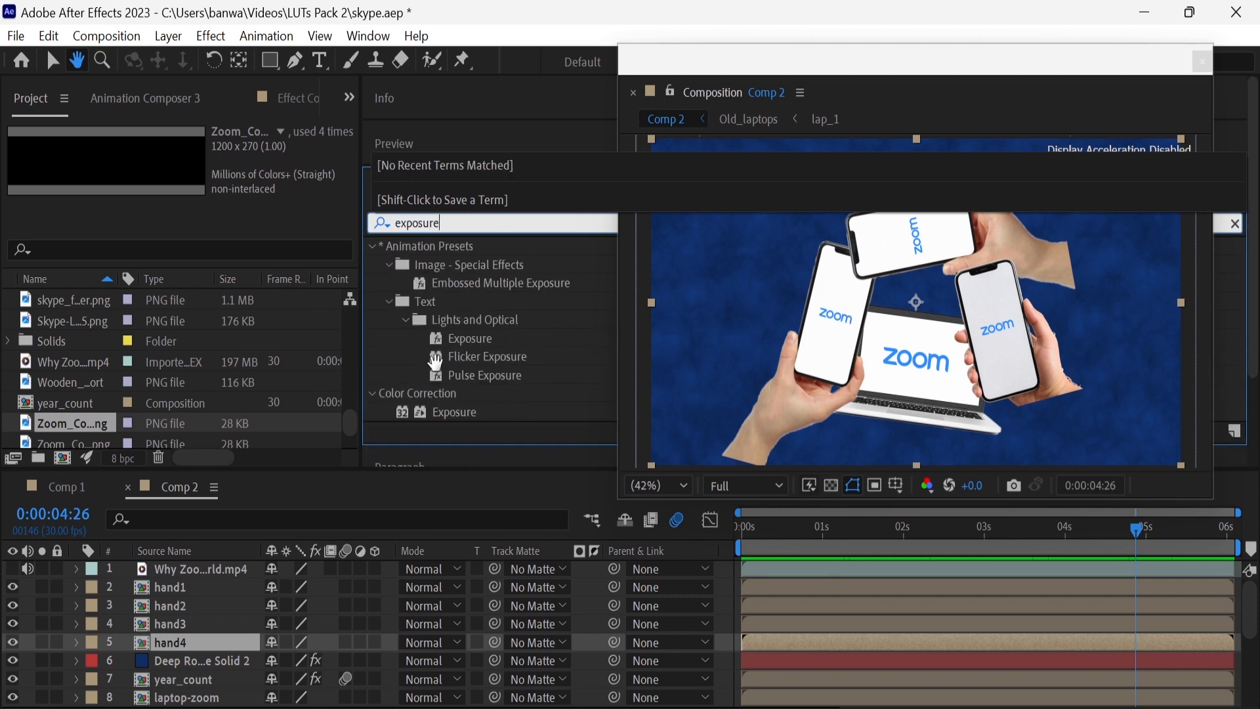
{"action": "type", "text": "e"}
{"action": "left_click_drag", "start_coordinate": [461, 337], "coordinate": [251, 616]}
{"action": "left_click_drag", "start_coordinate": [459, 411], "coordinate": [239, 596]}
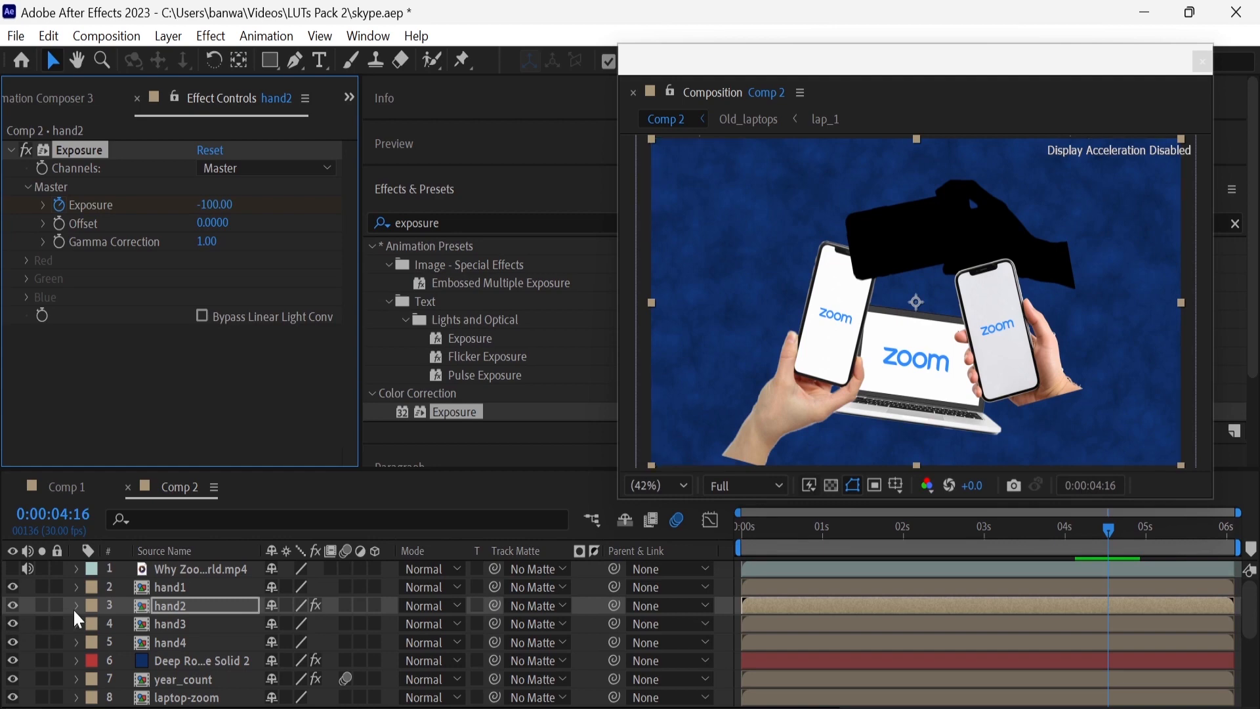
Keyframe hand2's Exposure at 0 at 0:00:04:17, one frame after the -100 keyframe
{"action": "left_click", "coordinate": [1110, 543]}
{"action": "left_click", "coordinate": [214, 204]}
{"action": "type", "text": "0"}
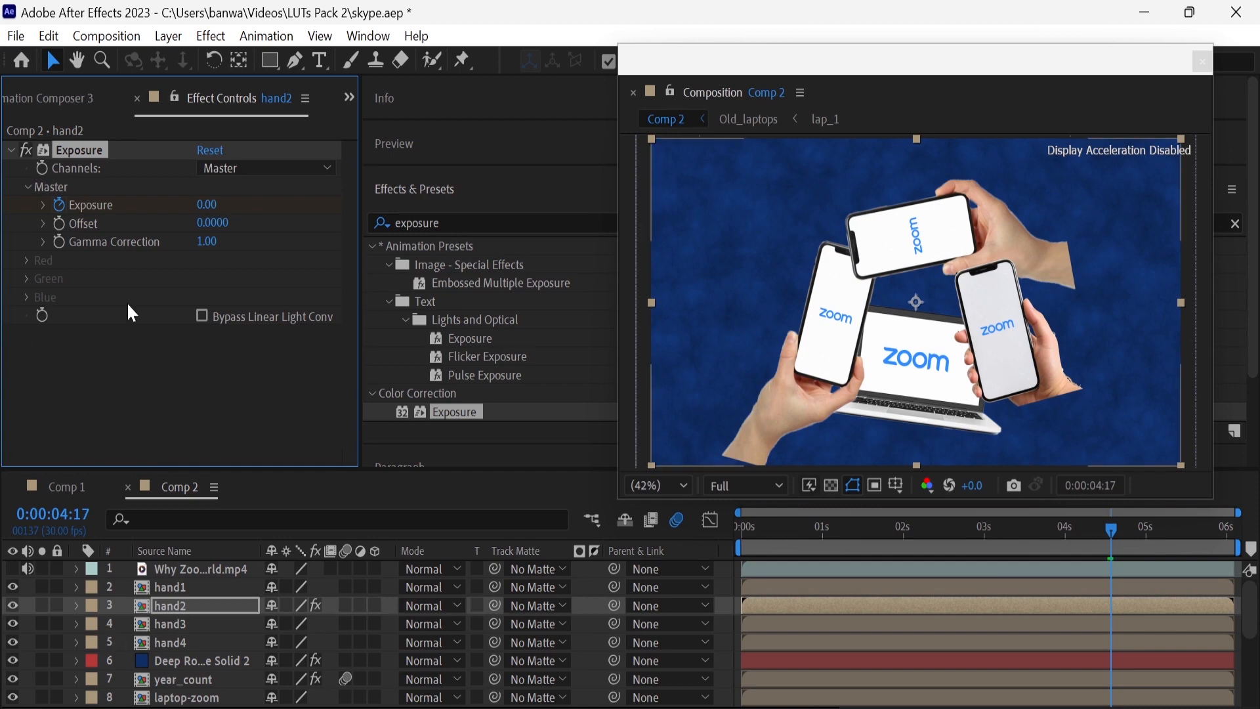
Paste the keyframed Exposure effect onto the hand1, hand3 and hand4 layers
{"action": "left_click", "coordinate": [188, 585]}
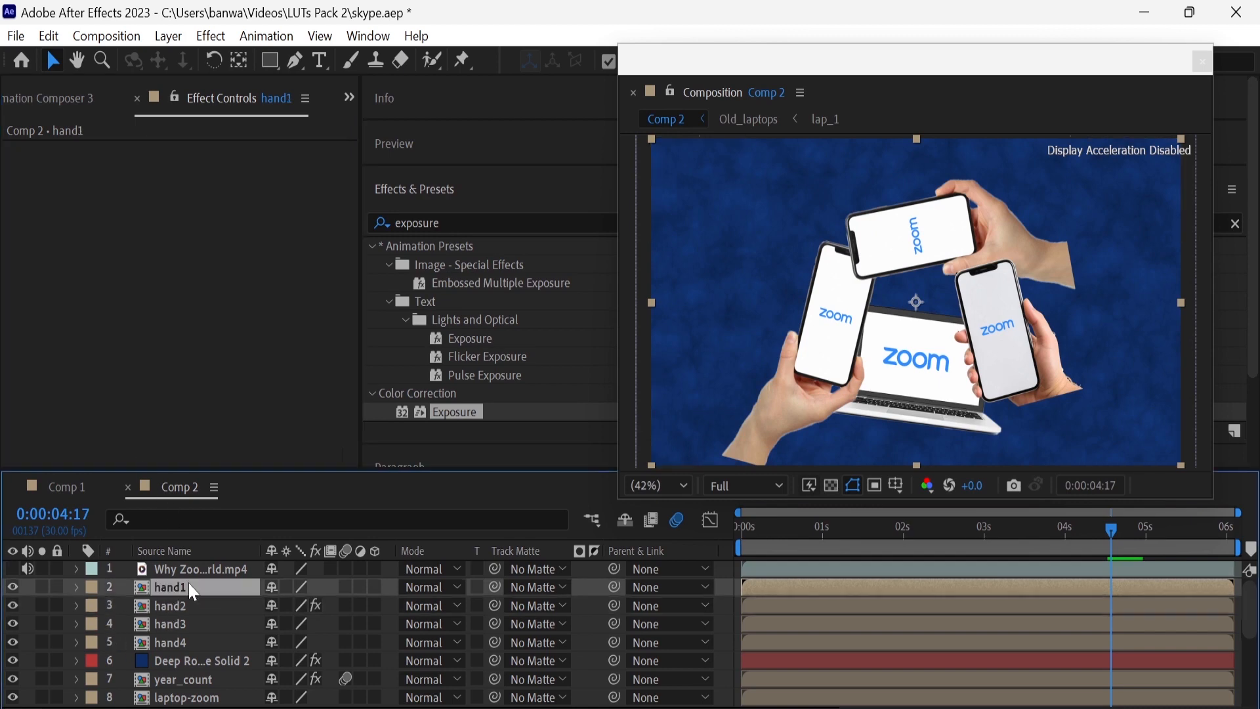
{"action": "key", "text": "ctrl+v"}
{"action": "left_click", "coordinate": [204, 621]}
{"action": "key", "text": "ctrl+v"}
{"action": "left_click", "coordinate": [206, 641]}
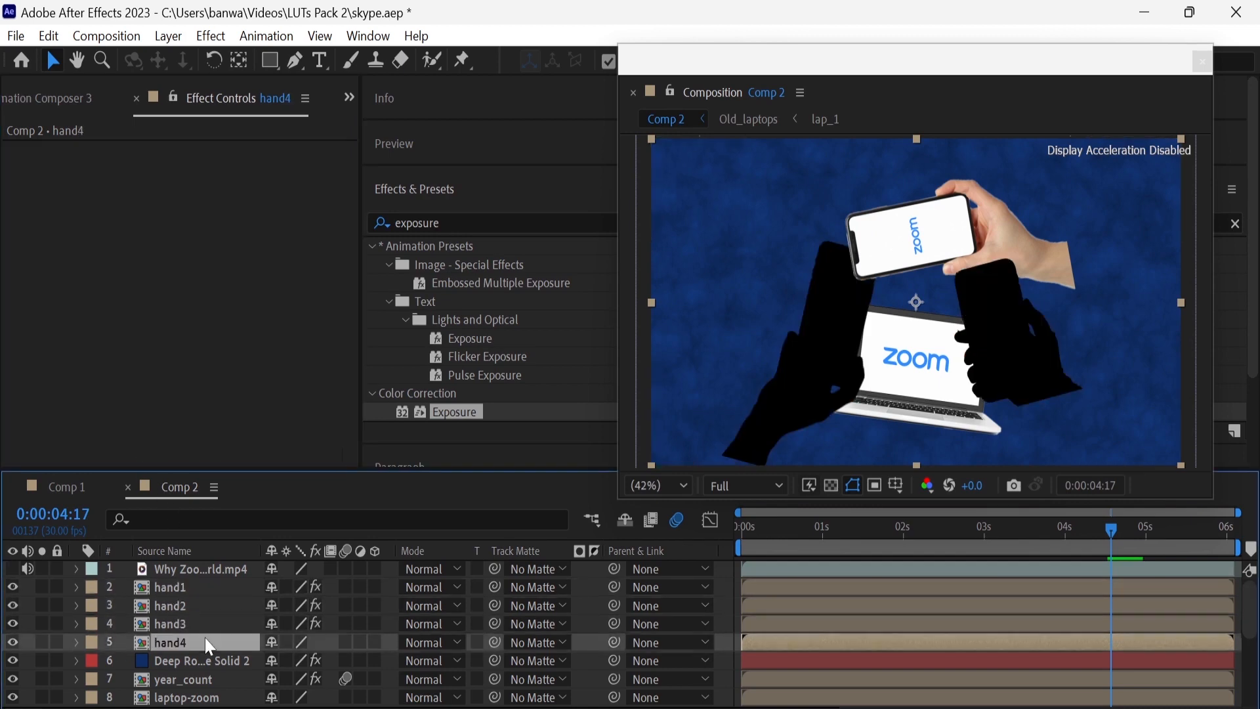
{"action": "key", "text": "ctrl+v"}
Reveal hand4's Exposure keyframes and move the -100 keyframe earlier to 0:00:04:12
{"action": "left_click", "coordinate": [76, 642]}
{"action": "left_click", "coordinate": [95, 662]}
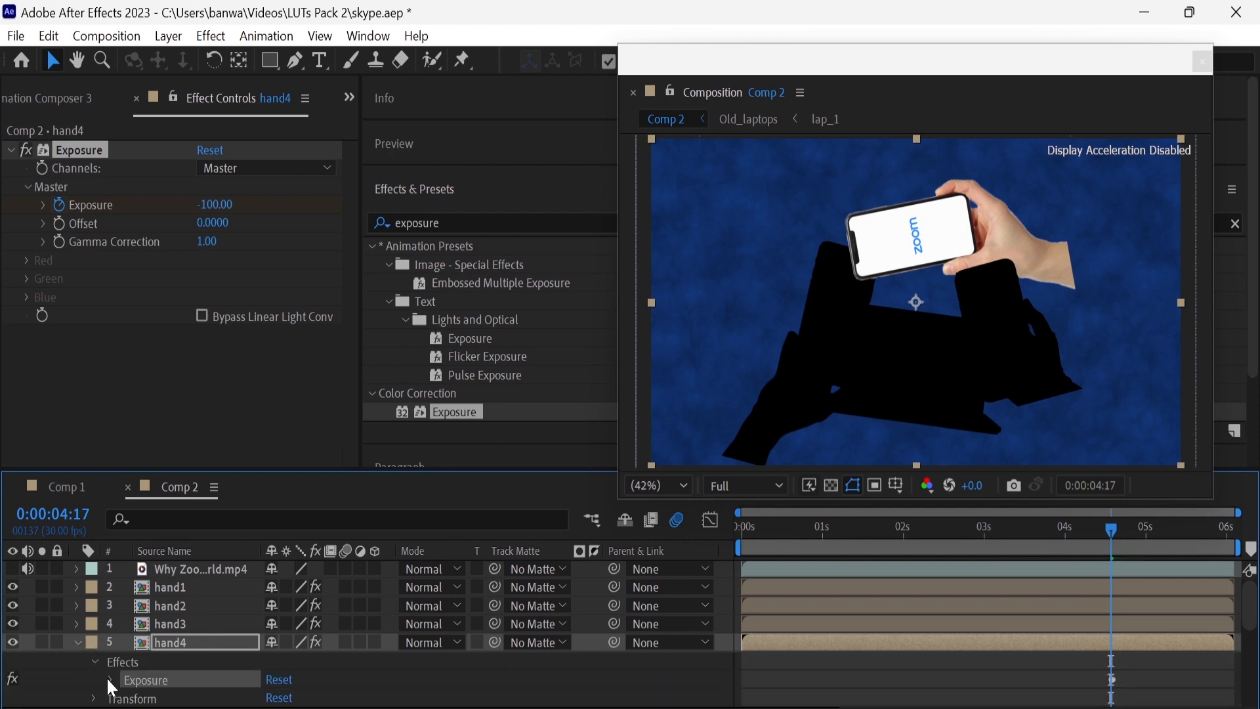
{"action": "left_click", "coordinate": [108, 679]}
{"action": "left_click", "coordinate": [128, 608]}
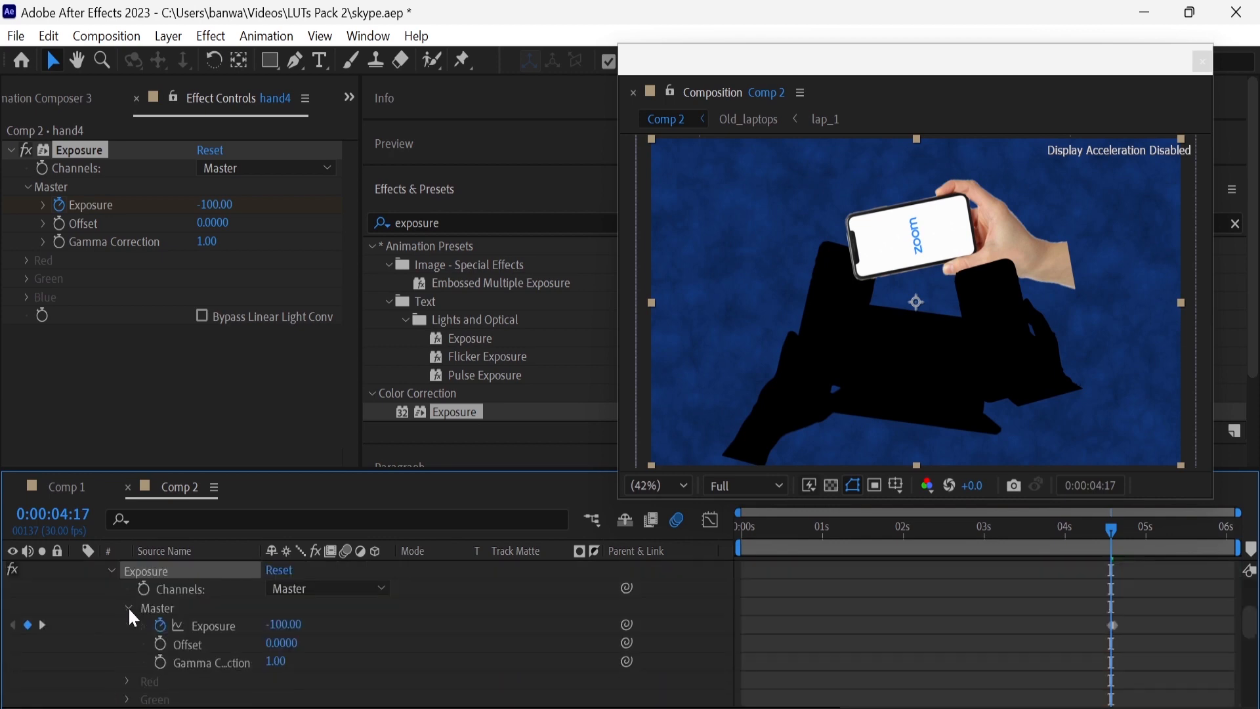
{"action": "mouse_move", "coordinate": [1112, 625]}
{"action": "left_mouse_down"}
{"action": "mouse_move", "coordinate": [1093, 626]}
{"action": "mouse_move", "coordinate": [1108, 621]}
{"action": "left_mouse_up"}
{"action": "left_click", "coordinate": [1097, 626]}
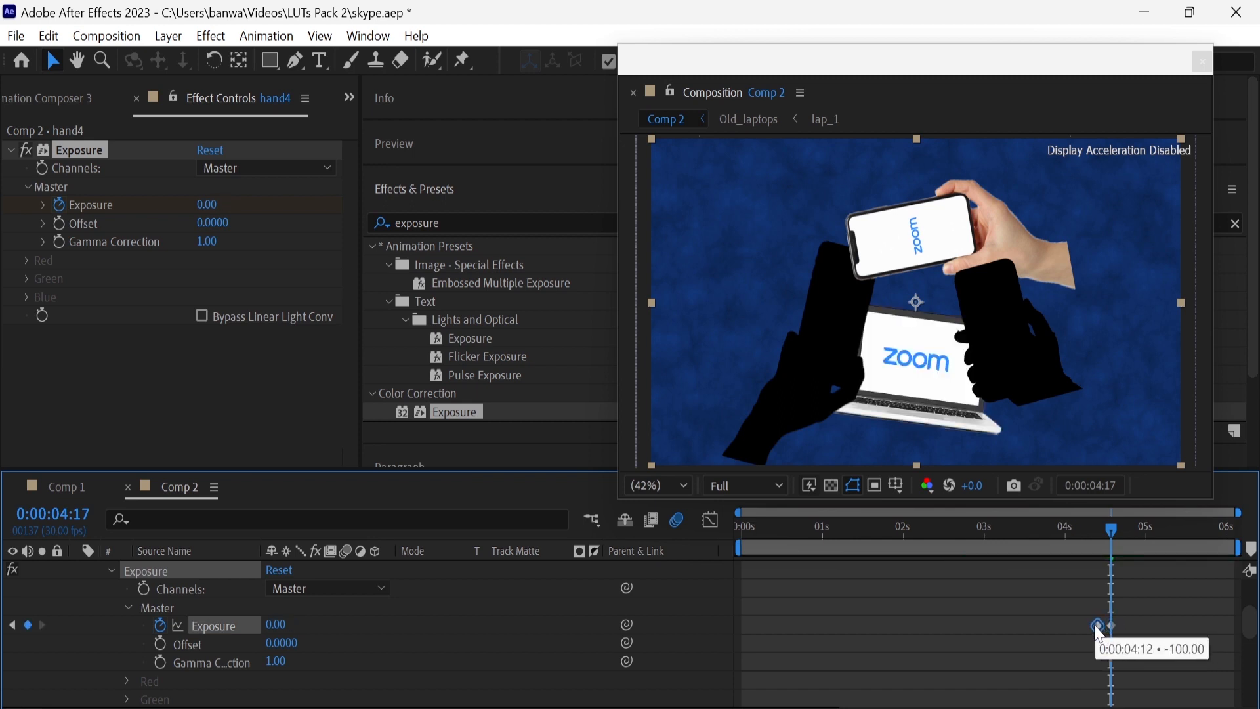
Reveal hand3's Exposure keyframes and move its -100 keyframe a few frames earlier
{"action": "scroll", "coordinate": [110, 639], "scroll_direction": "up", "scroll_amount": 3}
{"action": "left_click", "coordinate": [77, 625]}
{"action": "left_click", "coordinate": [94, 644]}
{"action": "left_click", "coordinate": [112, 662]}
{"action": "scroll", "coordinate": [124, 674], "scroll_direction": "down", "scroll_amount": 2}
{"action": "left_click", "coordinate": [129, 608]}
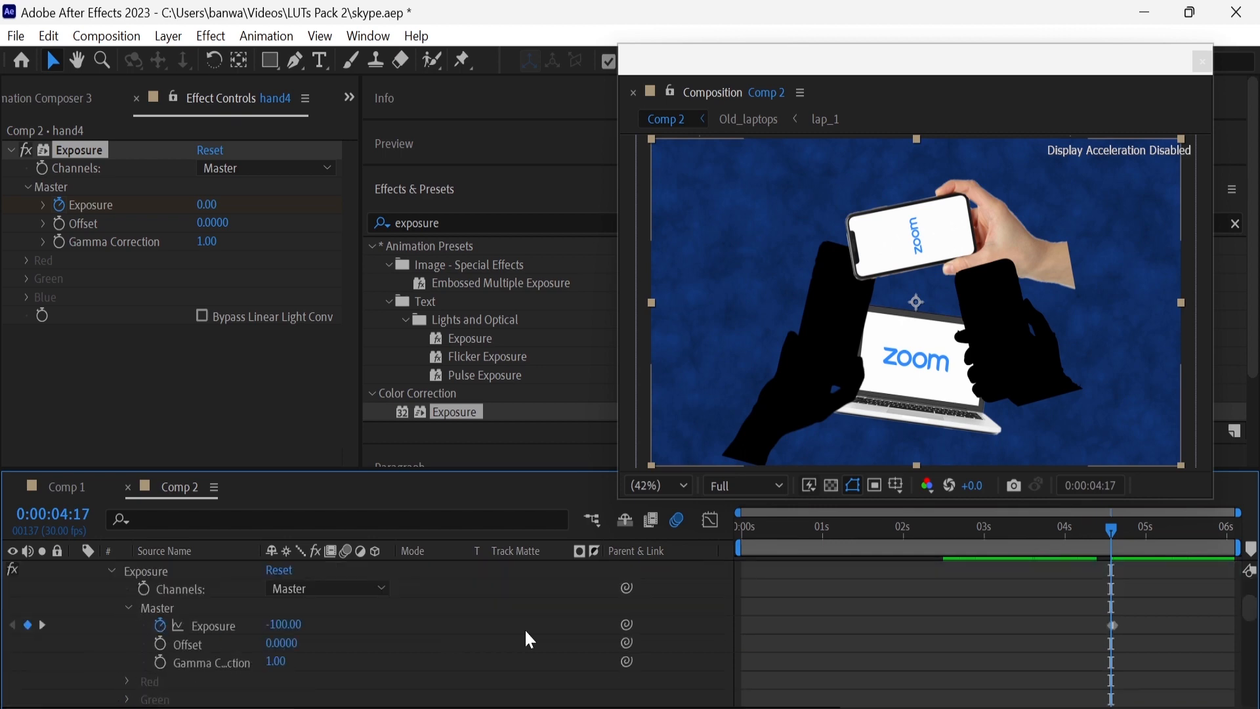
{"action": "left_click", "coordinate": [1108, 627]}
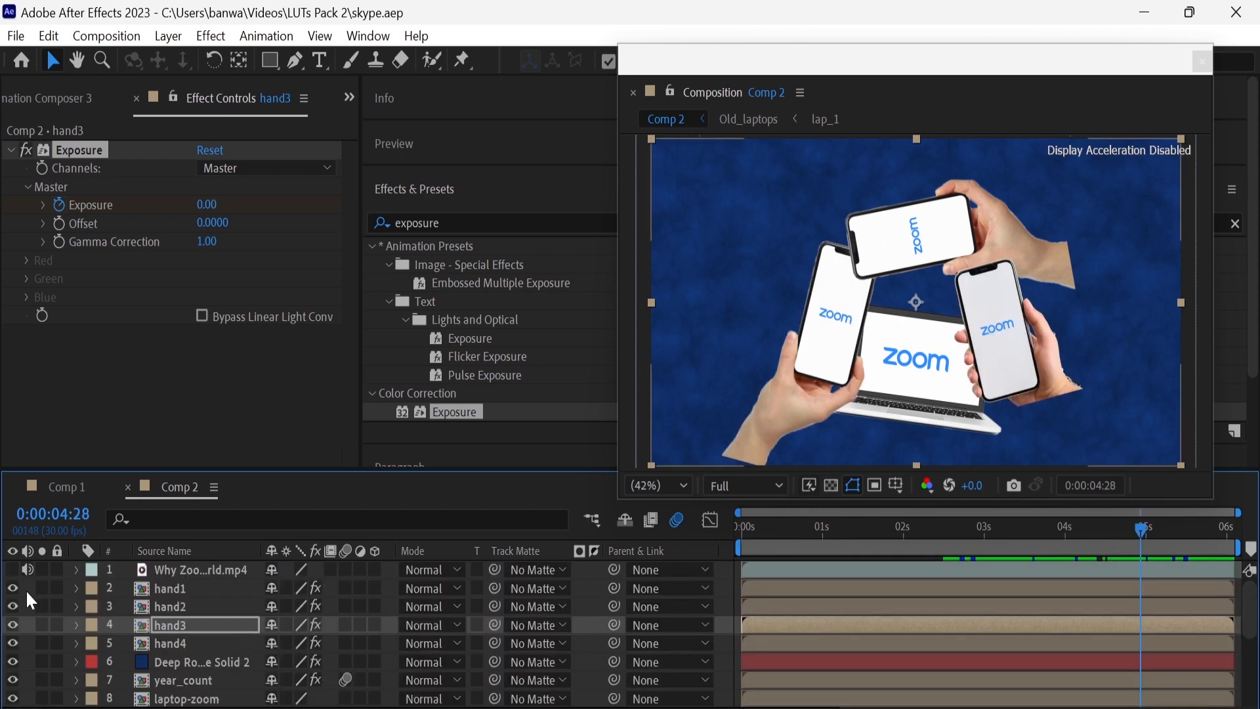
Create a null object in Comp 2 and place it directly beneath the reference video layer
{"action": "right_click", "coordinate": [26, 590]}
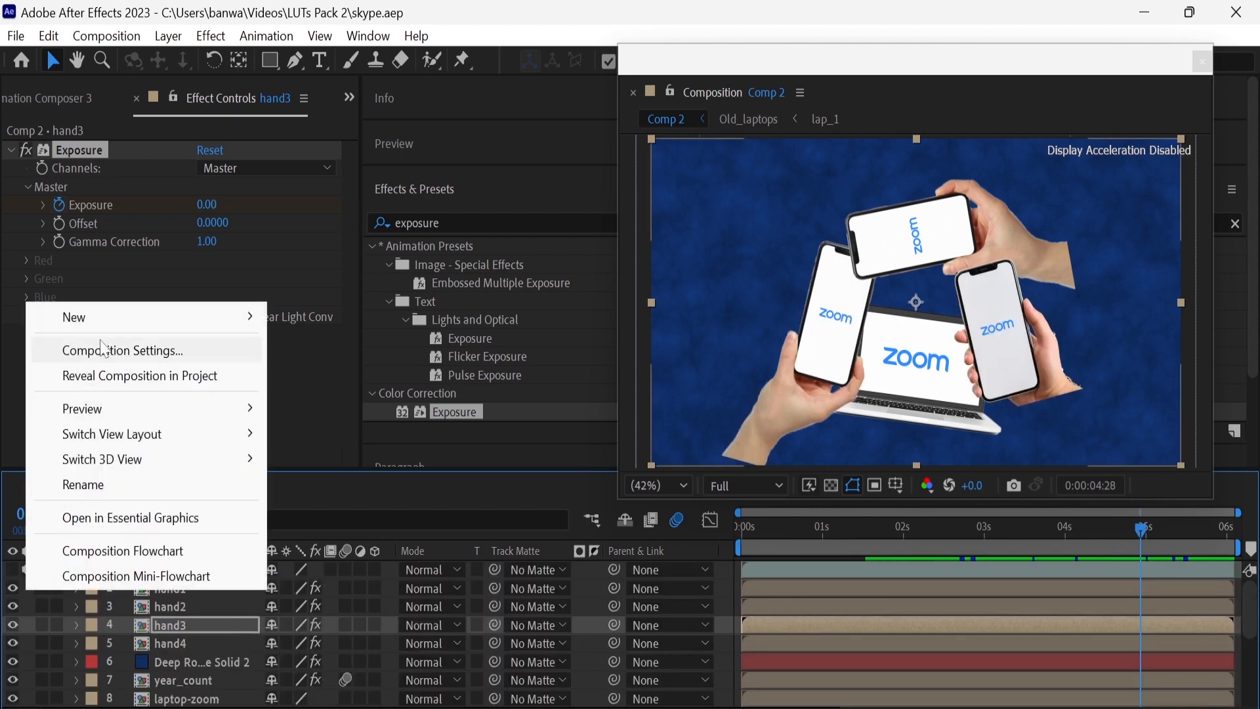
{"action": "mouse_move", "coordinate": [197, 318]}
{"action": "left_click", "coordinate": [337, 453]}
{"action": "left_click_drag", "start_coordinate": [238, 625], "coordinate": [234, 587]}
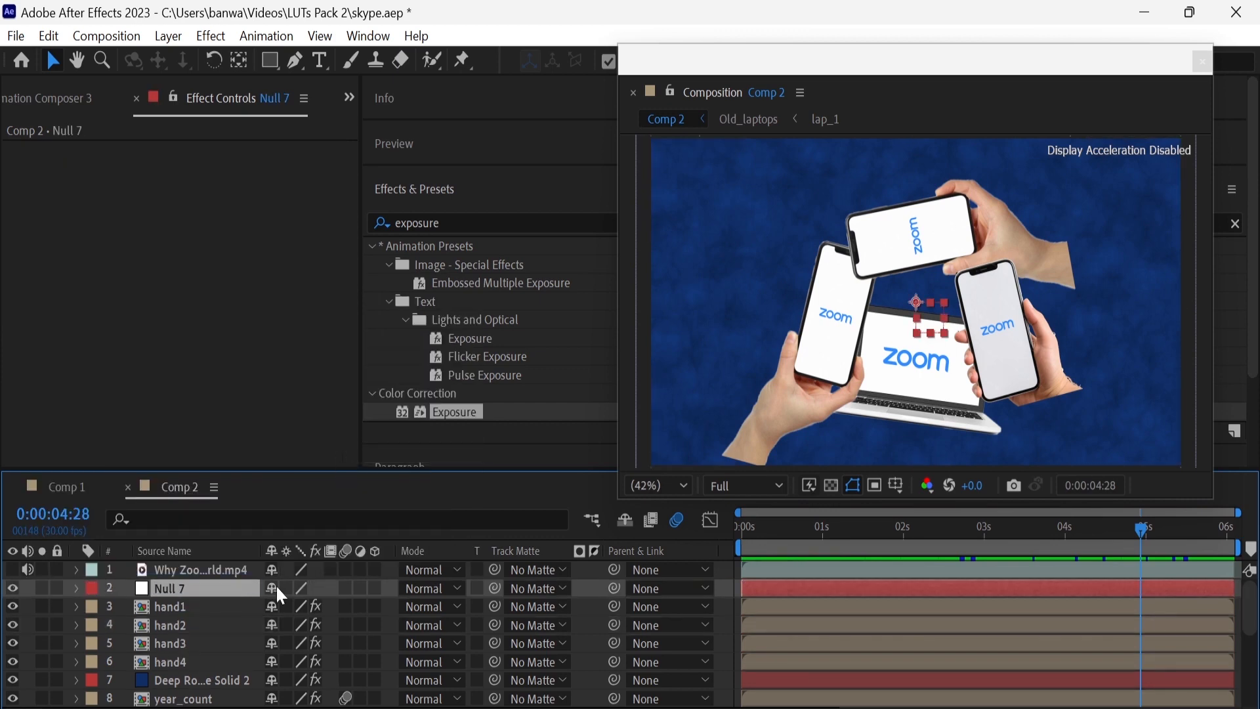
Parent hand1, hand2, hand3, hand4 and Deep Royal Blue Solid 2 to Null 7
{"action": "left_click_drag", "start_coordinate": [614, 607], "coordinate": [294, 589]}
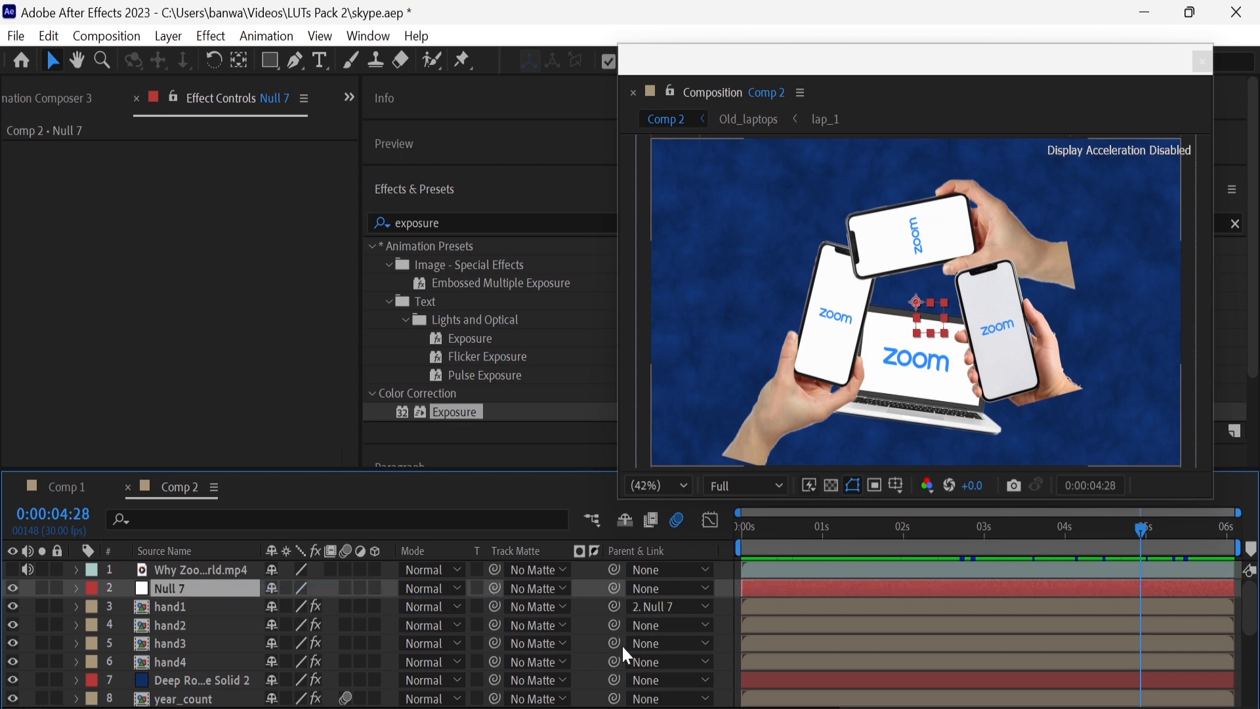
{"action": "left_click_drag", "start_coordinate": [614, 625], "coordinate": [250, 589]}
{"action": "left_click_drag", "start_coordinate": [614, 662], "coordinate": [245, 588]}
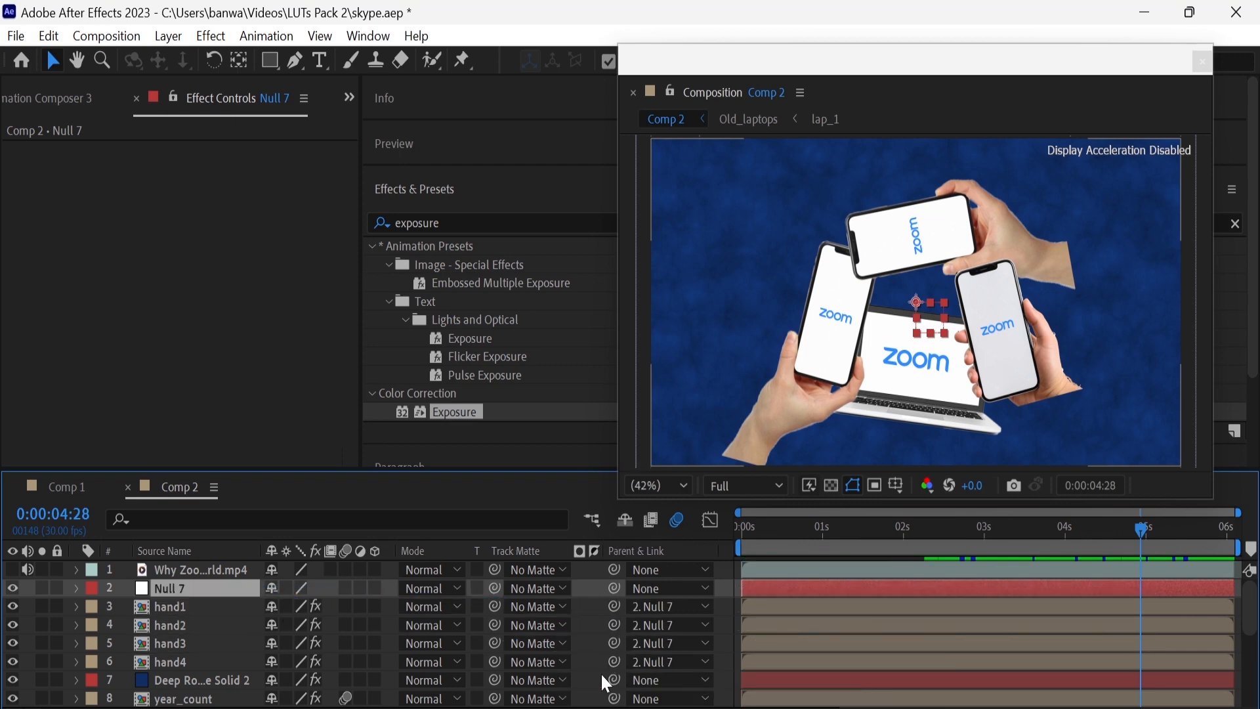
{"action": "left_click_drag", "start_coordinate": [613, 680], "coordinate": [257, 587]}
Parent the year_count, laptop-zoom, upper Fog and 2012 layers to Null 7
{"action": "scroll", "coordinate": [541, 632], "scroll_direction": "down", "scroll_amount": 3}
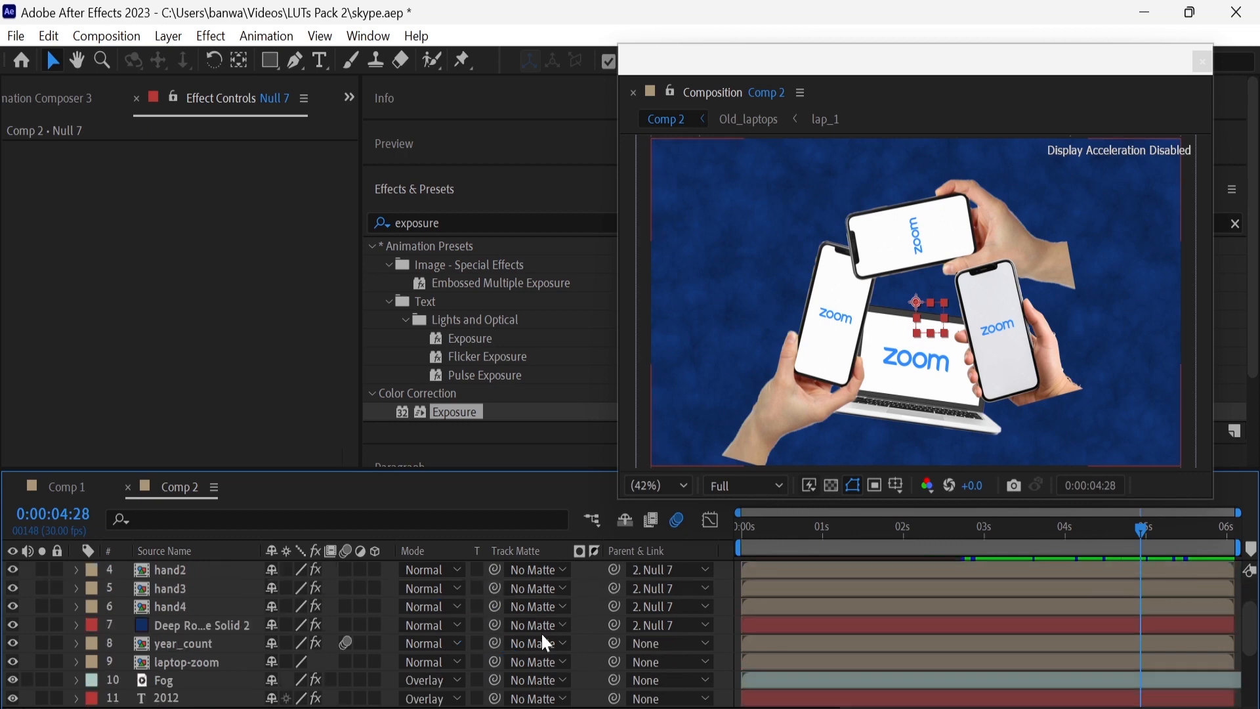
{"action": "left_click", "coordinate": [635, 643]}
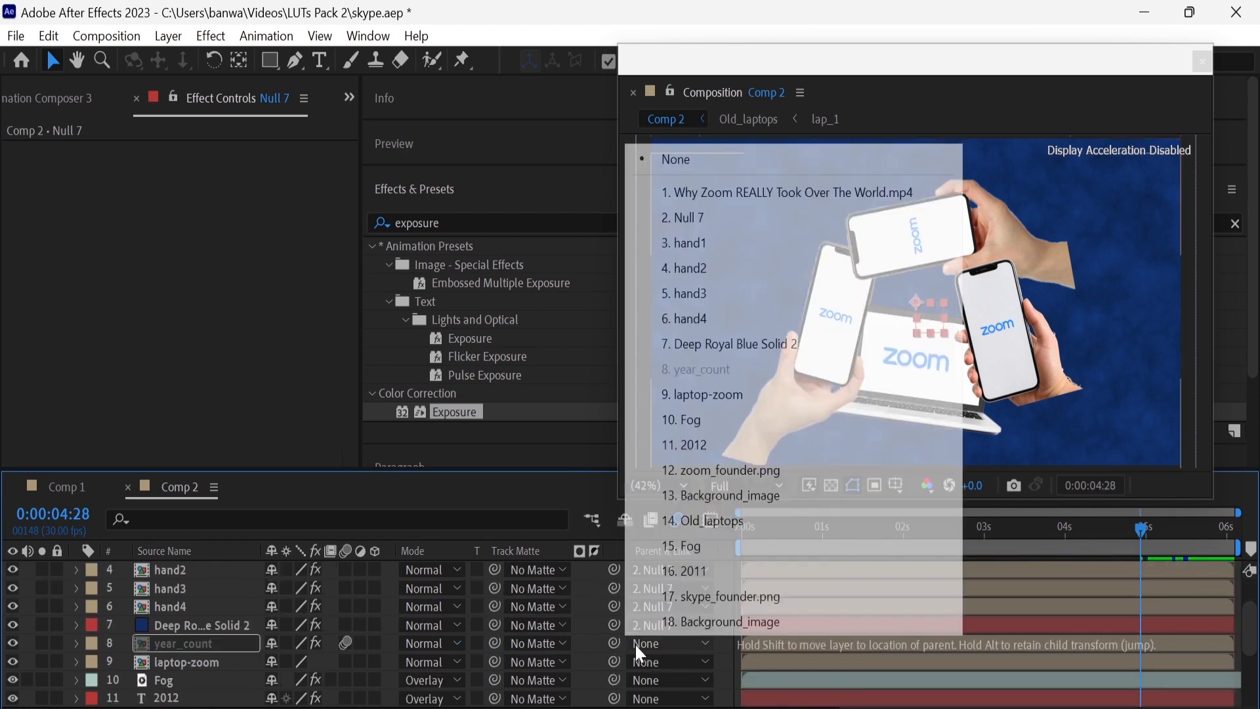
{"action": "left_click", "coordinate": [684, 218]}
{"action": "left_click", "coordinate": [669, 662]}
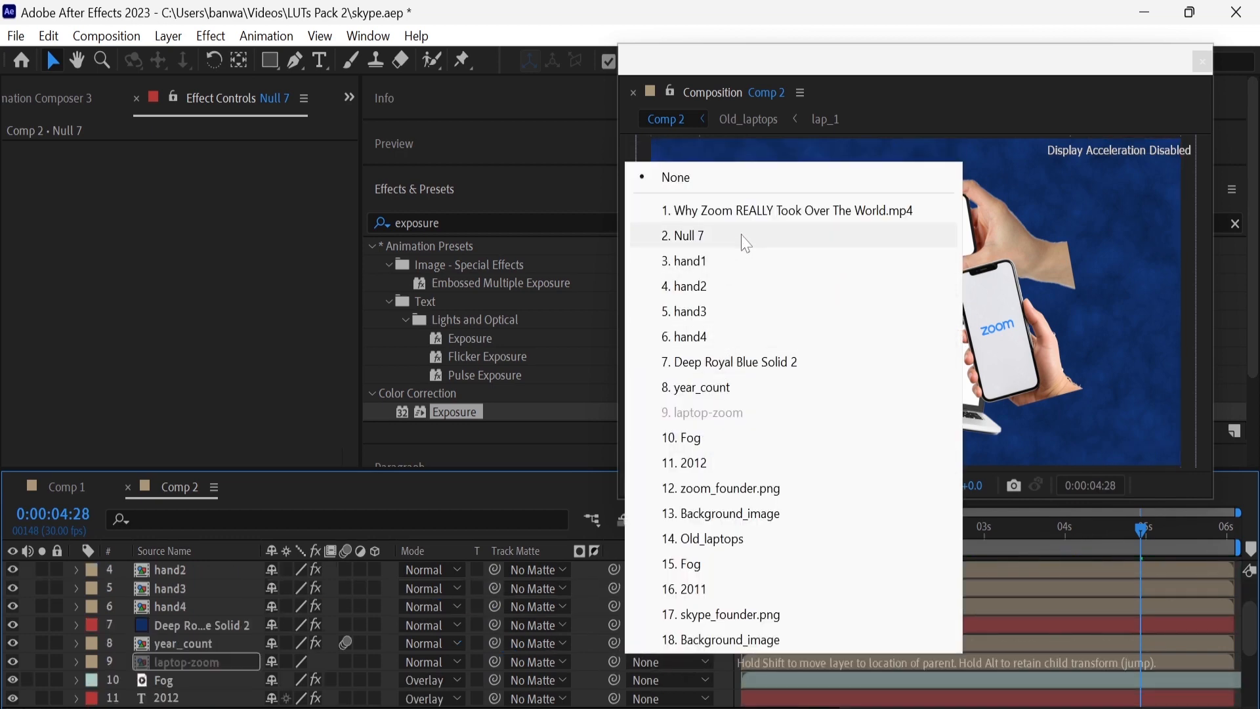
{"action": "left_click", "coordinate": [721, 236]}
{"action": "left_click", "coordinate": [676, 680]}
{"action": "left_click", "coordinate": [721, 254]}
{"action": "scroll", "coordinate": [664, 650], "scroll_direction": "down", "scroll_amount": 1}
{"action": "left_click", "coordinate": [666, 644]}
{"action": "left_click", "coordinate": [725, 217]}
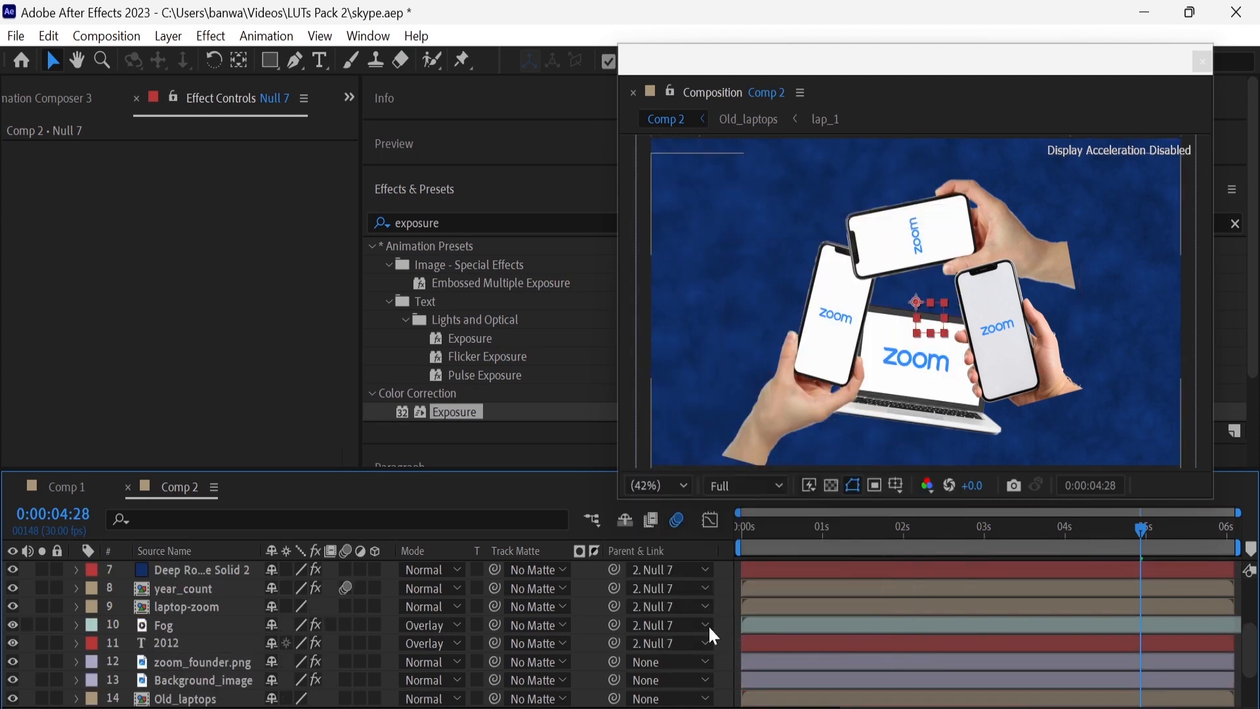
Parent zoom_founder.png, the Background_image layer below it and Old_laptops to Null 7
{"action": "left_click", "coordinate": [669, 661]}
{"action": "left_click", "coordinate": [730, 236]}
{"action": "left_click", "coordinate": [669, 680]}
{"action": "left_click", "coordinate": [728, 236]}
{"action": "scroll", "coordinate": [664, 650], "scroll_direction": "down", "scroll_amount": 1}
{"action": "left_click", "coordinate": [665, 643]}
{"action": "left_click", "coordinate": [722, 236]}
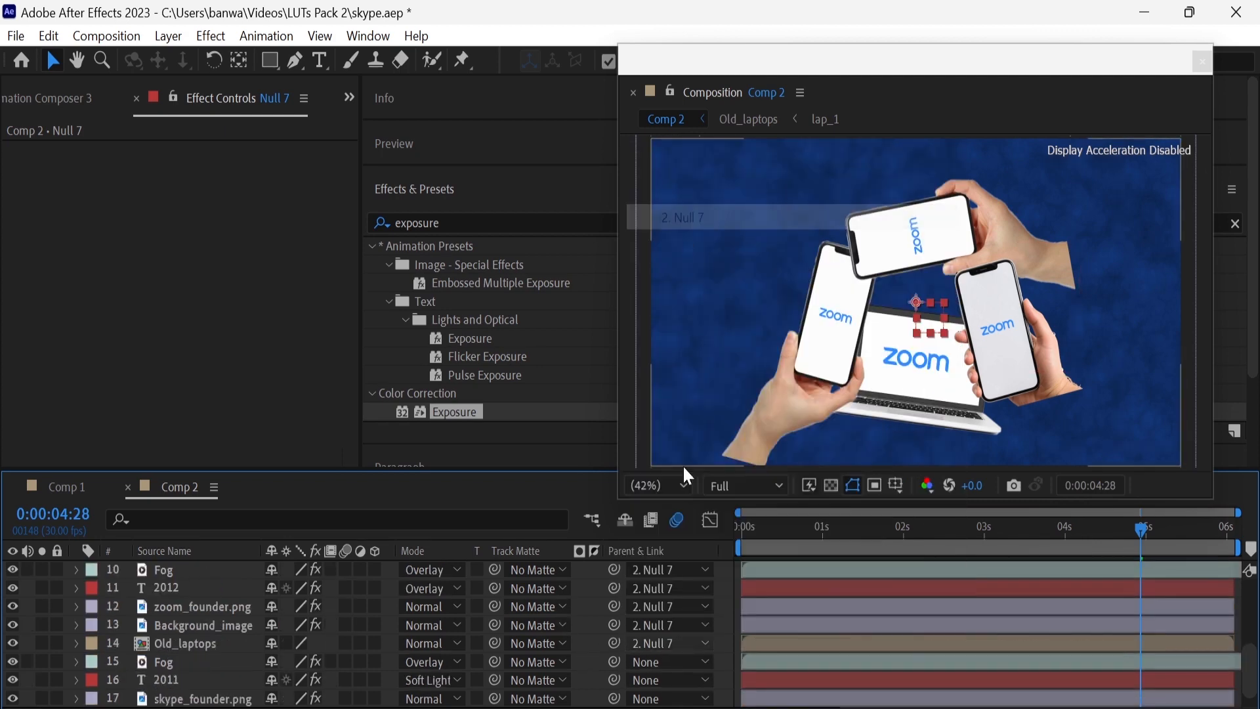
Parent the lower Fog, 2011 and skype_founder.png layers to Null 7
{"action": "left_click", "coordinate": [669, 661]}
{"action": "left_click", "coordinate": [751, 237]}
{"action": "left_click", "coordinate": [670, 680]}
{"action": "left_click", "coordinate": [729, 256]}
{"action": "scroll", "coordinate": [671, 656], "scroll_direction": "down", "scroll_amount": 1}
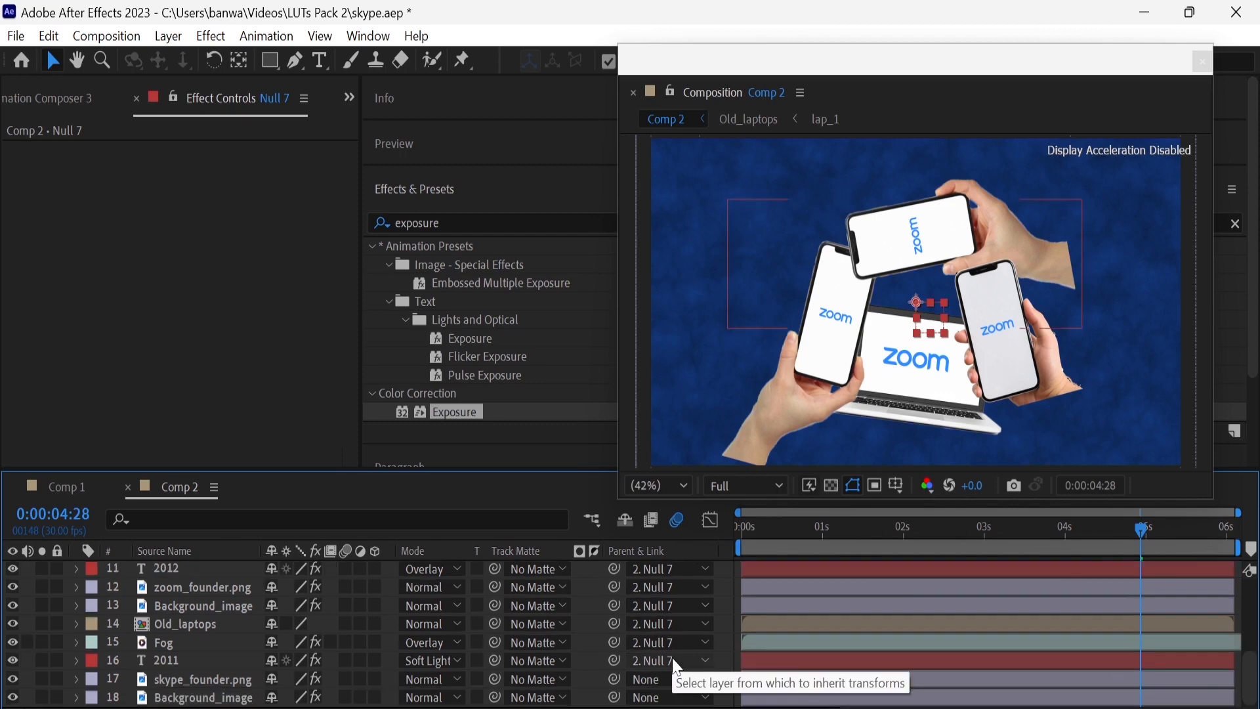
{"action": "left_click", "coordinate": [669, 680]}
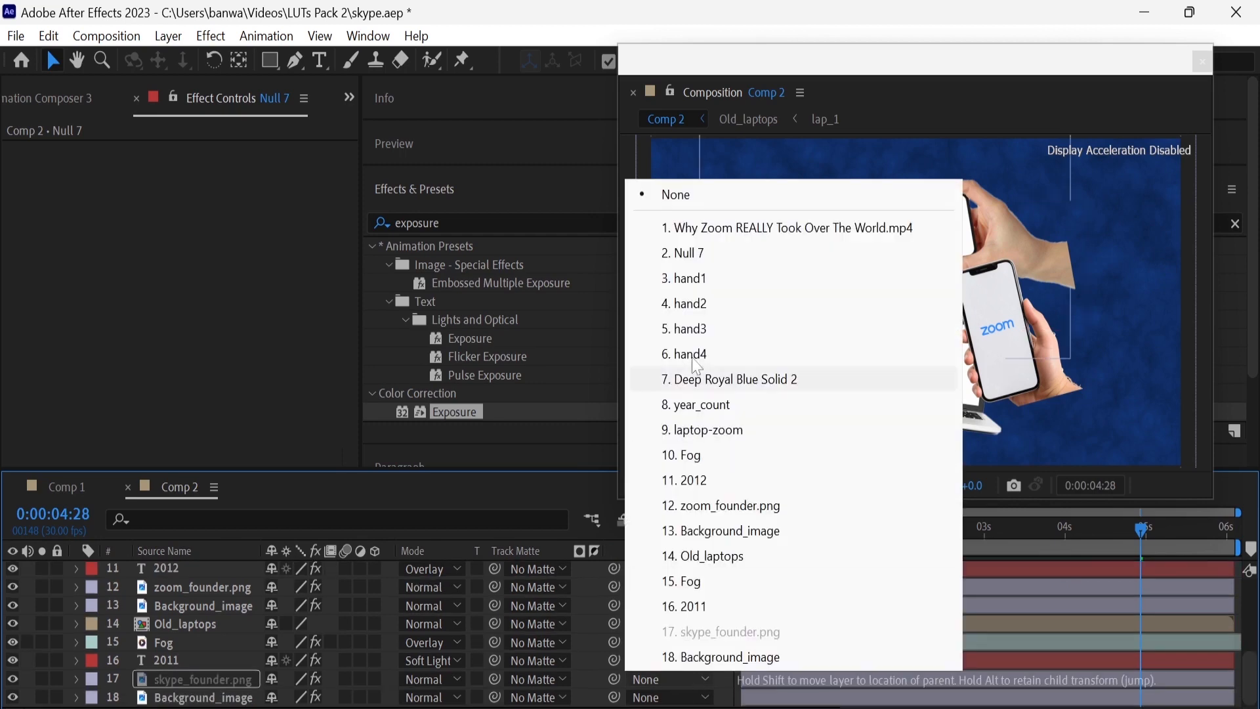
{"action": "left_click", "coordinate": [714, 256]}
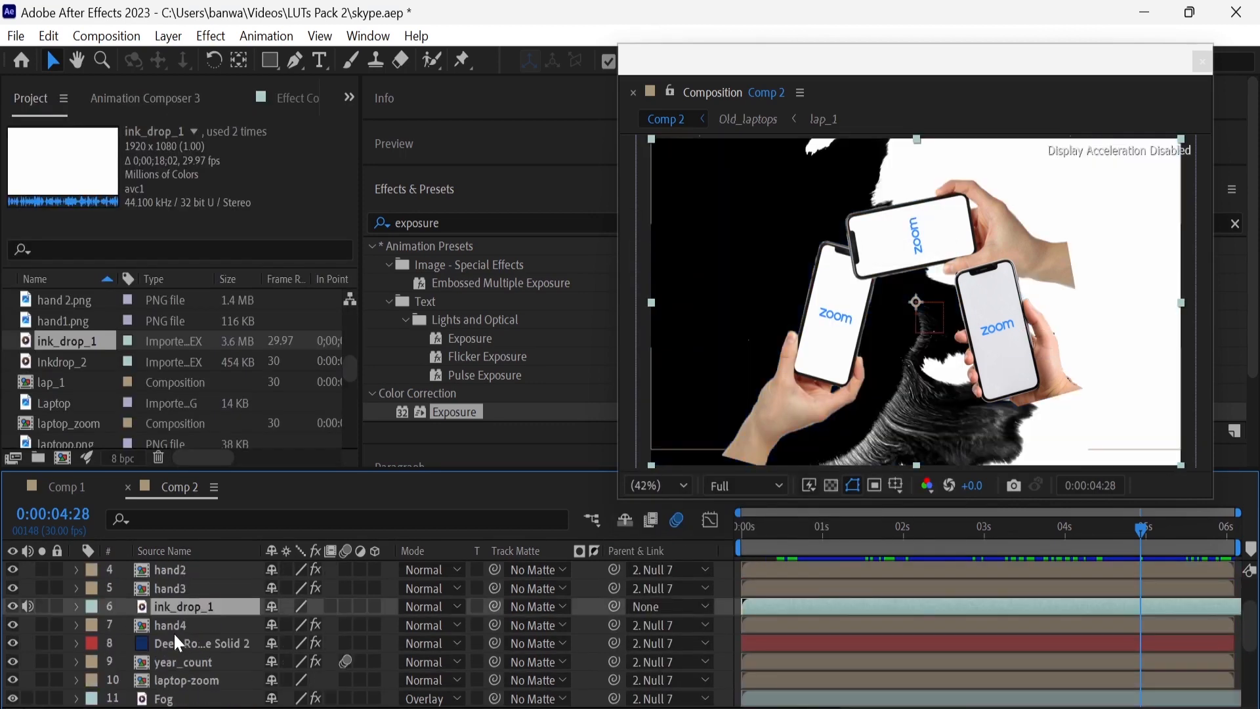
Move ink_drop_1 directly beneath the Zoom scene's Background_image layer and parent it to Null 7
{"action": "mouse_move", "coordinate": [184, 605]}
{"action": "left_mouse_down"}
{"action": "mouse_move", "coordinate": [194, 696]}
{"action": "mouse_move", "coordinate": [202, 618]}
{"action": "left_mouse_up"}
{"action": "scroll", "coordinate": [187, 653], "scroll_direction": "up", "scroll_amount": 3}
{"action": "scroll", "coordinate": [187, 654], "scroll_direction": "down", "scroll_amount": 1}
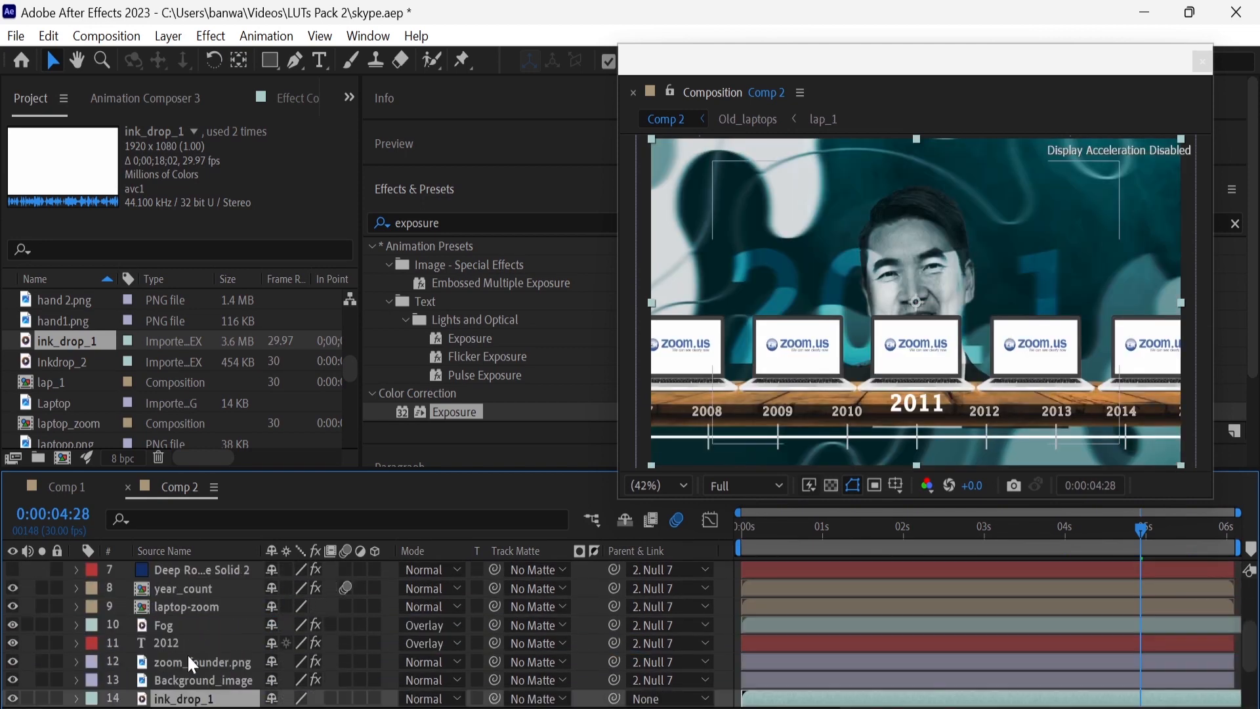
{"action": "scroll", "coordinate": [187, 653], "scroll_direction": "down", "scroll_amount": 1}
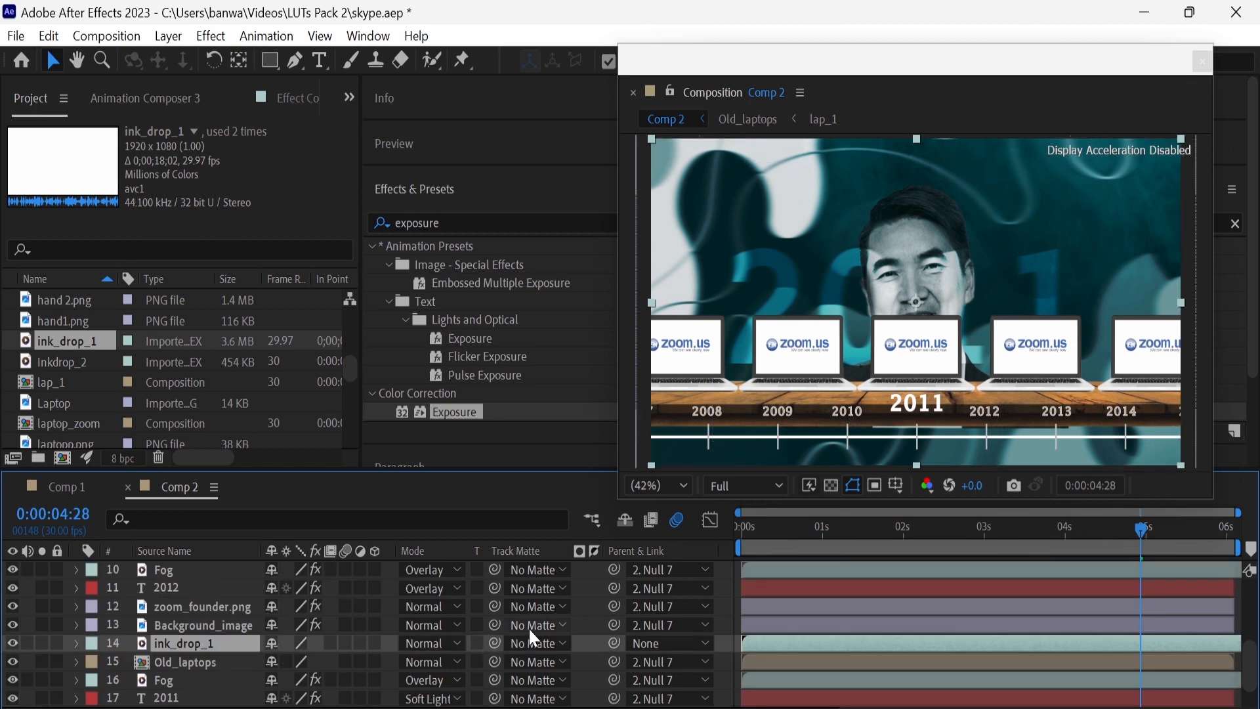
{"action": "left_click", "coordinate": [629, 639]}
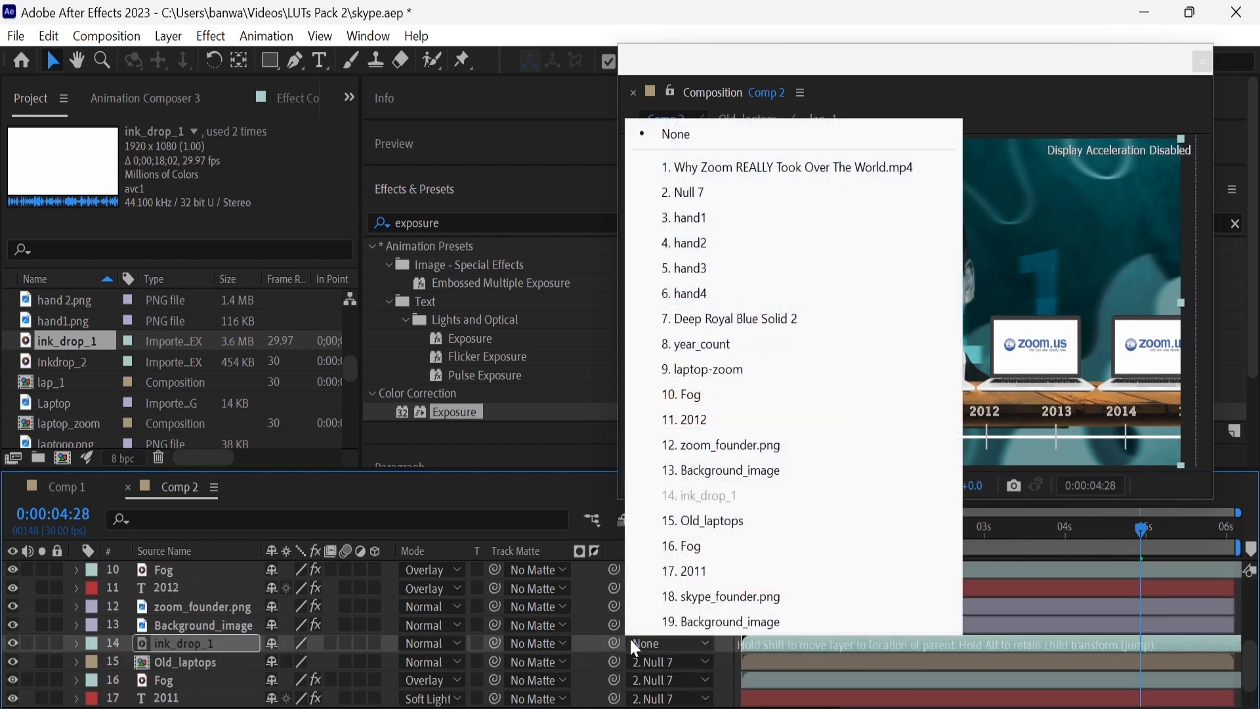
{"action": "left_click", "coordinate": [682, 189]}
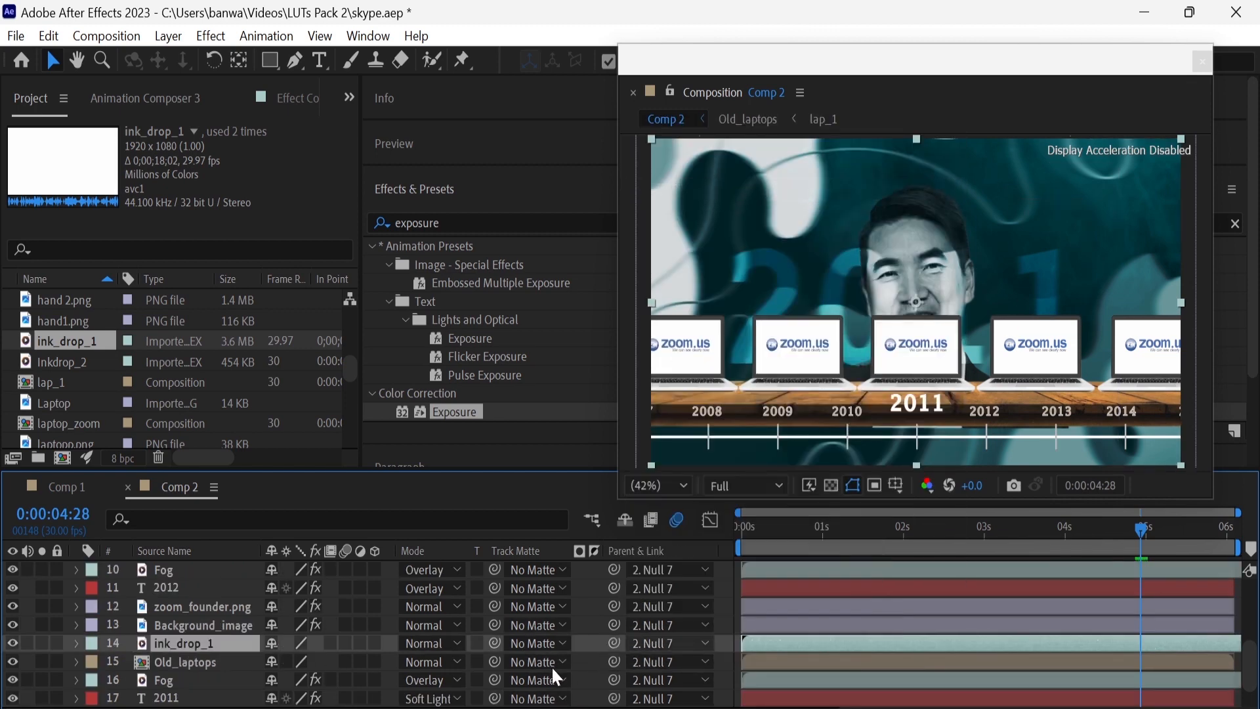
Use ink_drop_1 as the inverted luma track matte for the Zoom scene's Background_image and zoom_founder.png layers
{"action": "left_click", "coordinate": [549, 624]}
{"action": "left_click", "coordinate": [616, 484]}
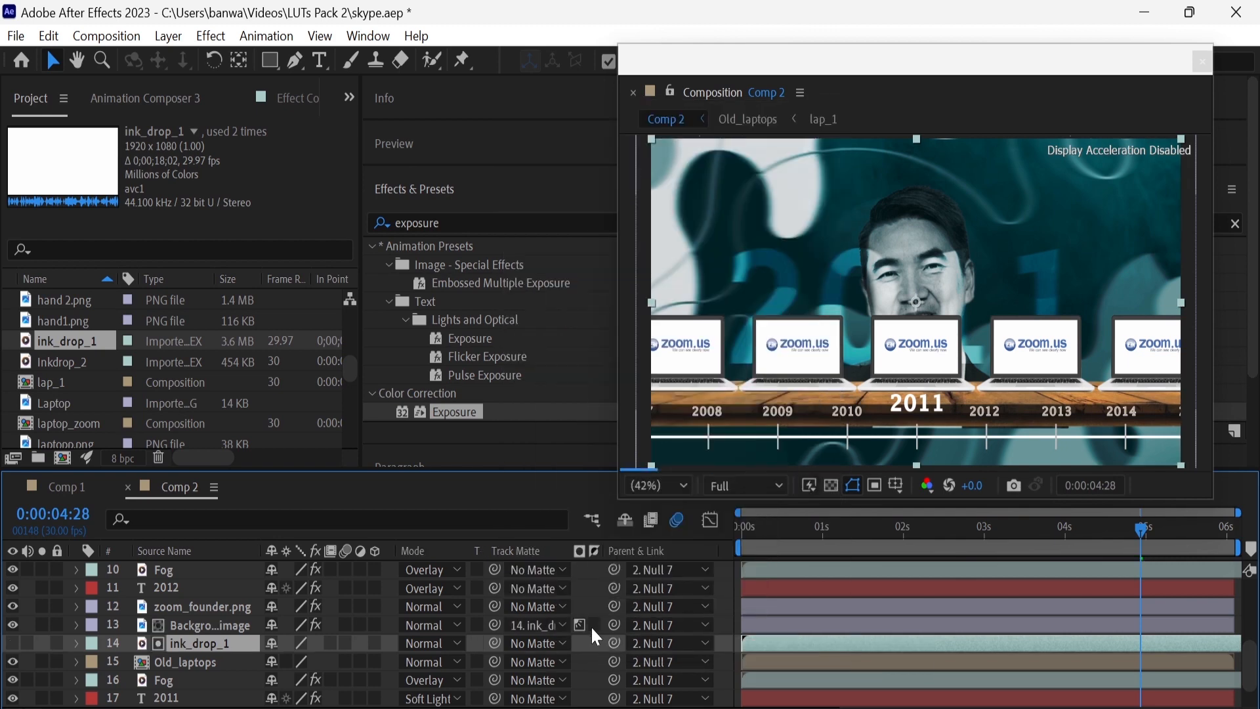
{"action": "scroll", "coordinate": [591, 625], "scroll_direction": "up", "scroll_amount": 3}
{"action": "left_click", "coordinate": [538, 661]}
{"action": "left_click", "coordinate": [609, 514]}
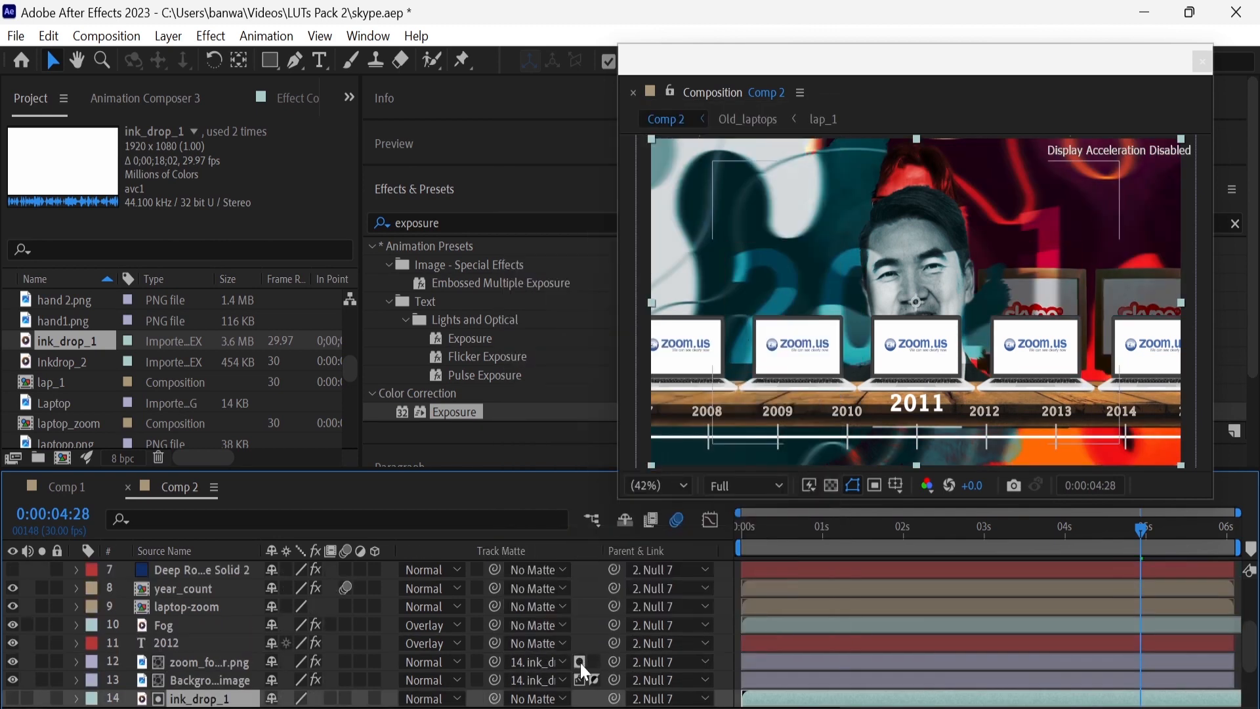
Apply ink_drop_1 as the inverted luma track matte to the 2012 text and upper Fog layers
{"action": "left_click", "coordinate": [550, 644]}
{"action": "left_click", "coordinate": [584, 496]}
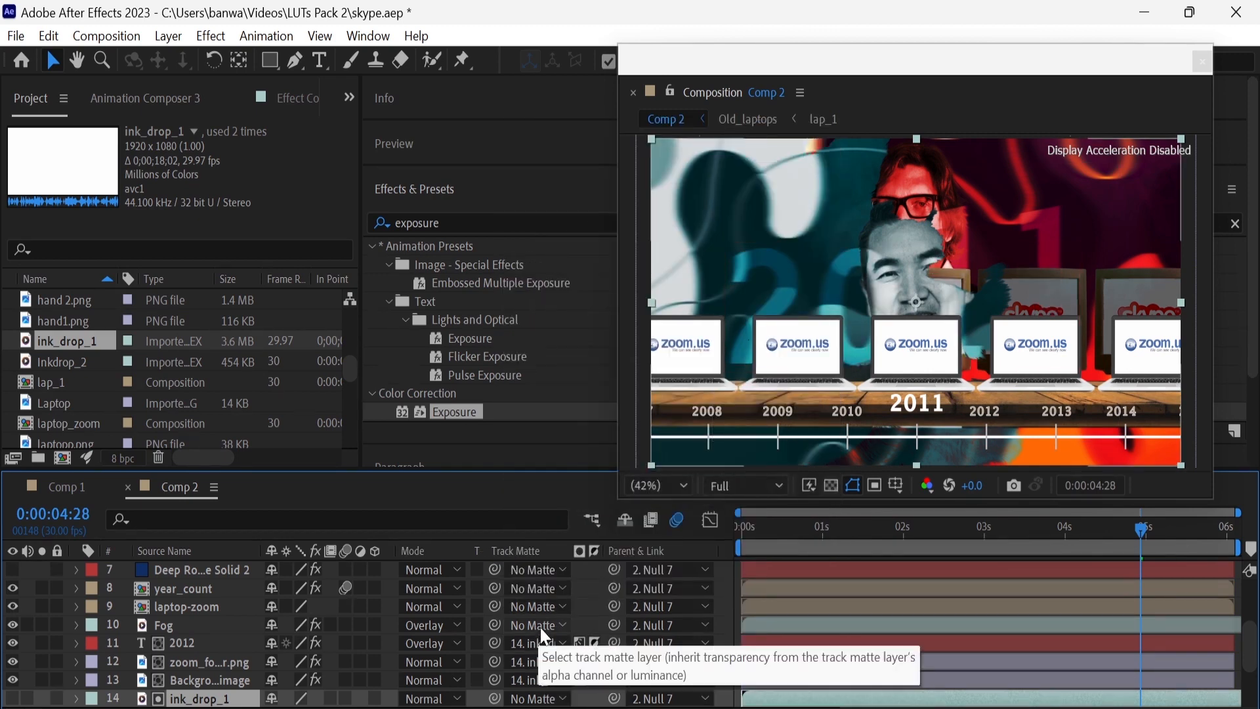
{"action": "left_click", "coordinate": [544, 658]}
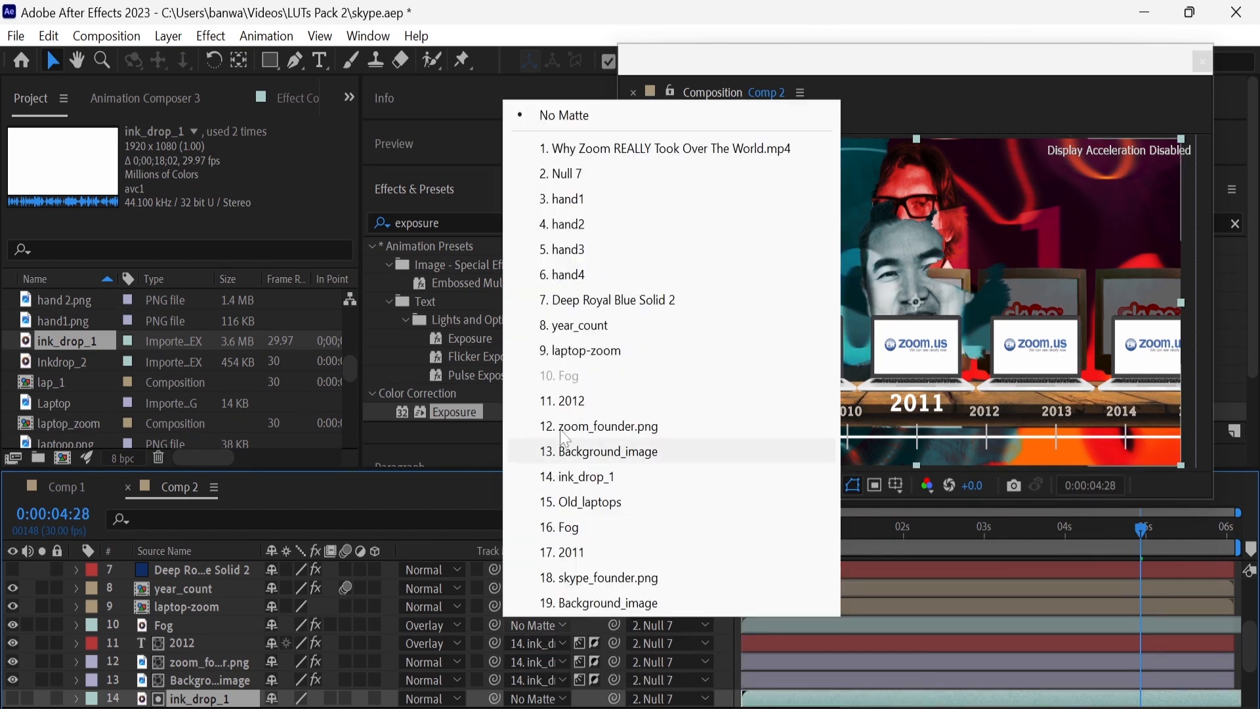
{"action": "left_click", "coordinate": [598, 477]}
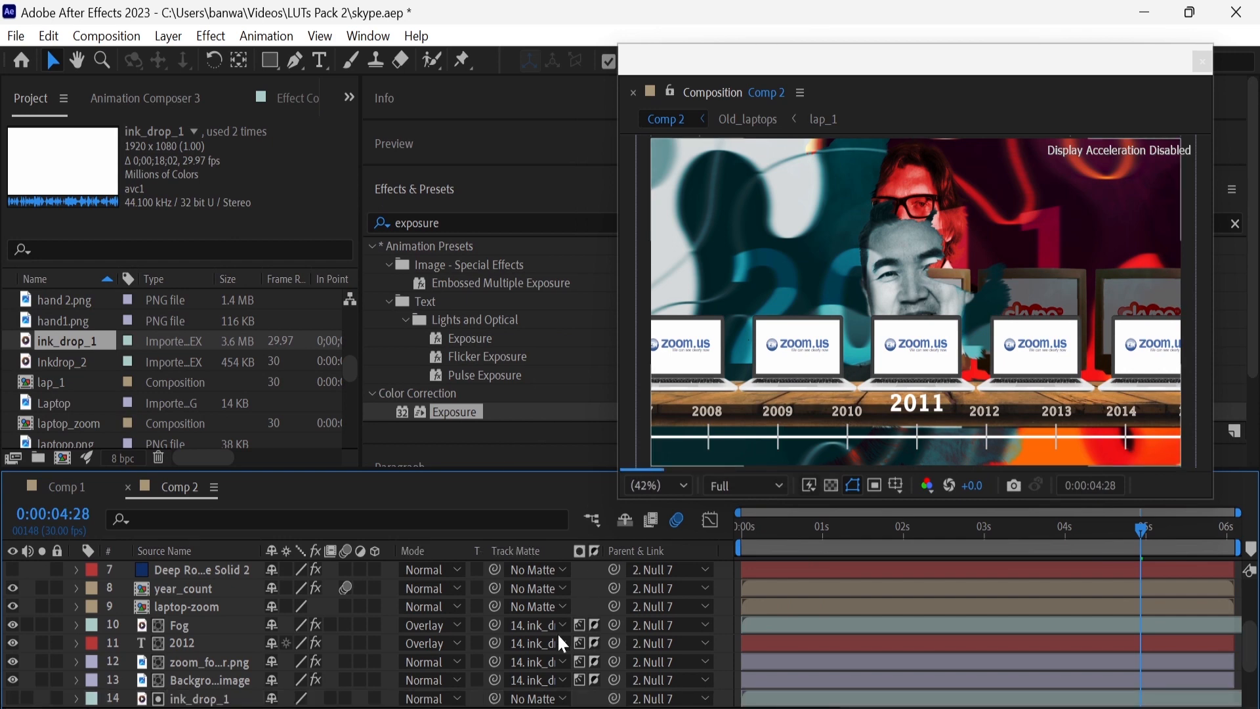
Use ink_drop_1 as the inverted luma track matte for the laptop-zoom layer
{"action": "scroll", "coordinate": [557, 632], "scroll_direction": "up", "scroll_amount": 3}
{"action": "left_click", "coordinate": [545, 662]}
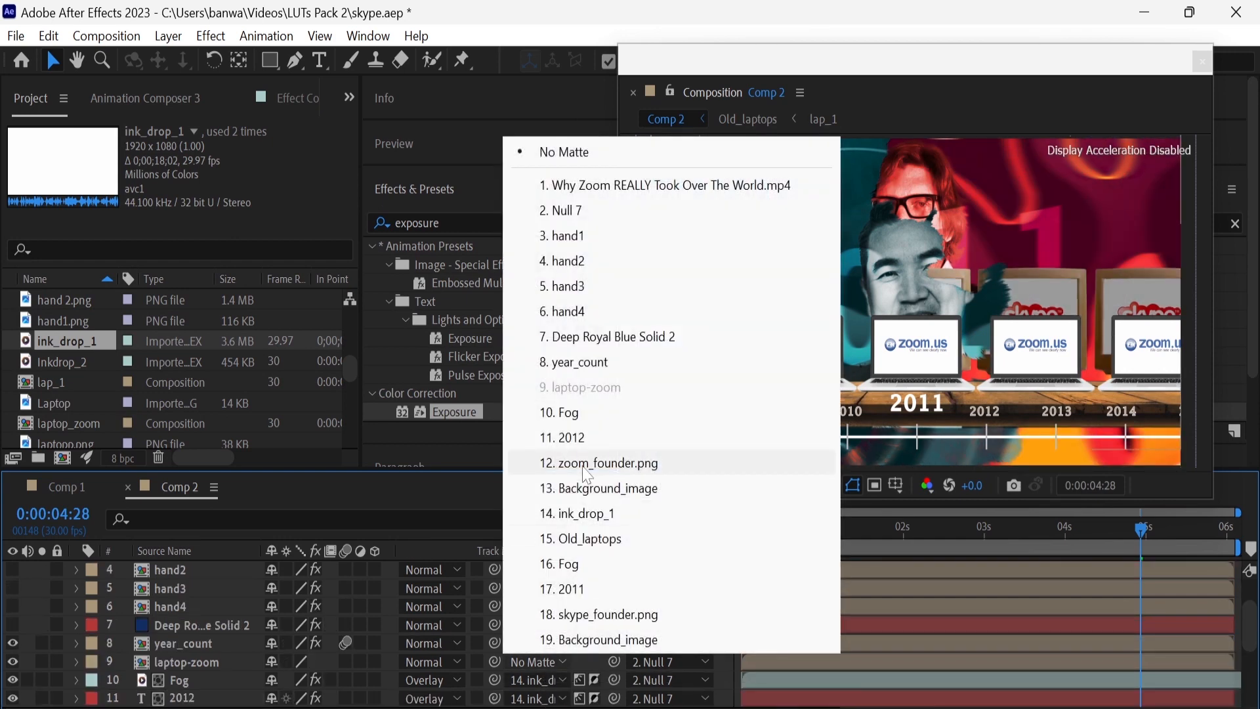
{"action": "left_click", "coordinate": [598, 512]}
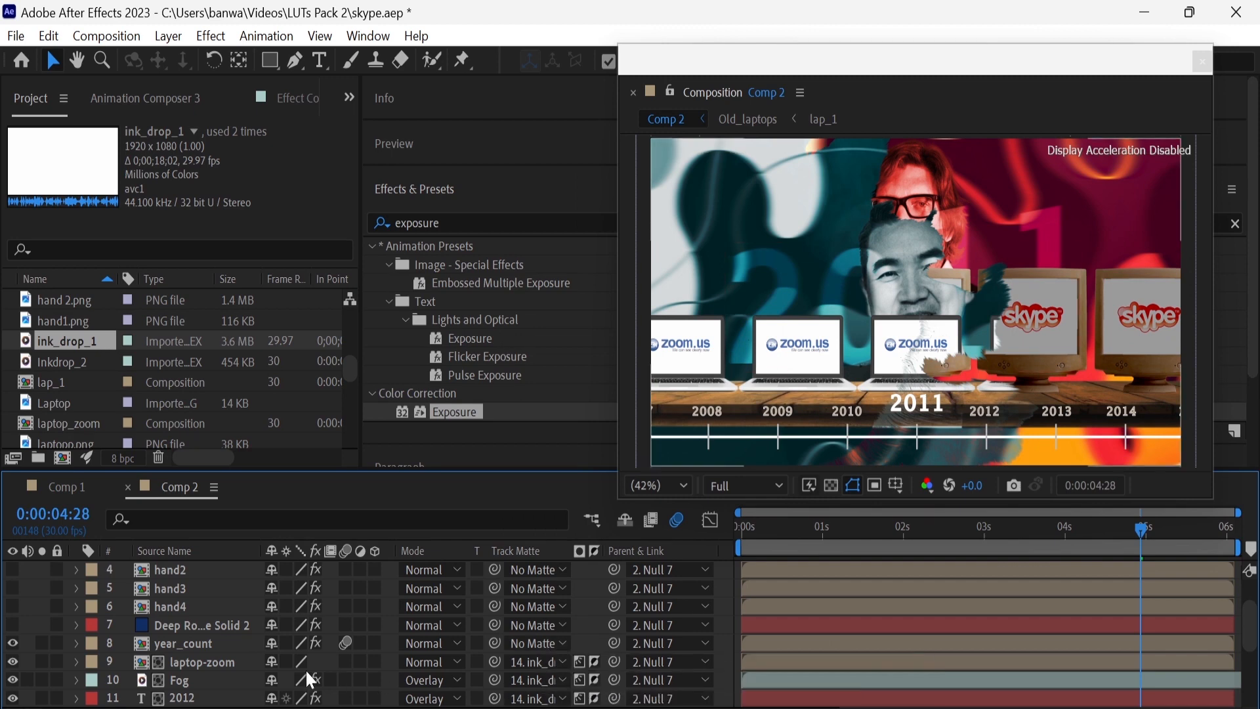
Set the ink_drop_1 layer's scale to 120% and open its Time Stretch settings
{"action": "scroll", "coordinate": [306, 668], "scroll_direction": "down", "scroll_amount": 3}
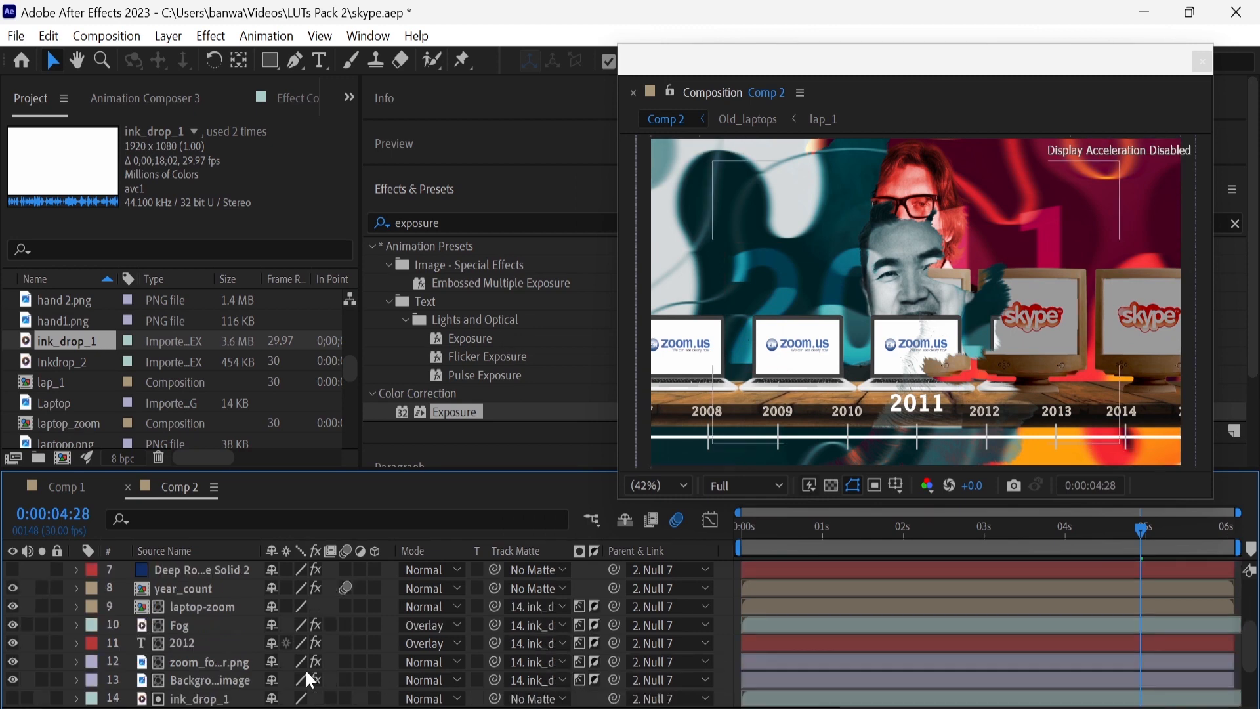
{"action": "scroll", "coordinate": [223, 670], "scroll_direction": "down", "scroll_amount": 3}
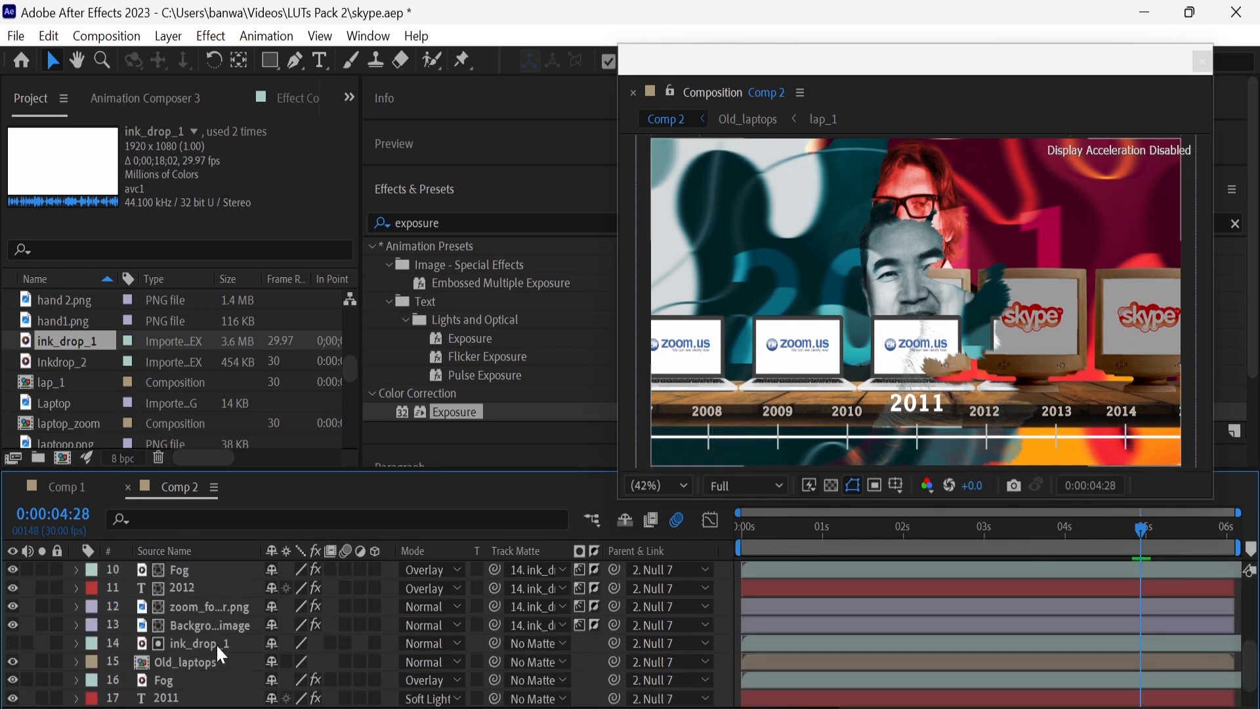
{"action": "left_click", "coordinate": [215, 643]}
{"action": "key", "text": "s"}
{"action": "left_click_drag", "start_coordinate": [301, 662], "coordinate": [320, 661]}
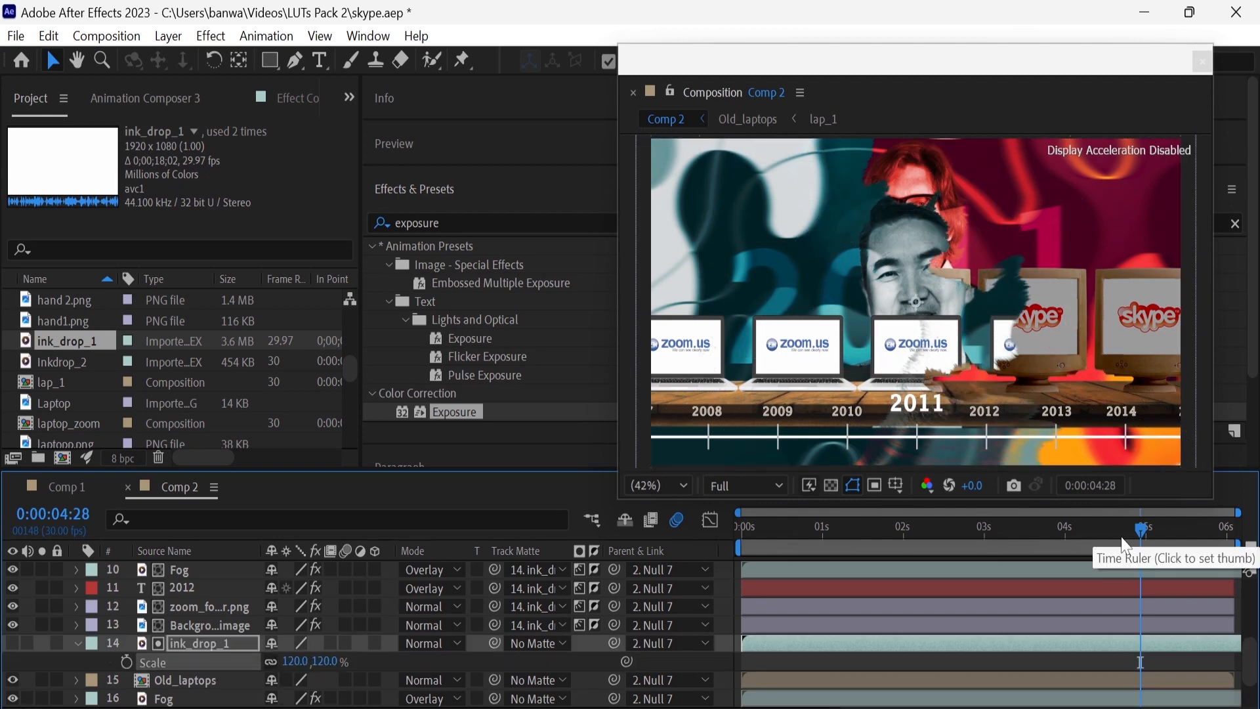
{"action": "right_click", "coordinate": [965, 653]}
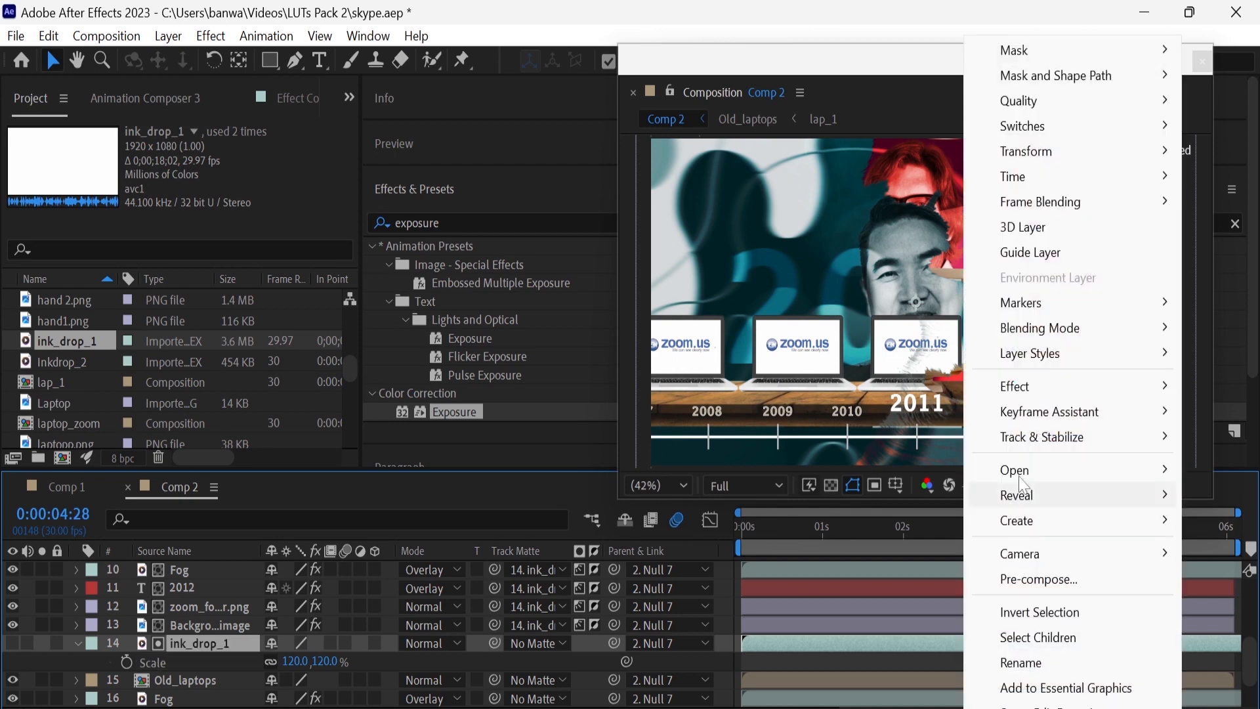
{"action": "mouse_move", "coordinate": [1058, 177]}
{"action": "left_click", "coordinate": [883, 226]}
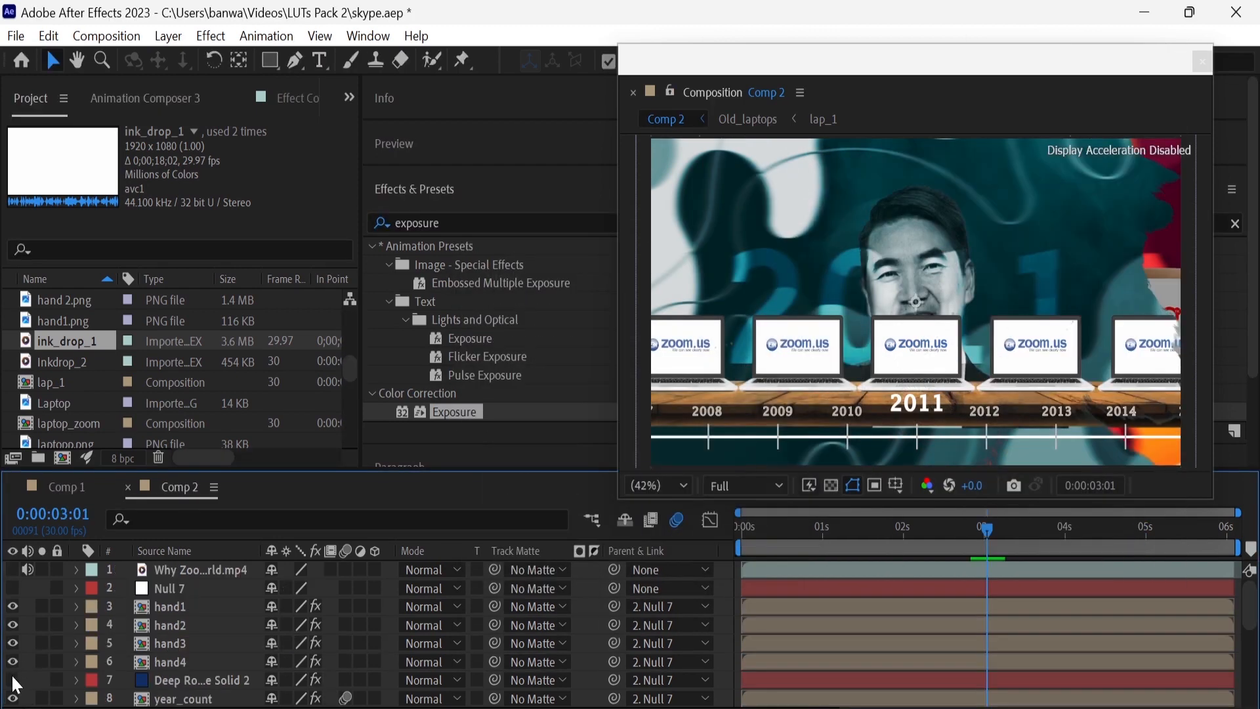
Make Deep Royal Blue Solid 2 visible and add the Inkdrop_2 footage directly beneath it in Comp 2
{"action": "left_click", "coordinate": [12, 679]}
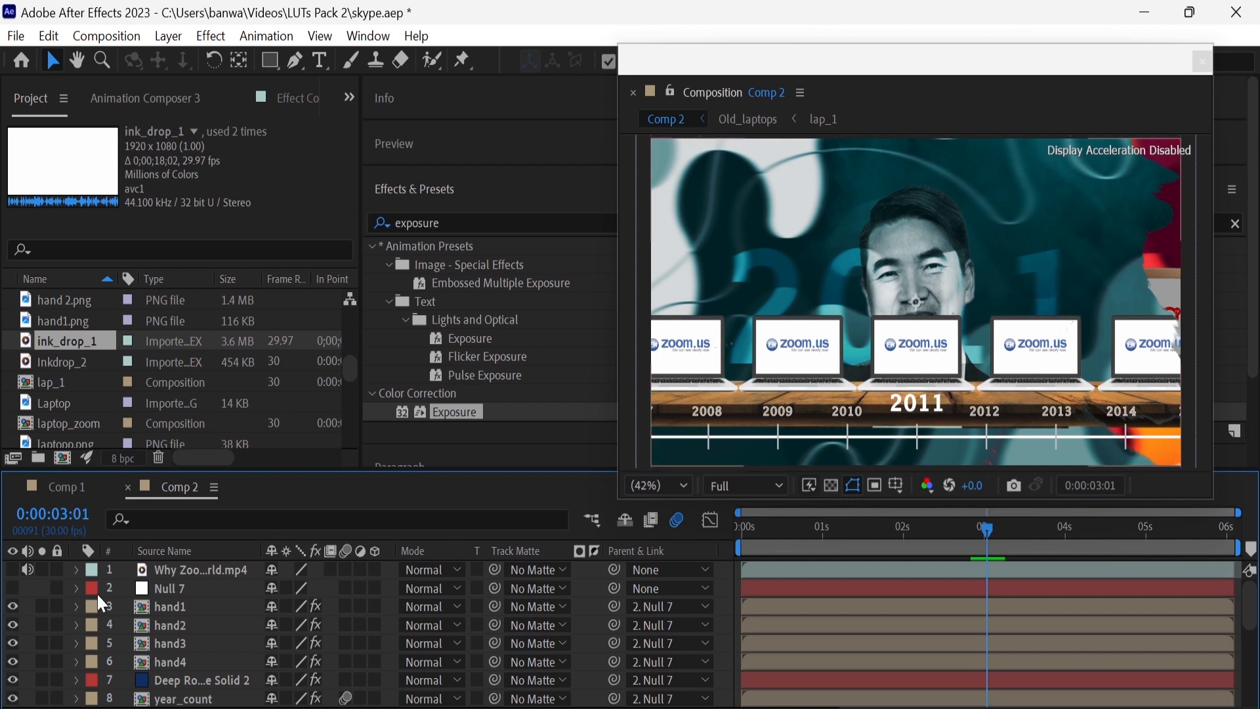
{"action": "left_click_drag", "start_coordinate": [87, 368], "coordinate": [193, 694]}
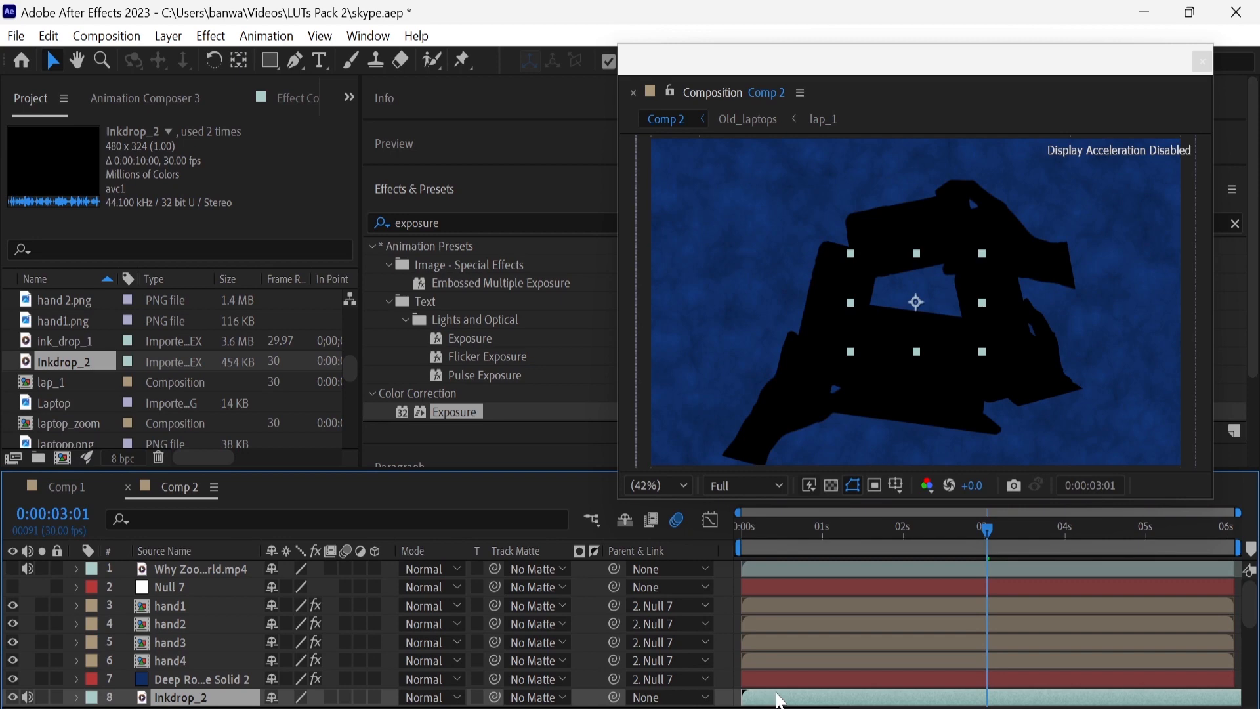
Time-stretch the Inkdrop_2 layer with a stretch factor of 33, holding the layer in-point
{"action": "right_click", "coordinate": [781, 700]}
{"action": "mouse_move", "coordinate": [848, 184]}
{"action": "left_click", "coordinate": [1031, 229]}
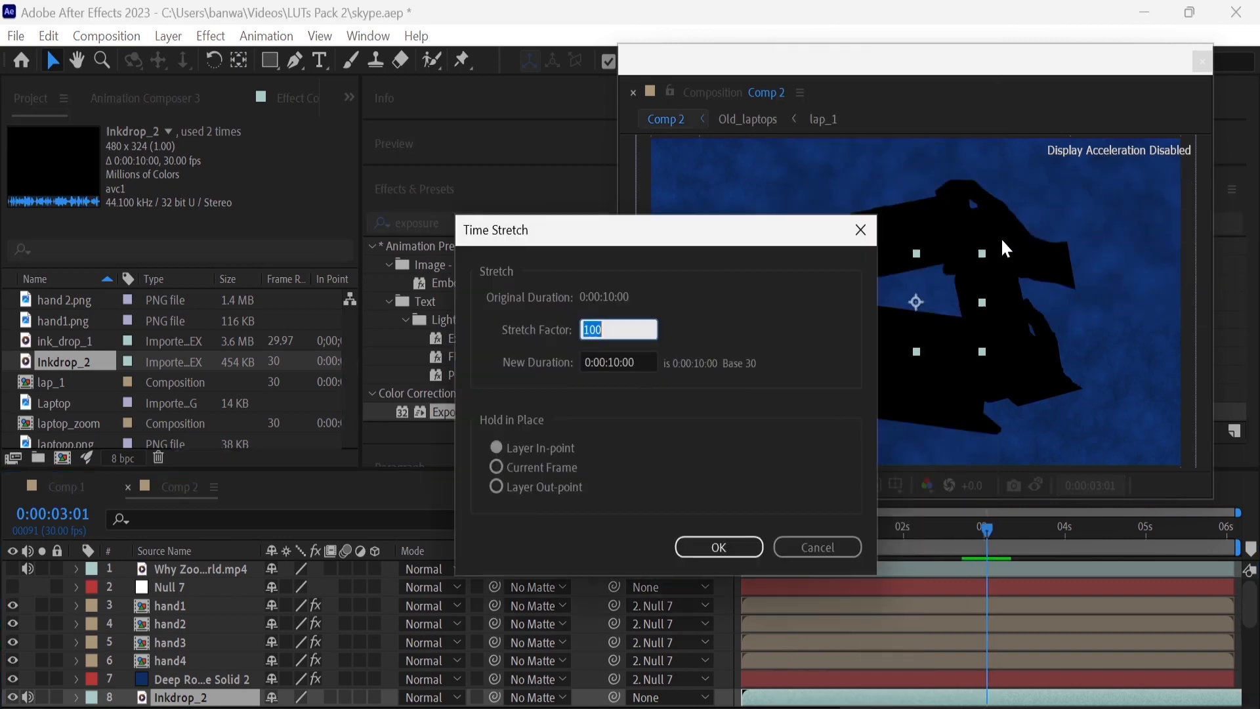
{"action": "type", "text": "33"}
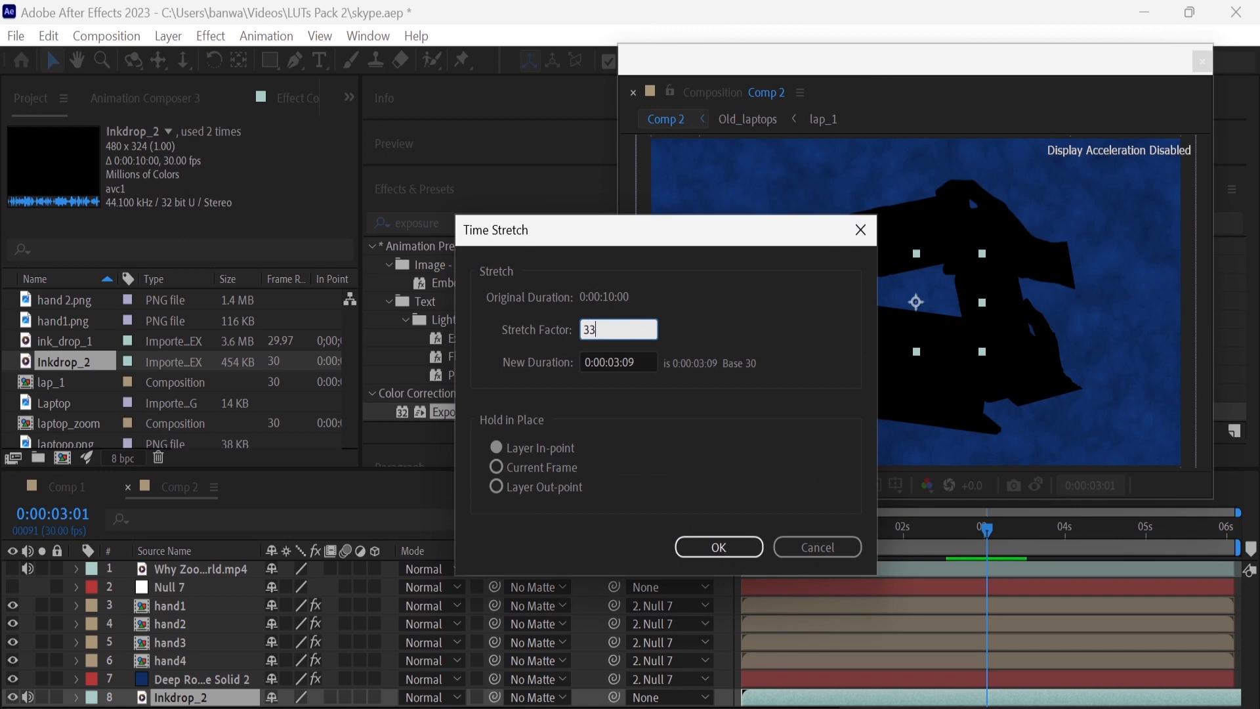
{"action": "key", "text": "Return"}
Move the Inkdrop_2 layer to start at 0:00:03:01 and parent it to Null 7
{"action": "left_click_drag", "start_coordinate": [891, 698], "coordinate": [1137, 701]}
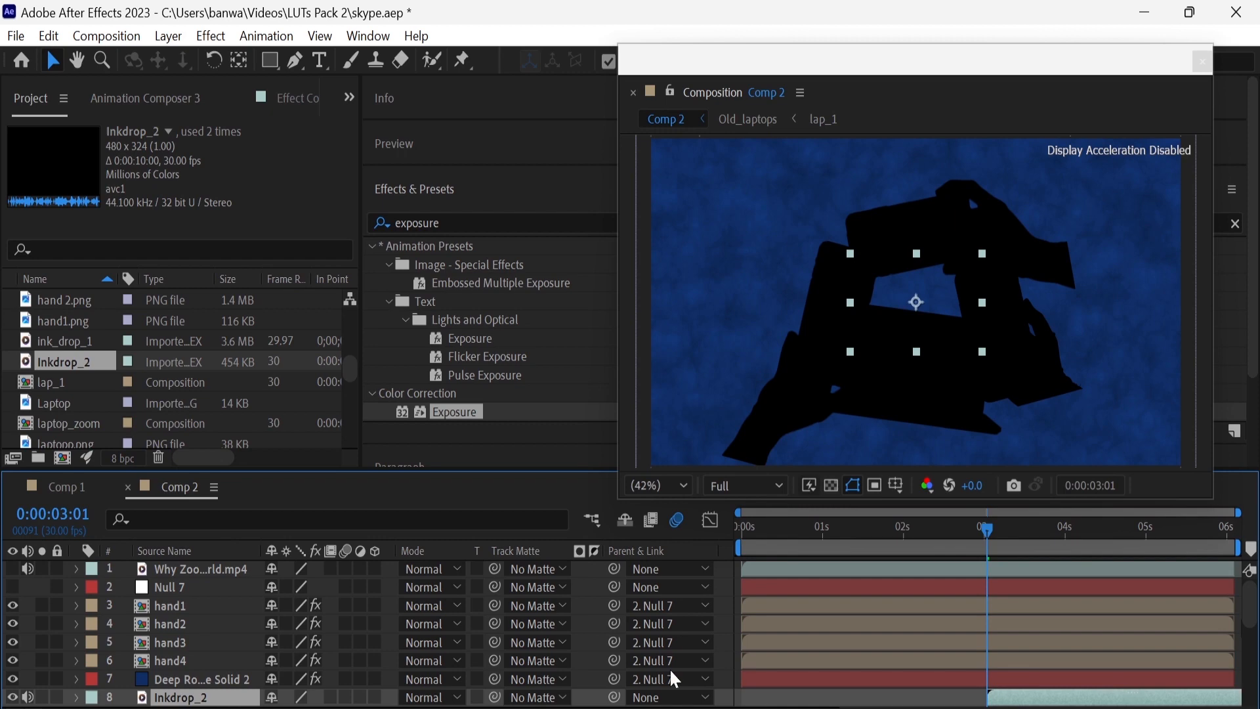
{"action": "left_click", "coordinate": [666, 697]}
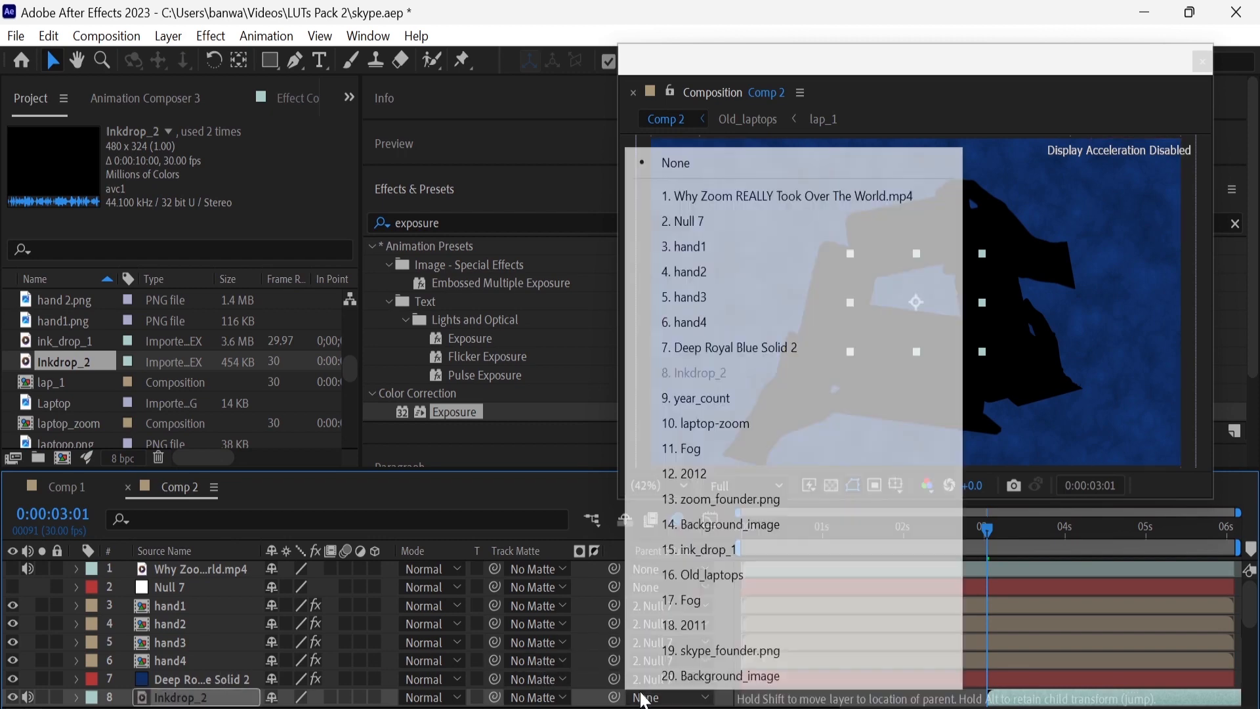
{"action": "left_click", "coordinate": [726, 220]}
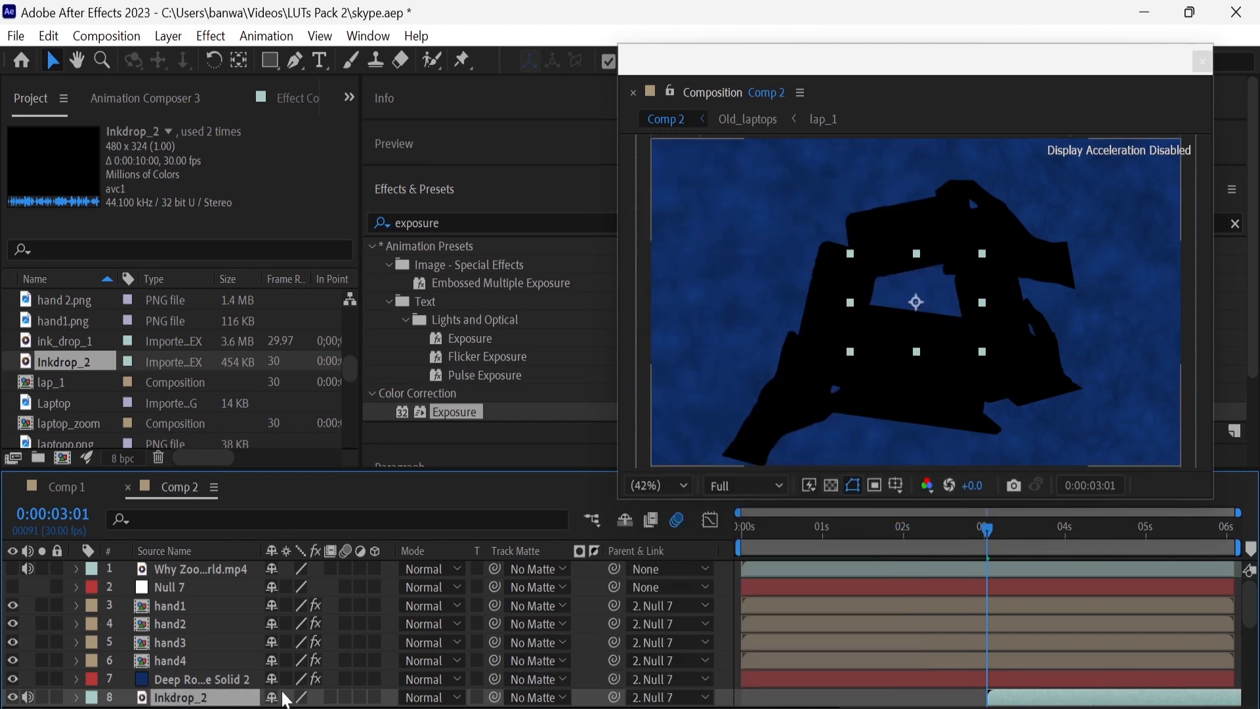
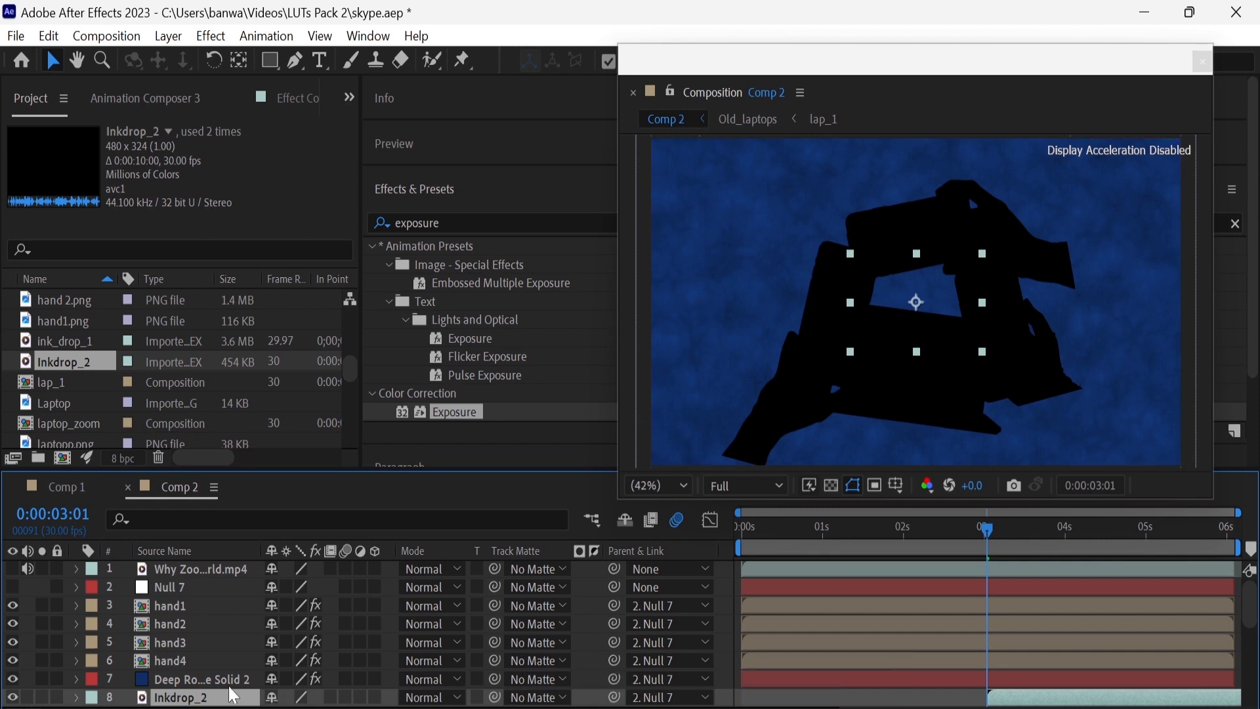
Scale the Inkdrop_2 layer up to 421%, hiding Deep Royal Blue Solid 2 and hand4 only while resizing
{"action": "left_click", "coordinate": [12, 679]}
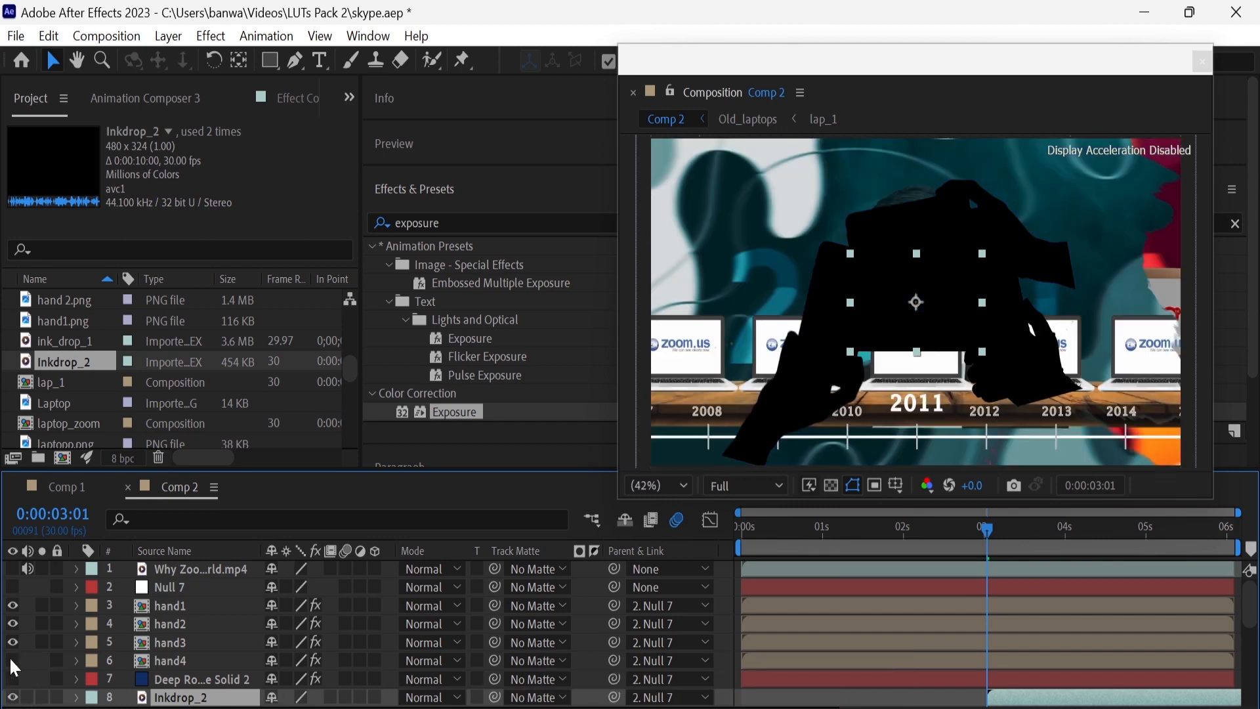
{"action": "key", "text": "s"}
{"action": "mouse_move", "coordinate": [299, 696]}
{"action": "left_mouse_down"}
{"action": "mouse_move", "coordinate": [610, 697]}
{"action": "mouse_move", "coordinate": [553, 703]}
{"action": "left_mouse_up"}
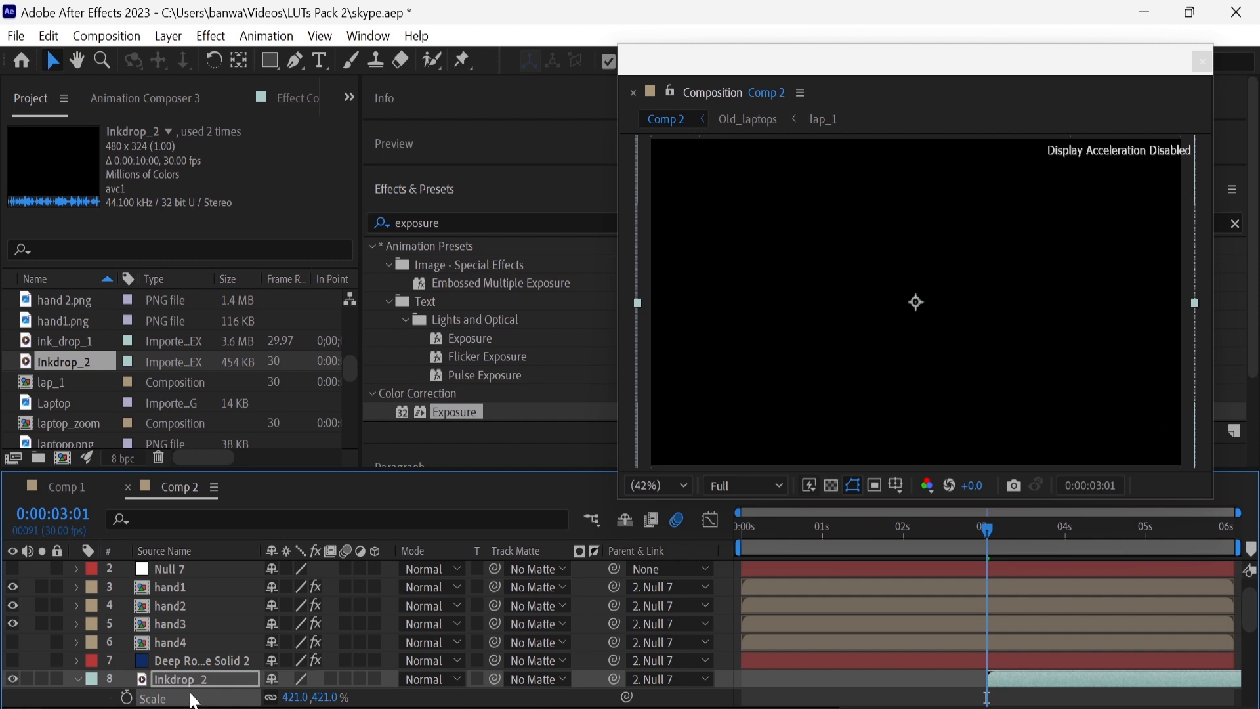
{"action": "left_click", "coordinate": [12, 660]}
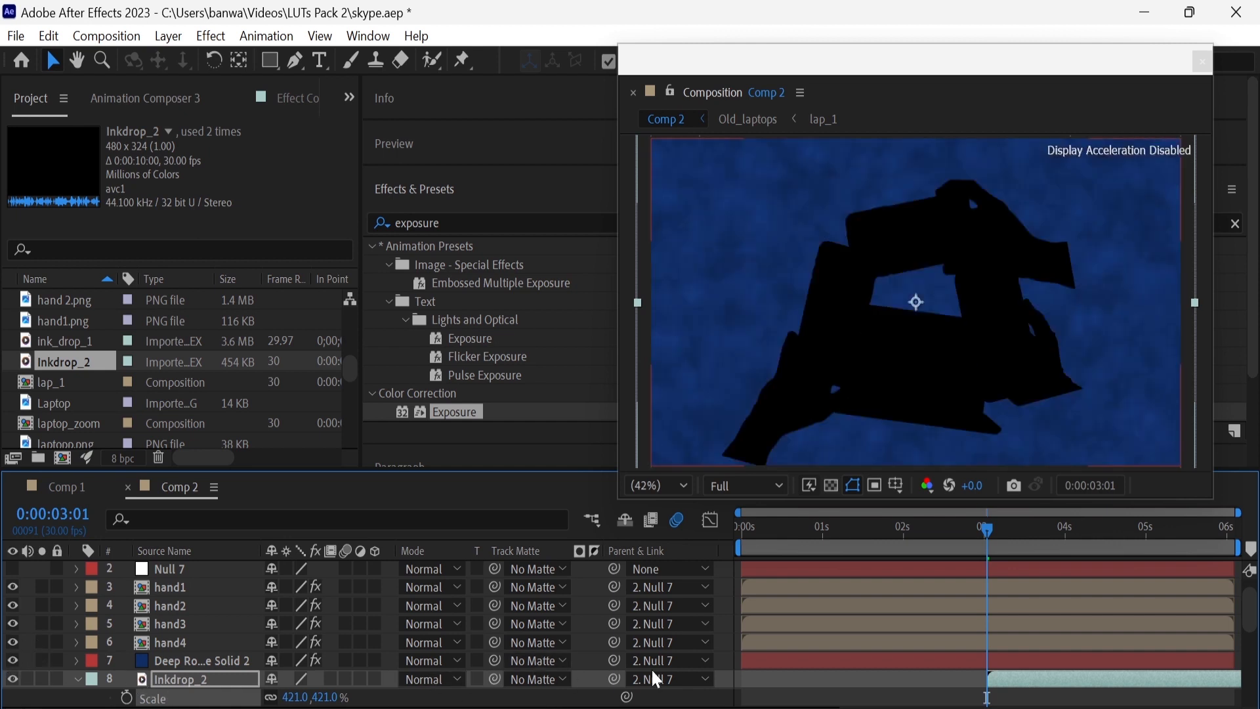
Assign Inkdrop_2 as the luma track matte of Deep Royal Blue Solid 2, previewing at 0:00:03:23
{"action": "left_click", "coordinate": [1046, 532]}
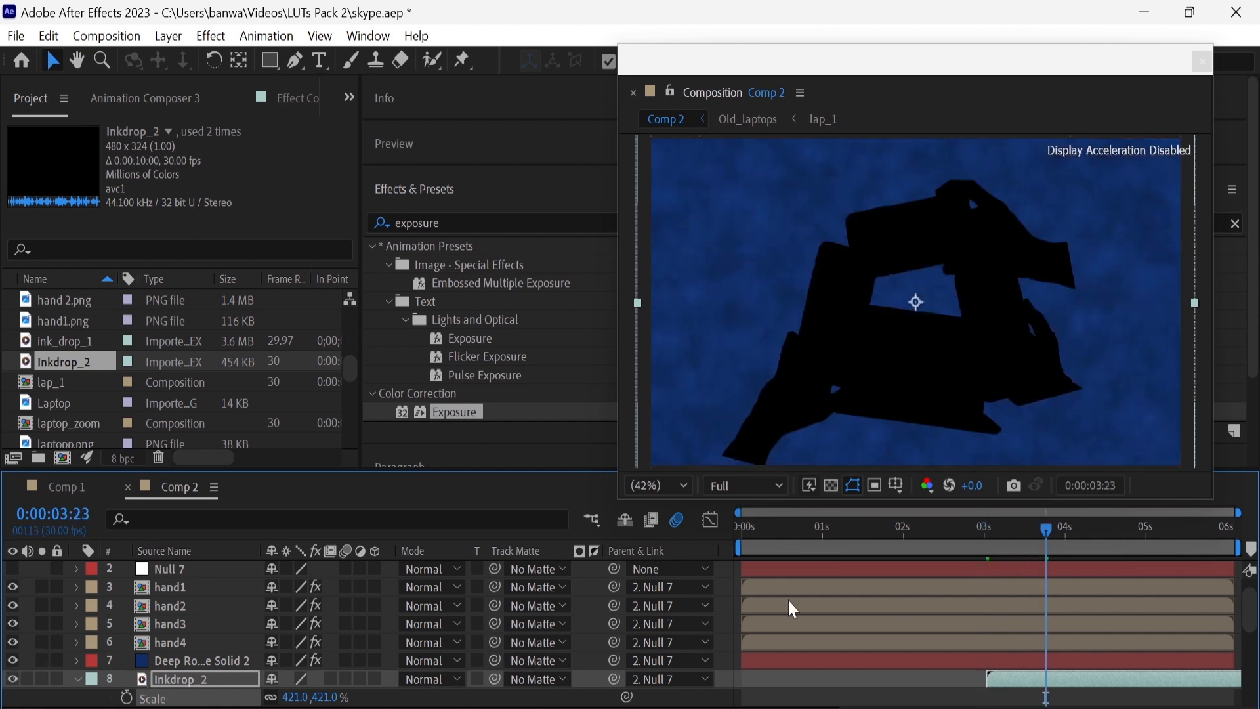
{"action": "left_click", "coordinate": [529, 662]}
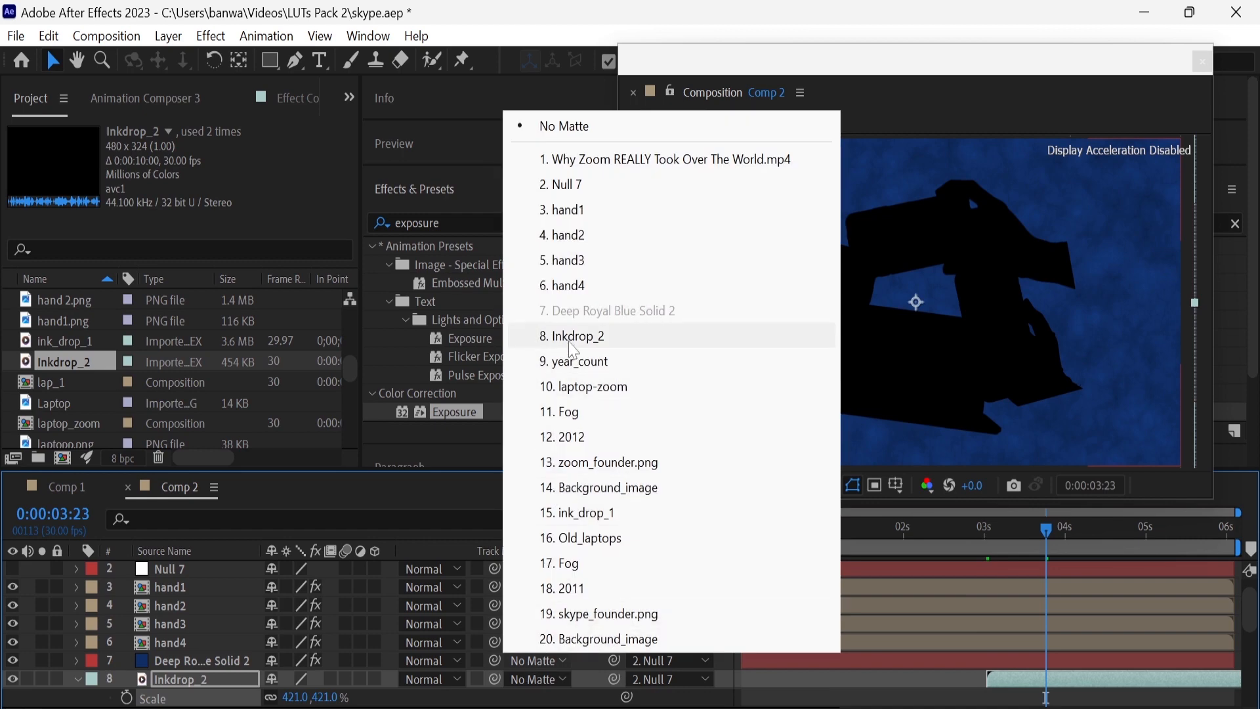
{"action": "left_click", "coordinate": [564, 334]}
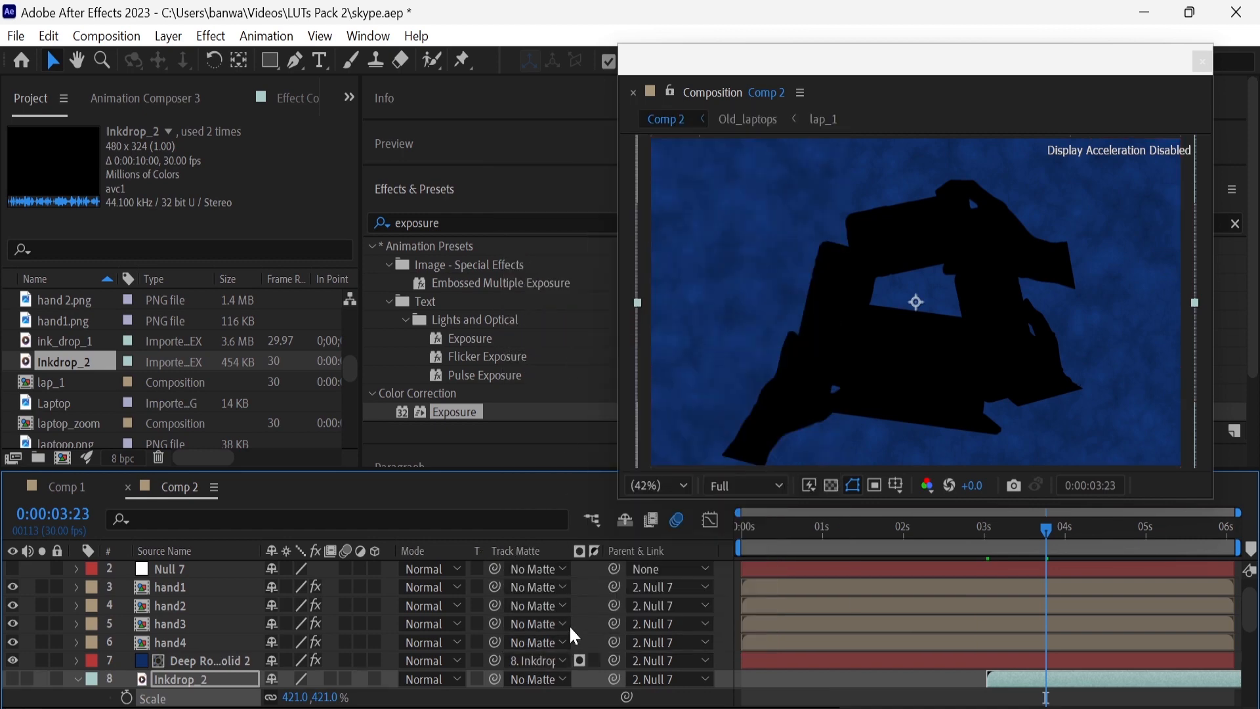
{"action": "left_click", "coordinate": [581, 661]}
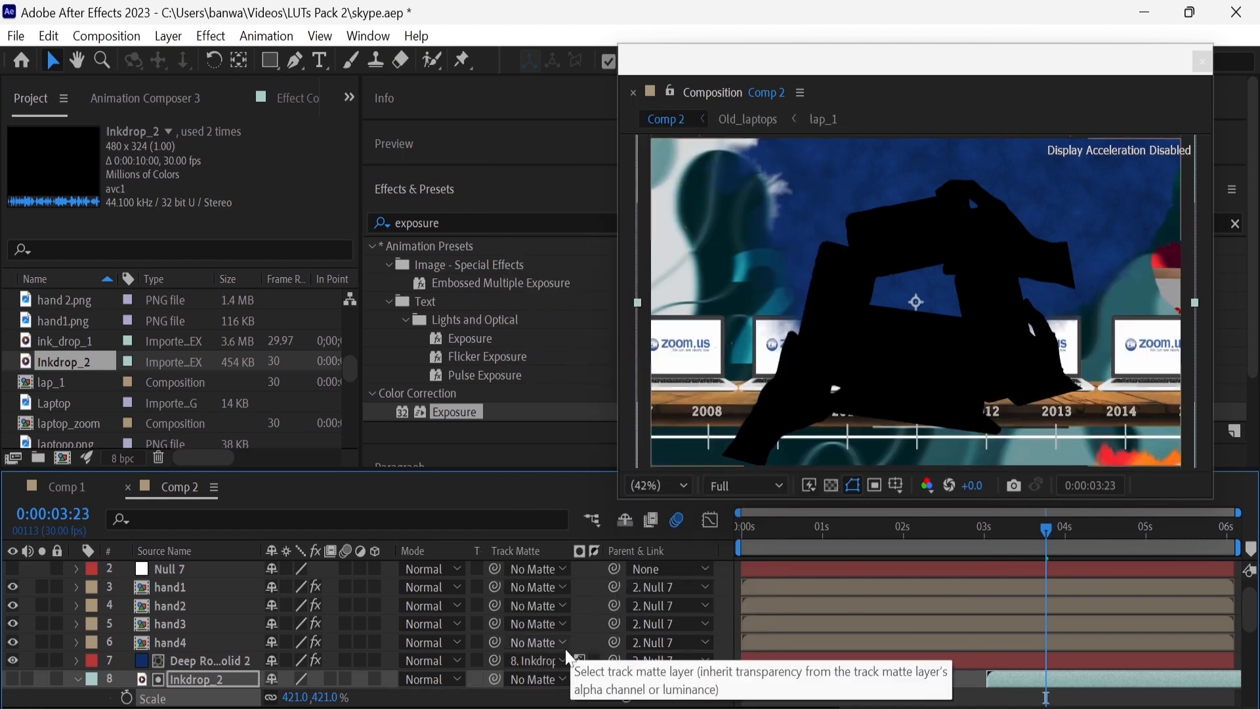
Assign Inkdrop_2 as the luma track matte of the hand4, hand3, hand2 and hand1 layers
{"action": "left_click", "coordinate": [530, 653]}
{"action": "left_click", "coordinate": [564, 316]}
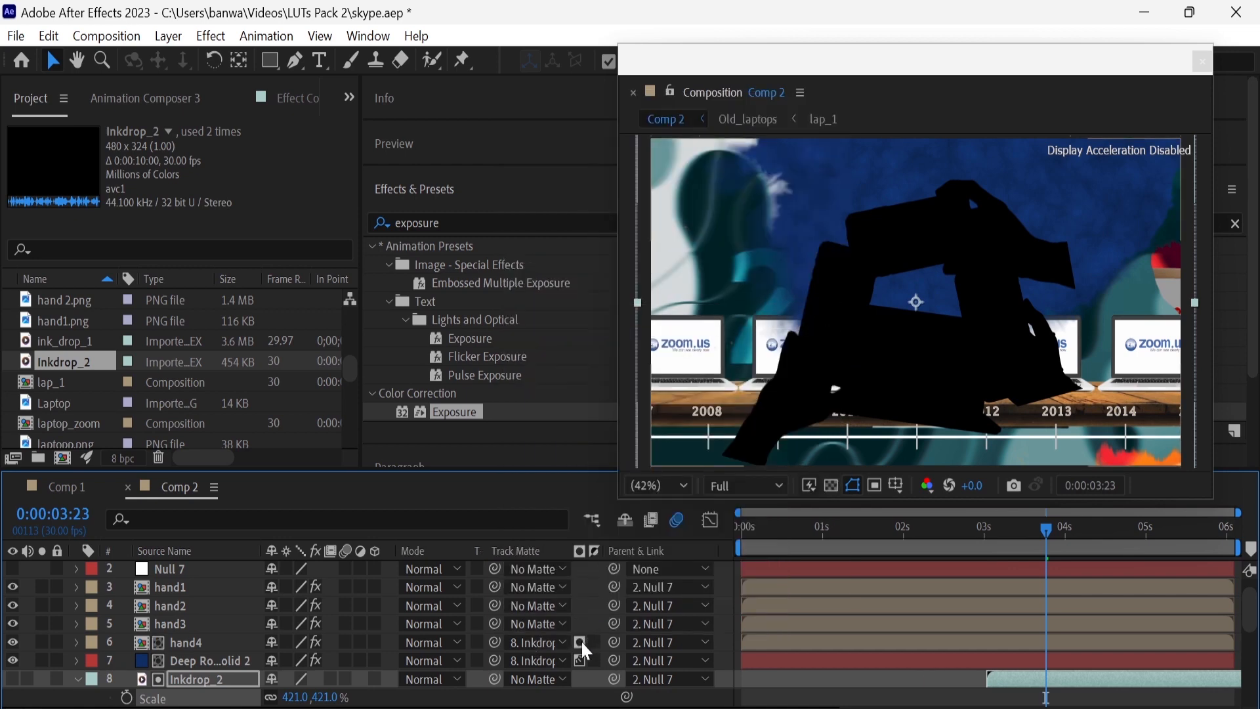
{"action": "left_click", "coordinate": [556, 623]}
{"action": "left_click", "coordinate": [571, 299]}
{"action": "left_click", "coordinate": [555, 605]}
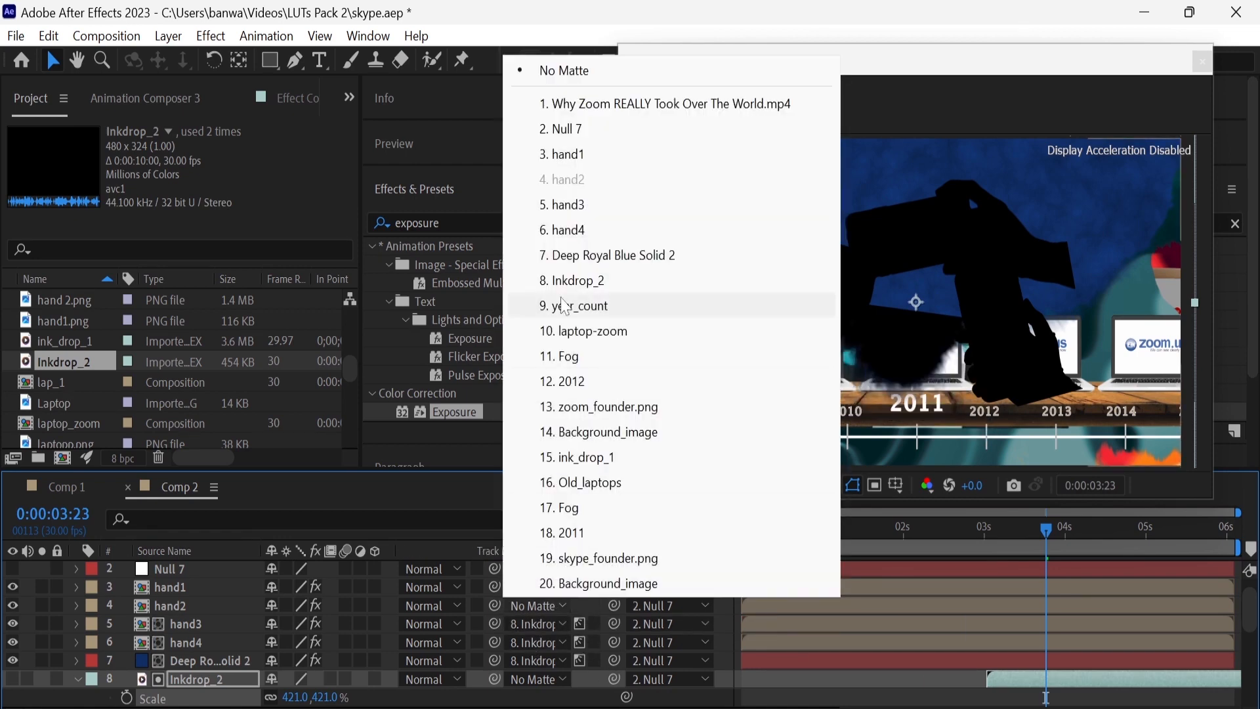
{"action": "left_click", "coordinate": [571, 280]}
{"action": "left_click", "coordinate": [544, 586]}
{"action": "left_click", "coordinate": [571, 280]}
{"action": "left_click", "coordinate": [579, 587]}
Shift the Inkdrop_2 layer down in the frame and apply the Turbulent Displace effect to it
{"action": "key", "text": "p"}
{"action": "left_click_drag", "start_coordinate": [317, 698], "coordinate": [338, 698]}
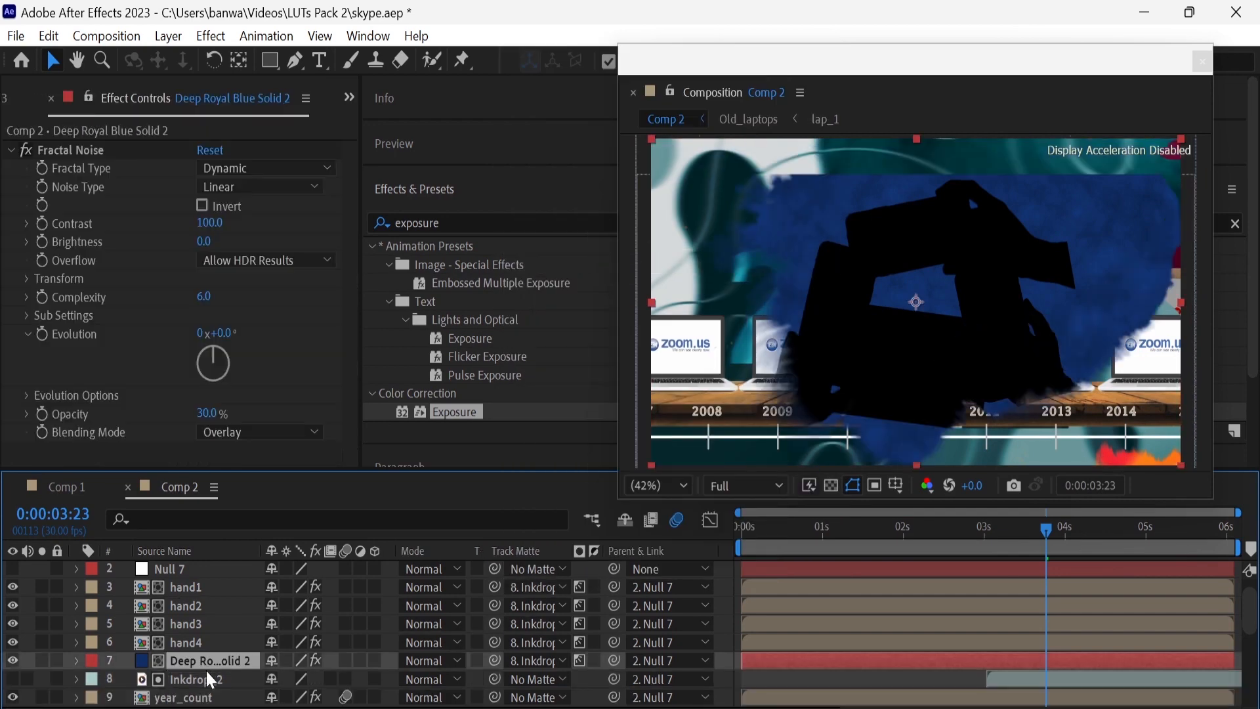
{"action": "left_click", "coordinate": [210, 680]}
{"action": "left_click", "coordinate": [478, 223]}
{"action": "type", "text": "tur"}
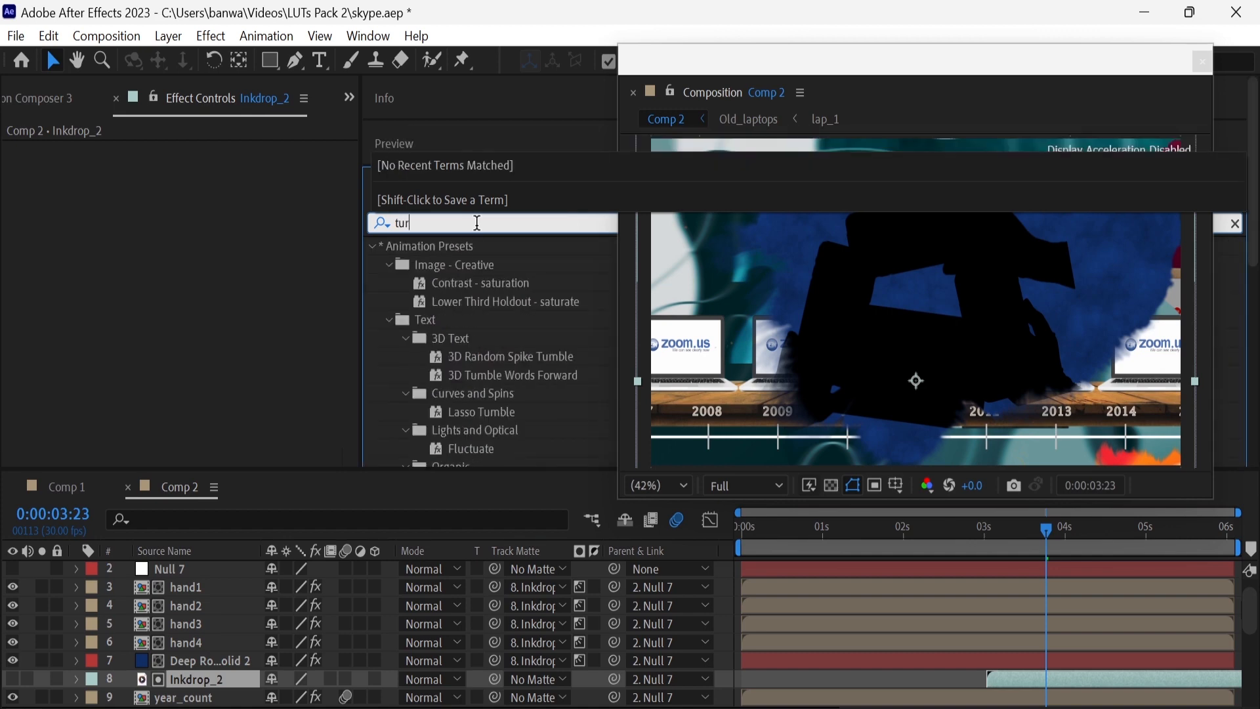
{"action": "type", "text": "b"}
{"action": "left_click_drag", "start_coordinate": [491, 263], "coordinate": [227, 682]}
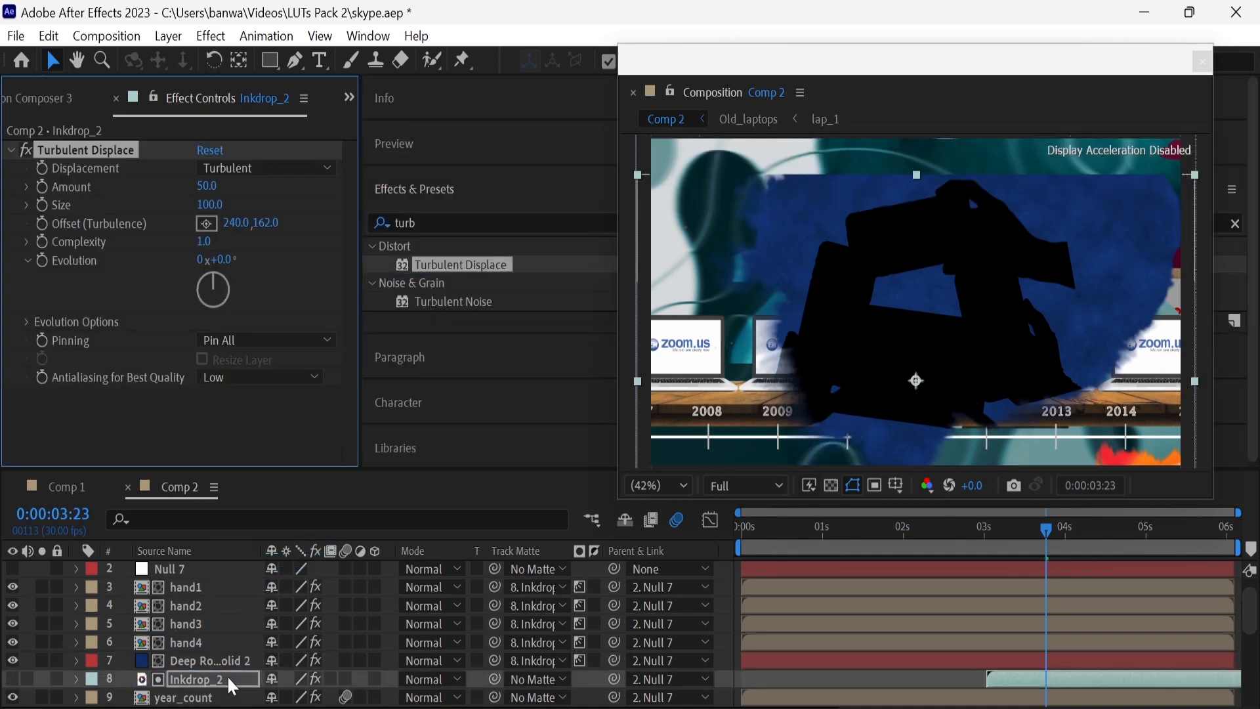
Set Inkdrop_2's Turbulent Displace to Vertical Displacement with amount -50 and size 20, and increase its complexity
{"action": "left_click", "coordinate": [261, 168]}
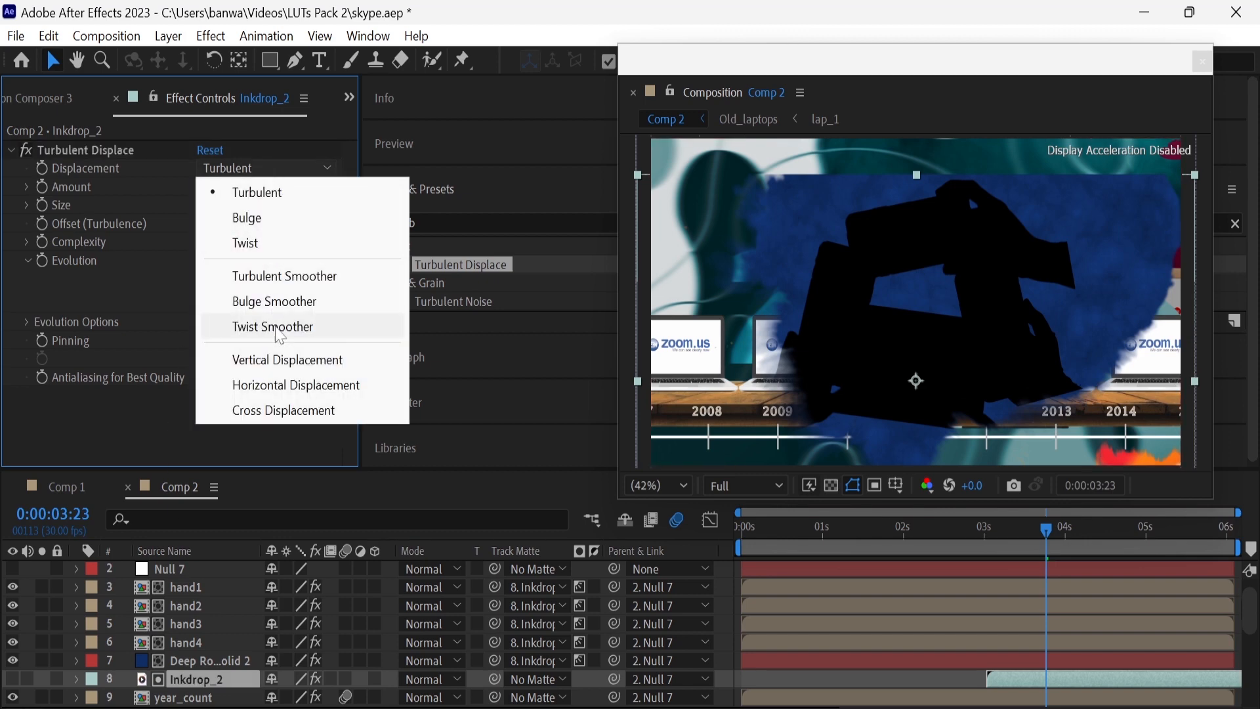
{"action": "left_click", "coordinate": [284, 358]}
{"action": "left_click", "coordinate": [206, 186]}
{"action": "key", "text": "BackSpace"}
{"action": "key", "text": "Return"}
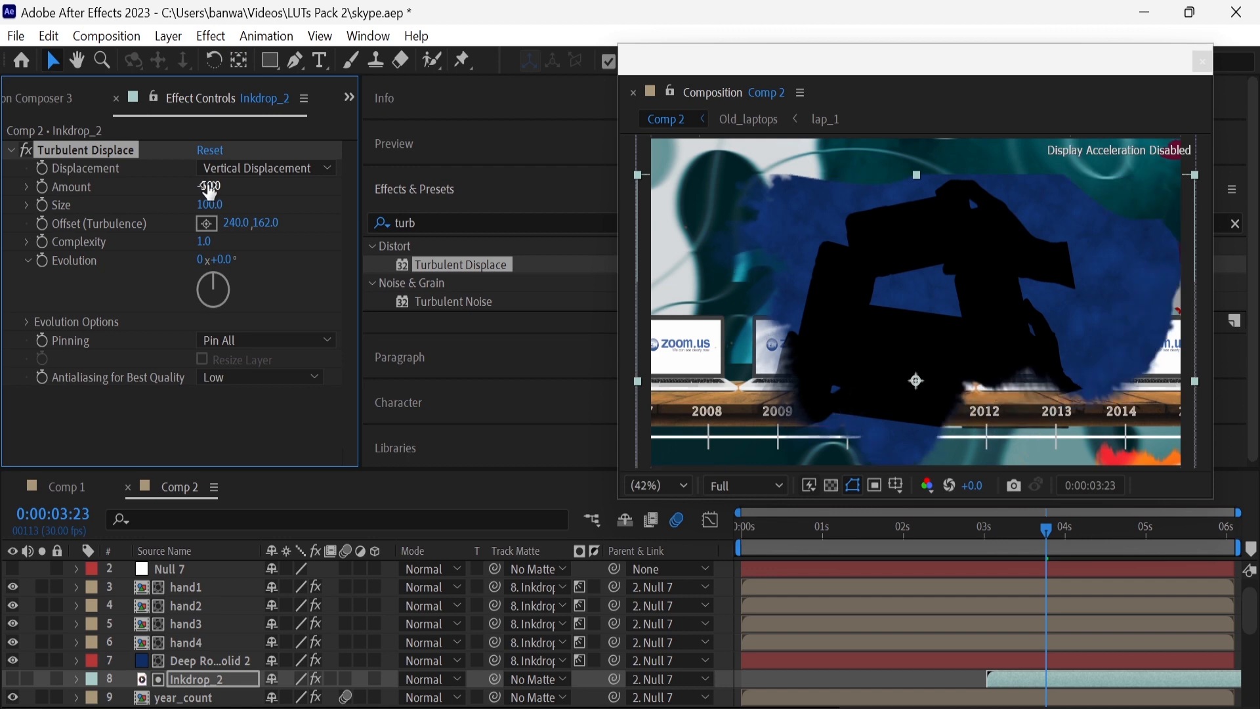
{"action": "left_click_drag", "start_coordinate": [221, 205], "coordinate": [151, 218]}
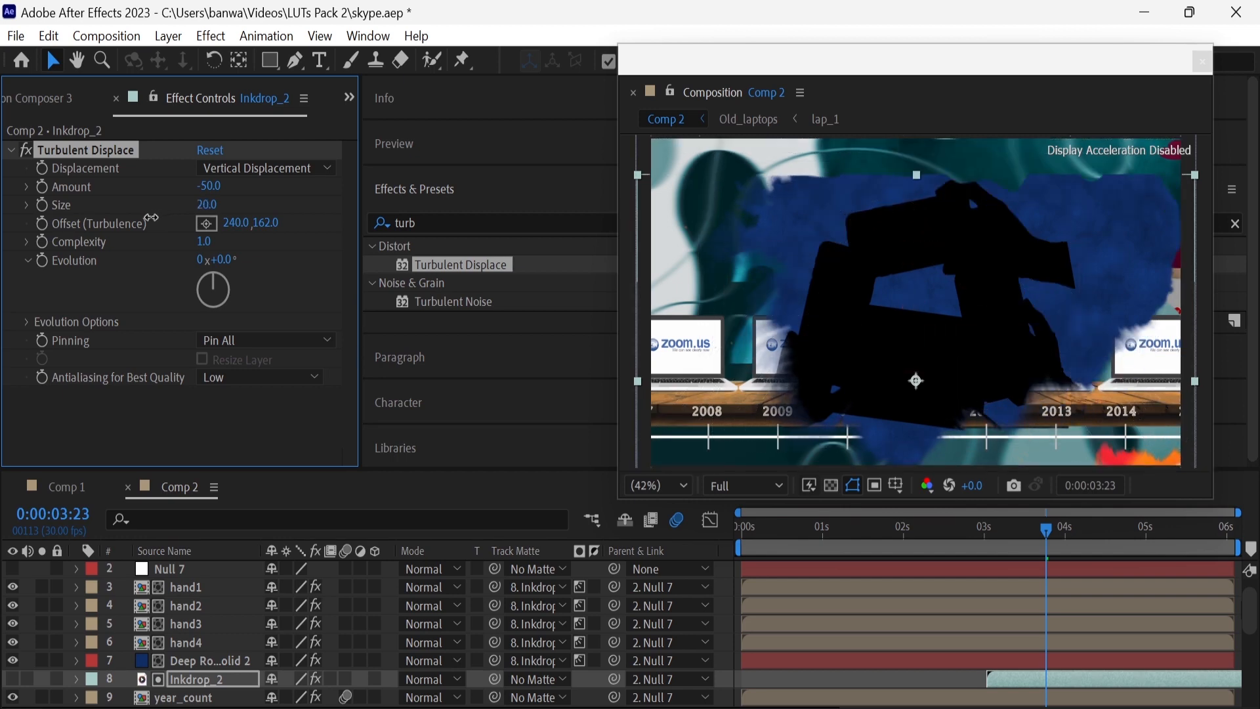
{"action": "left_click_drag", "start_coordinate": [204, 241], "coordinate": [255, 244]}
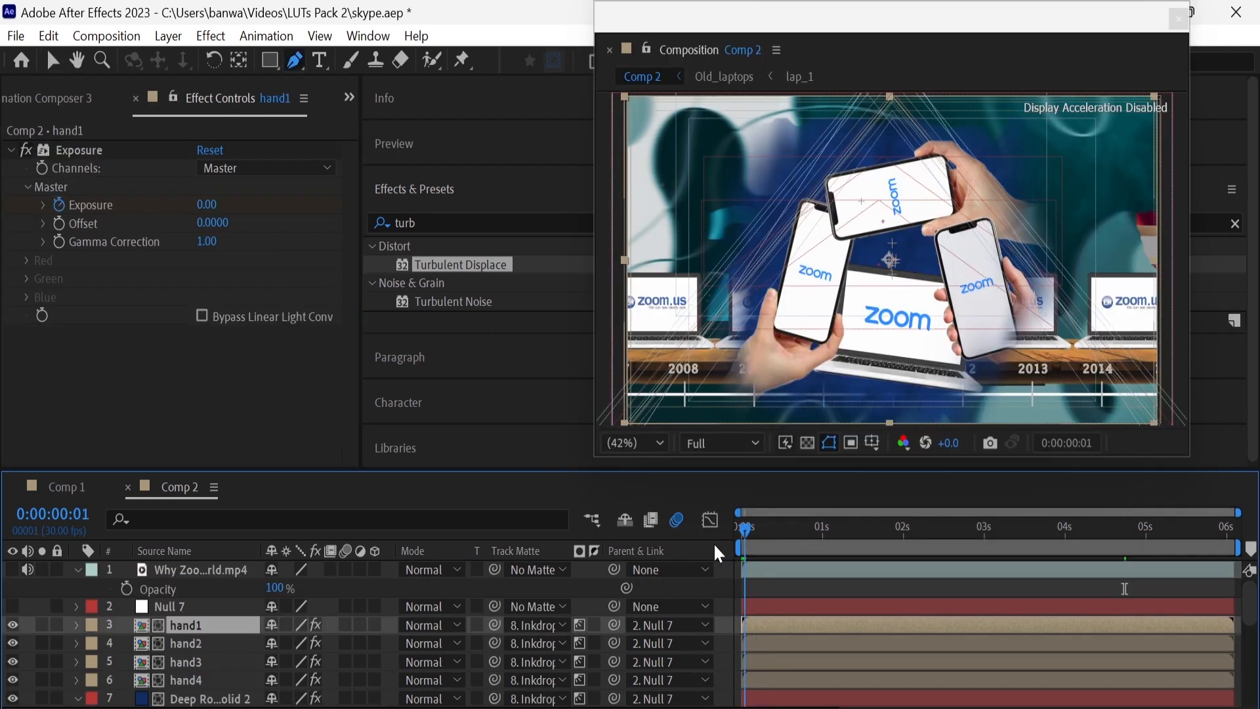
Add a scale keyframe of 10000% to Null 7 at 0:00:00:00
{"action": "left_click", "coordinate": [183, 606]}
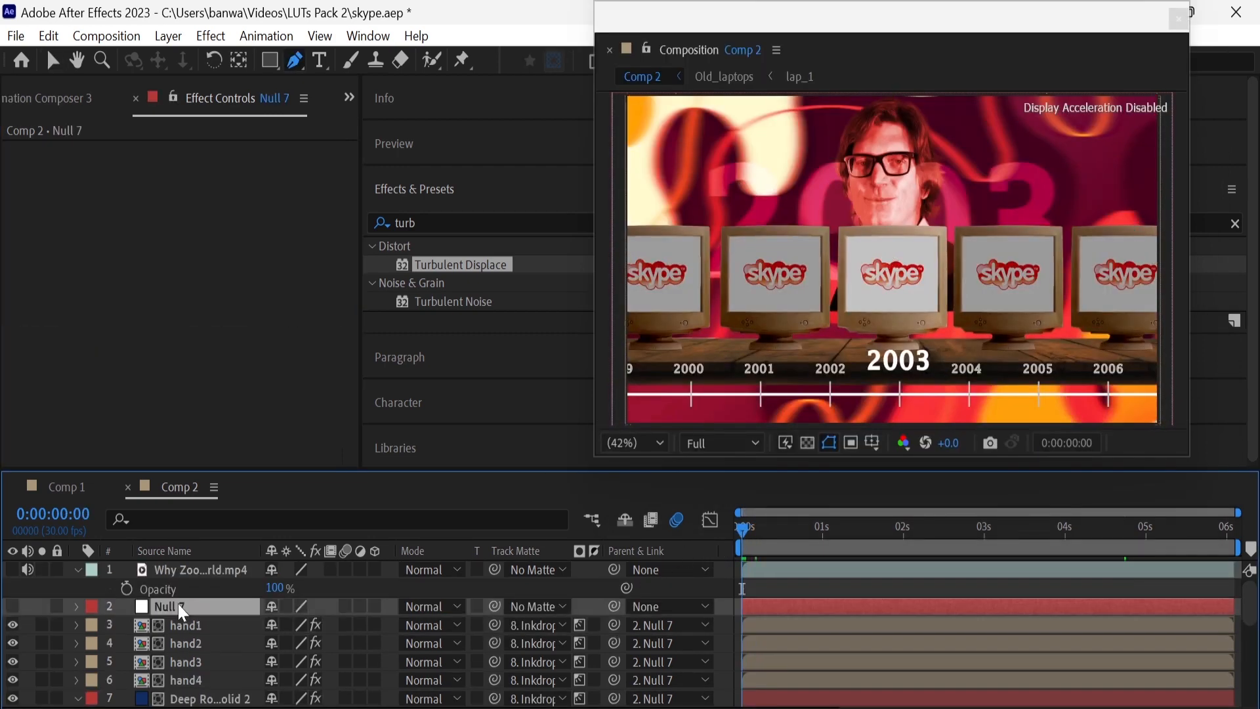
{"action": "key", "text": "s"}
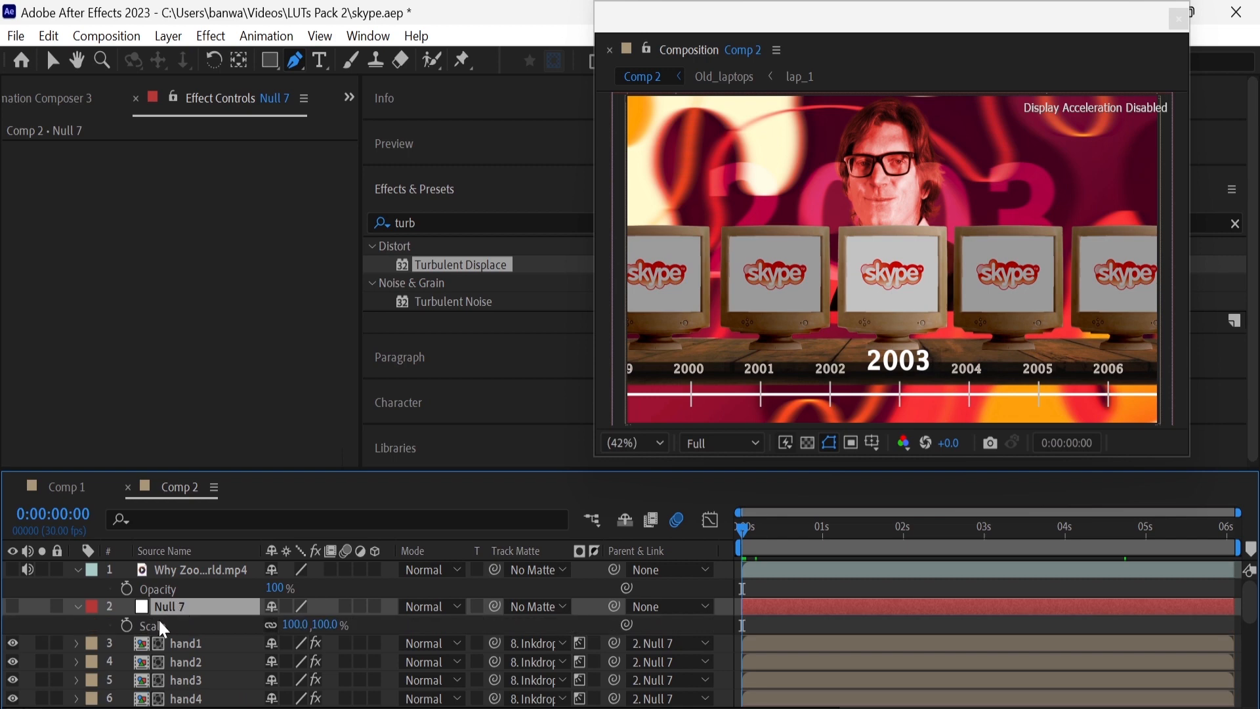
{"action": "left_click", "coordinate": [126, 625]}
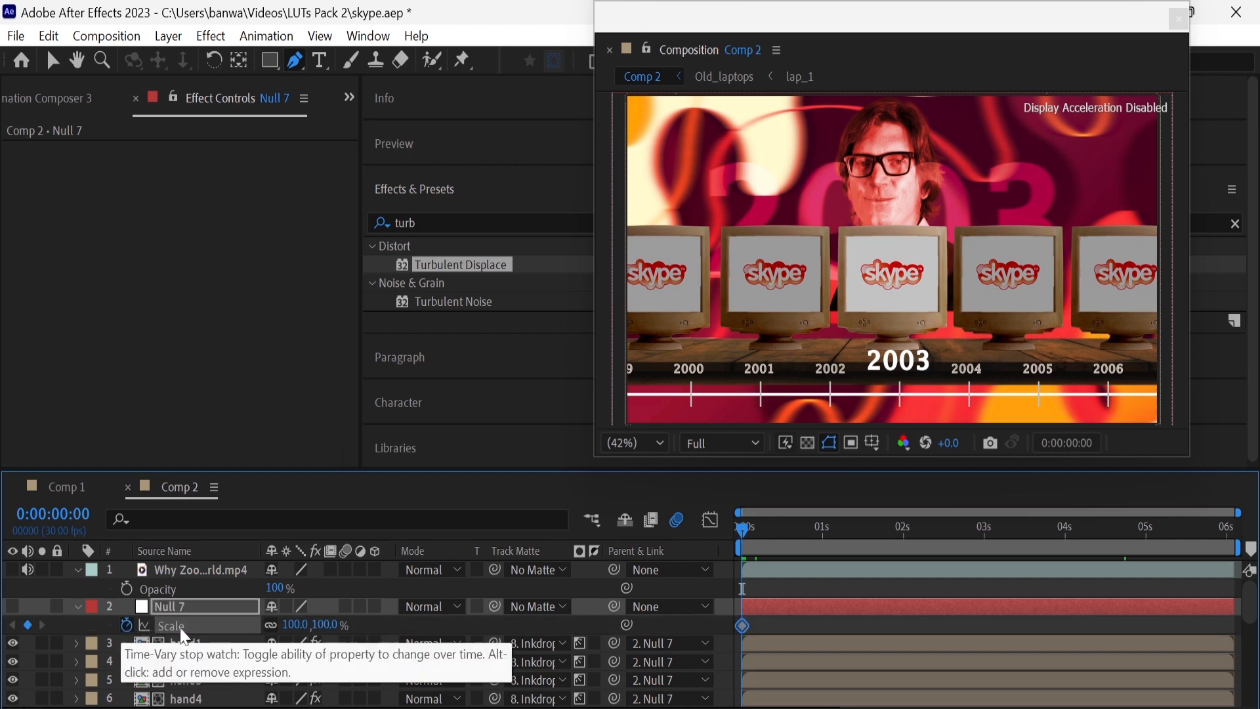
{"action": "left_click", "coordinate": [328, 624]}
{"action": "type", "text": "10000"}
{"action": "key", "text": "Return"}
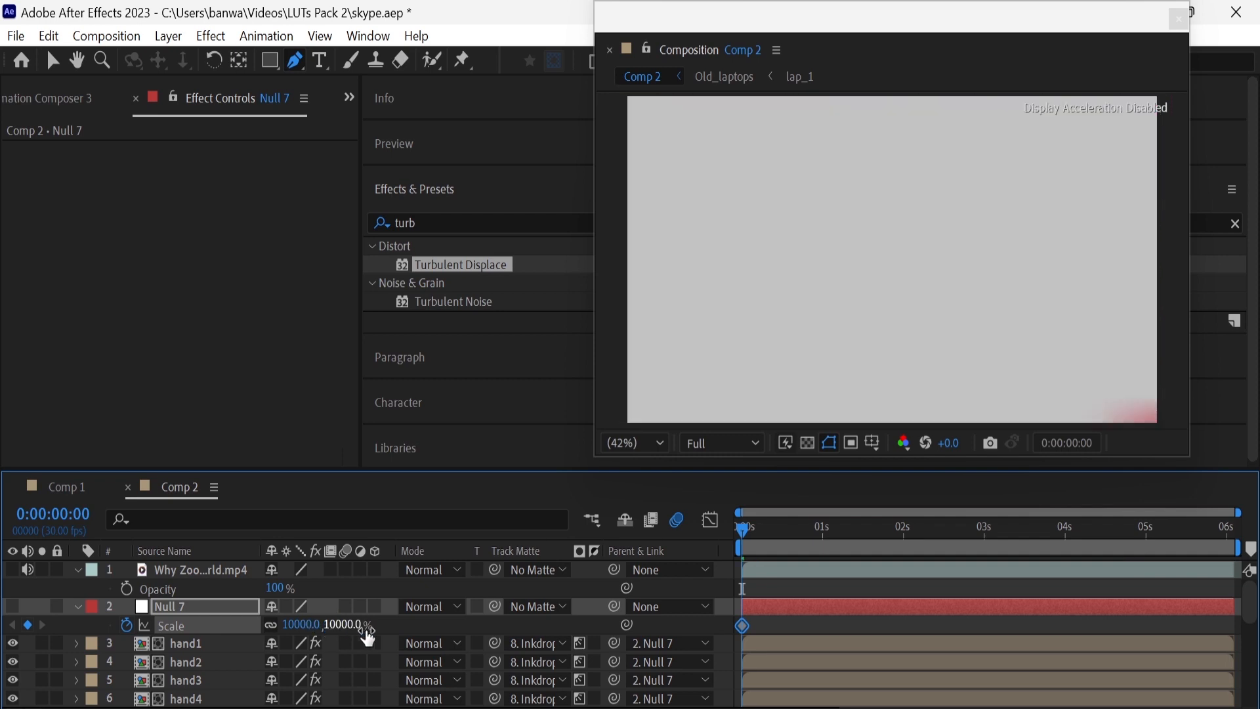
Add a scale keyframe of 500% to Null 7 at 0:00:00:11
{"action": "left_click", "coordinate": [765, 536]}
{"action": "left_click", "coordinate": [772, 536]}
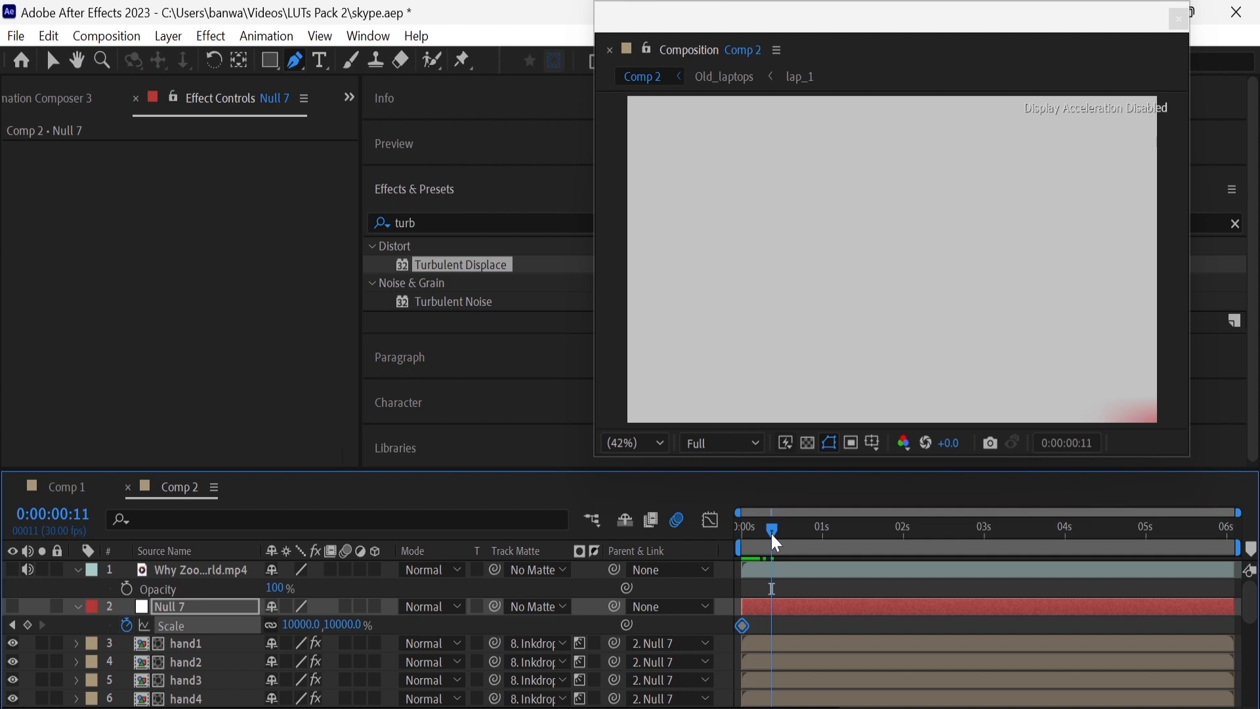
{"action": "left_click", "coordinate": [350, 627]}
{"action": "type", "text": "500"}
{"action": "key", "text": "Return"}
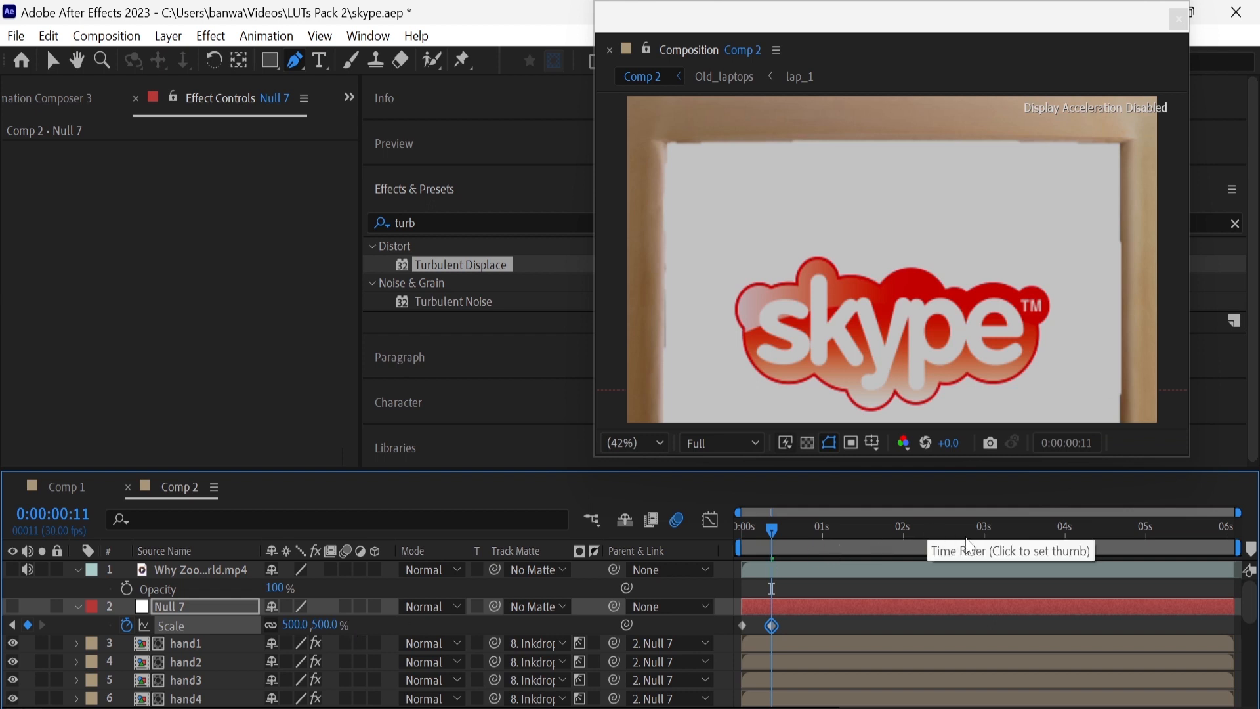
Add a scale keyframe of 100% to Null 7 at 0:00:03:18
{"action": "left_click", "coordinate": [1000, 545]}
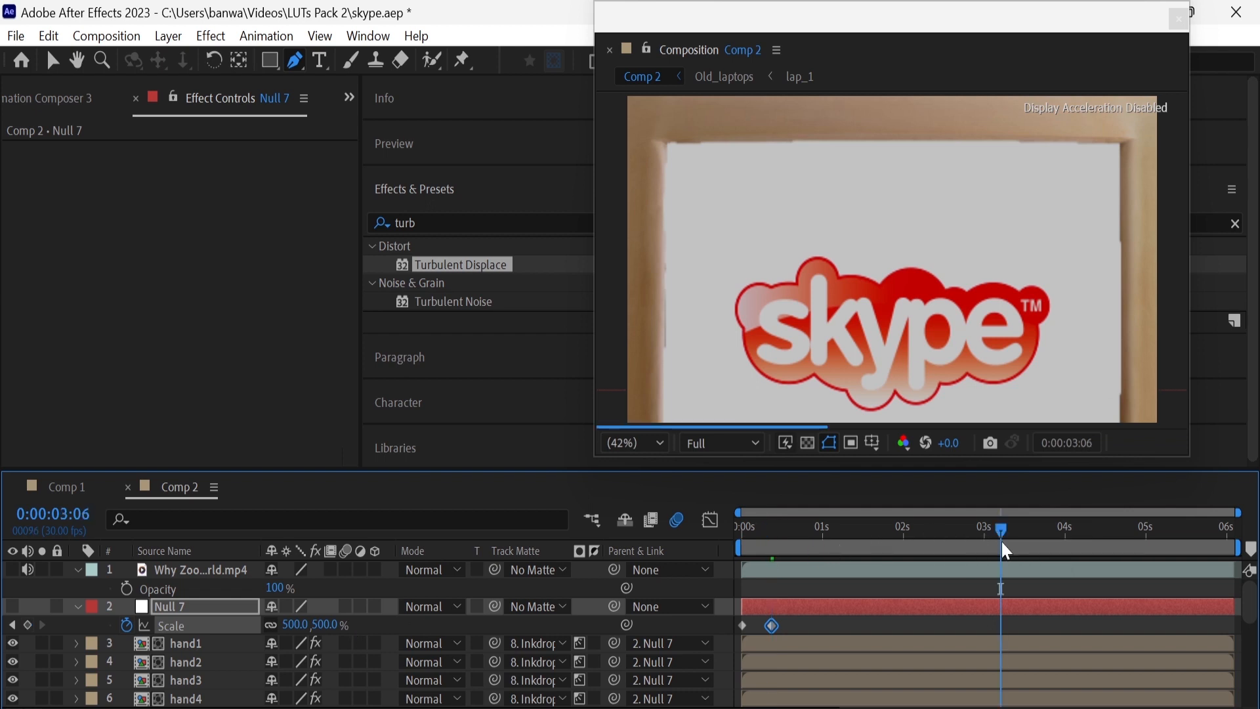
{"action": "key", "text": "space"}
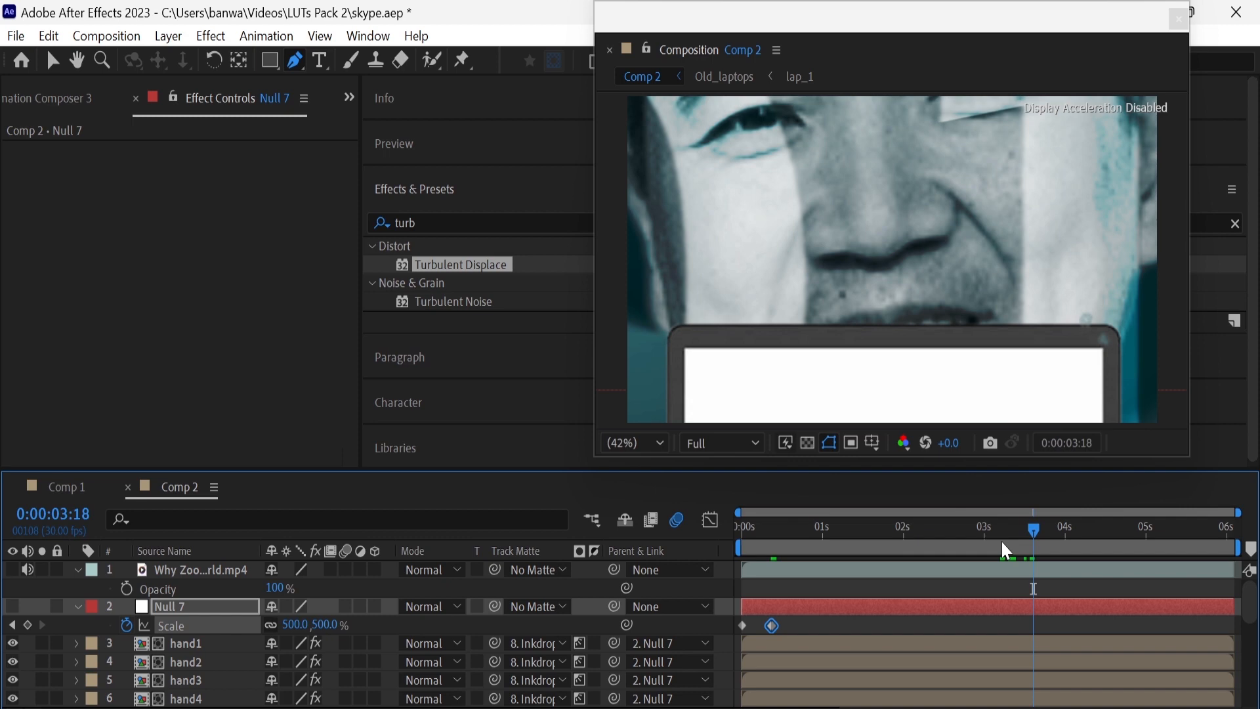
{"action": "left_click", "coordinate": [294, 625]}
{"action": "type", "text": "100"}
{"action": "key", "text": "Return"}
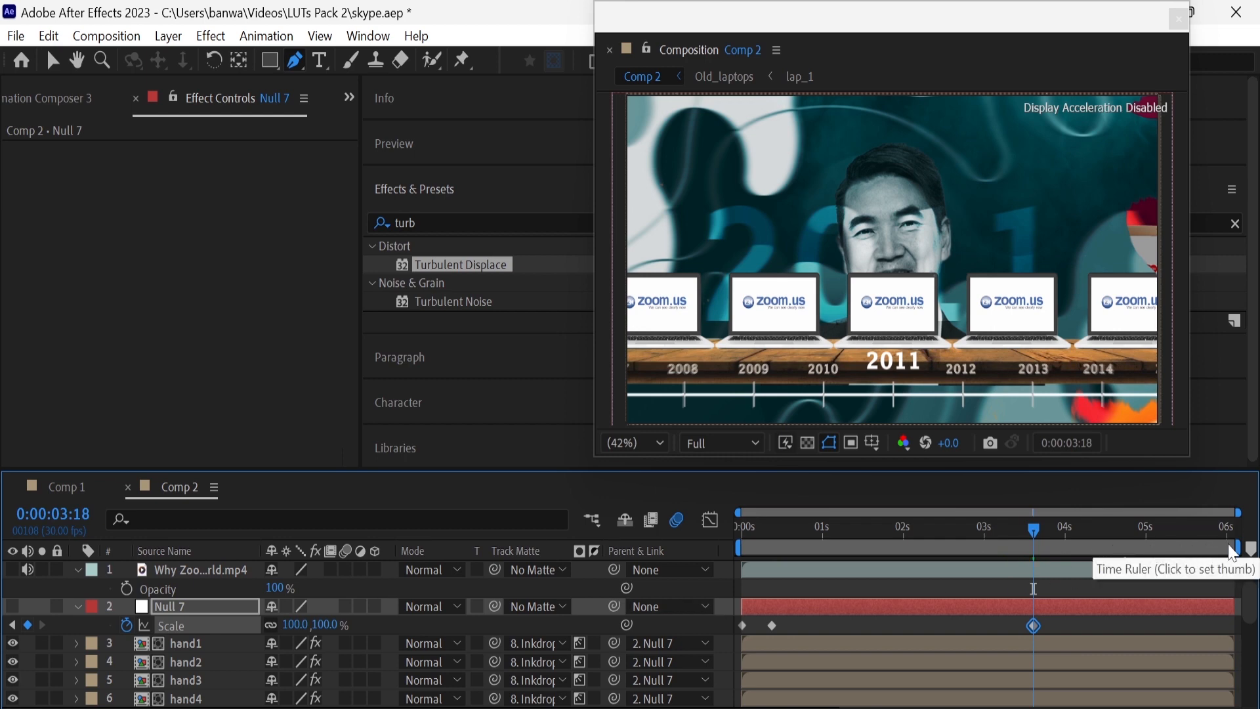
Add a scale keyframe of 150% to Null 7 at 0:00:06:00
{"action": "left_click", "coordinate": [1232, 553]}
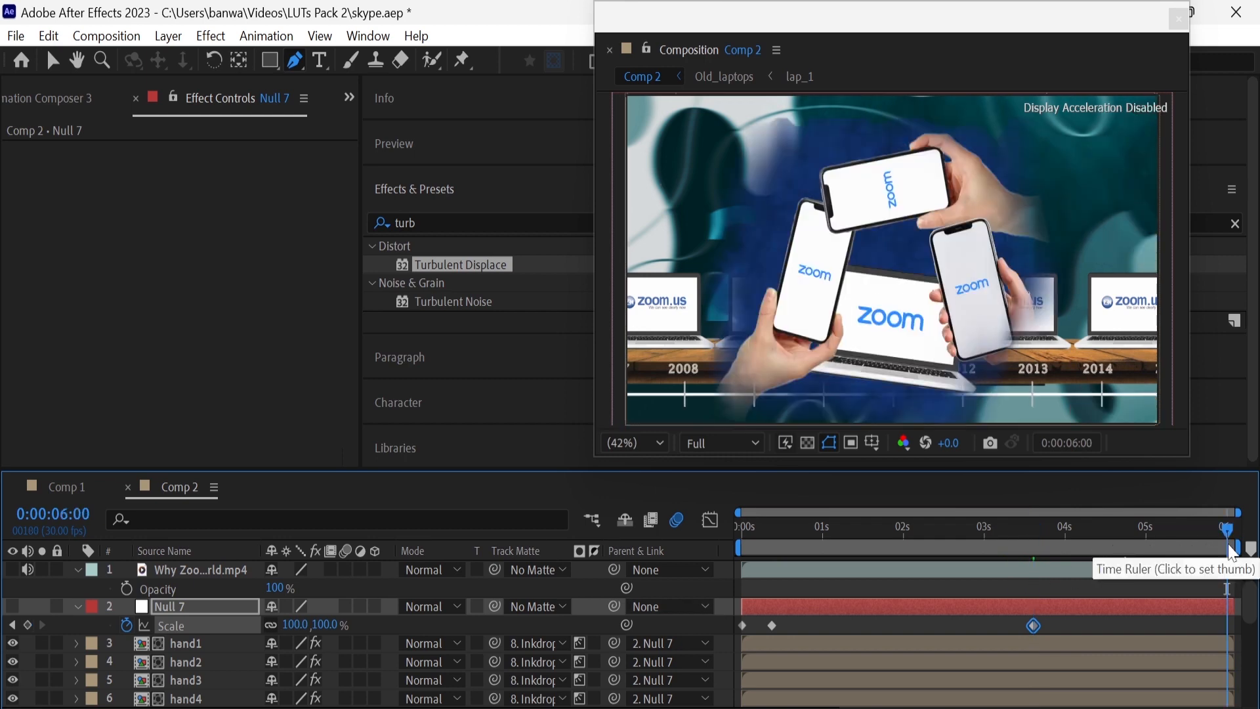
{"action": "left_click", "coordinate": [325, 625]}
{"action": "type", "text": "150"}
{"action": "key", "text": "Return"}
Add a rotation keyframe of 45° to Null 7 at 0:00:00:00
{"action": "key", "text": "Home"}
{"action": "key", "text": "r"}
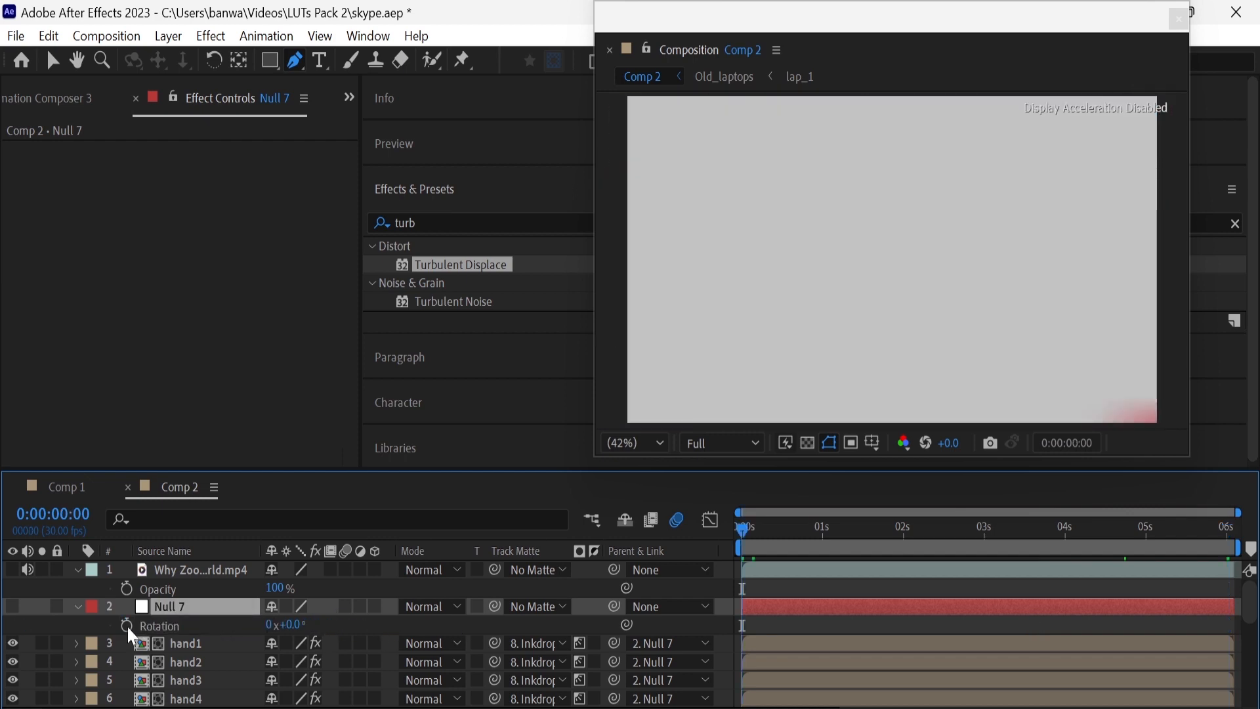
{"action": "left_click", "coordinate": [127, 626]}
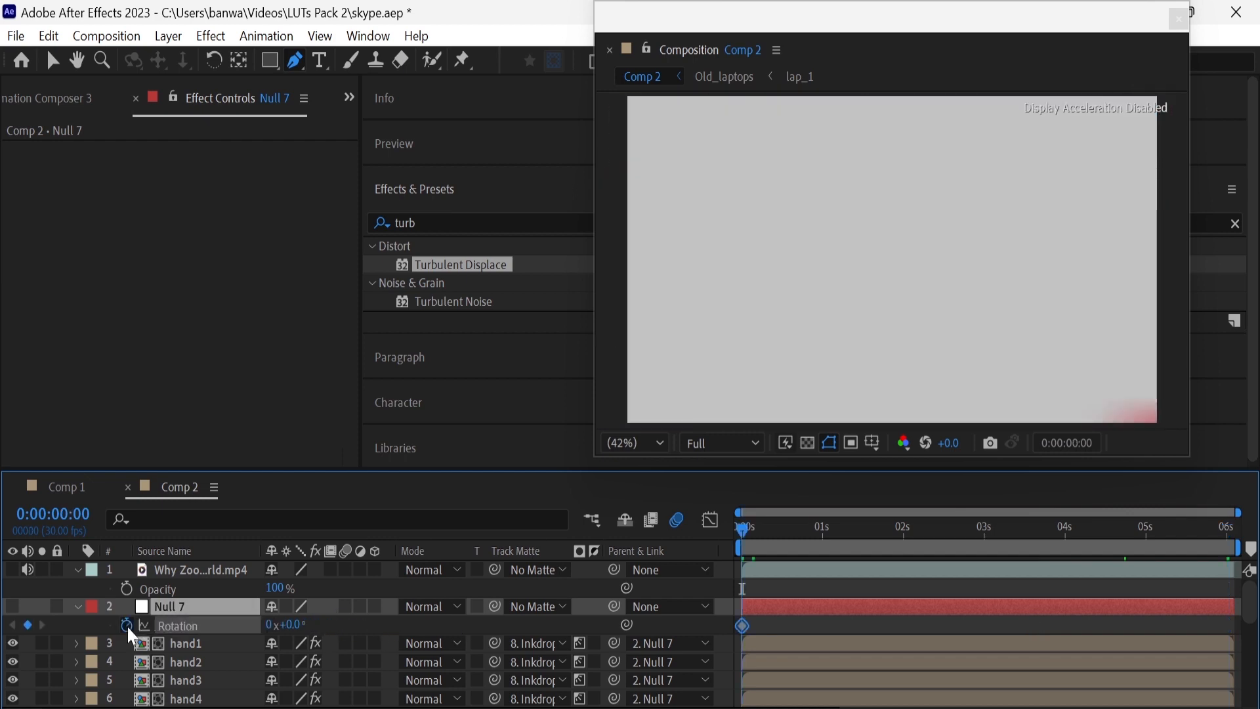
{"action": "left_click", "coordinate": [293, 627]}
{"action": "type", "text": "4"}
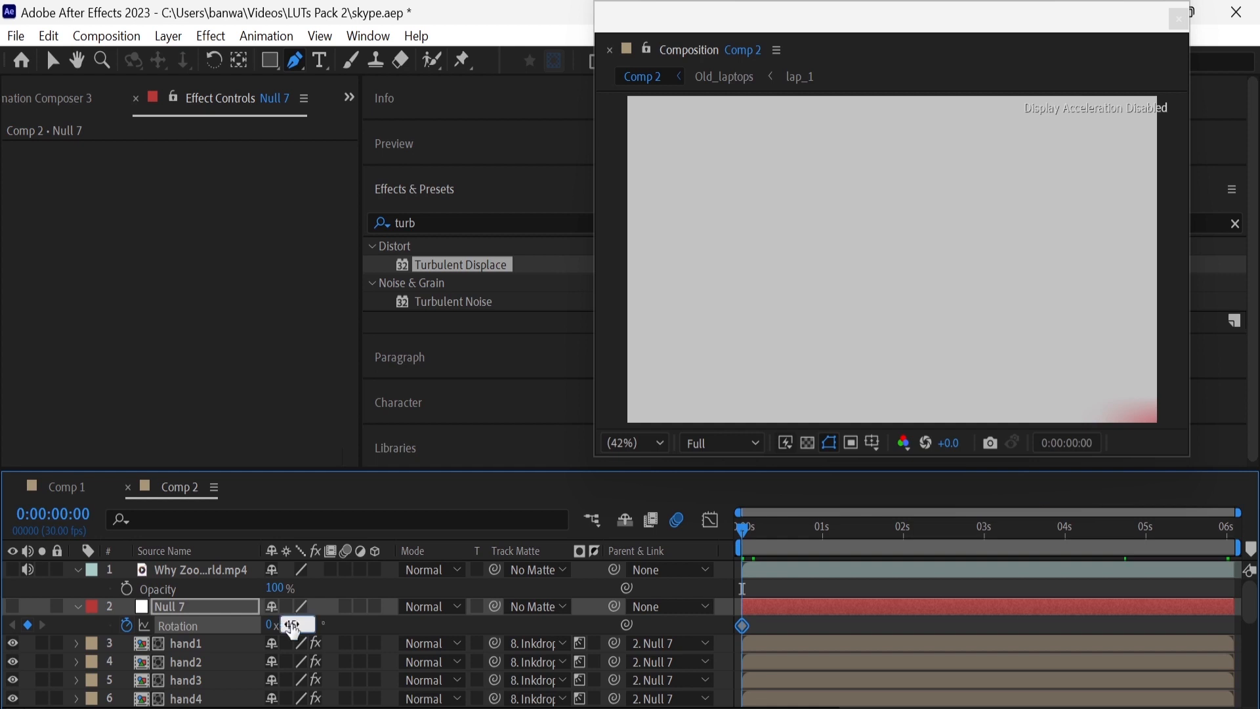
{"action": "type", "text": "5"}
{"action": "key", "text": "Return"}
Add a rotation keyframe of 15° to Null 7 at 0:00:03:18
{"action": "left_click", "coordinate": [1017, 541]}
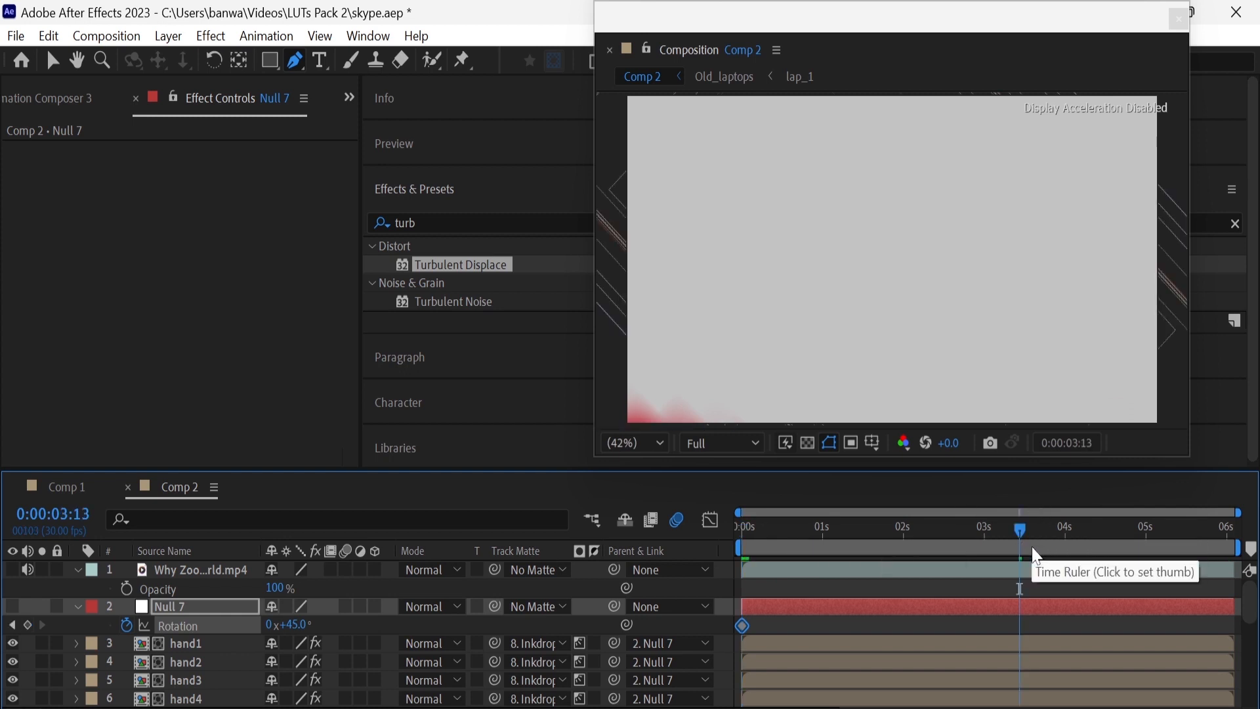
{"action": "left_click", "coordinate": [1031, 546]}
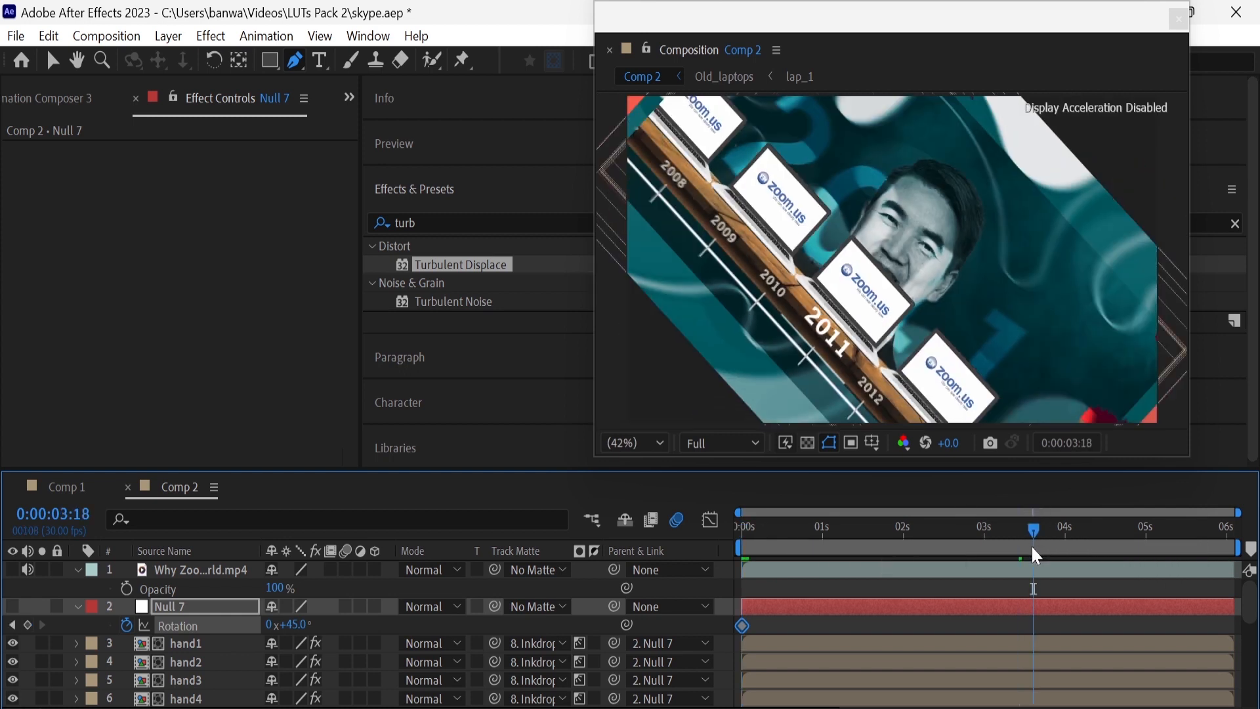
{"action": "left_click", "coordinate": [298, 625]}
{"action": "key", "text": "Return"}
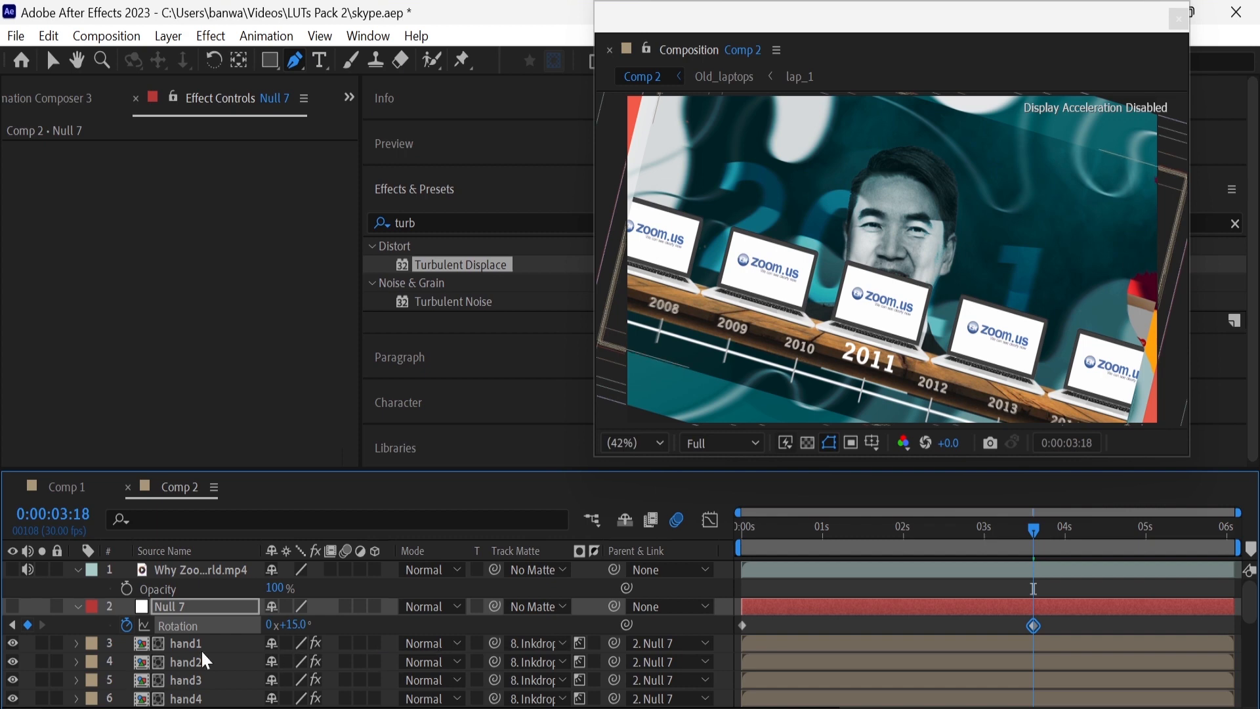
Show Null 7's transform keyframes with the visible timeline range extended to the end of Comp 2
{"action": "scroll", "coordinate": [201, 648], "scroll_direction": "down", "scroll_amount": 5}
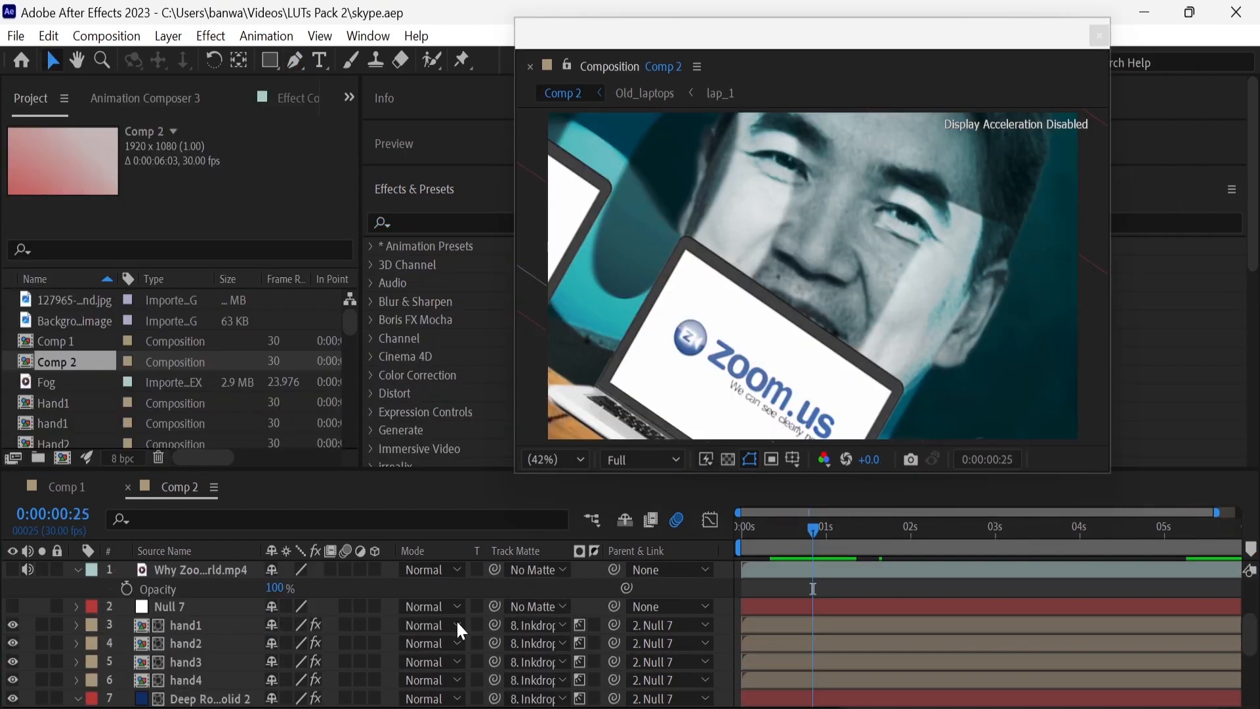
{"action": "left_click", "coordinate": [77, 606]}
{"action": "scroll", "coordinate": [79, 611], "scroll_direction": "down", "scroll_amount": 2}
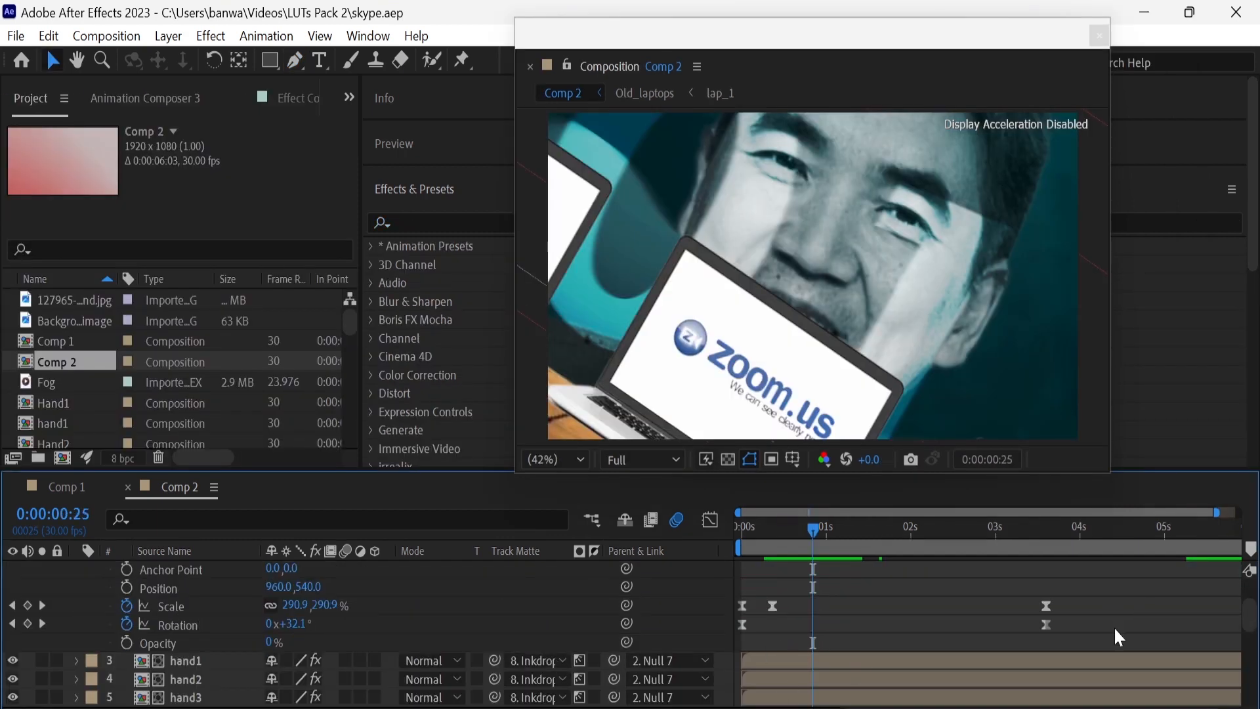
{"action": "scroll", "coordinate": [1109, 628], "scroll_direction": "up", "scroll_amount": 2}
{"action": "left_click_drag", "start_coordinate": [1215, 512], "coordinate": [1239, 512]}
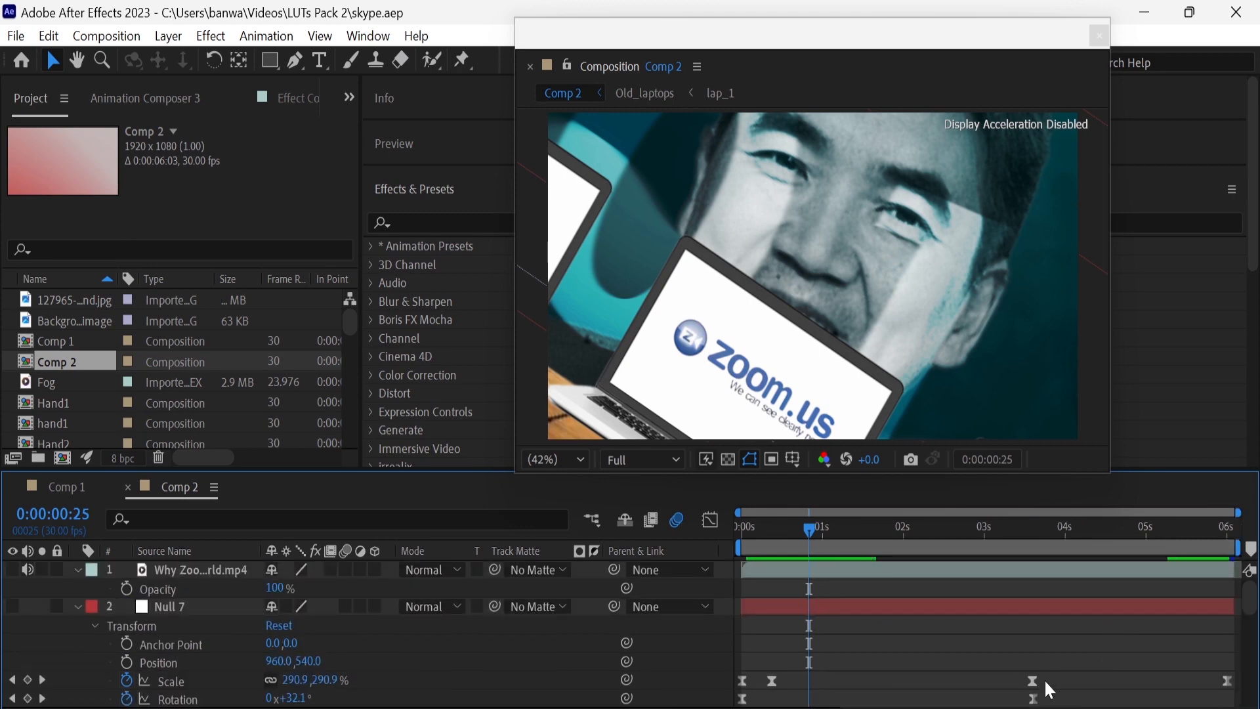
Examine the scale and rotation curves of Null 7 in the Graph Editor across the whole timeline, and collapse the layer
{"action": "scroll", "coordinate": [1069, 671], "scroll_direction": "down", "scroll_amount": 1}
{"action": "left_click_drag", "start_coordinate": [902, 649], "coordinate": [746, 653]}
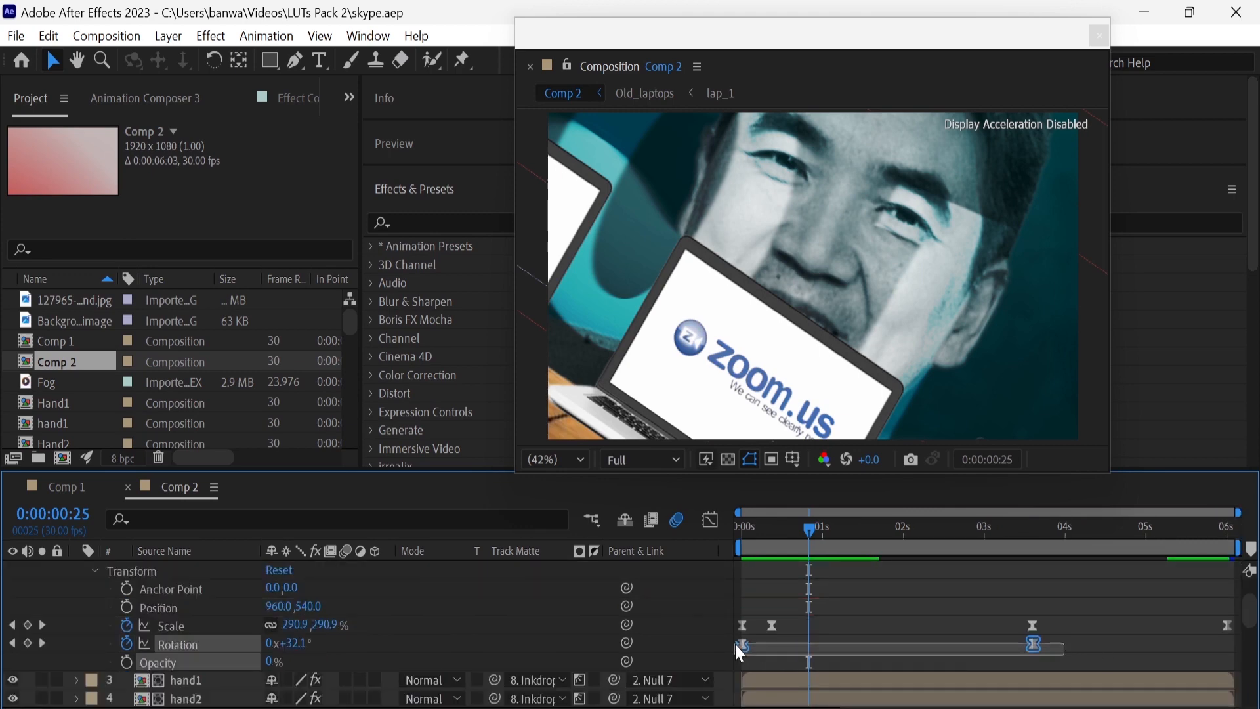
{"action": "left_click", "coordinate": [712, 521]}
{"action": "key", "text": "equal"}
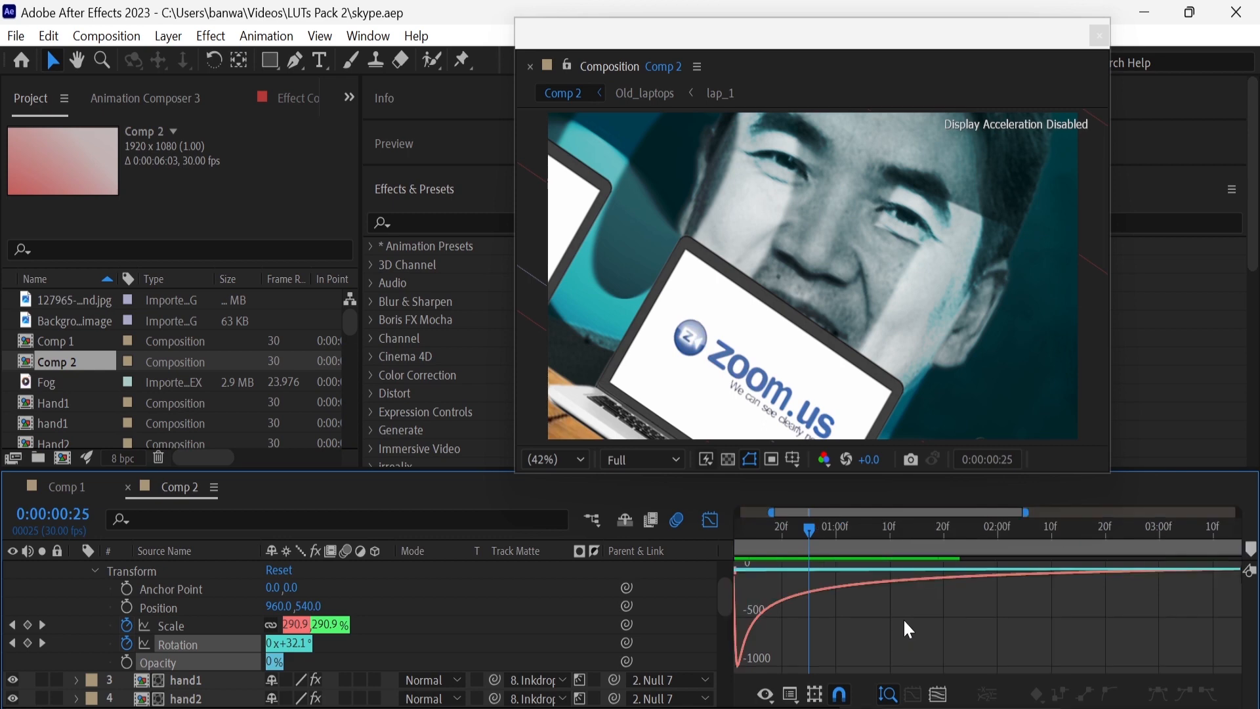
{"action": "key", "text": "equal"}
{"action": "key", "text": "minus"}
{"action": "key", "text": "backslash"}
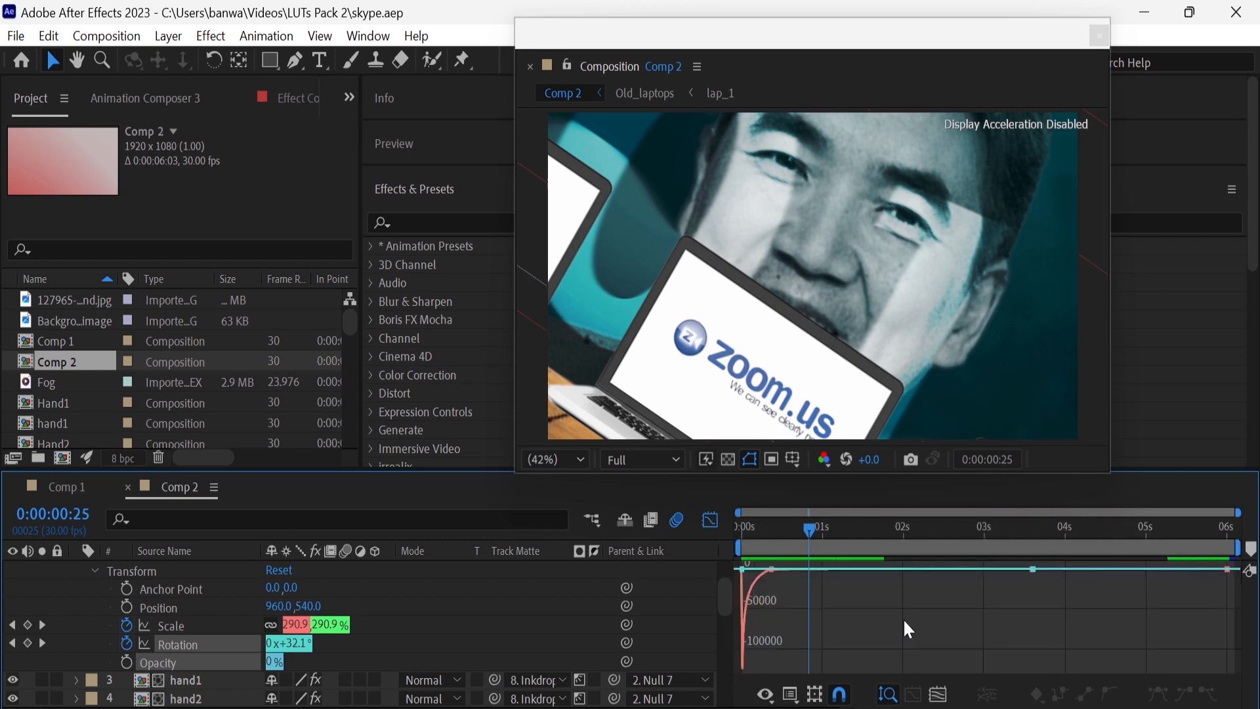
{"action": "left_click", "coordinate": [708, 523]}
{"action": "left_click", "coordinate": [521, 613]}
{"action": "scroll", "coordinate": [431, 616], "scroll_direction": "up", "scroll_amount": 1}
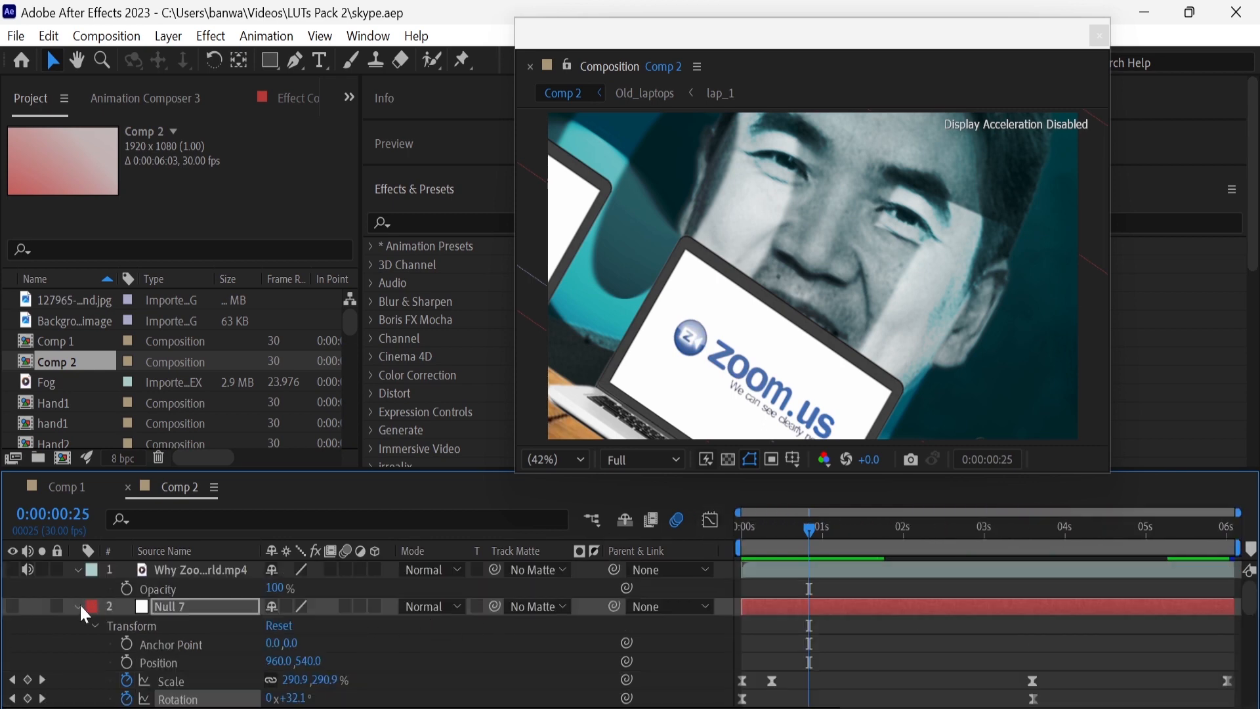
{"action": "left_click", "coordinate": [77, 605]}
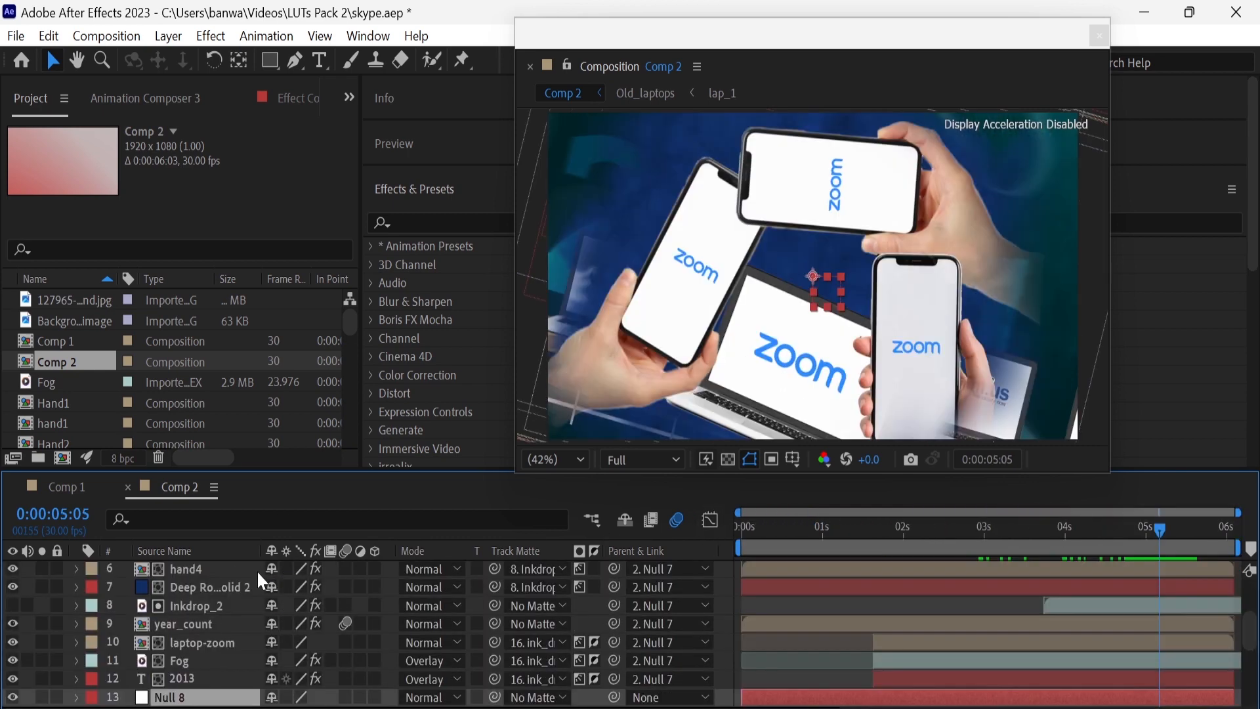
Create a new adjustment layer and place it directly above Null 7 in the layer stack
{"action": "key", "text": "ctrl+Down"}
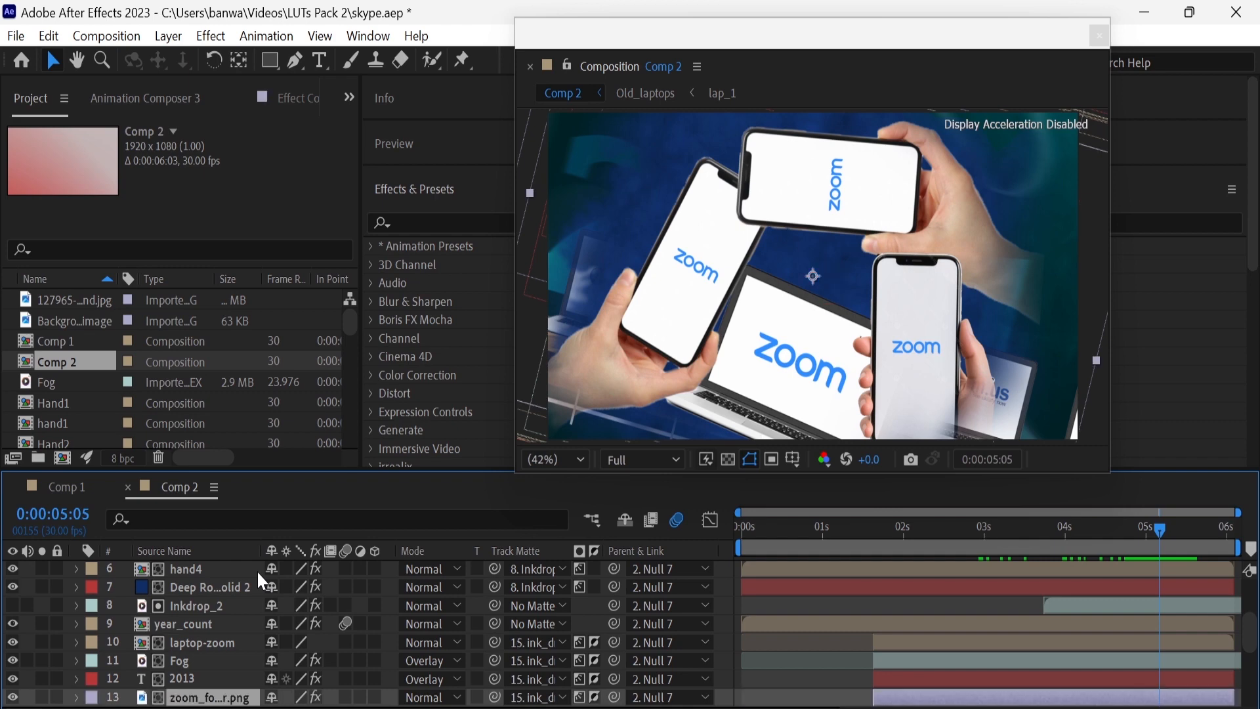
{"action": "scroll", "coordinate": [257, 572], "scroll_direction": "up", "scroll_amount": 3}
{"action": "right_click", "coordinate": [34, 610]}
{"action": "mouse_move", "coordinate": [100, 328]}
{"action": "left_click", "coordinate": [355, 516]}
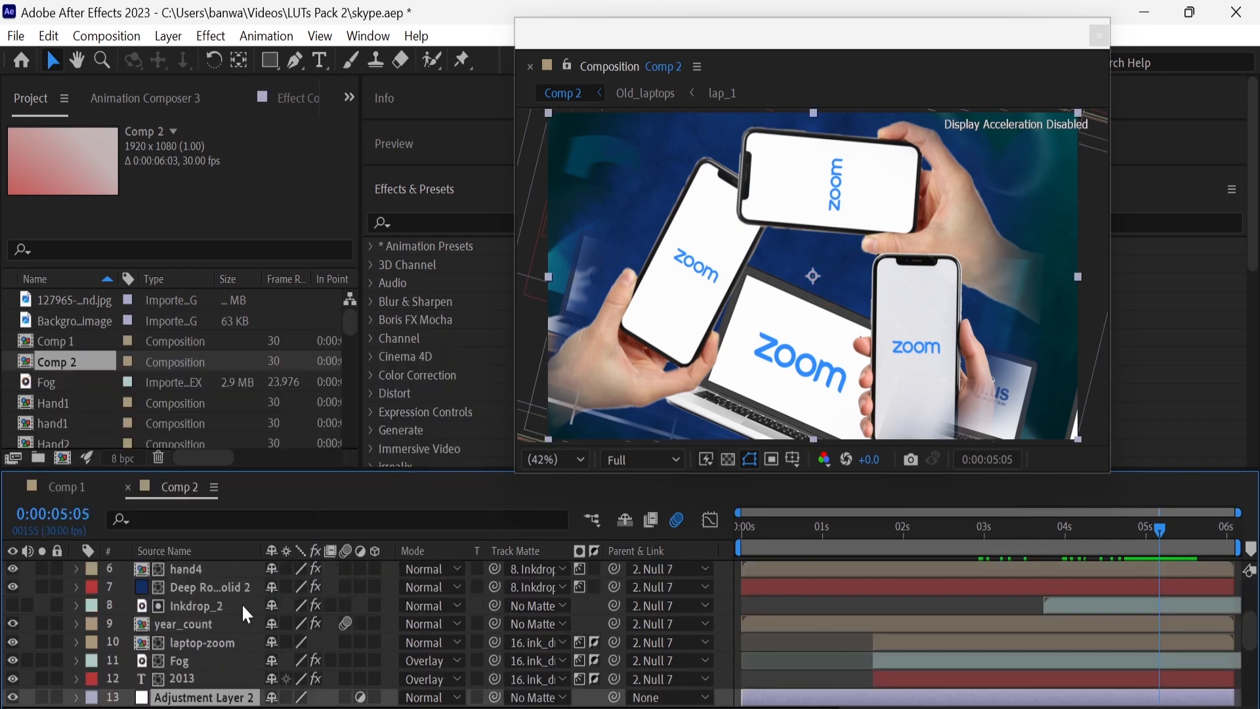
{"action": "left_click_drag", "start_coordinate": [227, 695], "coordinate": [210, 593]}
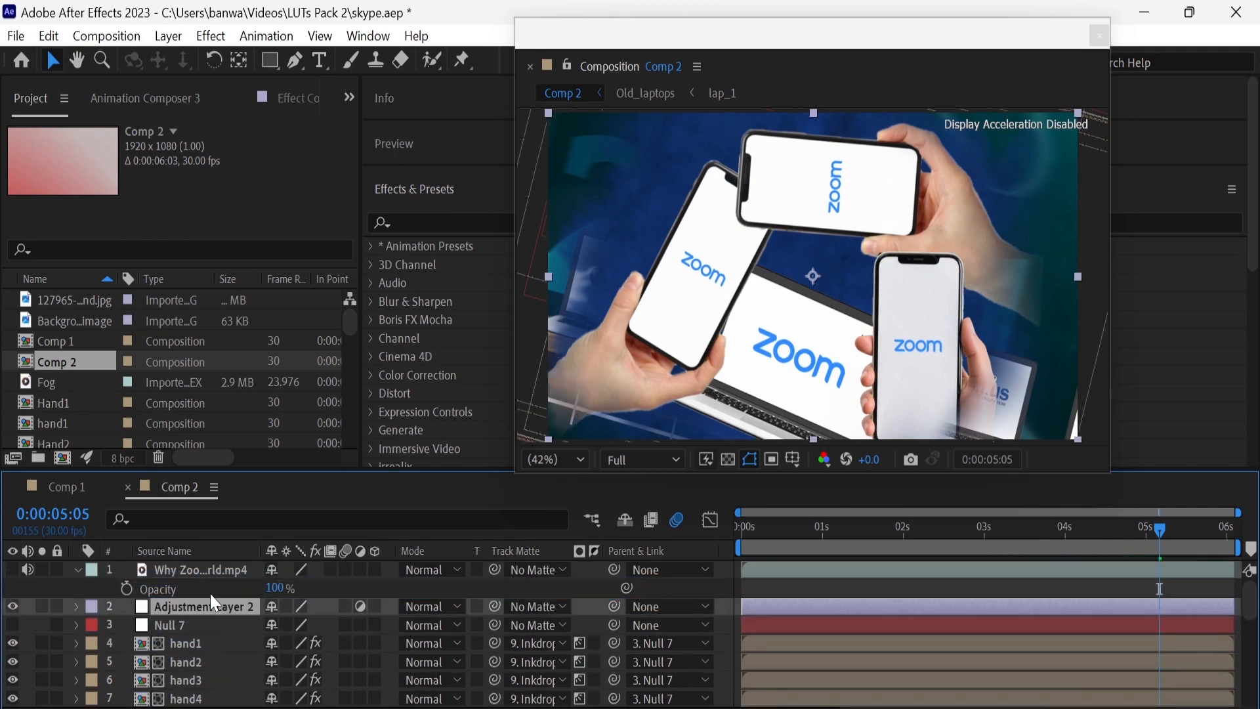
Apply the Sharpen effect to the new adjustment layer with a Sharpen Amount of 30
{"action": "left_click", "coordinate": [405, 221]}
{"action": "type", "text": "sharp"}
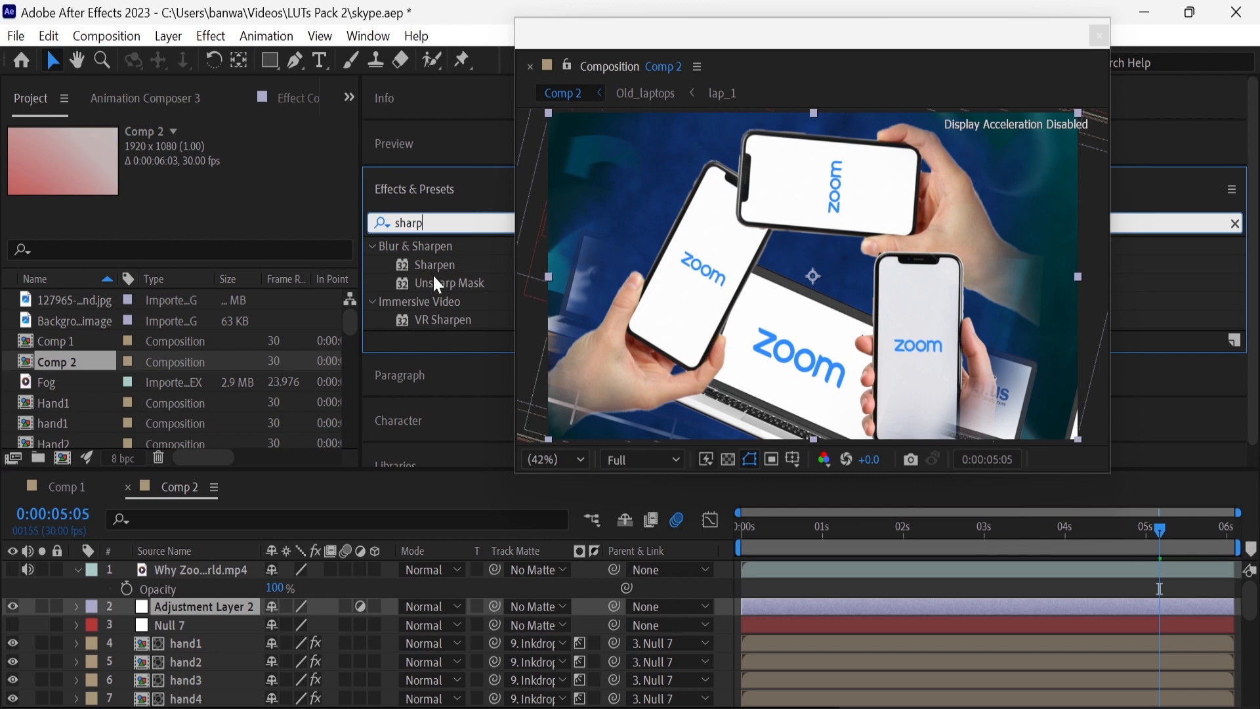
{"action": "left_click_drag", "start_coordinate": [438, 265], "coordinate": [248, 600]}
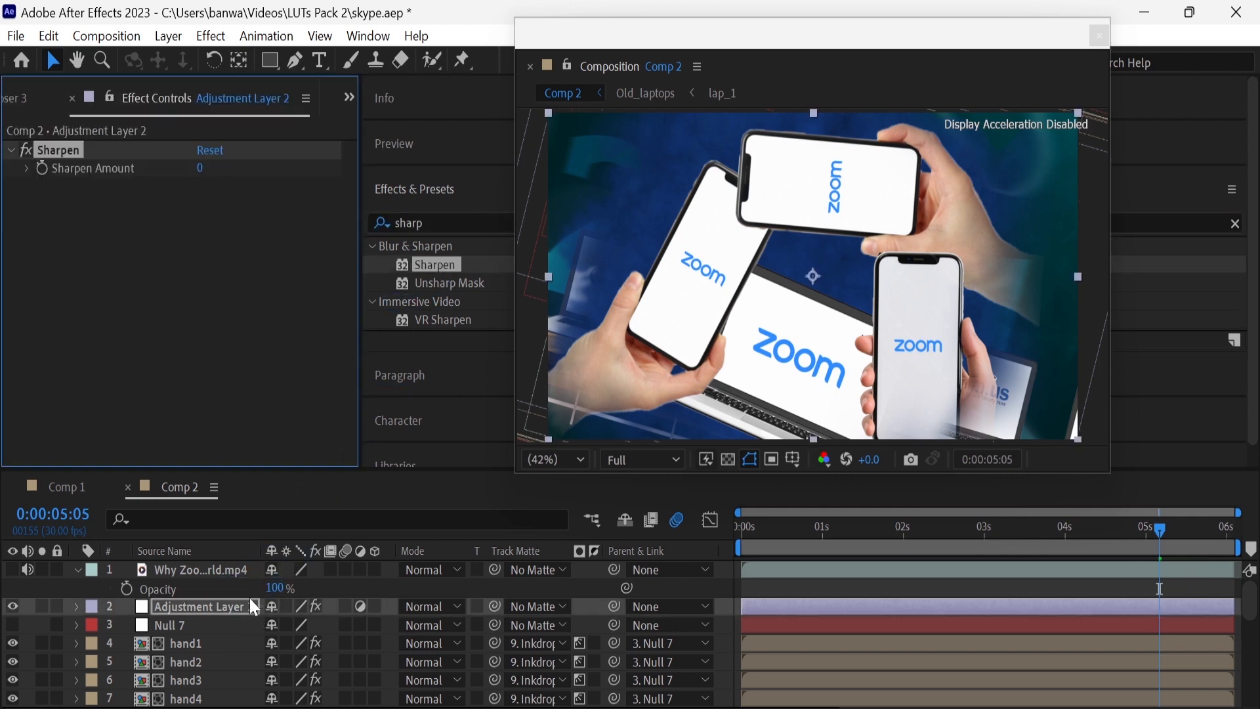
{"action": "left_click", "coordinate": [202, 166]}
{"action": "type", "text": "30"}
{"action": "key", "text": "Return"}
Find the Lumetri Color effect and apply it to the adjustment layer above Null 7
{"action": "left_click", "coordinate": [439, 222]}
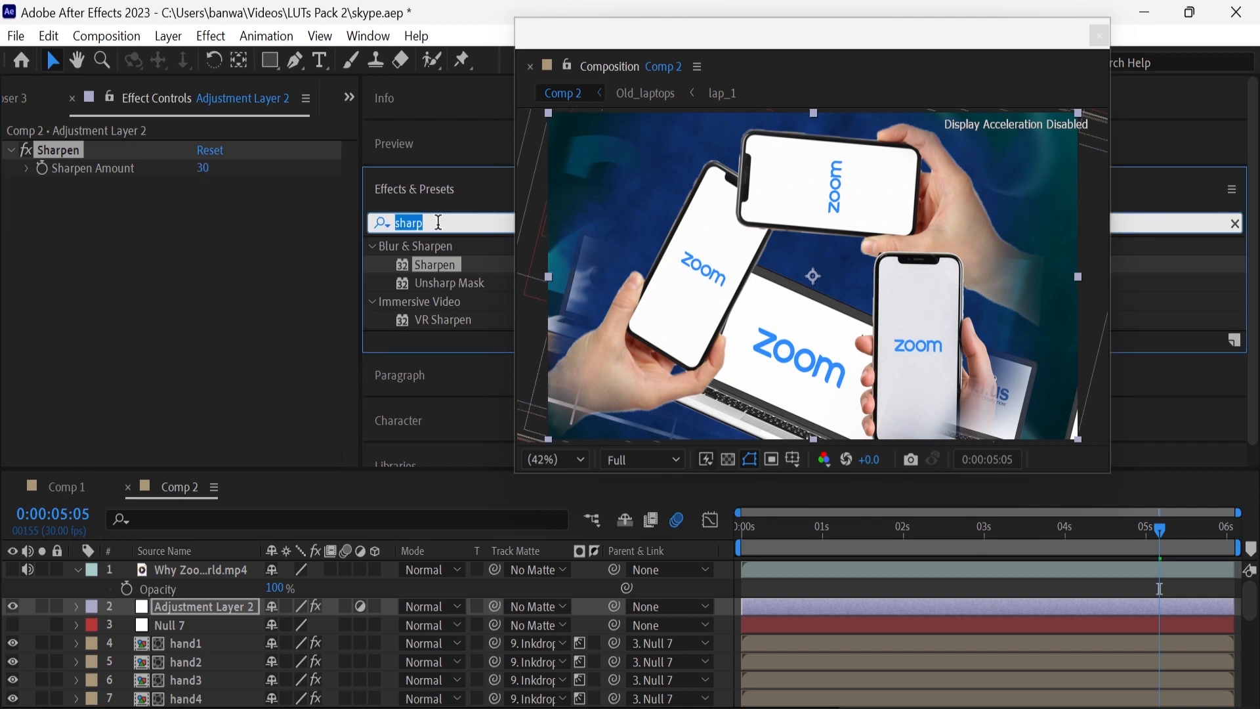
{"action": "key", "text": "BackSpace"}
{"action": "key", "text": "BackSpace"}
{"action": "key", "text": "BackSpace"}
{"action": "key", "text": "BackSpace"}
{"action": "key", "text": "BackSpace"}
{"action": "type", "text": "lume"}
{"action": "left_click_drag", "start_coordinate": [441, 262], "coordinate": [238, 600]}
In Lumetri Color's Basic Correction, set Temperature to -5 and Contrast to 10
{"action": "left_click", "coordinate": [28, 205]}
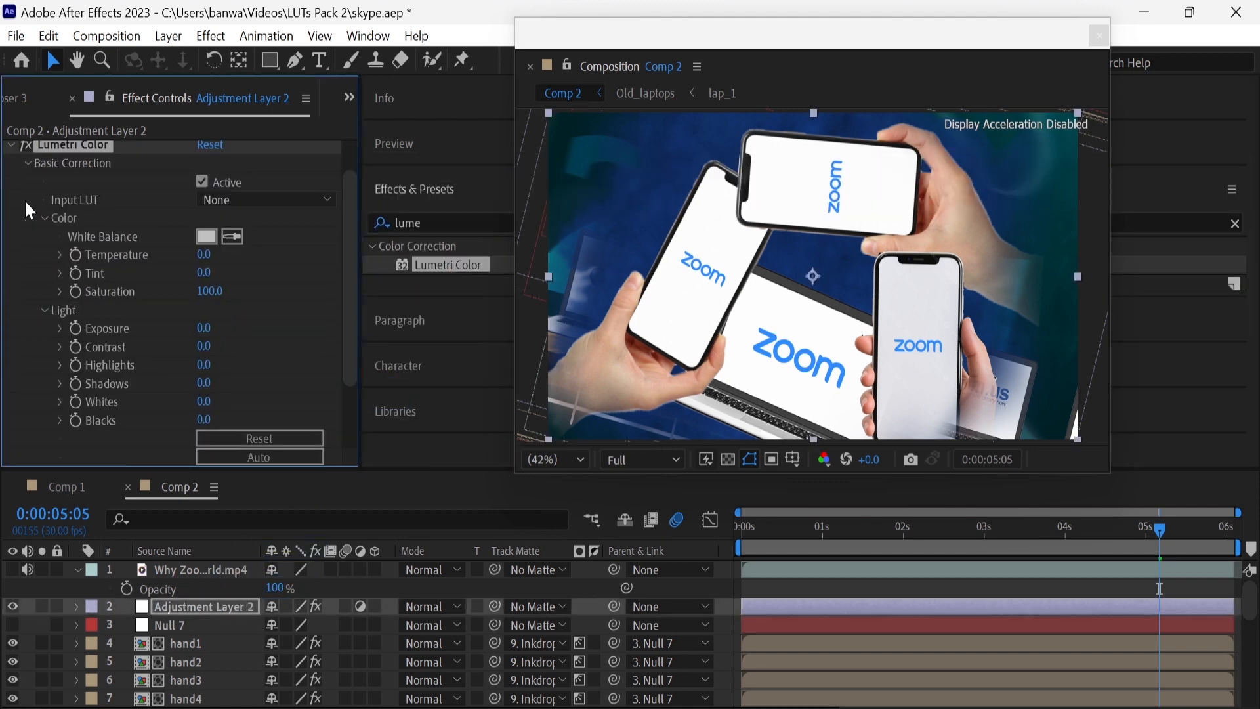
{"action": "left_click", "coordinate": [205, 263]}
{"action": "type", "text": "-5"}
{"action": "key", "text": "Return"}
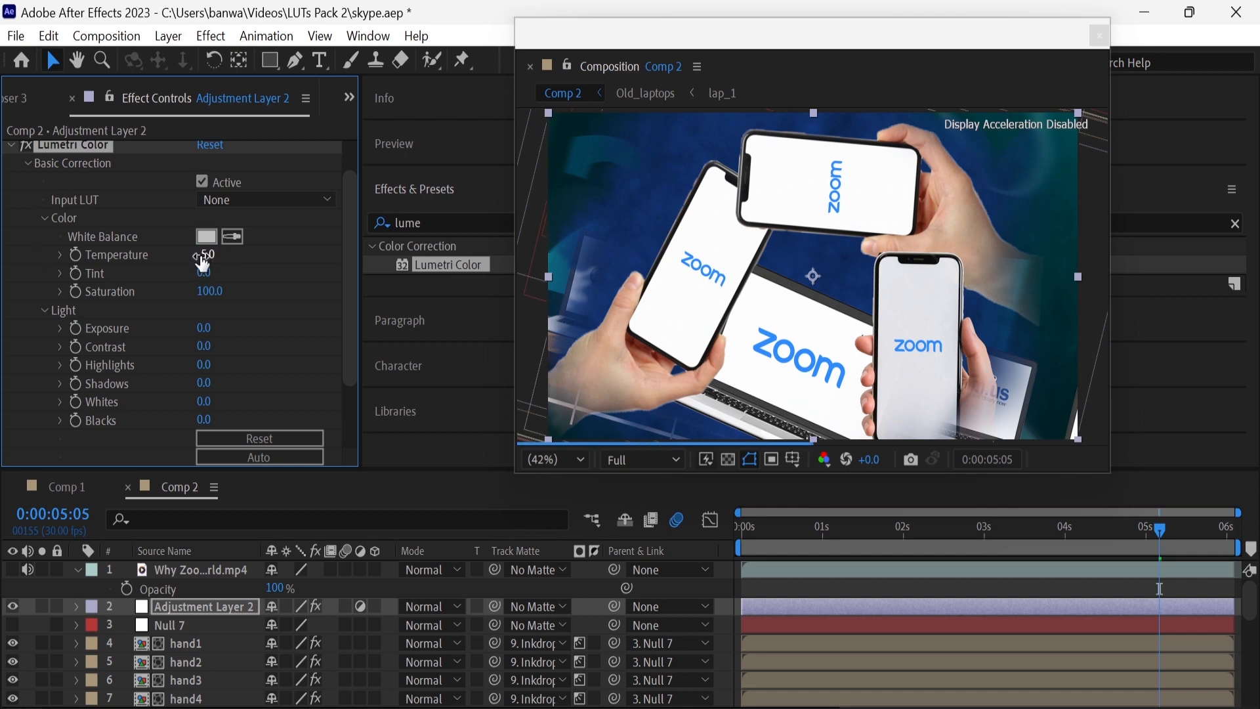
{"action": "left_click_drag", "start_coordinate": [204, 346], "coordinate": [219, 350]}
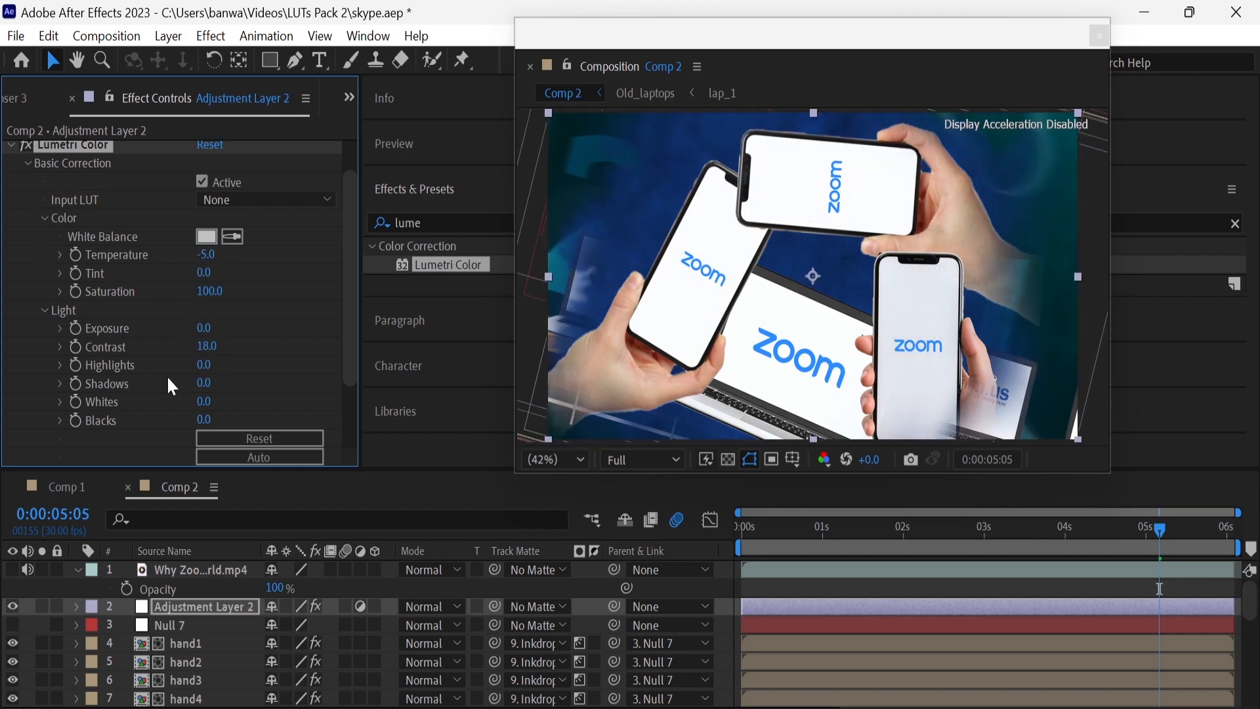
{"action": "left_click", "coordinate": [203, 342]}
{"action": "type", "text": "10"}
{"action": "key", "text": "Return"}
{"action": "scroll", "coordinate": [197, 357], "scroll_direction": "down", "scroll_amount": 2}
{"action": "scroll", "coordinate": [171, 374], "scroll_direction": "up", "scroll_amount": 3}
{"action": "left_click", "coordinate": [269, 242]}
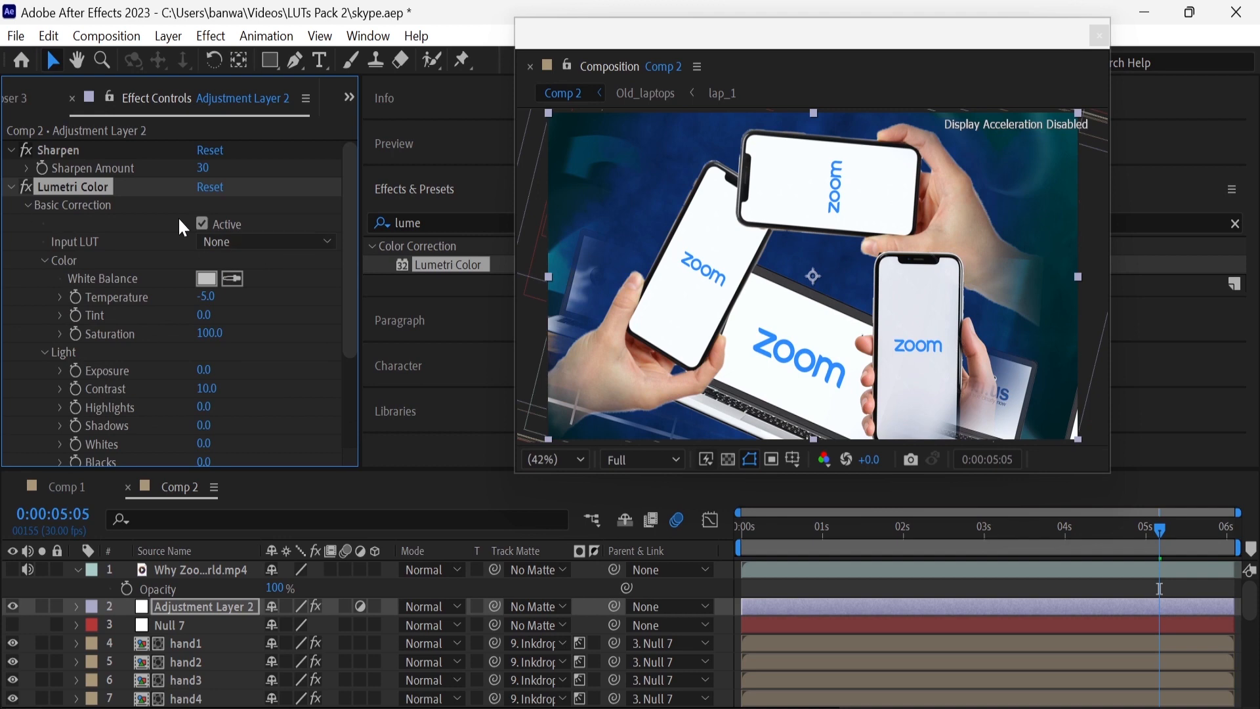
Set Lumetri Color's Creative look to SL BIG HDR and save the project
{"action": "left_click", "coordinate": [27, 206]}
{"action": "left_click", "coordinate": [27, 224]}
{"action": "scroll", "coordinate": [131, 216], "scroll_direction": "down", "scroll_amount": 2}
{"action": "left_click", "coordinate": [266, 187]}
{"action": "left_click", "coordinate": [335, 451]}
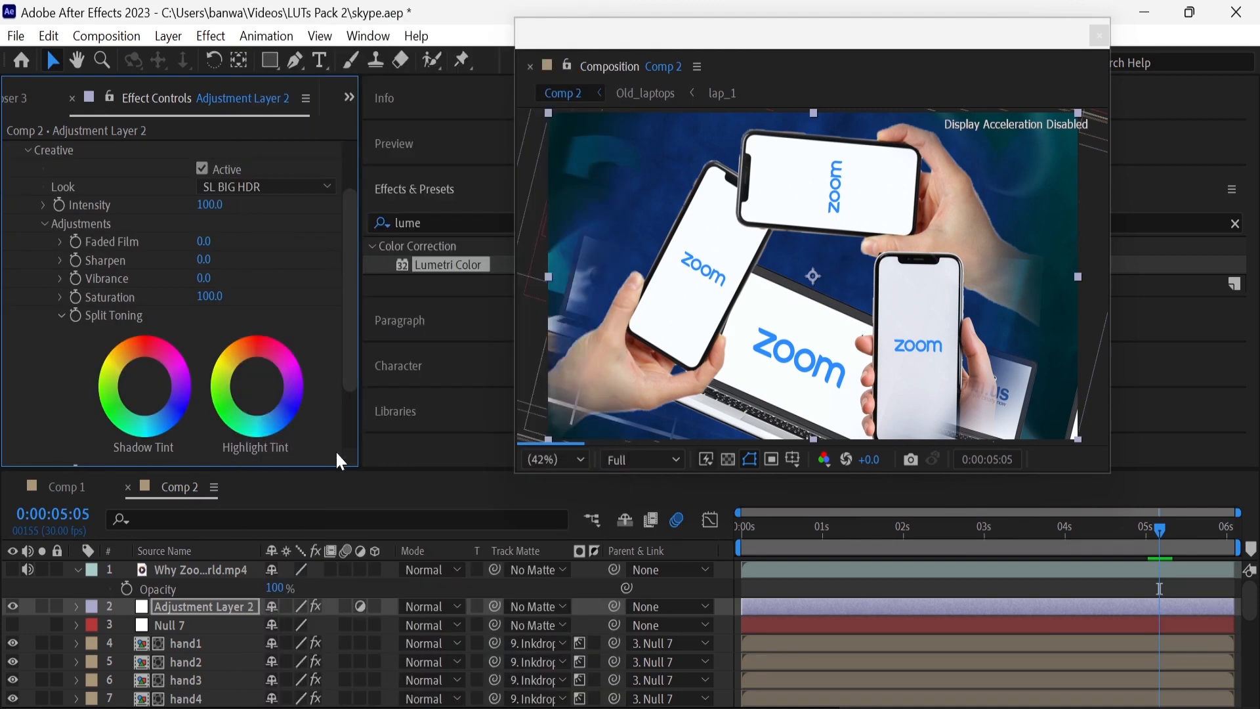
{"action": "key", "text": "ctrl+s"}
{"action": "left_click", "coordinate": [77, 568]}
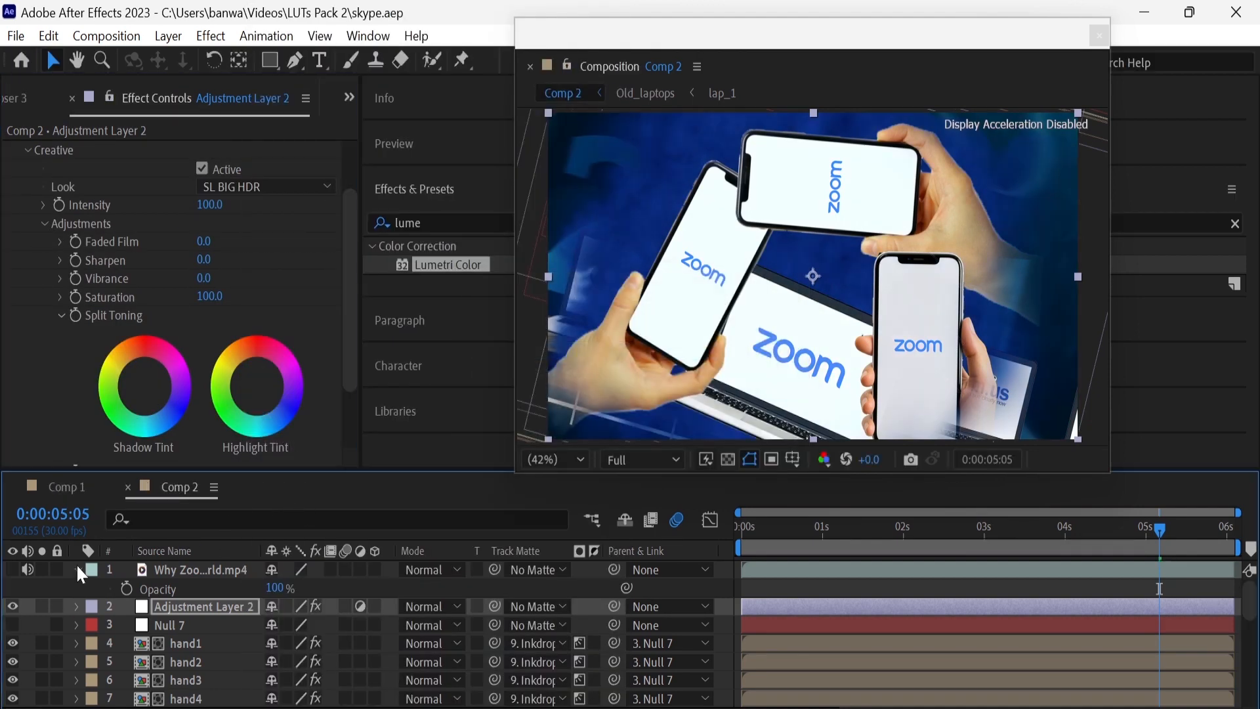